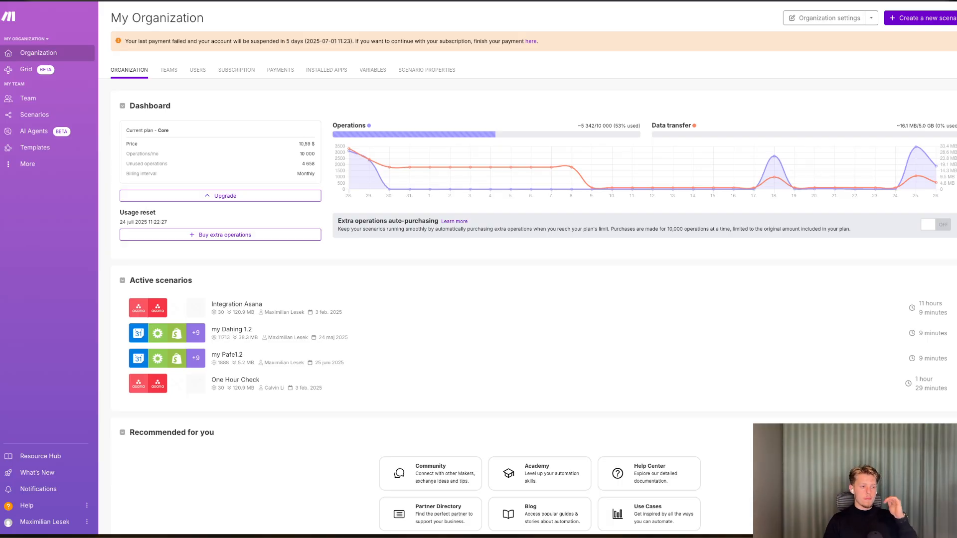
# Sign out and sign back in with Google, choosing the Maxi organization.
pyautogui.click(45, 522)
pyautogui.click(46, 503)
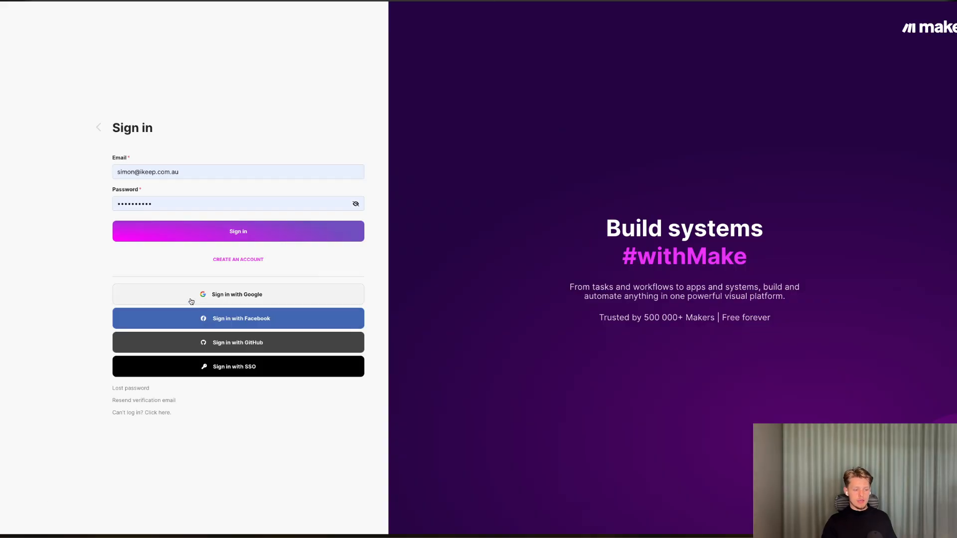
pyautogui.click(191, 302)
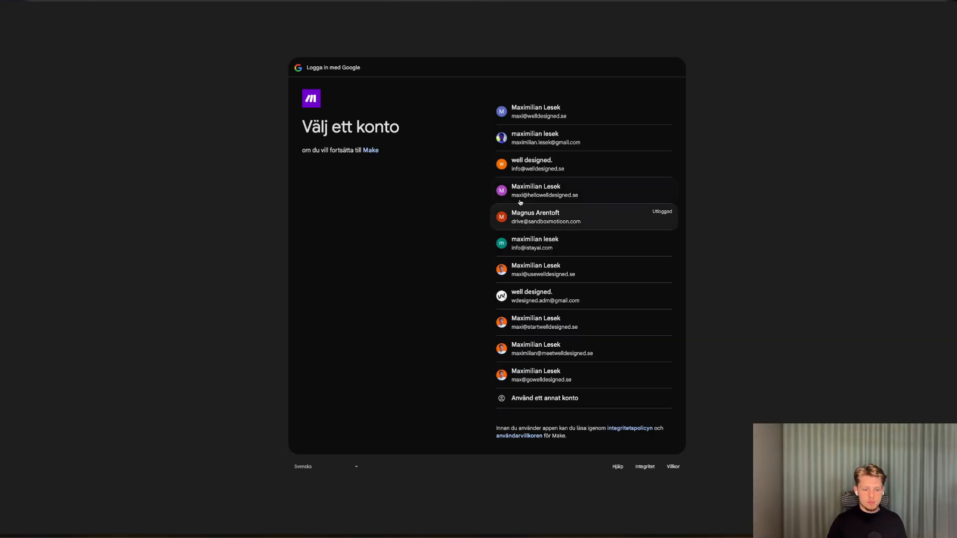
pyautogui.click(518, 197)
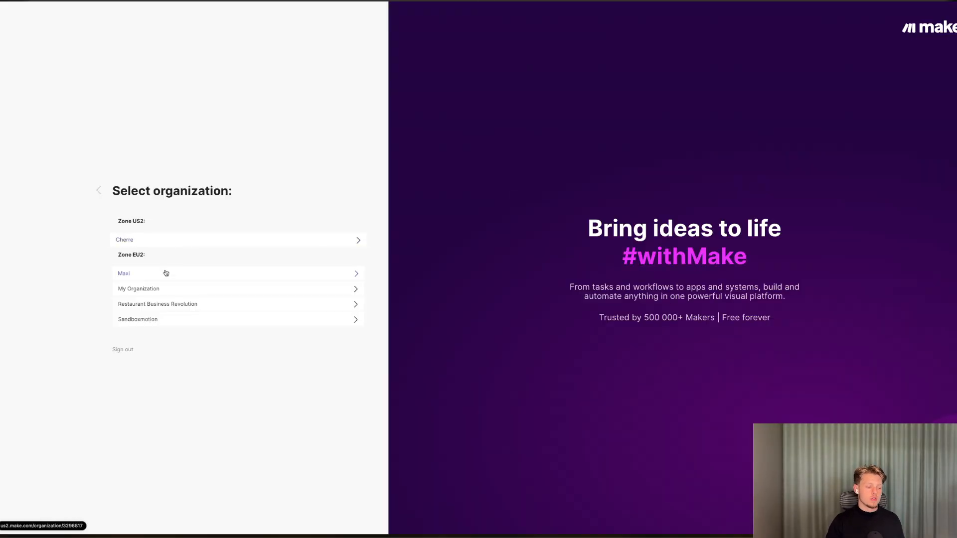
pyautogui.click(158, 275)
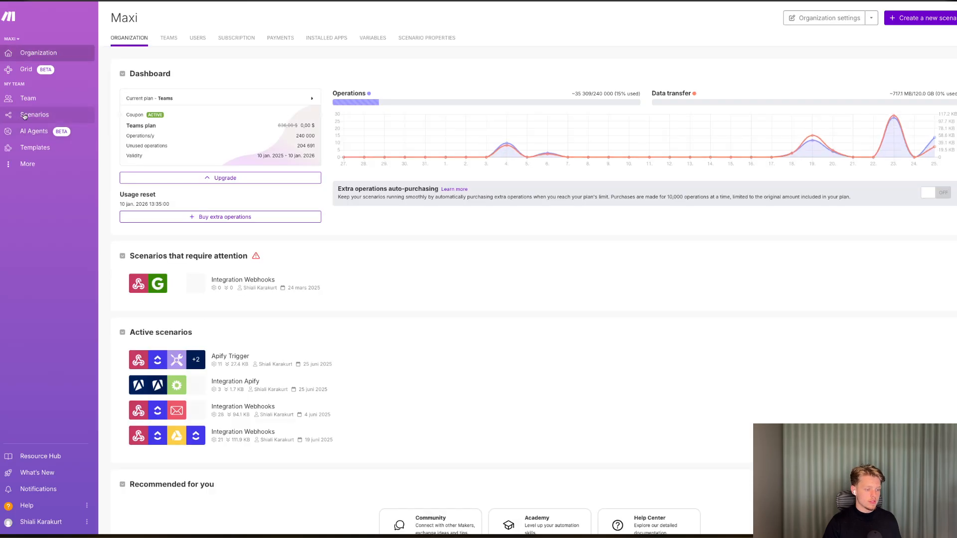
# Switch off the Apify Trigger scenario and both Integration Webhooks scenarios.
pyautogui.click(30, 111)
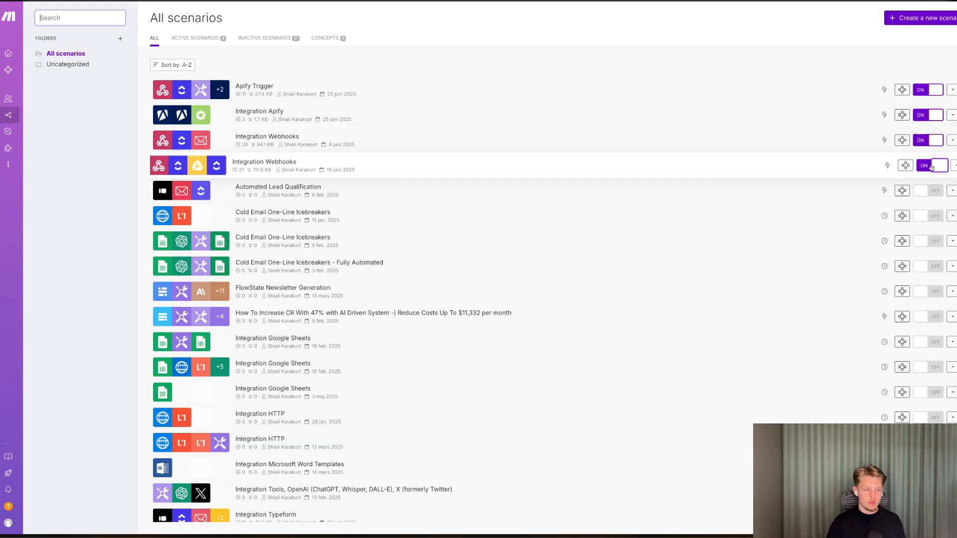
pyautogui.click(928, 165)
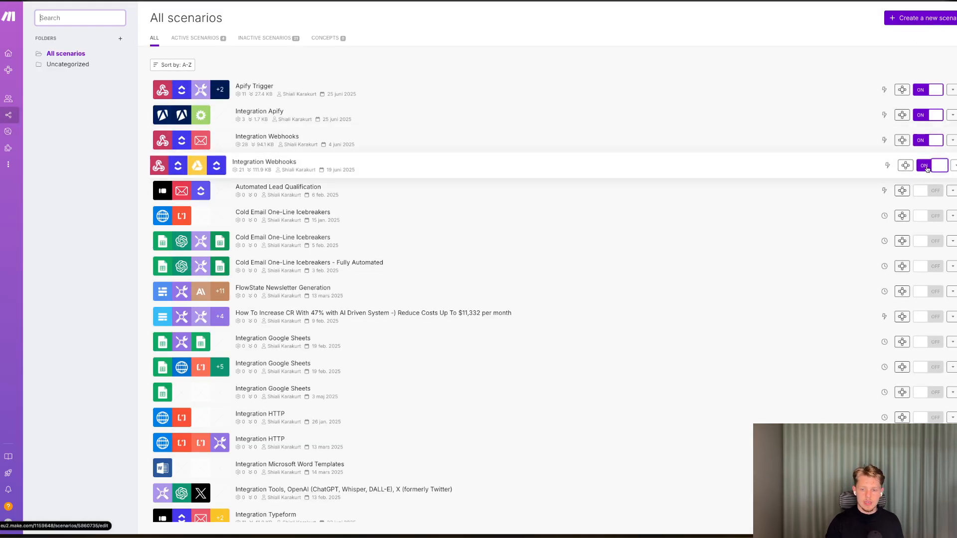
pyautogui.click(928, 140)
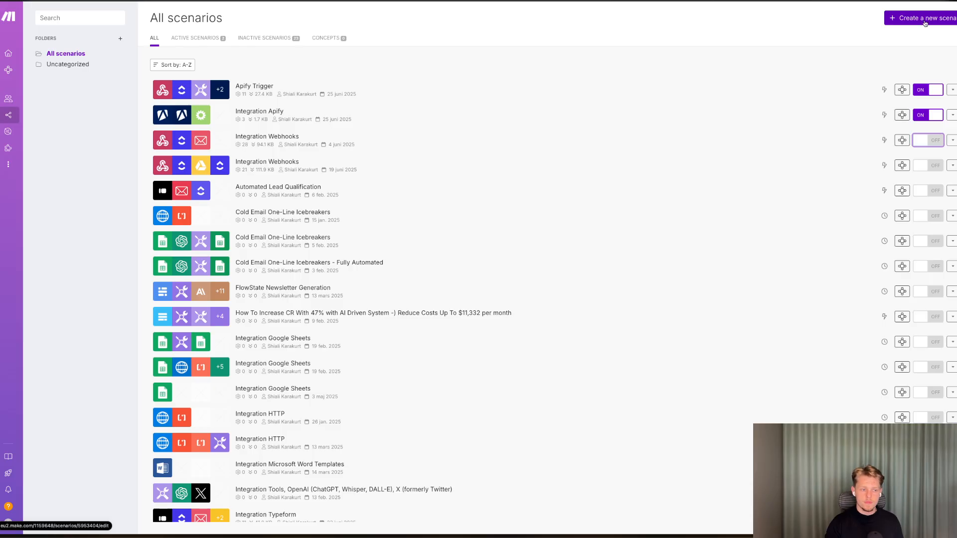
pyautogui.click(926, 90)
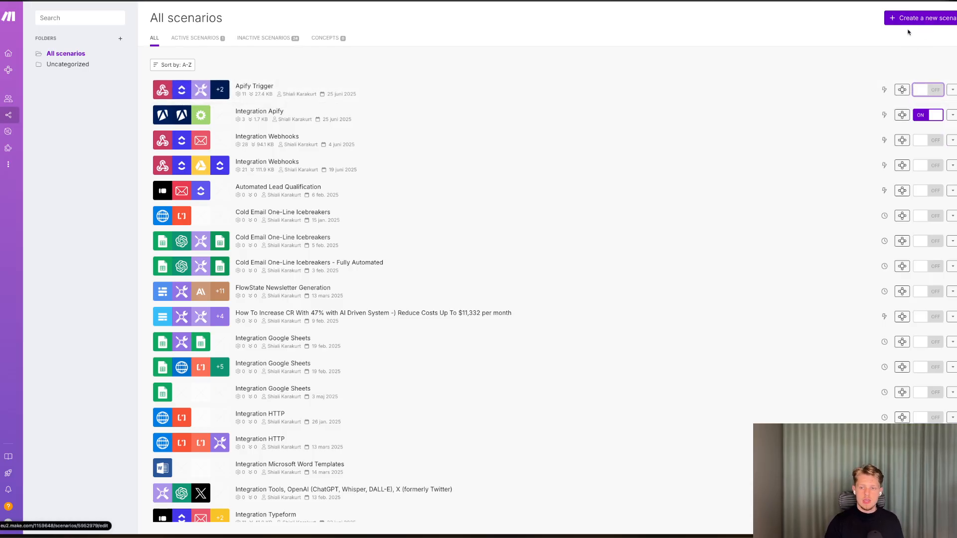
# Create a new scenario.
pyautogui.click(904, 18)
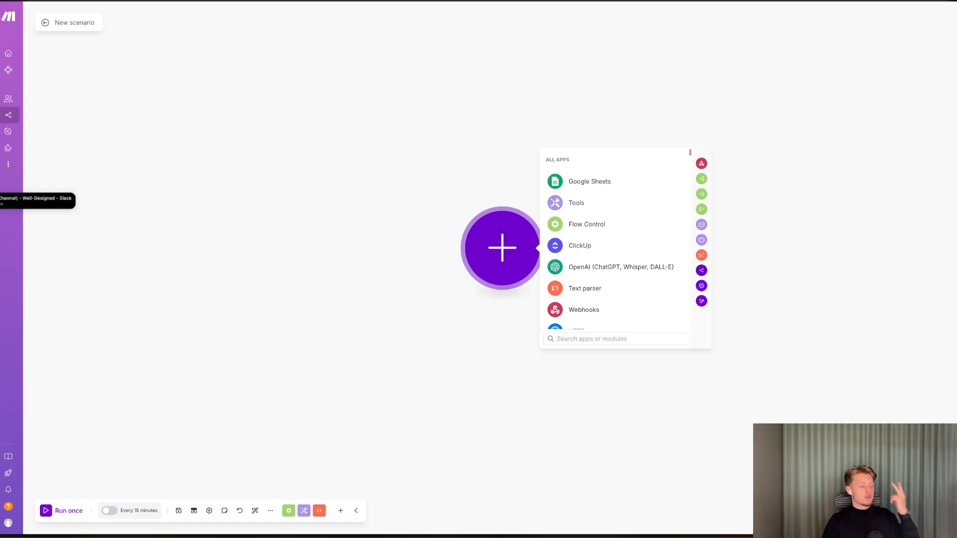
# Switch to ClickUp and open the Campaign Delivery list in the Well Designed Templates CRM.
pyautogui.click(1, 200)
pyautogui.hscroll(1, 718, 341)
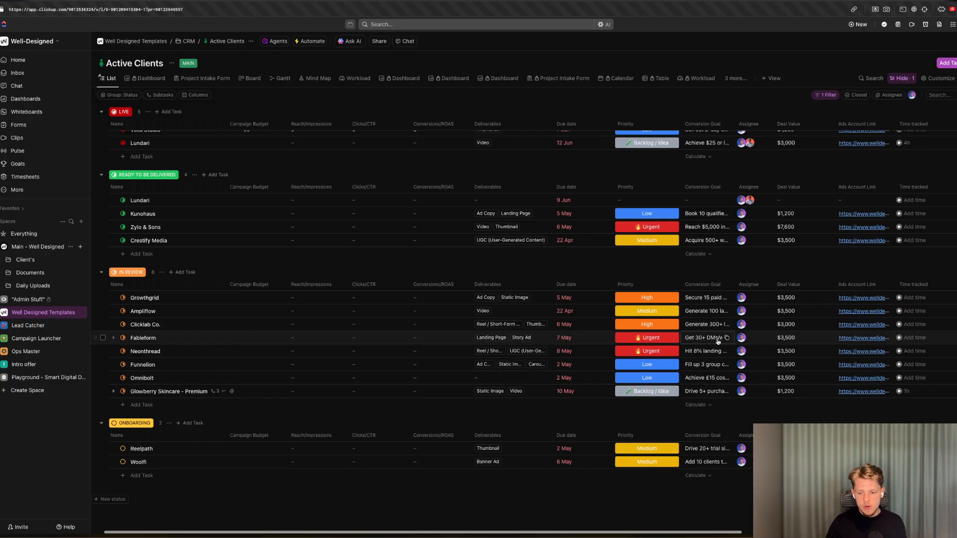
pyautogui.hscroll(4, 718, 341)
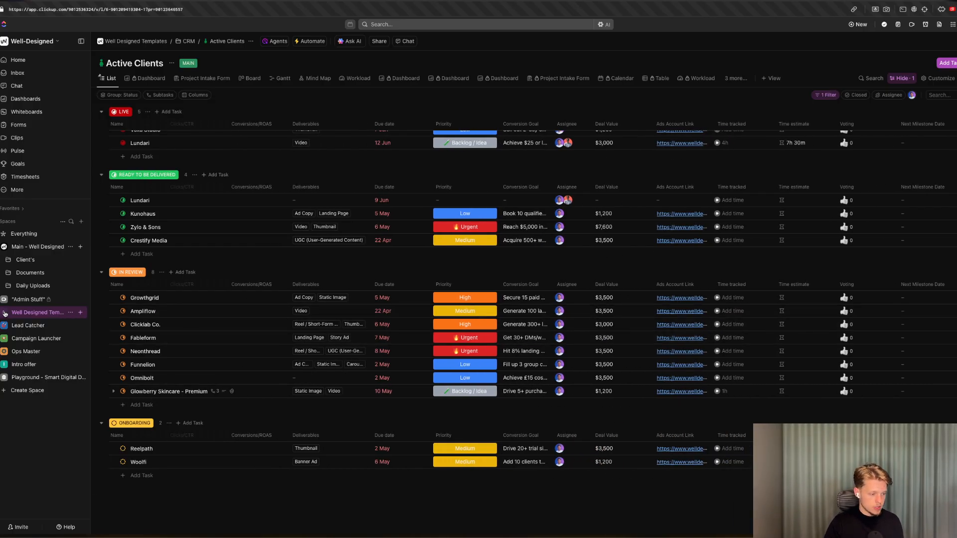
pyautogui.click(4, 313)
pyautogui.click(31, 376)
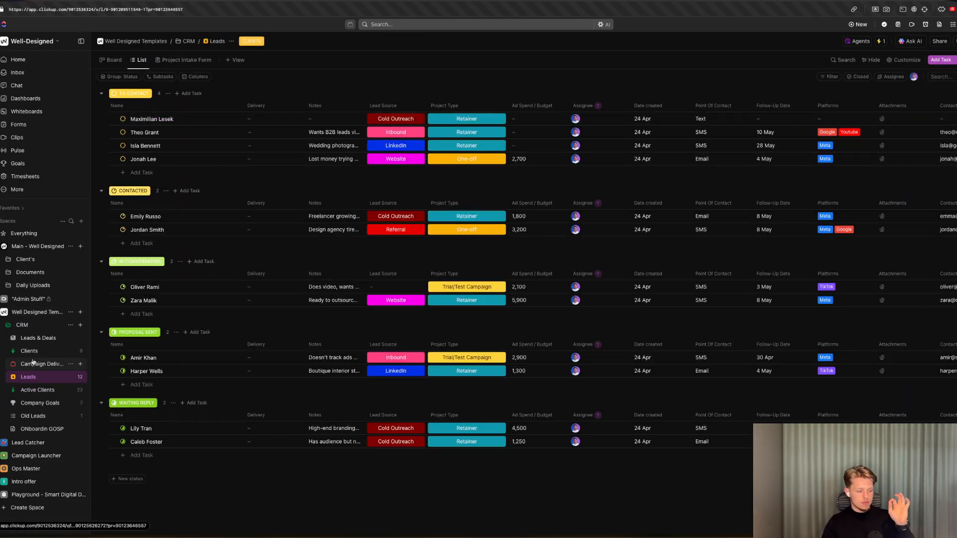
pyautogui.click(32, 363)
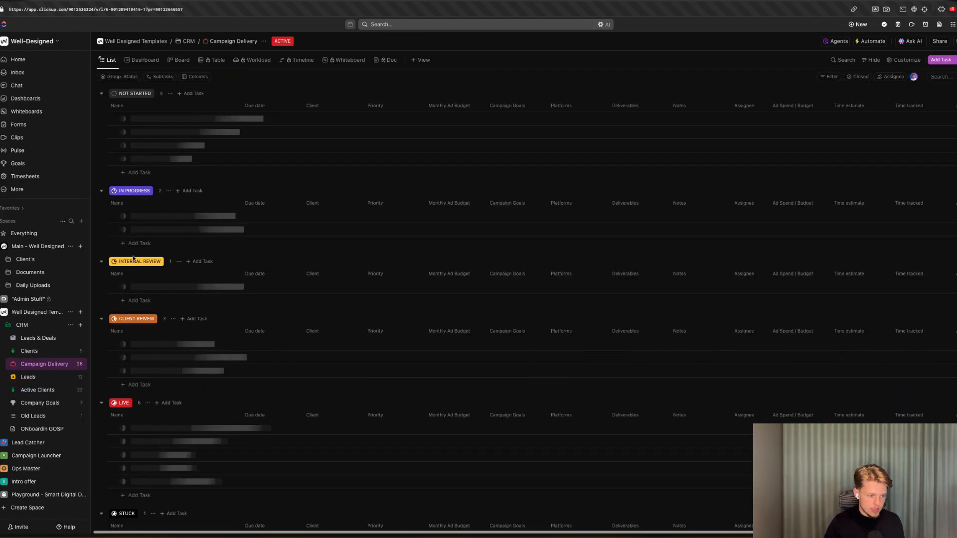
pyautogui.scroll(-2, 338, 315)
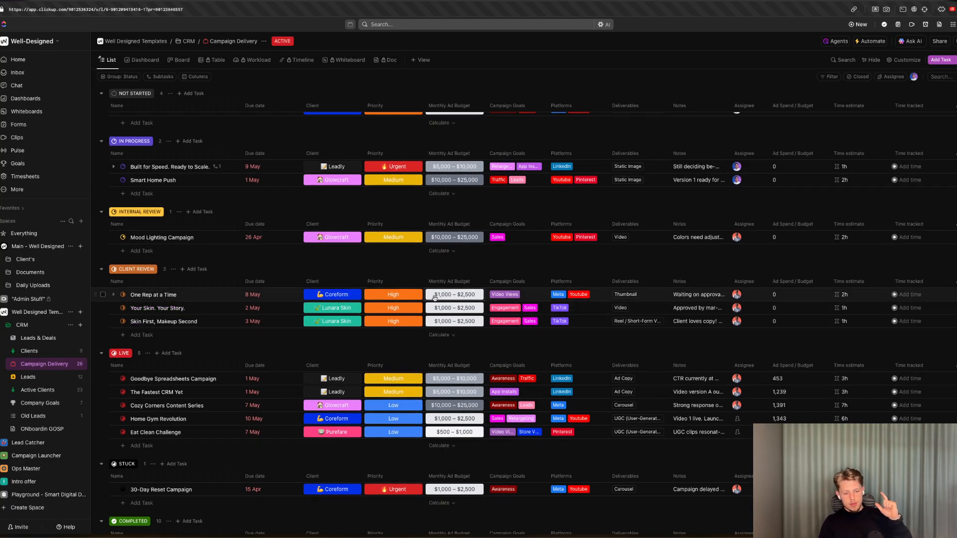
# Browse the Campaign Delivery tasks, statuses and Client options.
pyautogui.click(337, 298)
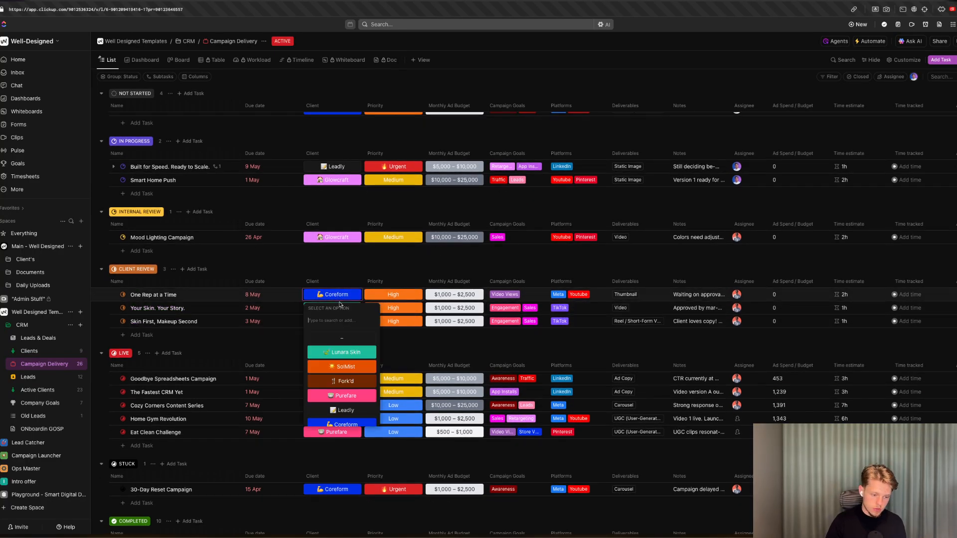
pyautogui.press('Escape')
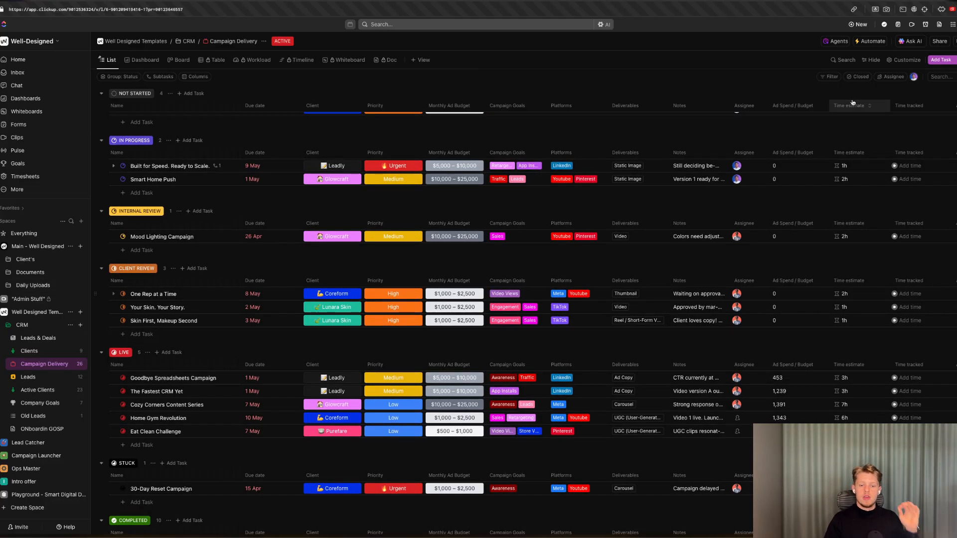
pyautogui.scroll(2, 124, 241)
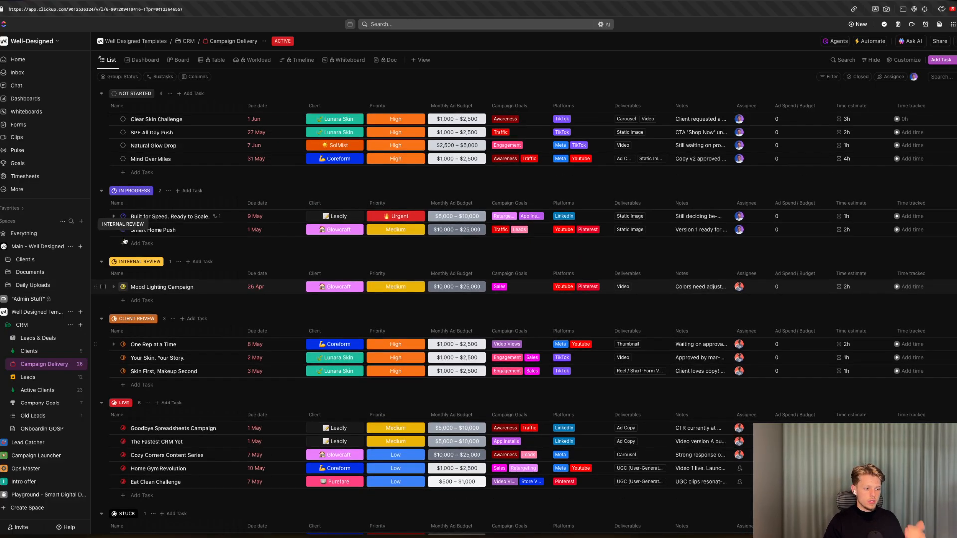
pyautogui.scroll(-5, 124, 241)
pyautogui.scroll(5, 127, 200)
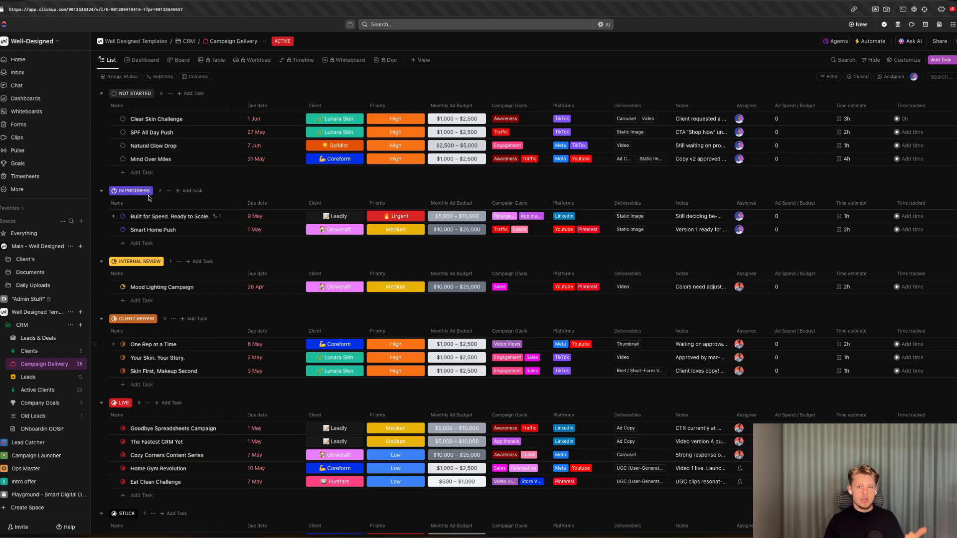
pyautogui.scroll(-3, 148, 198)
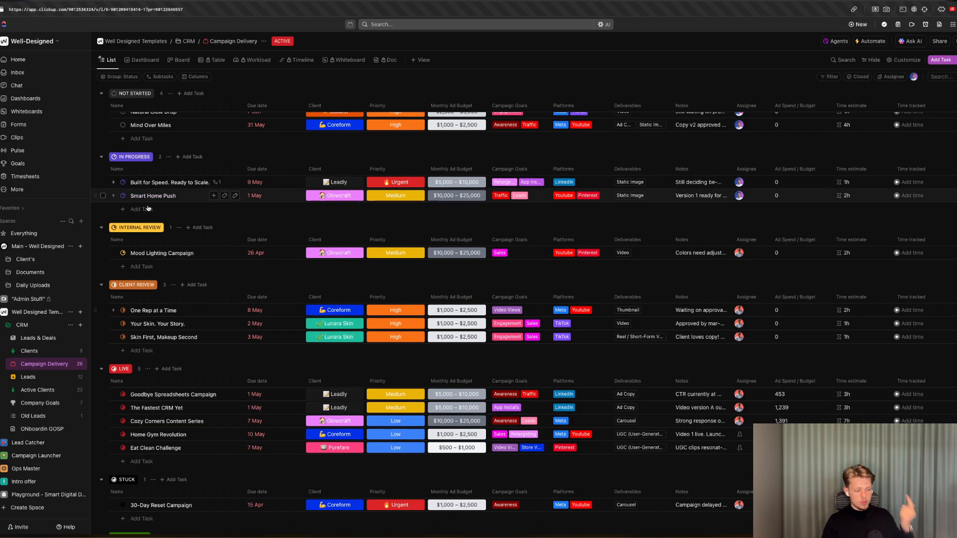
pyautogui.scroll(-5, 148, 225)
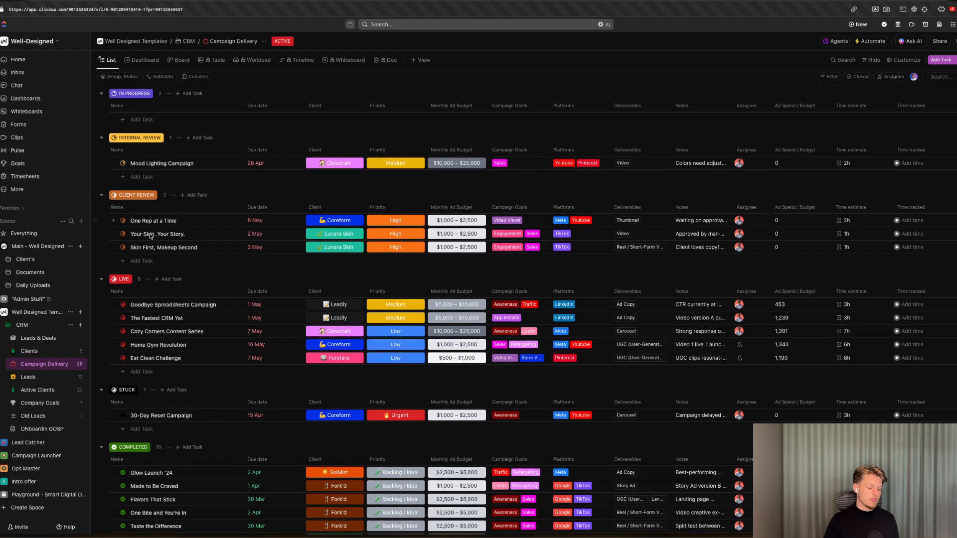
# Open automation management for Campaign Delivery and start adding a new automation.
pyautogui.click(860, 41)
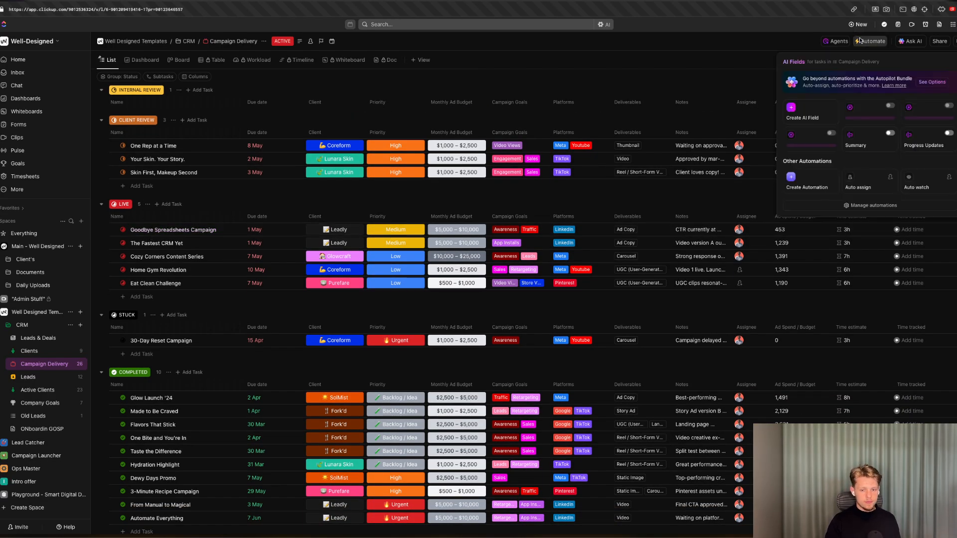
pyautogui.click(808, 207)
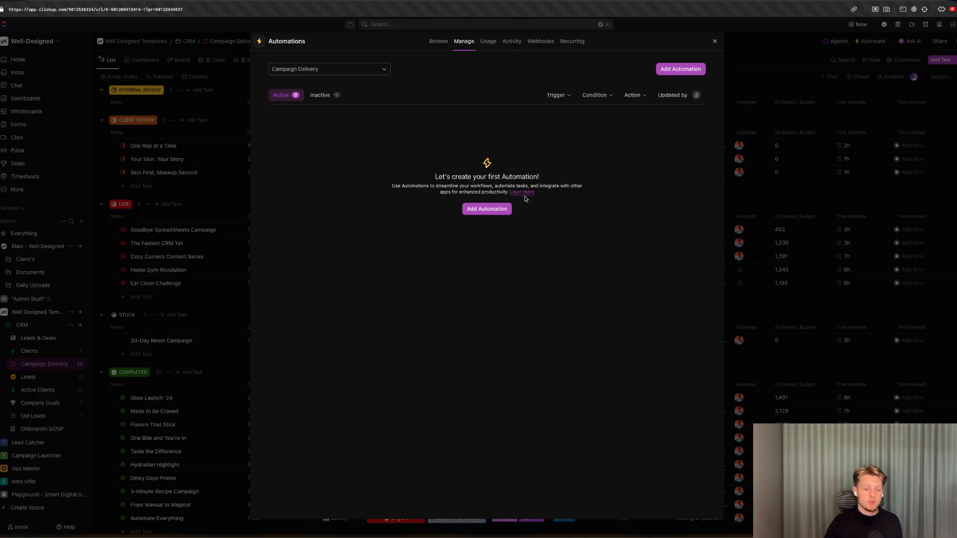
pyautogui.click(500, 206)
# Set the automation trigger to Status changes from NOT STARTED to IN PROGRESS.
pyautogui.click(381, 122)
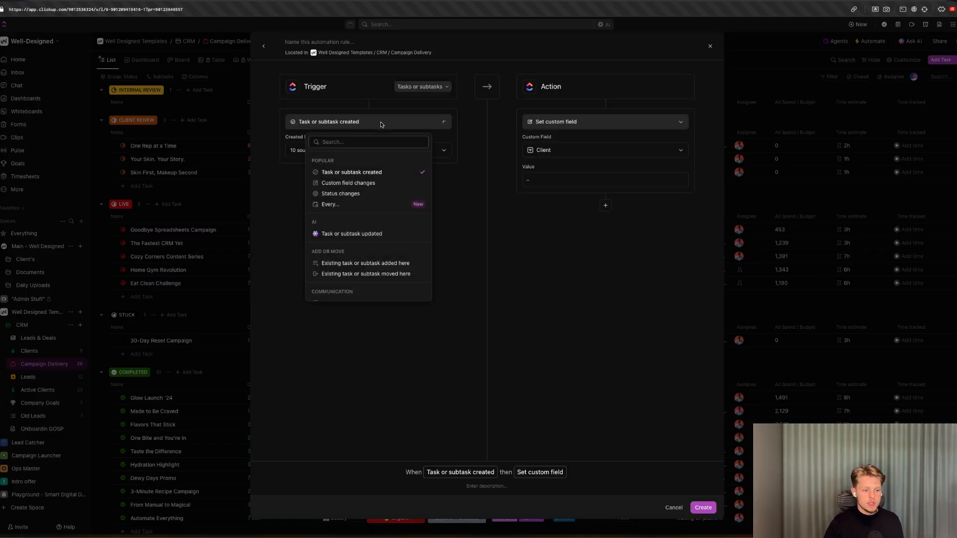
pyautogui.click(380, 193)
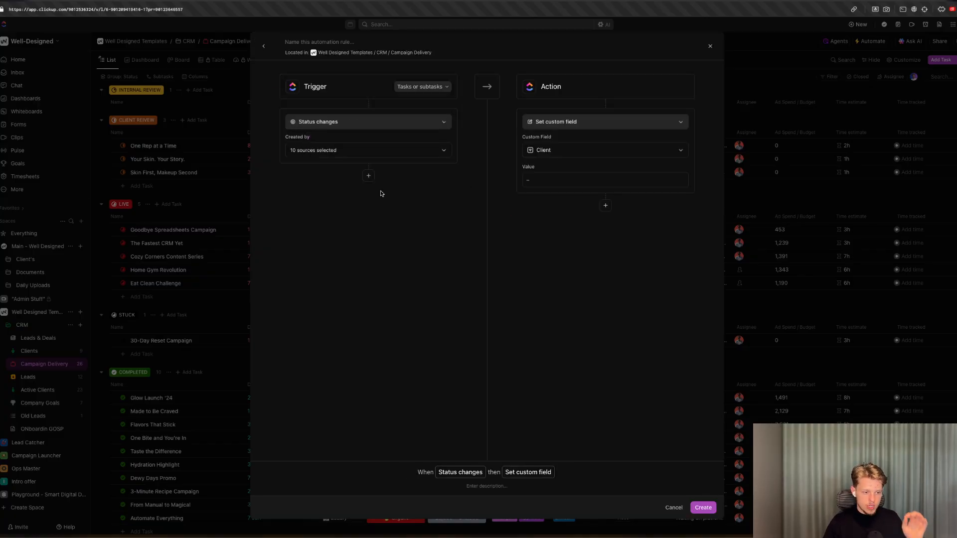
pyautogui.click(337, 150)
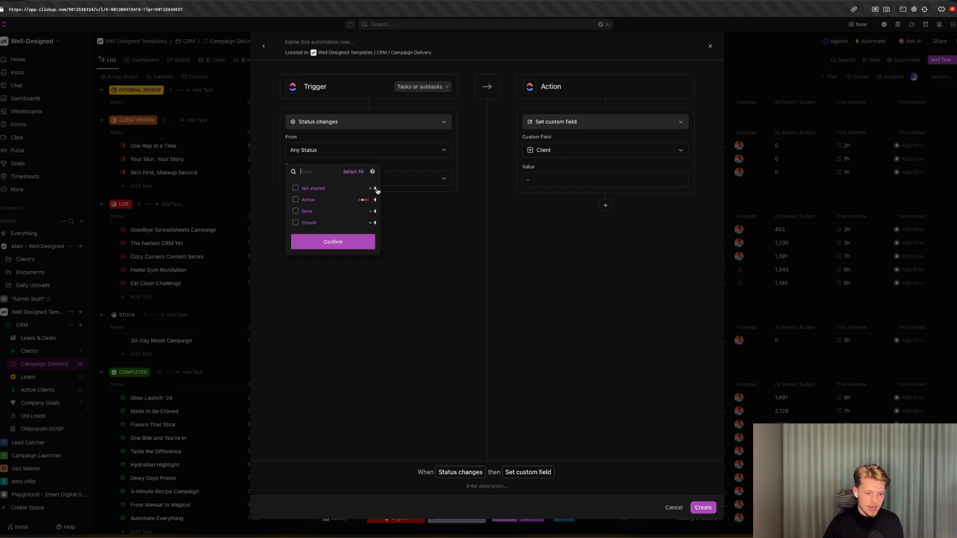
pyautogui.click(375, 188)
pyautogui.click(345, 200)
pyautogui.click(347, 161)
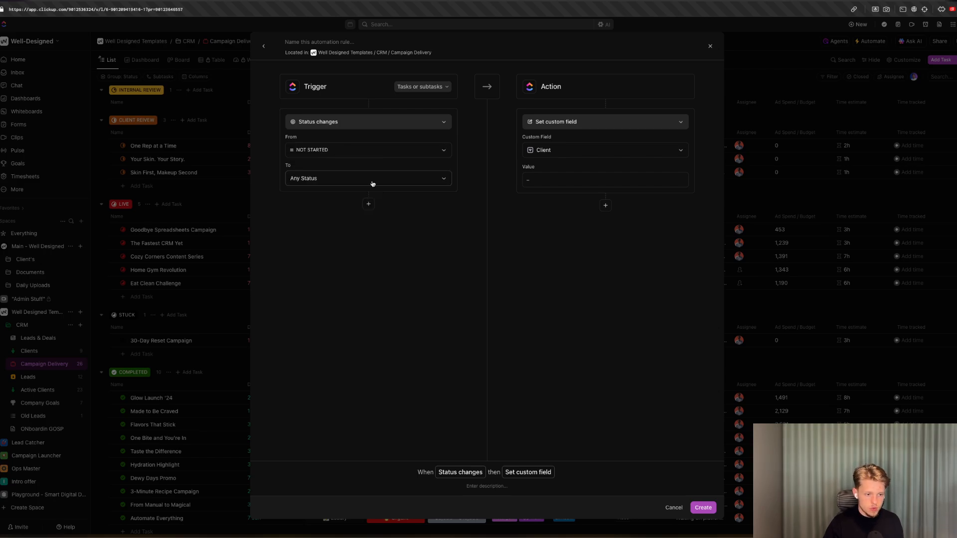
pyautogui.click(372, 184)
pyautogui.click(376, 229)
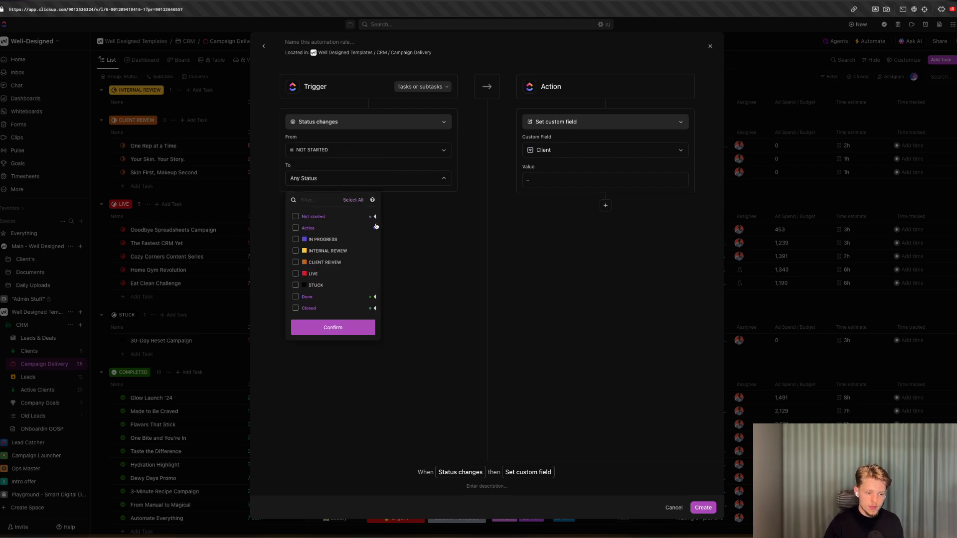
pyautogui.click(305, 242)
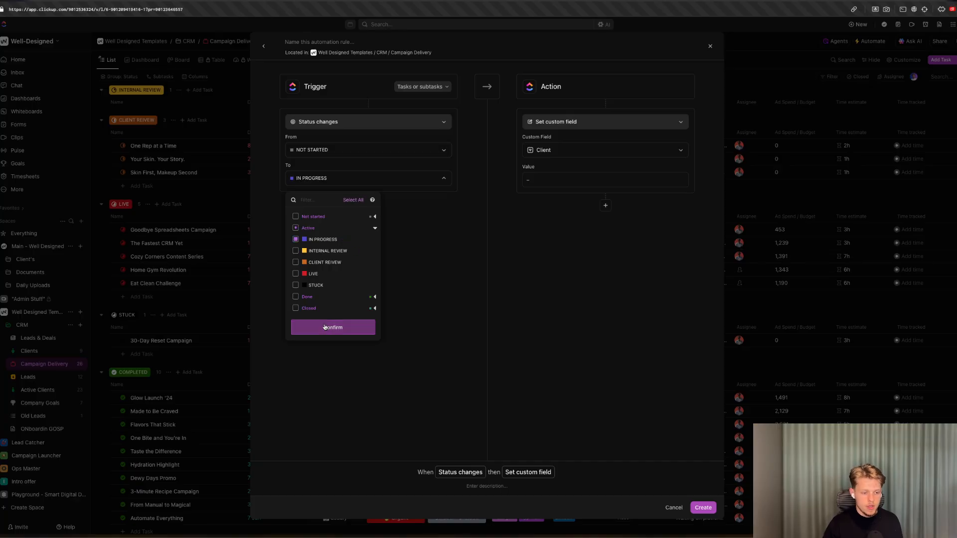
pyautogui.click(326, 327)
# Set the automation action to Call webhook.
pyautogui.click(548, 122)
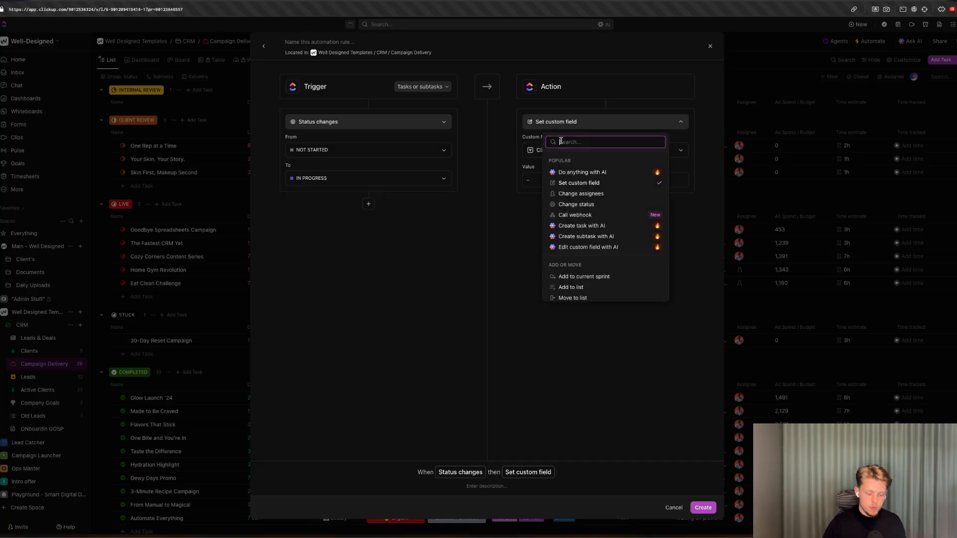
pyautogui.write('call')
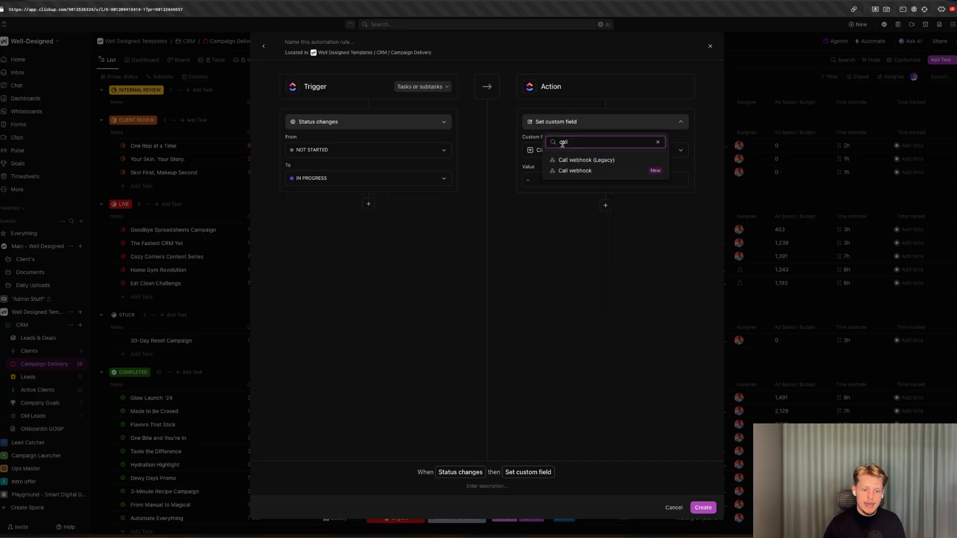
pyautogui.click(576, 171)
pyautogui.click(574, 124)
pyautogui.write('call')
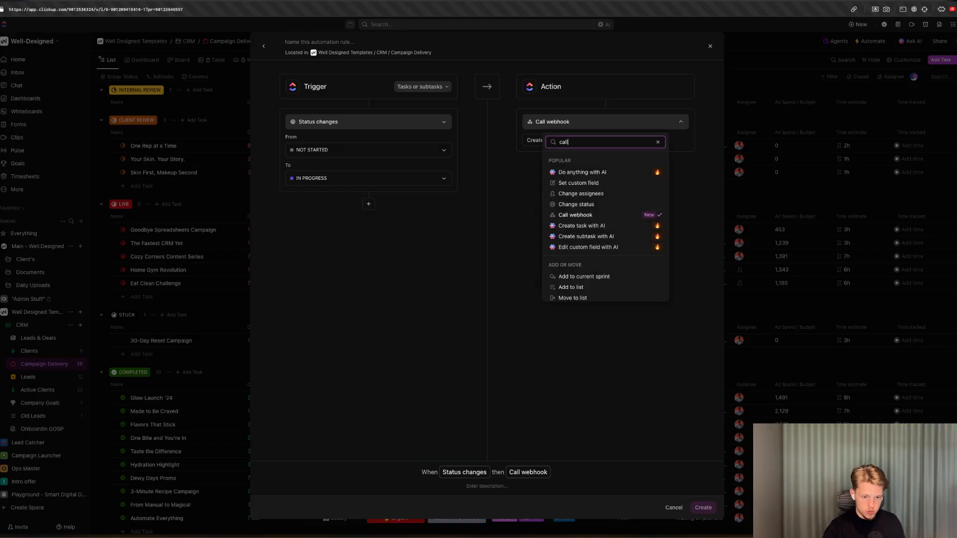
pyautogui.click(574, 154)
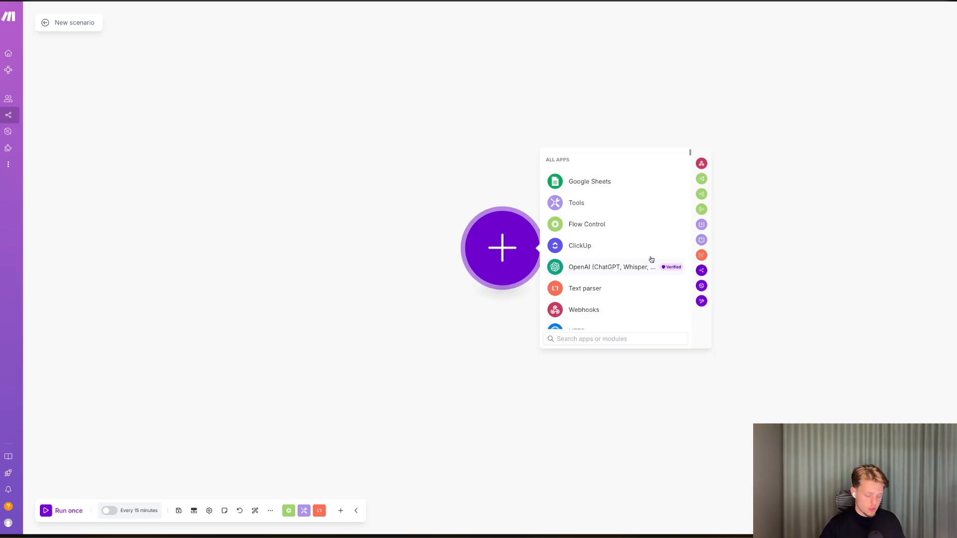
# Add a Webhooks Custom webhook trigger as the scenario's first module.
pyautogui.click(596, 309)
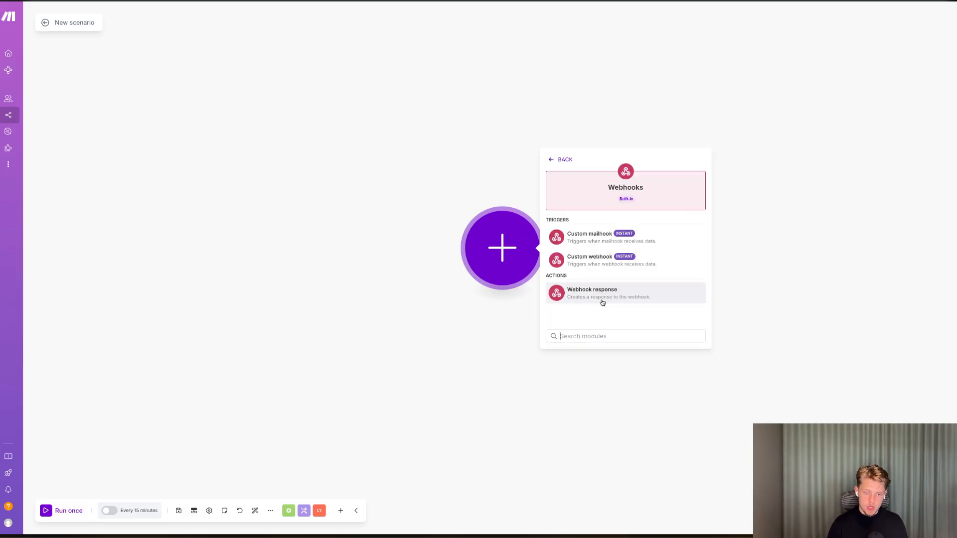
pyautogui.click(584, 256)
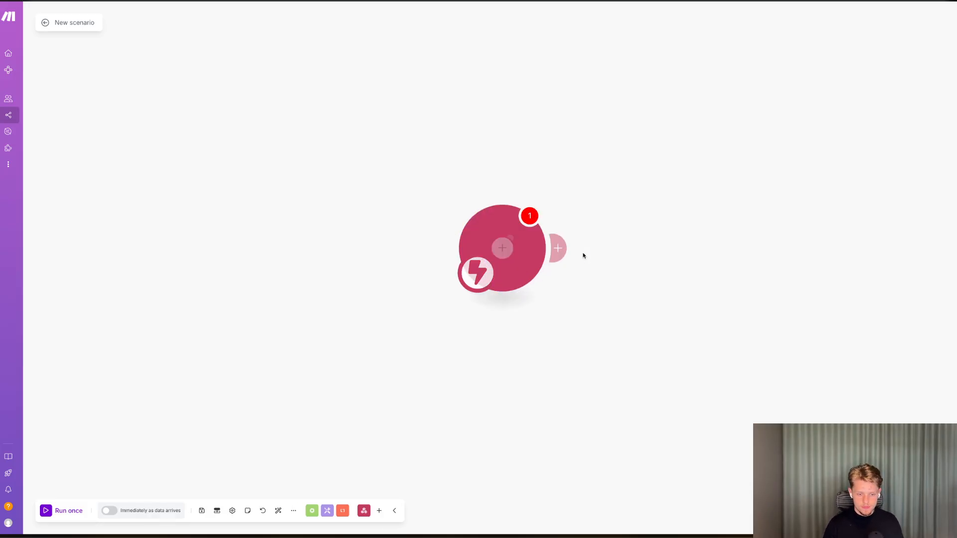
# Create a new webhook named Clickup Status In Progress.
pyautogui.click(618, 246)
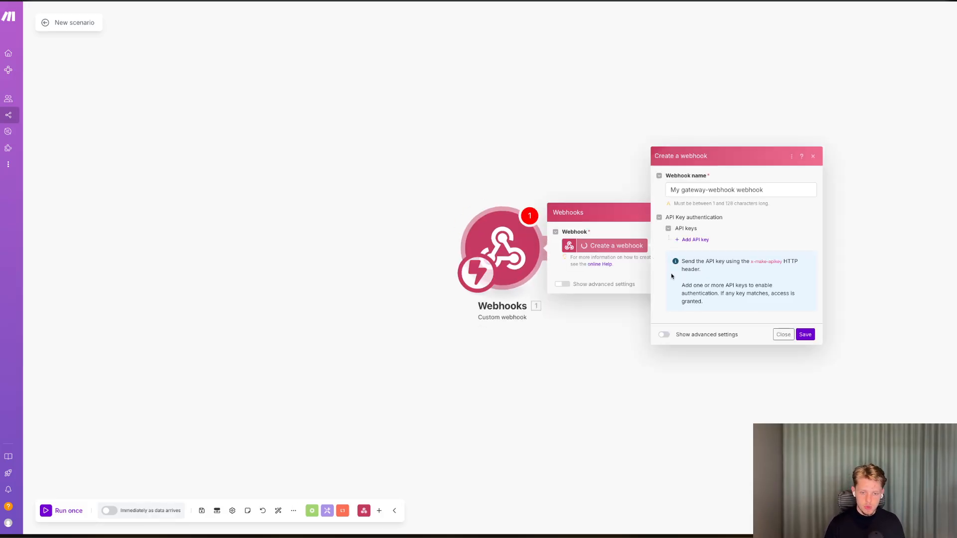
pyautogui.tripleClick(708, 189)
pyautogui.write('Clickup Status In Progress')
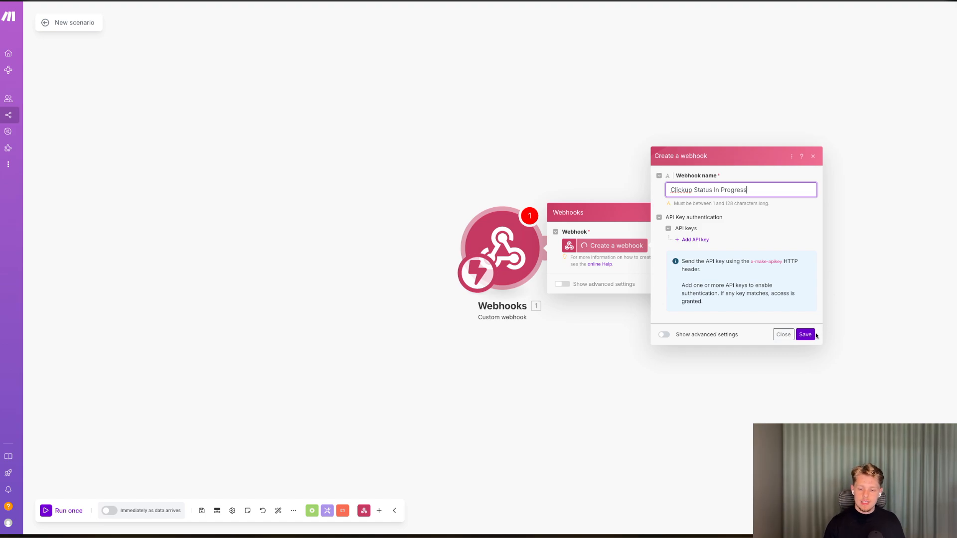
pyautogui.click(812, 335)
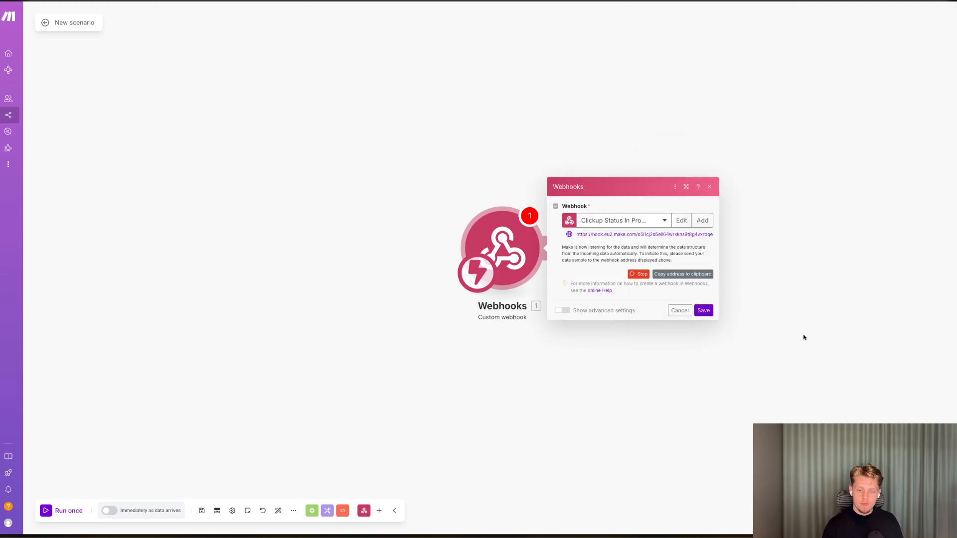
# Copy the webhook address and paste it as the ClickUp automation's URL, then create the automation.
pyautogui.click(702, 277)
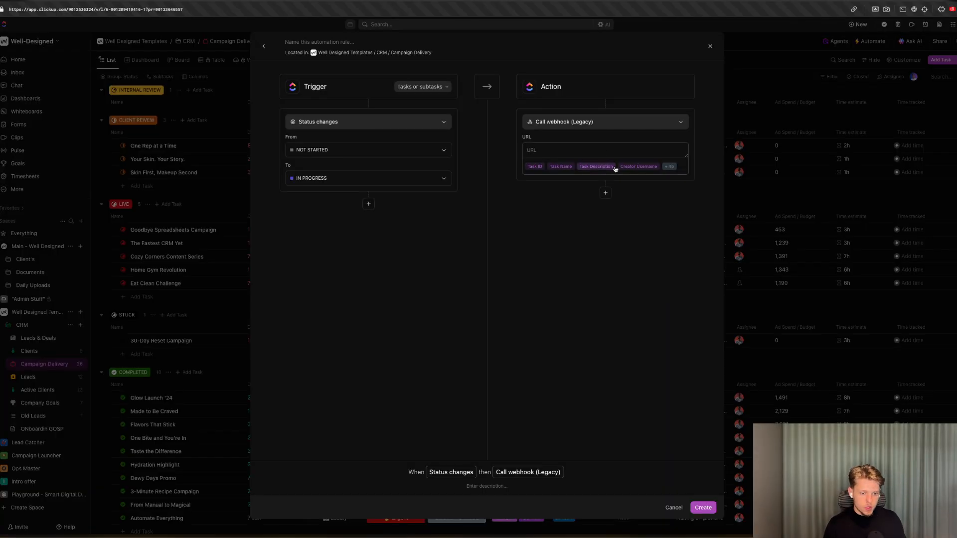
pyautogui.click(585, 149)
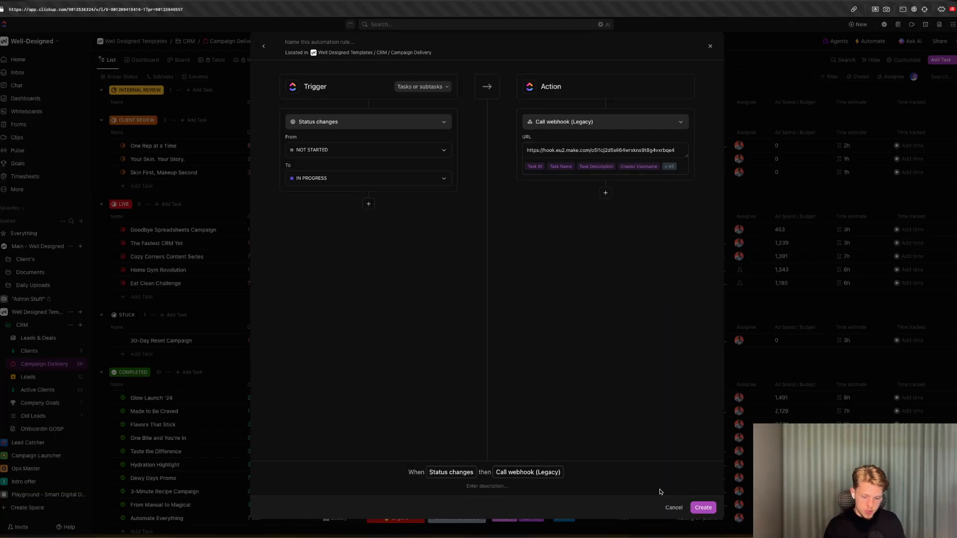
pyautogui.click(702, 506)
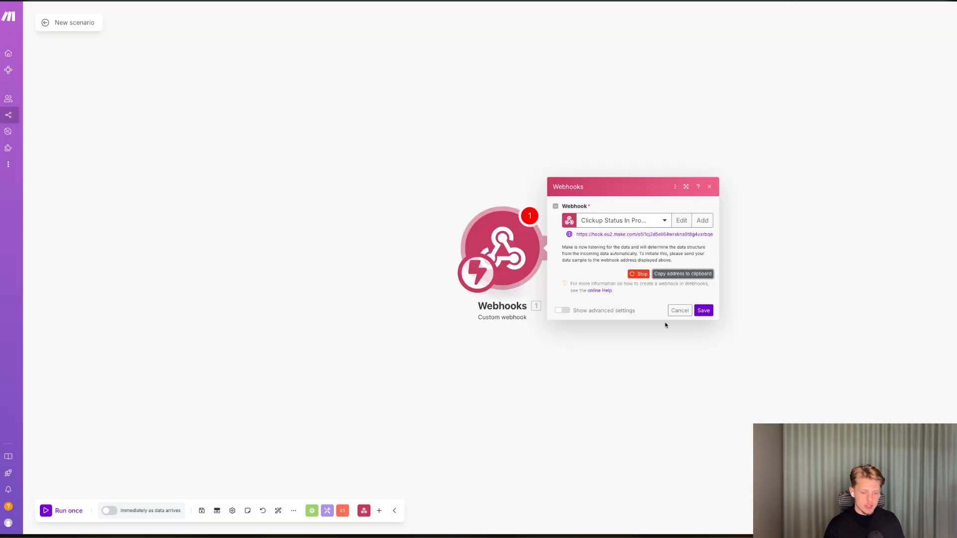
# Save the webhook module and run the scenario once to listen for data.
pyautogui.click(703, 310)
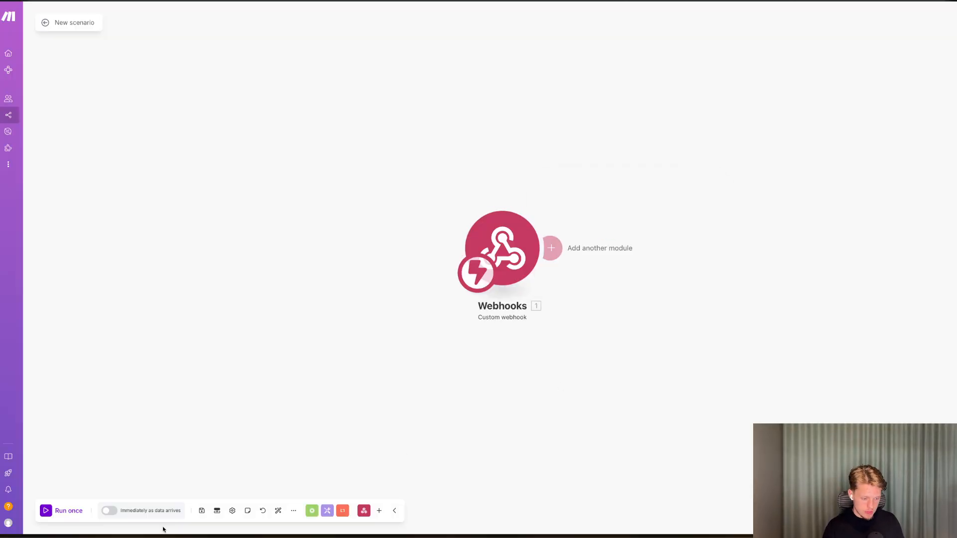
pyautogui.click(61, 511)
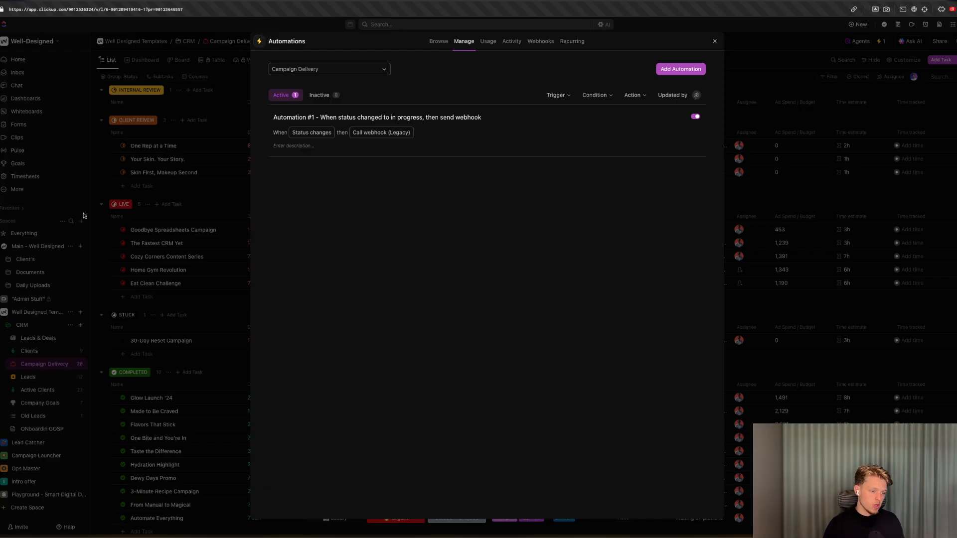
# Change the Clear Skin Challenge task's status to IN PROGRESS to trigger the webhook.
pyautogui.click(143, 207)
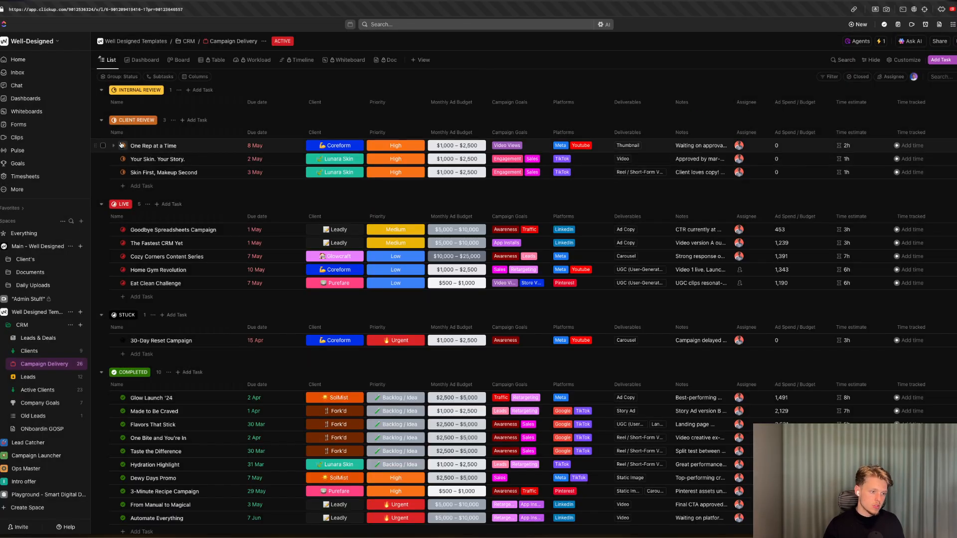
pyautogui.scroll(4, 140, 200)
pyautogui.click(123, 119)
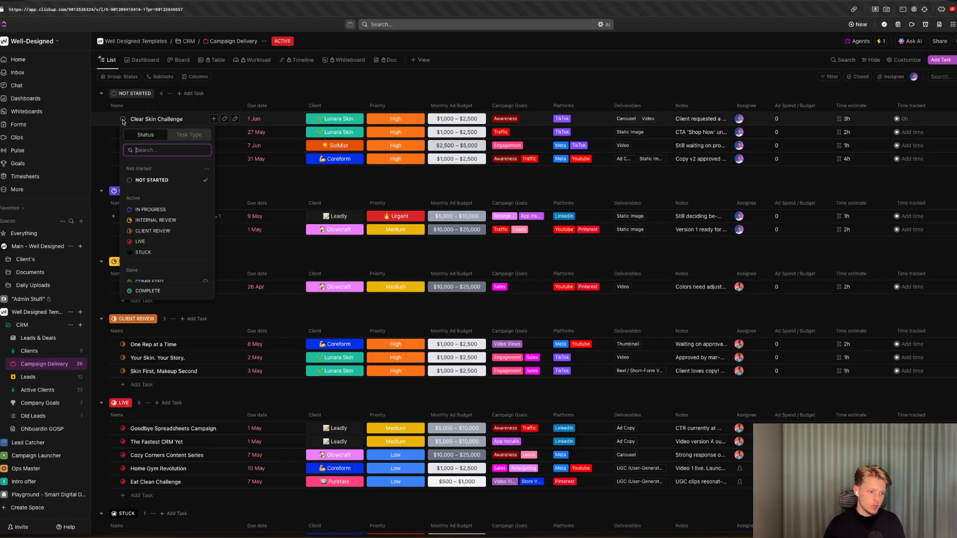
pyautogui.click(150, 209)
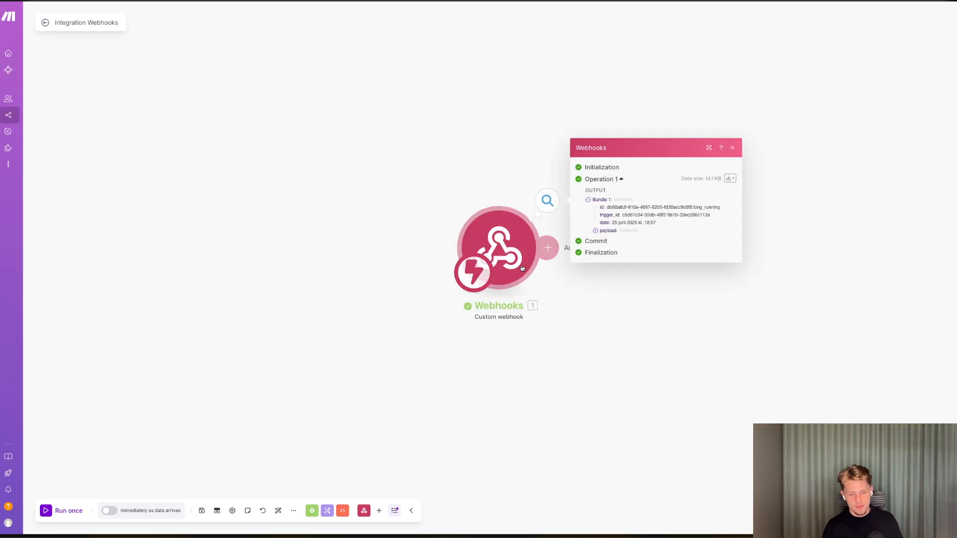
# Inspect the webhook's received payload and the updated task list.
pyautogui.click(607, 230)
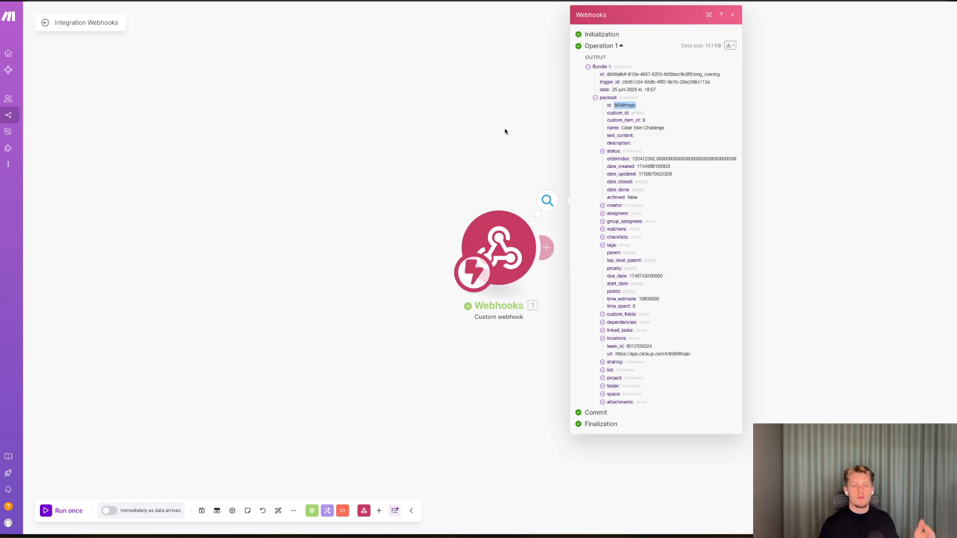
pyautogui.hotkey('ctrl', 'Tab')
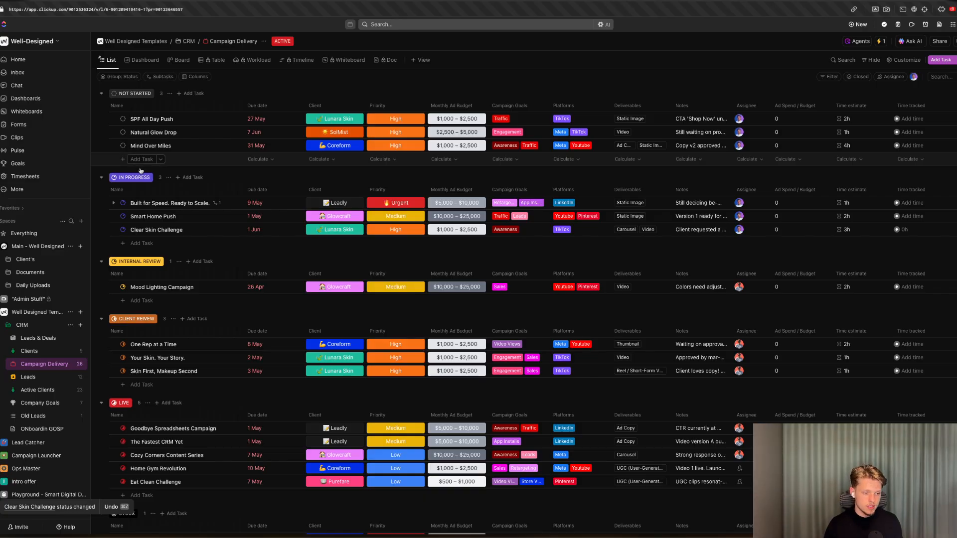
pyautogui.click(114, 202)
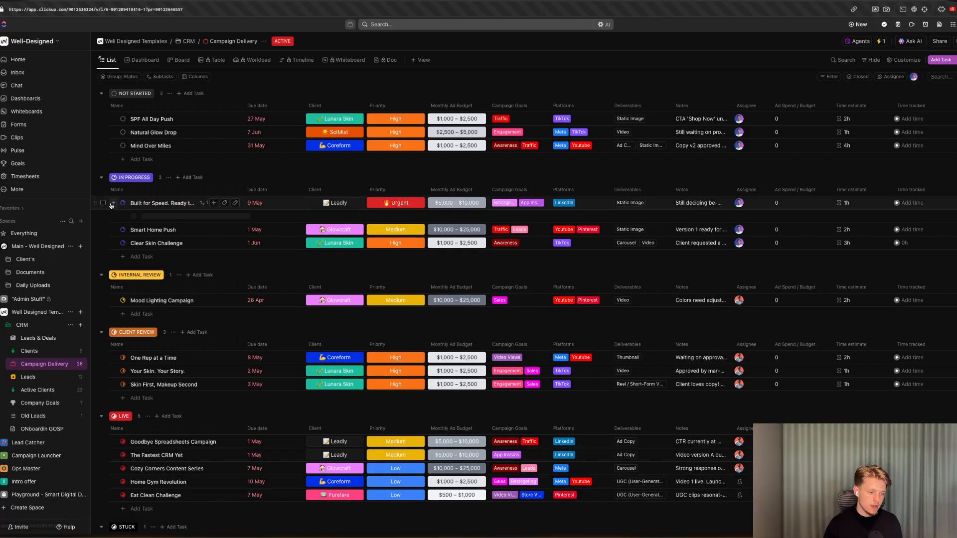
pyautogui.hotkey('ctrl', 'Tab')
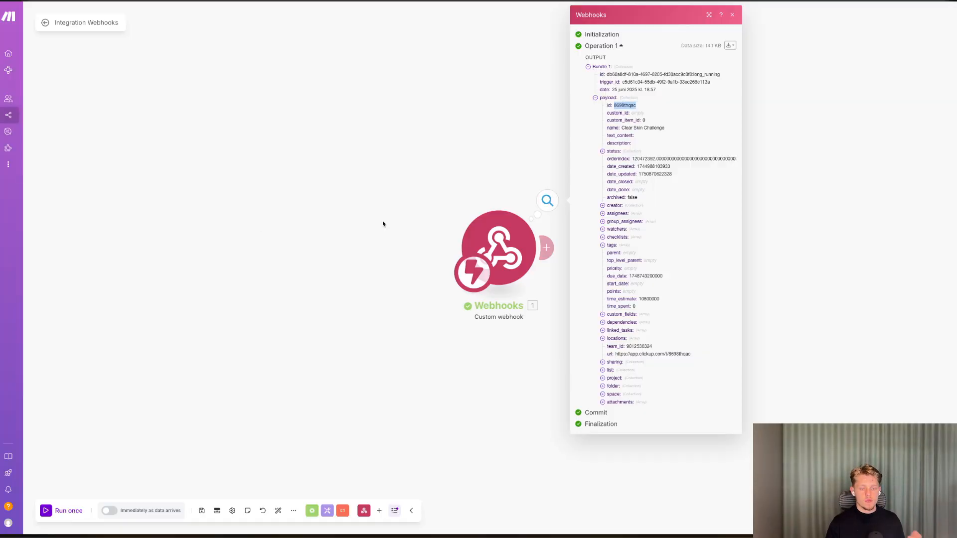
pyautogui.click(387, 223)
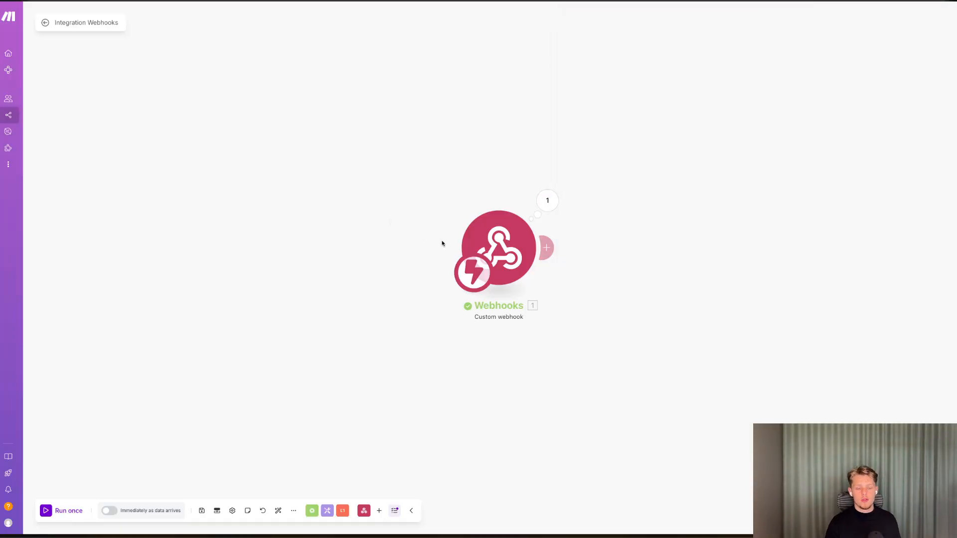
pyautogui.click(545, 251)
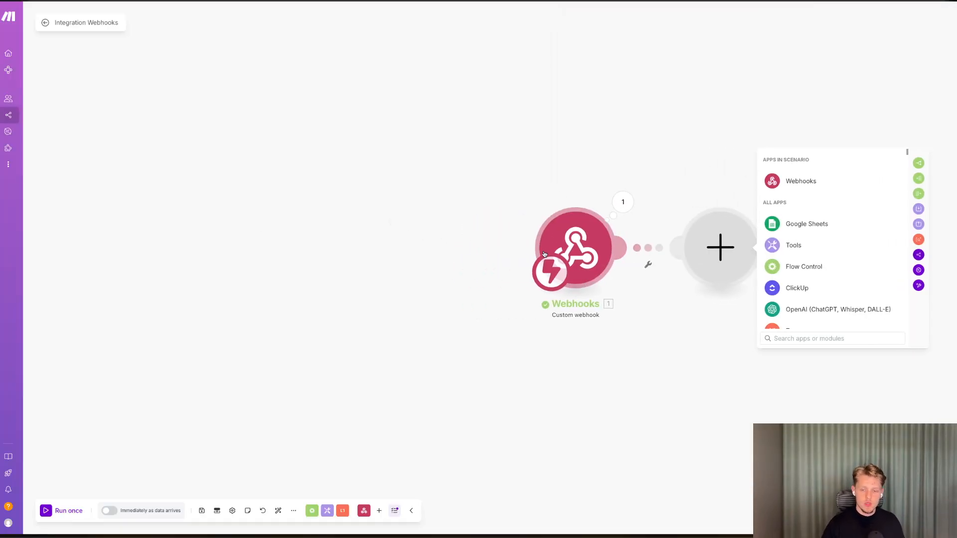
pyautogui.write('edit')
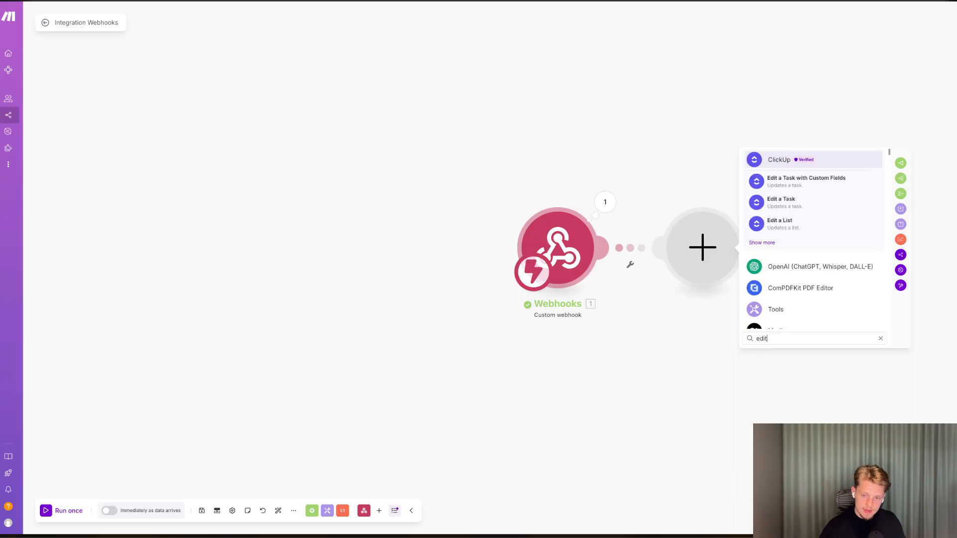
pyautogui.click(762, 185)
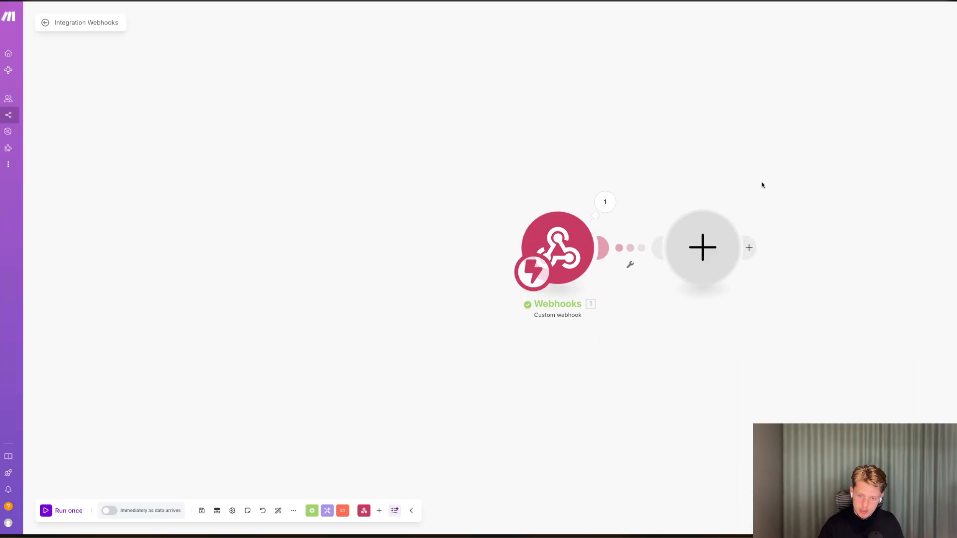
pyautogui.rightClick(710, 255)
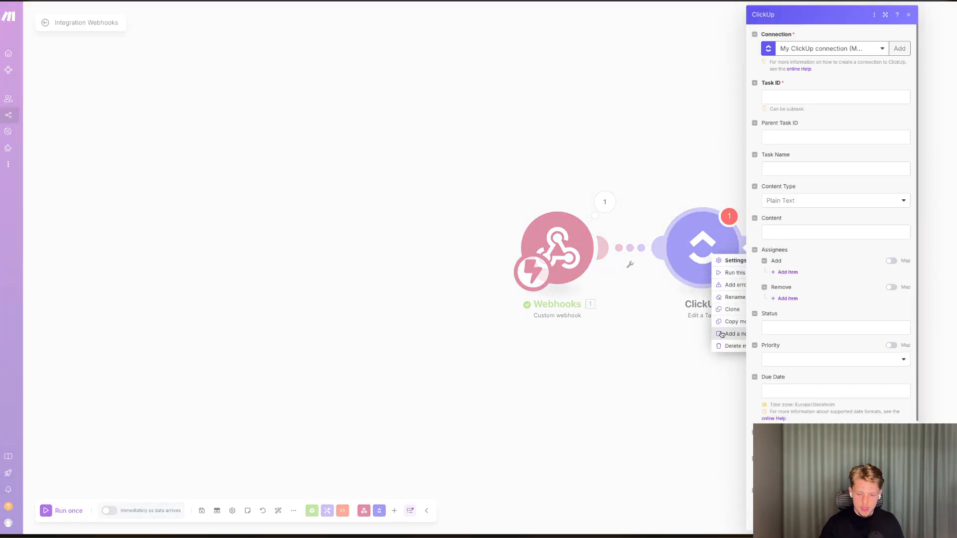
pyautogui.click(726, 346)
# Add a ClickUp Get a Task module with the Task ID mapped to the webhook payload's id.
pyautogui.click(706, 226)
pyautogui.click(773, 202)
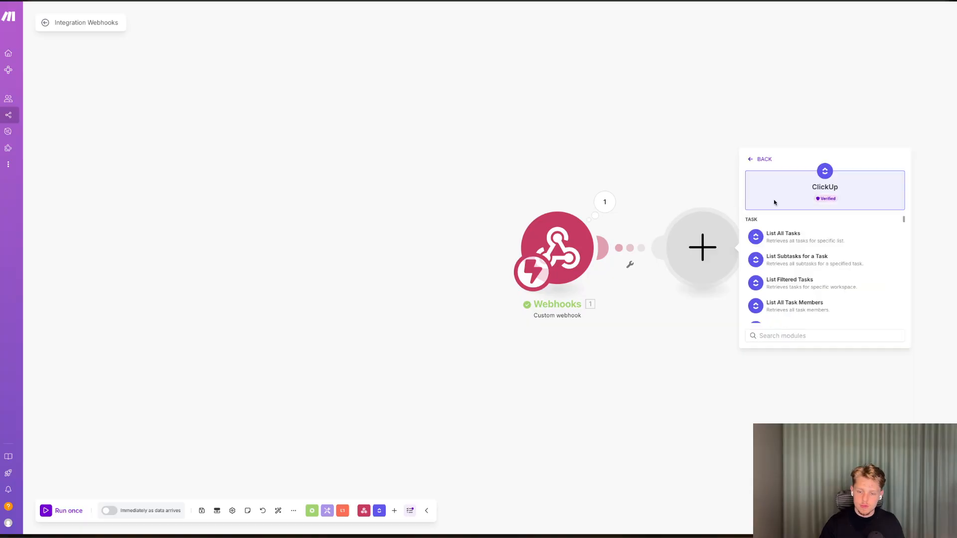
pyautogui.write('t')
pyautogui.press('BackSpace')
pyautogui.write('get')
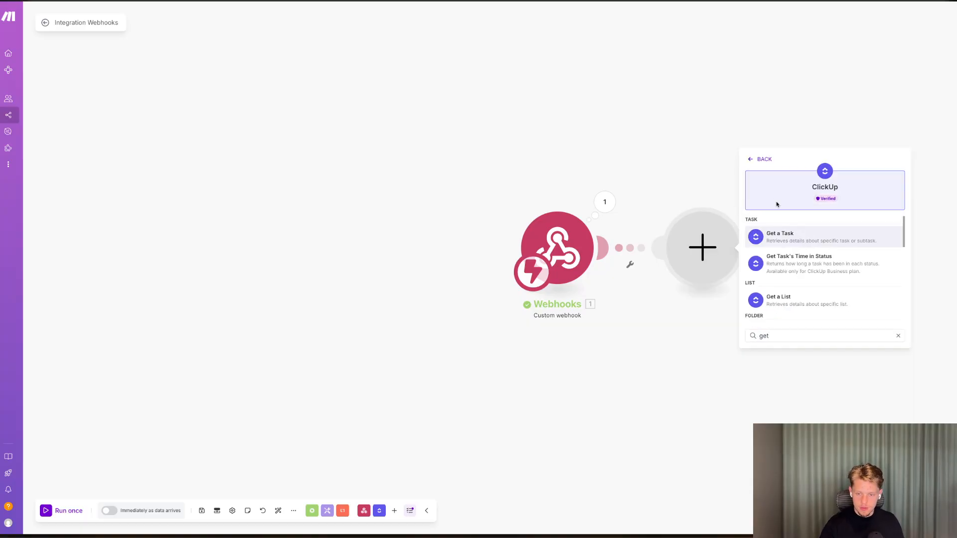
pyautogui.click(778, 236)
pyautogui.click(794, 283)
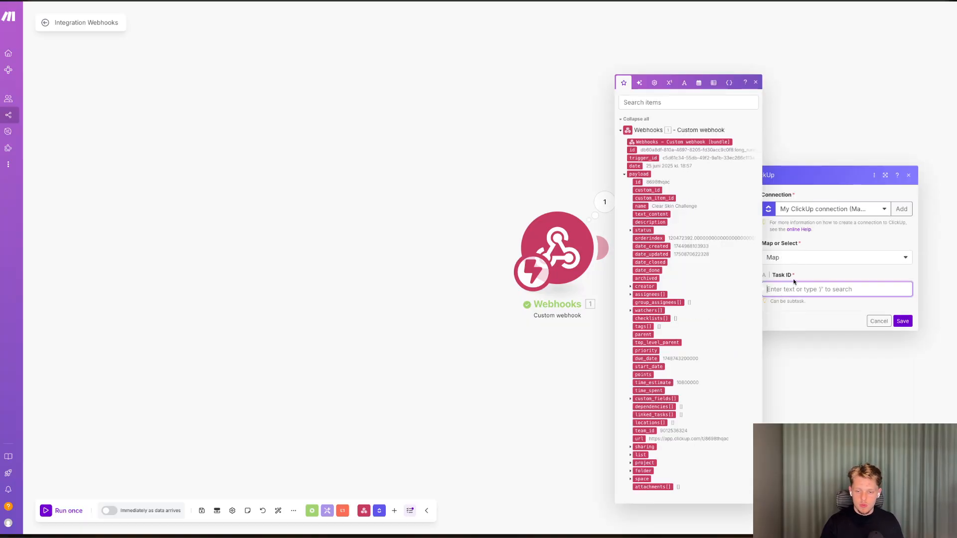
pyautogui.click(794, 257)
pyautogui.click(772, 297)
pyautogui.click(779, 286)
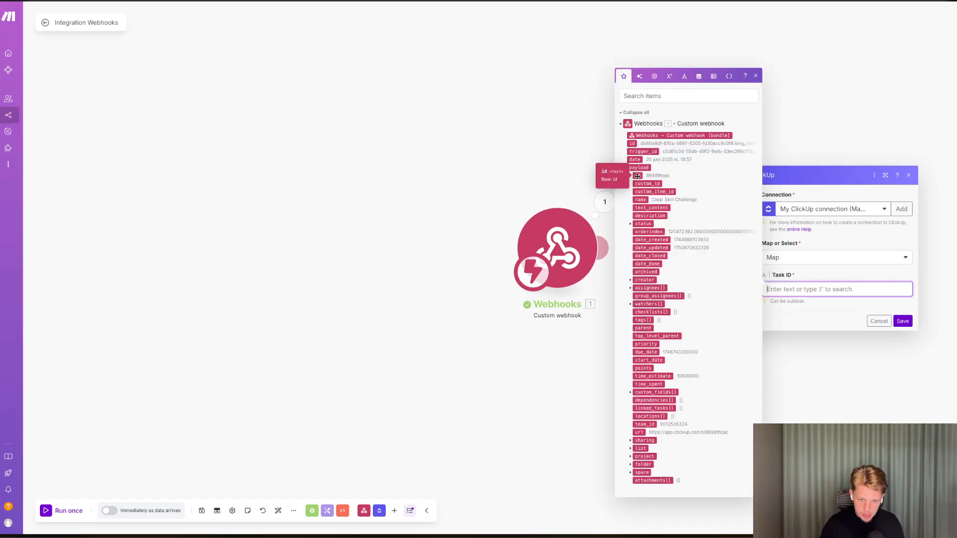
pyautogui.click(639, 176)
pyautogui.click(902, 321)
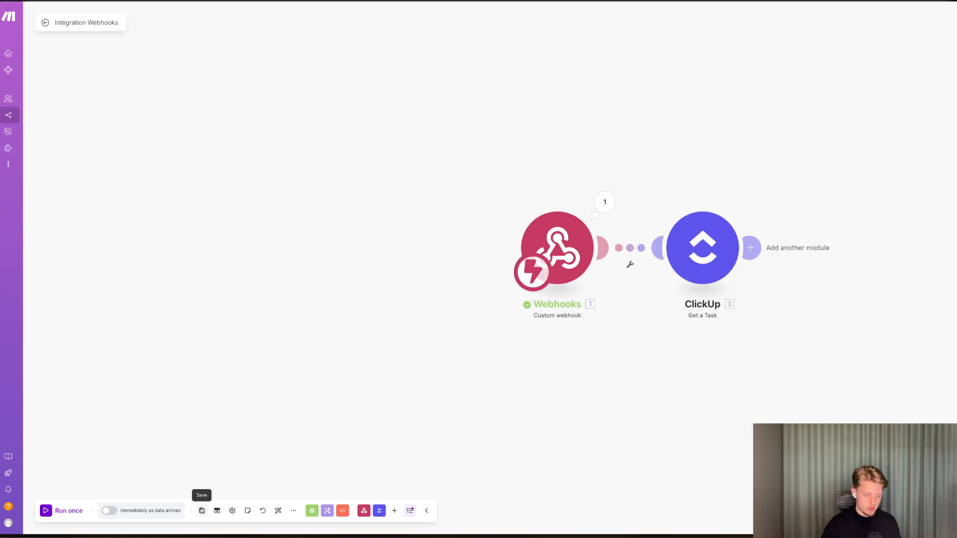
# Add a Slack Create a Message module after the Get a Task module.
pyautogui.moveTo(653, 352); pyautogui.dragTo(613, 352)
pyautogui.click(715, 242)
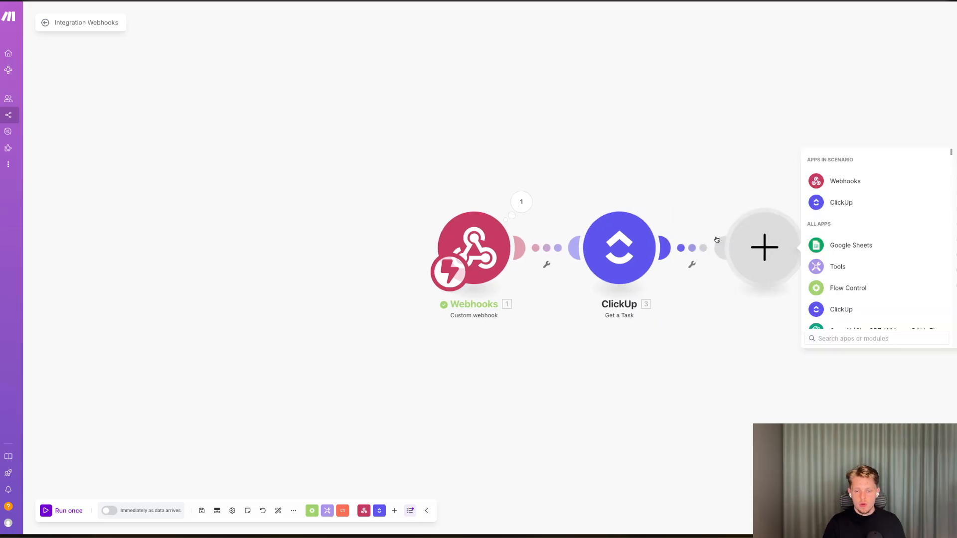
pyautogui.write('slack')
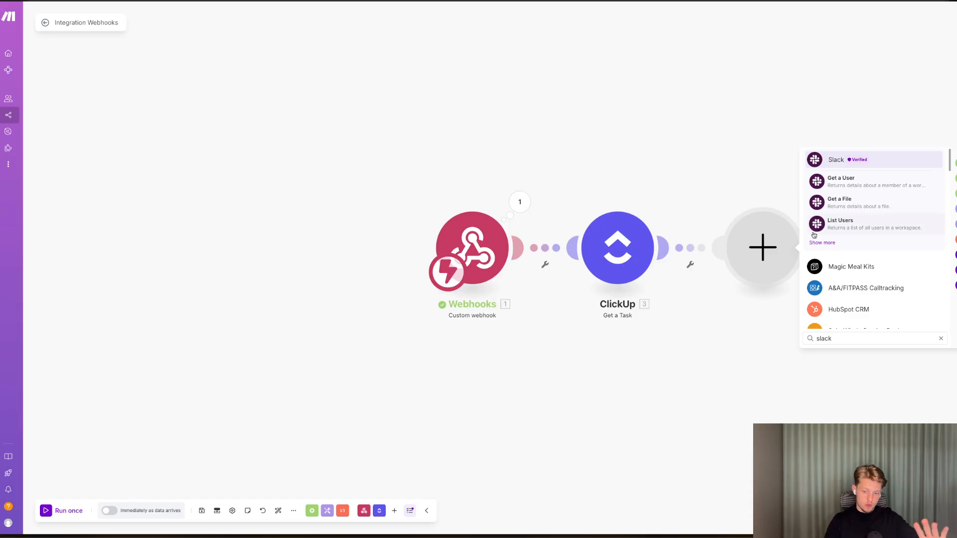
pyautogui.click(825, 244)
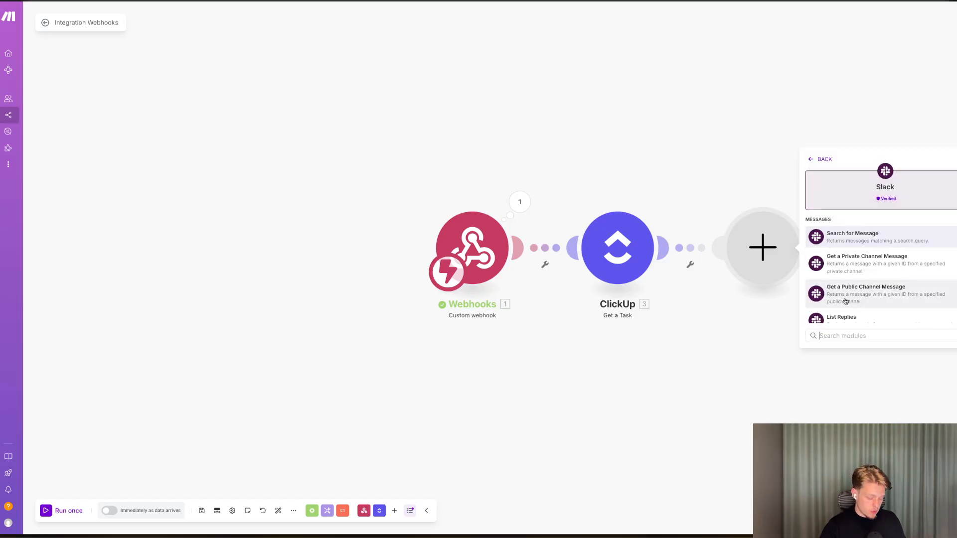
pyautogui.write('send')
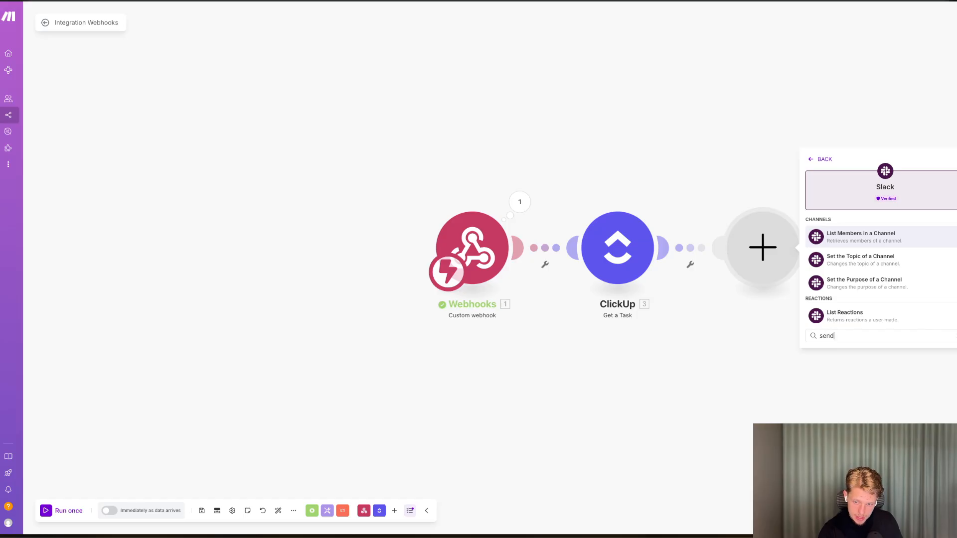
pyautogui.press('BackSpace')
pyautogui.press('BackSpace')
pyautogui.press('BackSpace')
pyautogui.press('BackSpace')
pyautogui.write('crea')
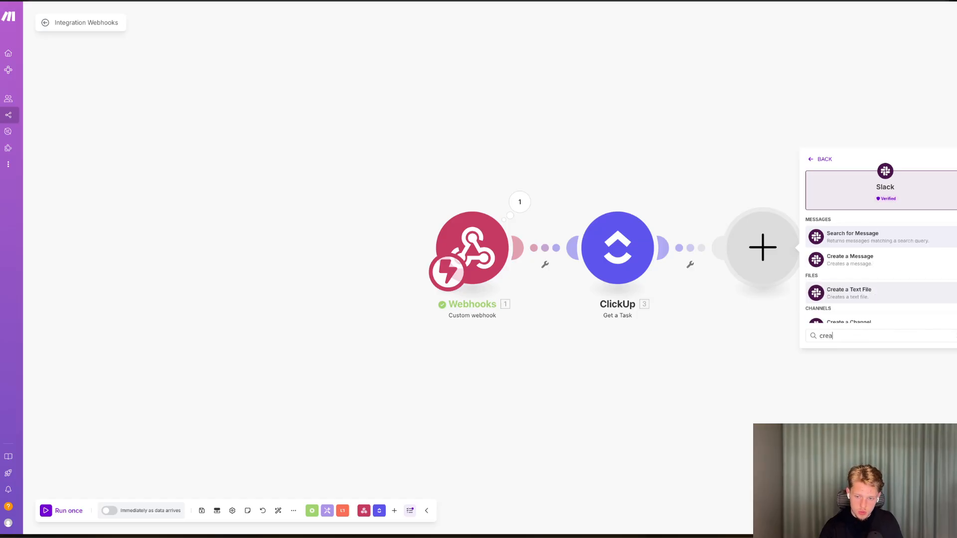
pyautogui.click(890, 263)
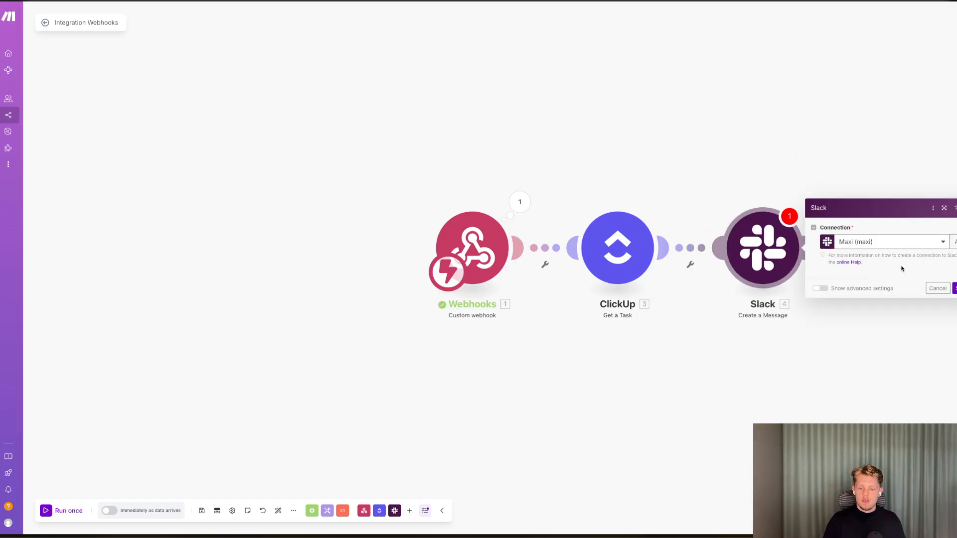
# Set the Slack message to post in the all-well-designed public channel, chosen from the list.
pyautogui.click(860, 195)
pyautogui.click(859, 227)
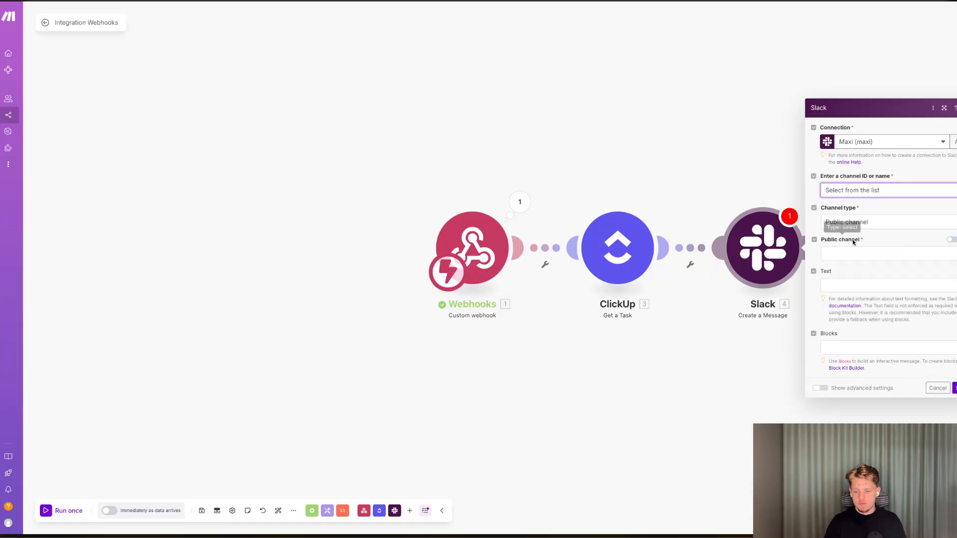
pyautogui.click(851, 255)
pyautogui.click(852, 267)
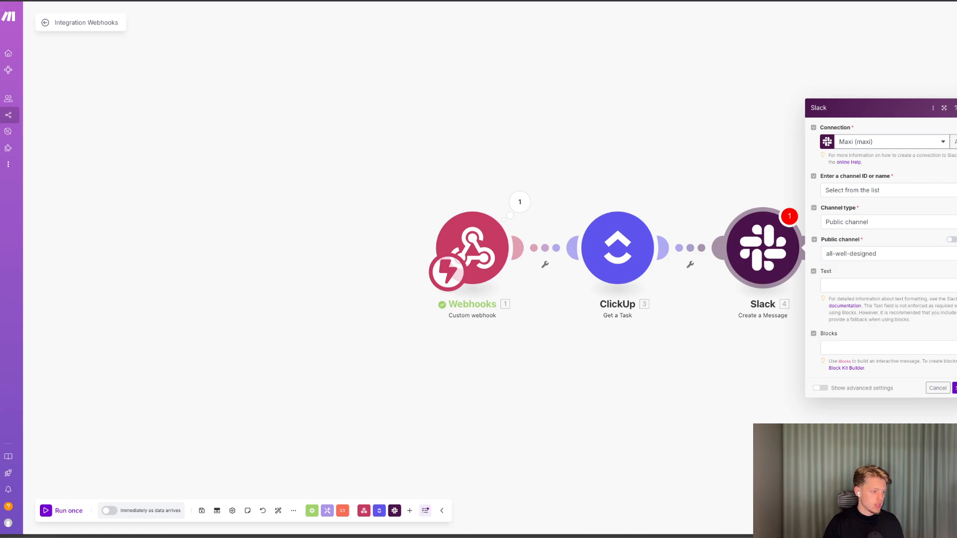
pyautogui.click(849, 283)
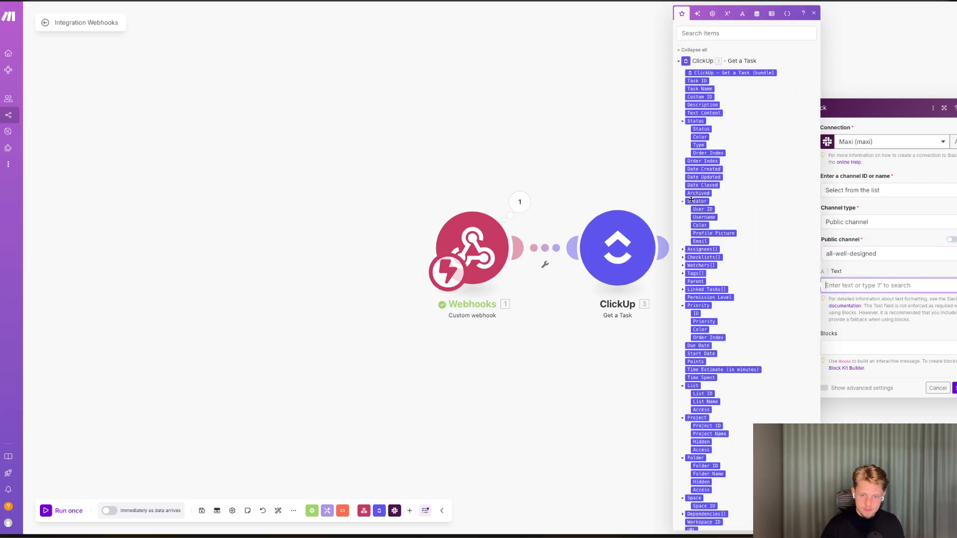
pyautogui.click(700, 89)
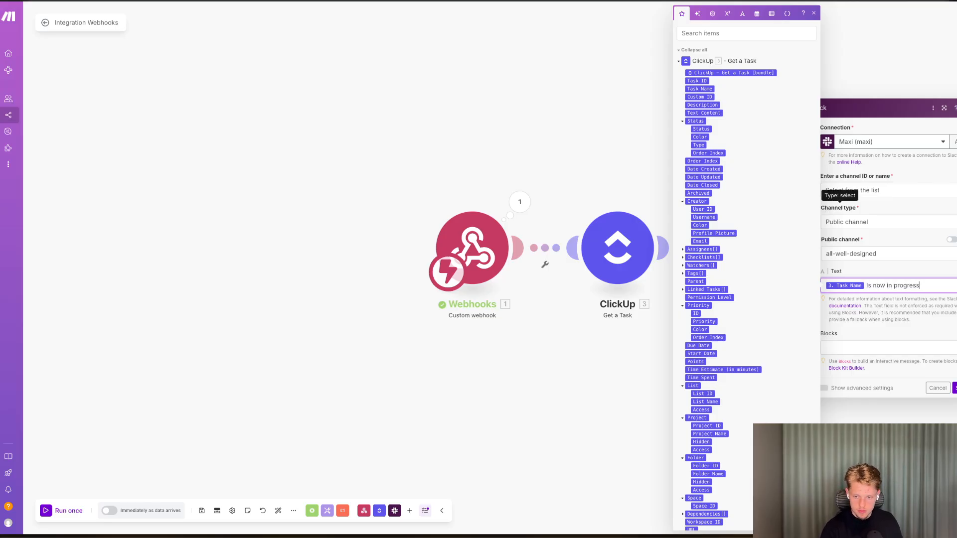
pyautogui.write('Hey')
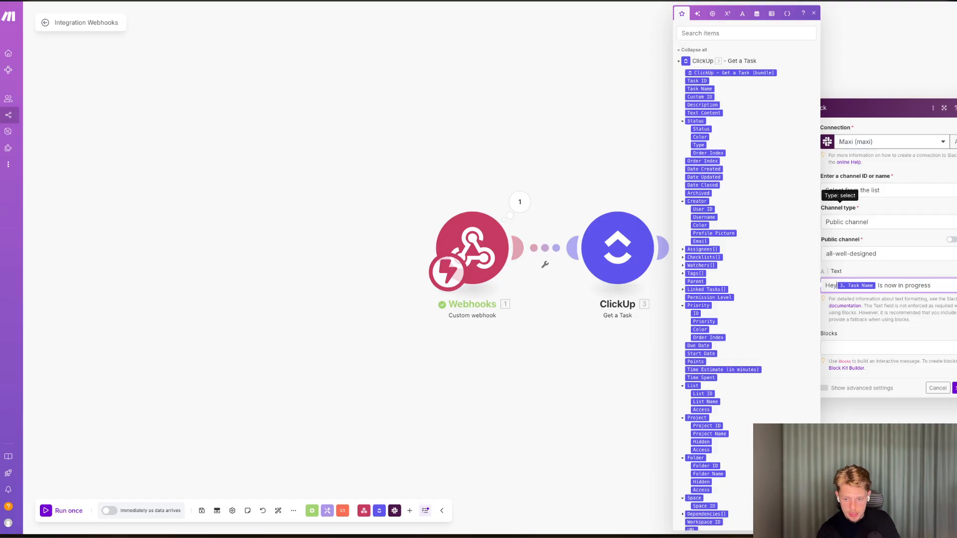
pyautogui.press('Return')
pyautogui.press('Return')
pyautogui.click(851, 285)
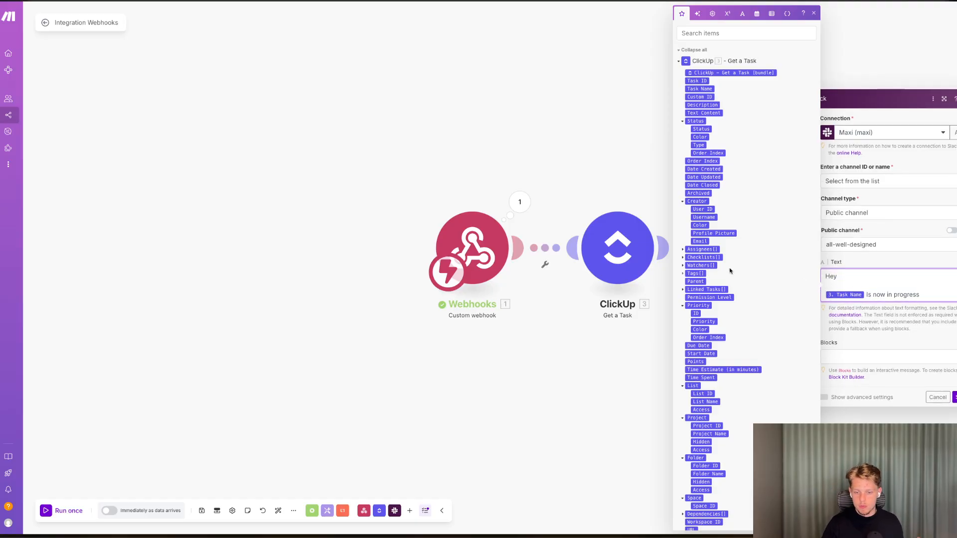
pyautogui.scroll(-1, 715, 283)
pyautogui.scroll(2, 715, 283)
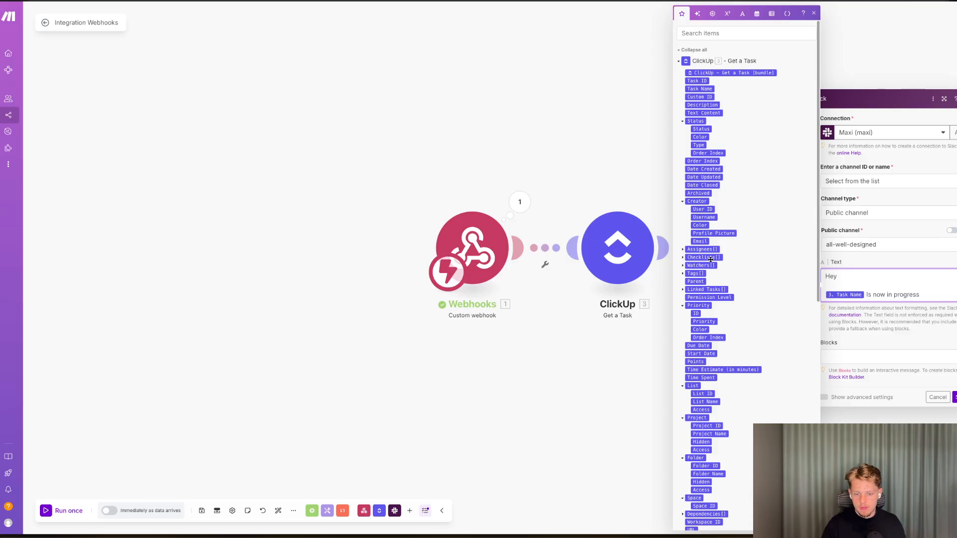
pyautogui.click(936, 402)
# Unlink the Slack module from the ClickUp Get a Task module by removing the connecting route.
pyautogui.click(689, 264)
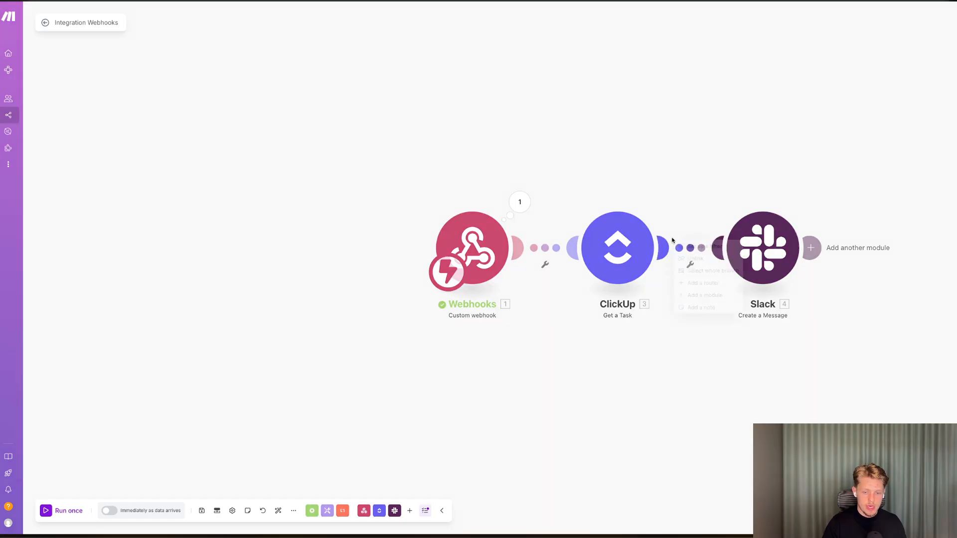
pyautogui.click(693, 256)
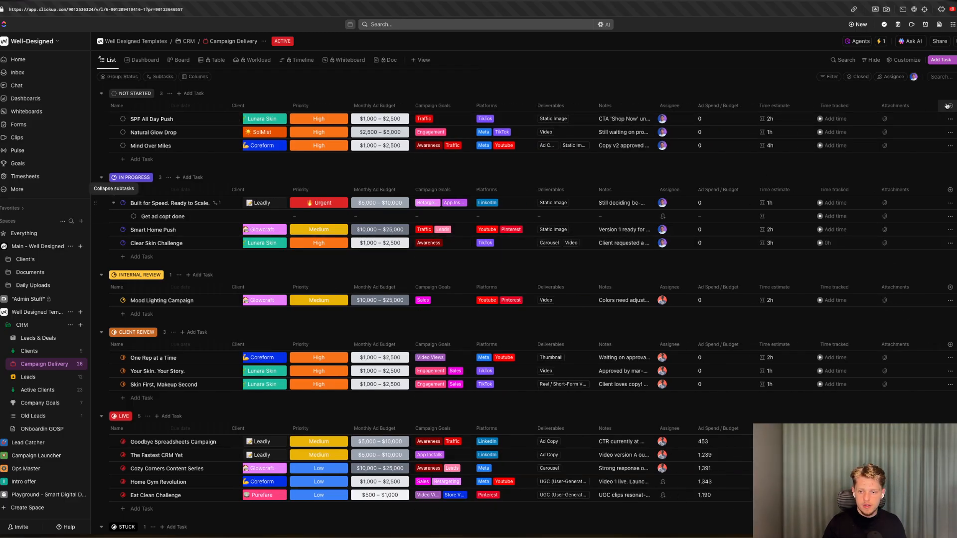
# Add the existing Client Name text custom field to the Campaign Delivery list in ClickUp.
pyautogui.click(889, 277)
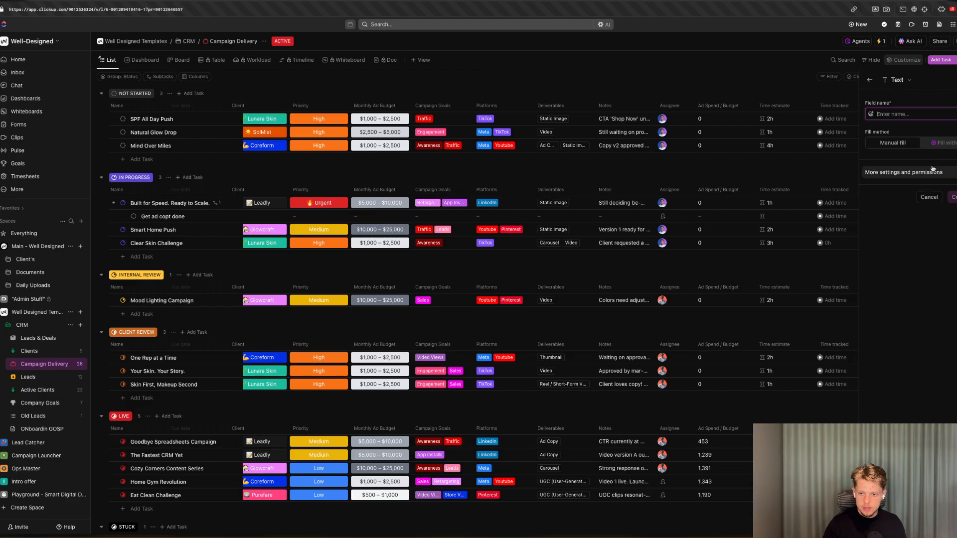
pyautogui.write('Clie')
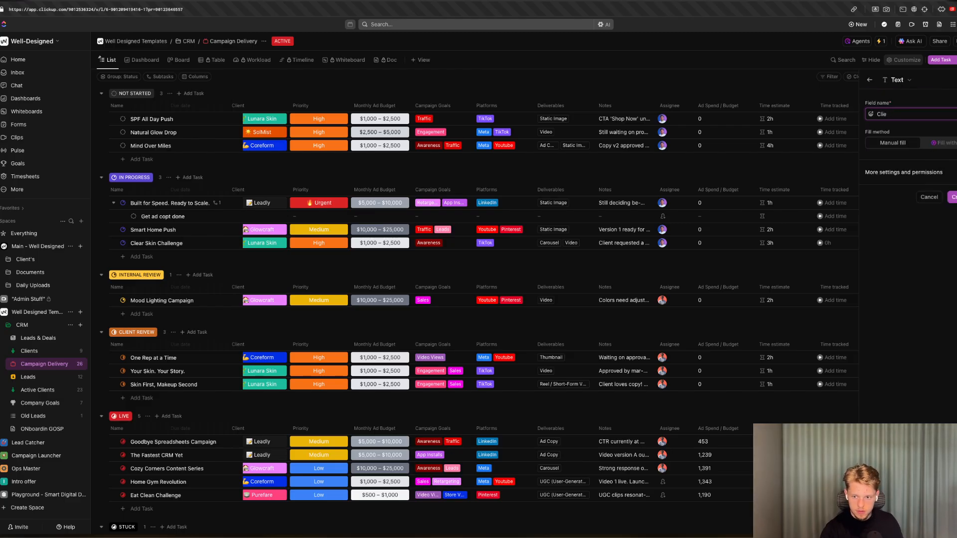
pyautogui.write('nt Name')
pyautogui.press('Return')
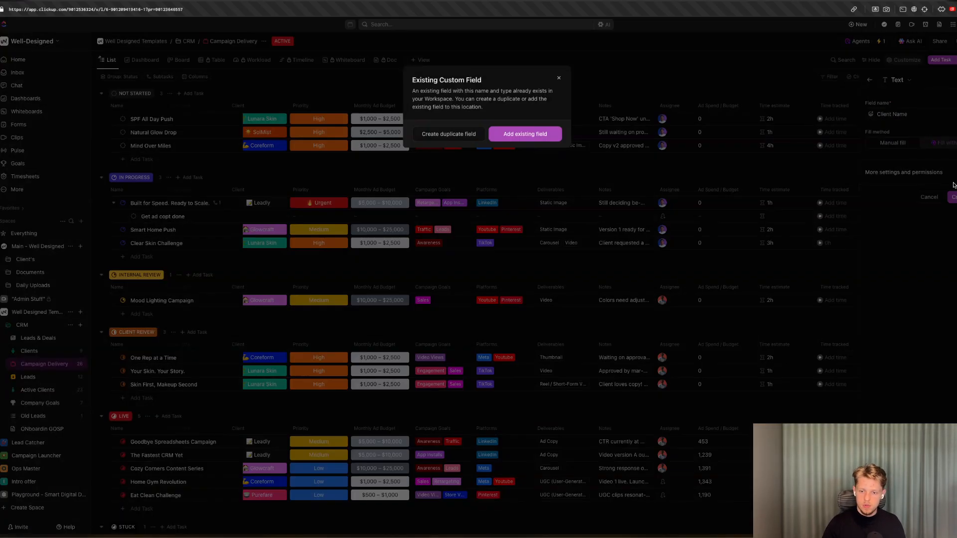
pyautogui.click(559, 77)
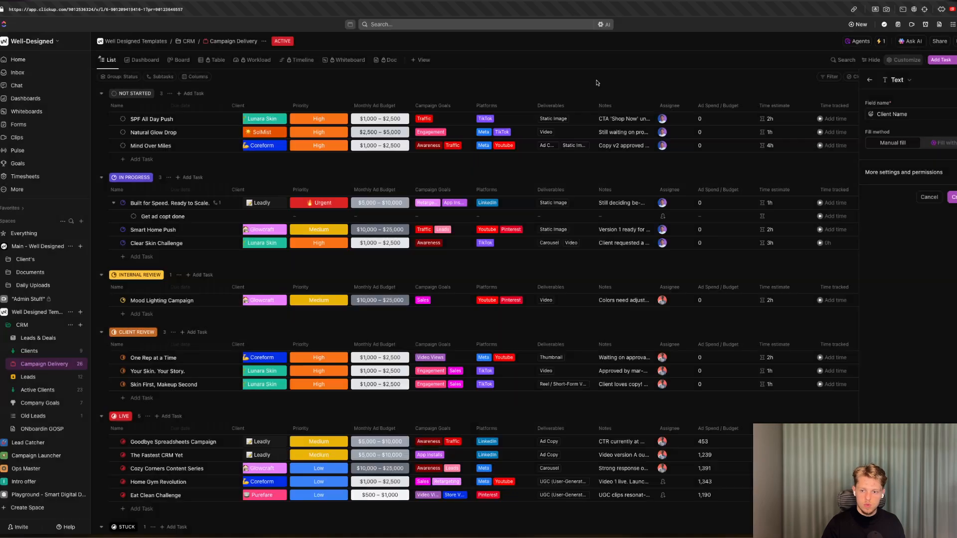
pyautogui.click(870, 81)
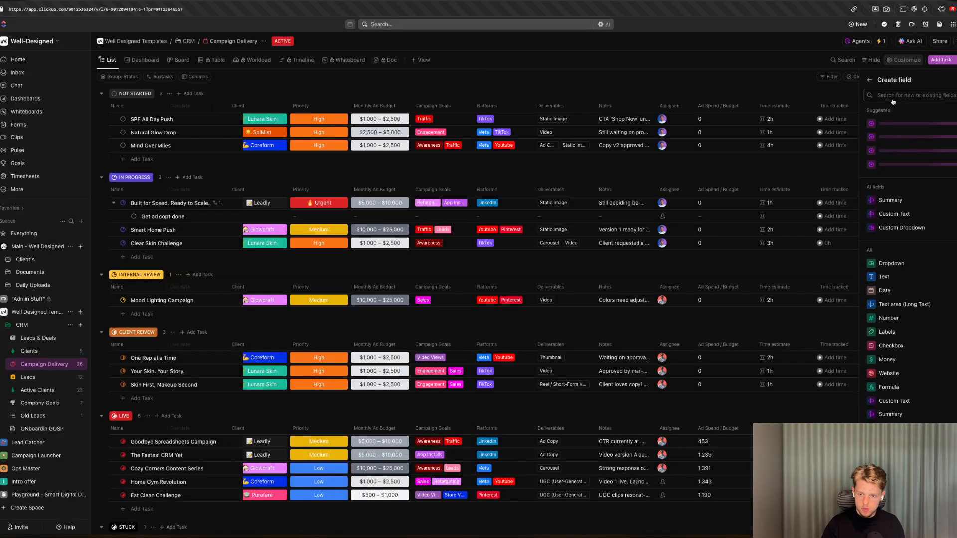
pyautogui.write('client')
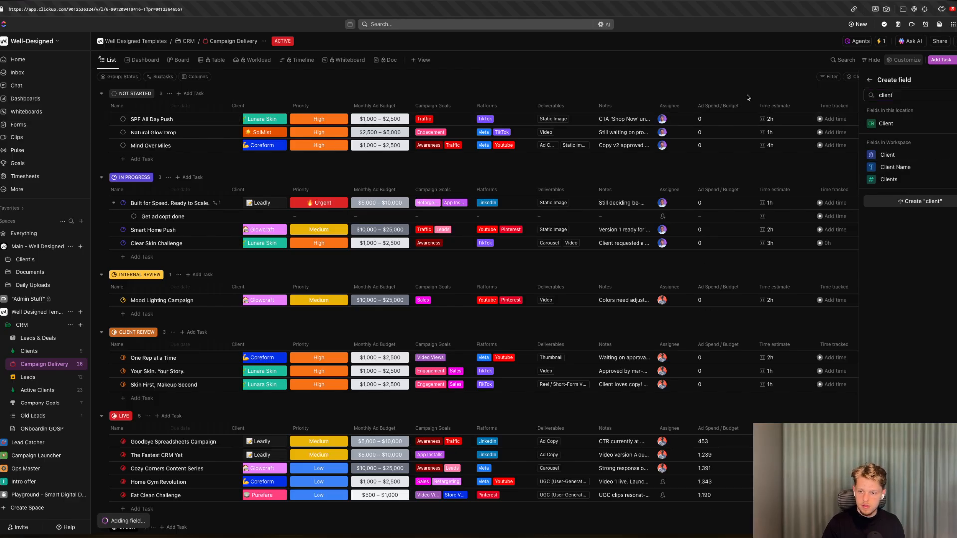
pyautogui.rightClick(771, 164)
pyautogui.press('Escape')
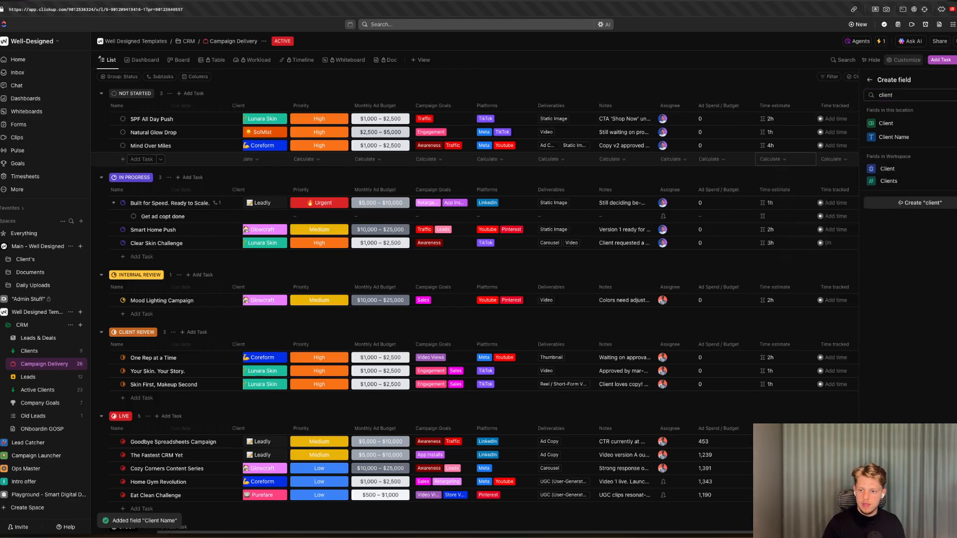
# Enter a client name in the Client Name field of the Mind Over Miles task.
pyautogui.click(953, 80)
pyautogui.hscroll(3, 947, 130)
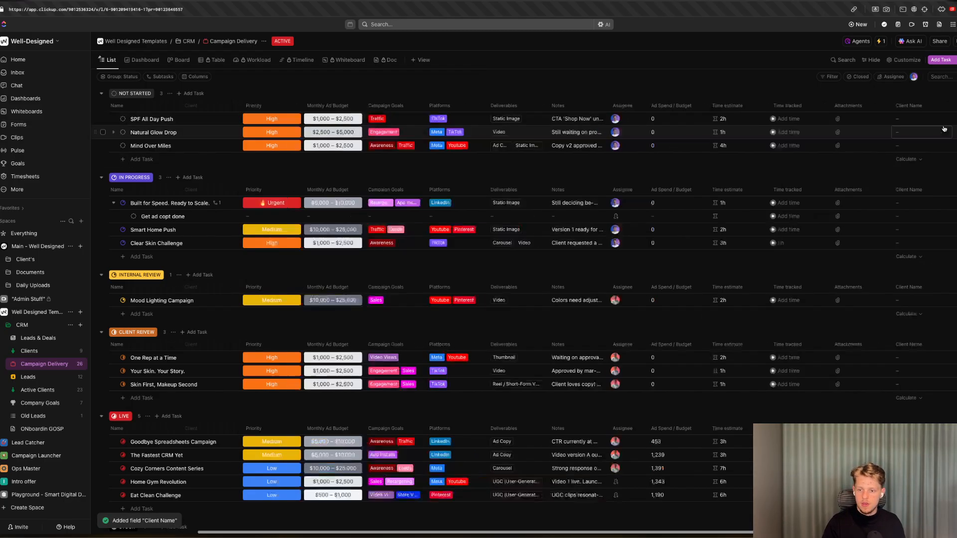
pyautogui.click(908, 146)
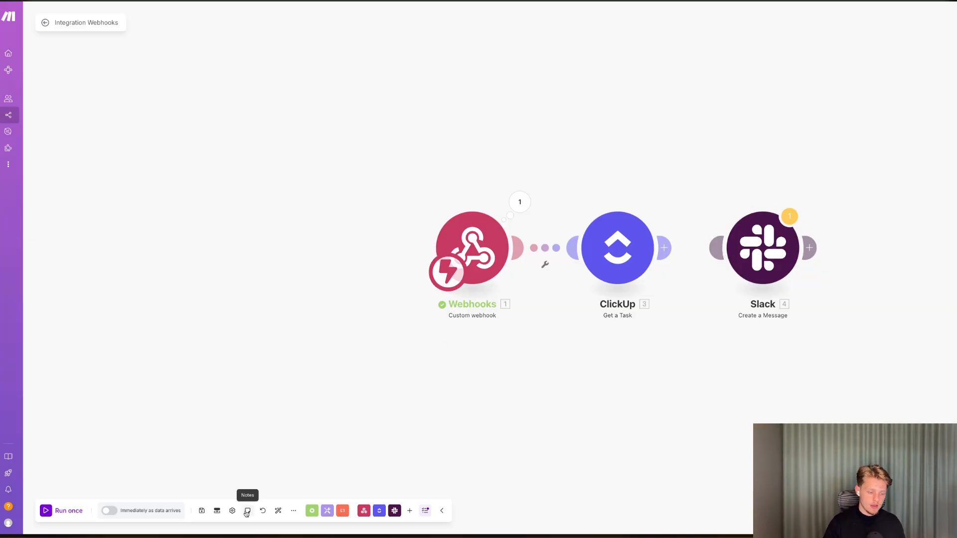
# Run the scenario once, then change the Mind Over Miles task's status to In Progress to trigger it.
pyautogui.click(78, 512)
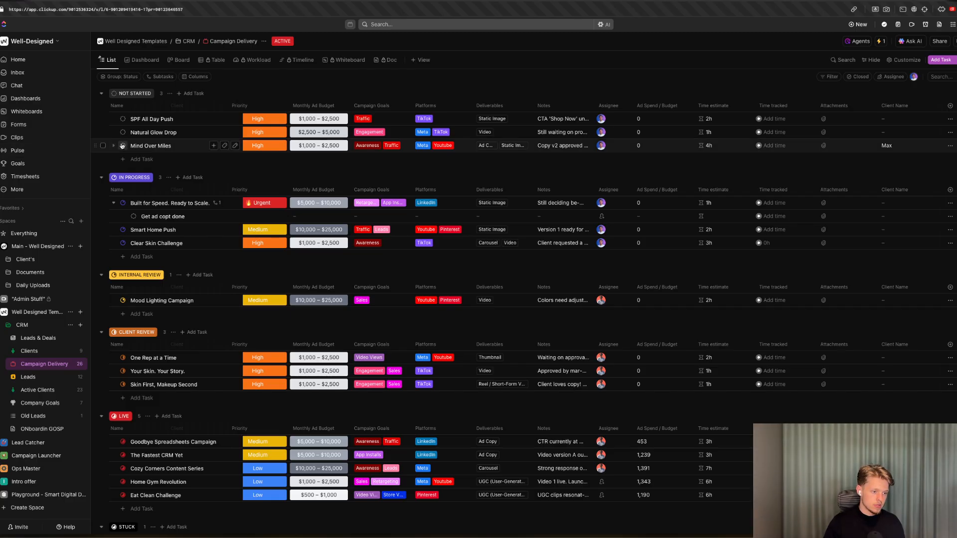
pyautogui.click(122, 146)
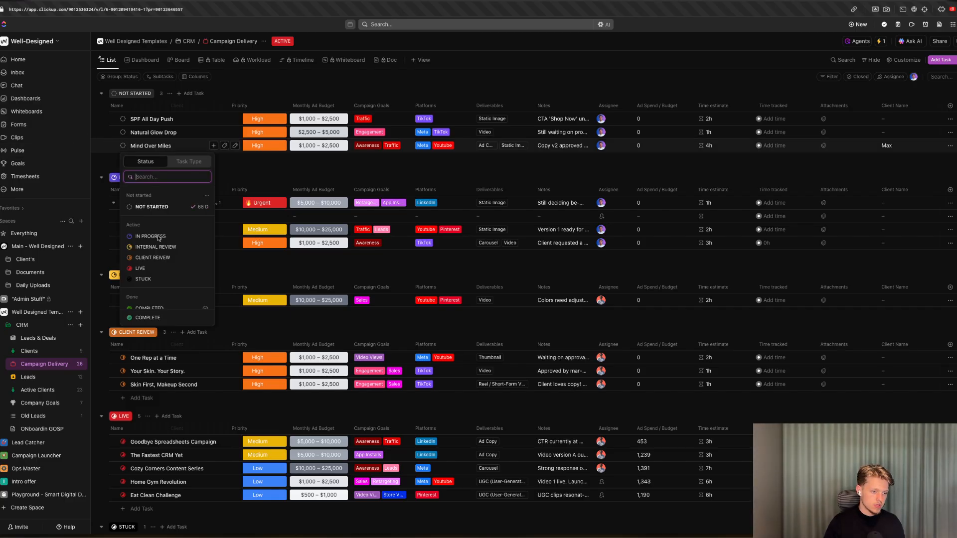
pyautogui.click(158, 241)
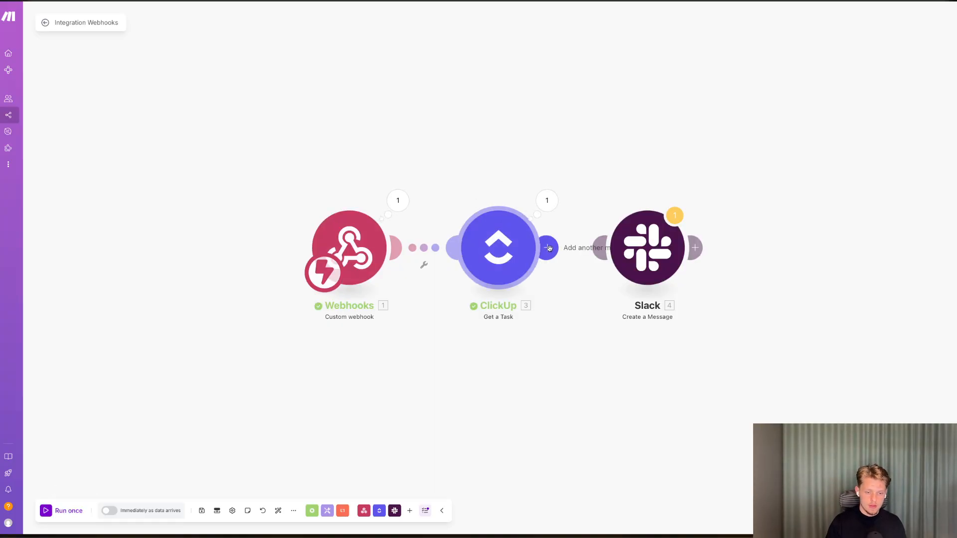
# Reopen the Slack module and switch the channel entry method to Select from the list.
pyautogui.click(647, 248)
pyautogui.click(746, 280)
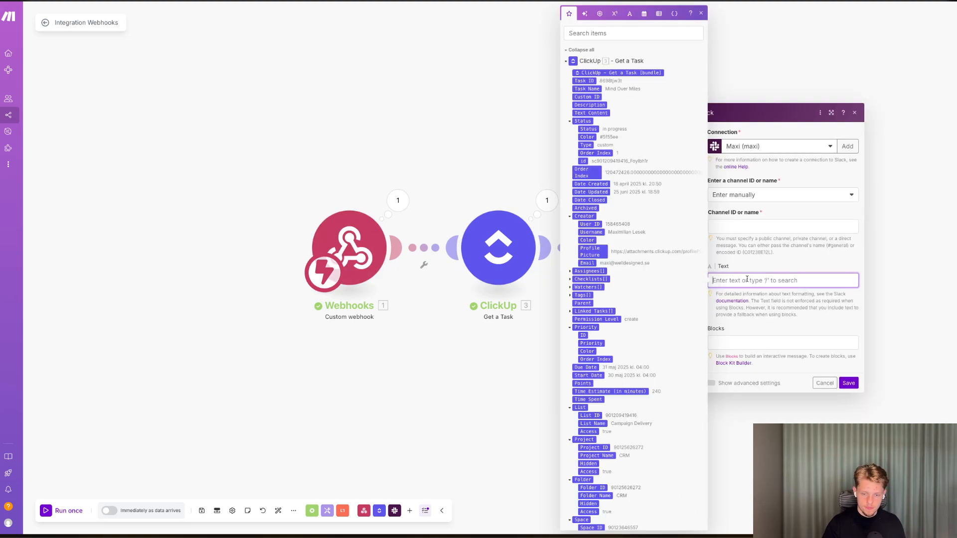
pyautogui.click(739, 196)
pyautogui.click(735, 222)
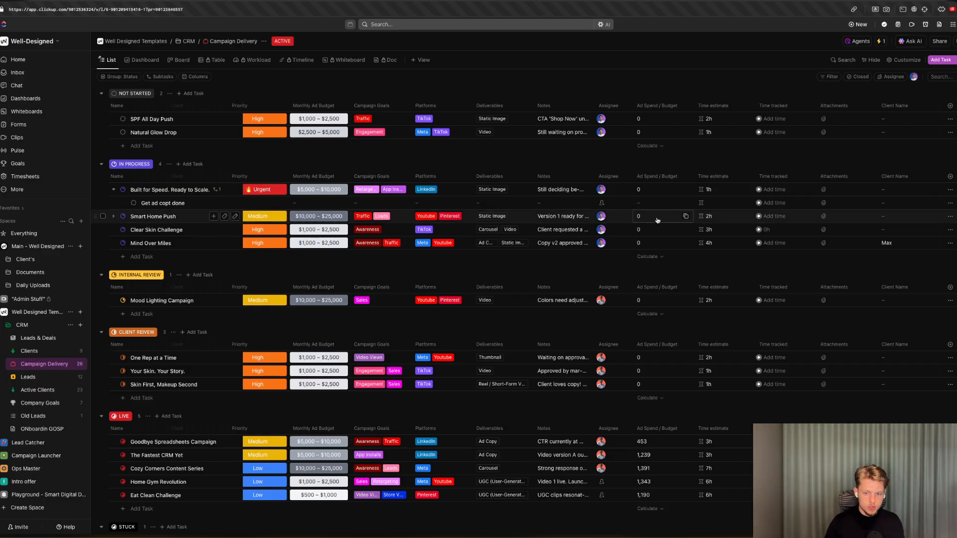
# Create a new text custom field named Slack ID in the ClickUp list.
pyautogui.click(889, 278)
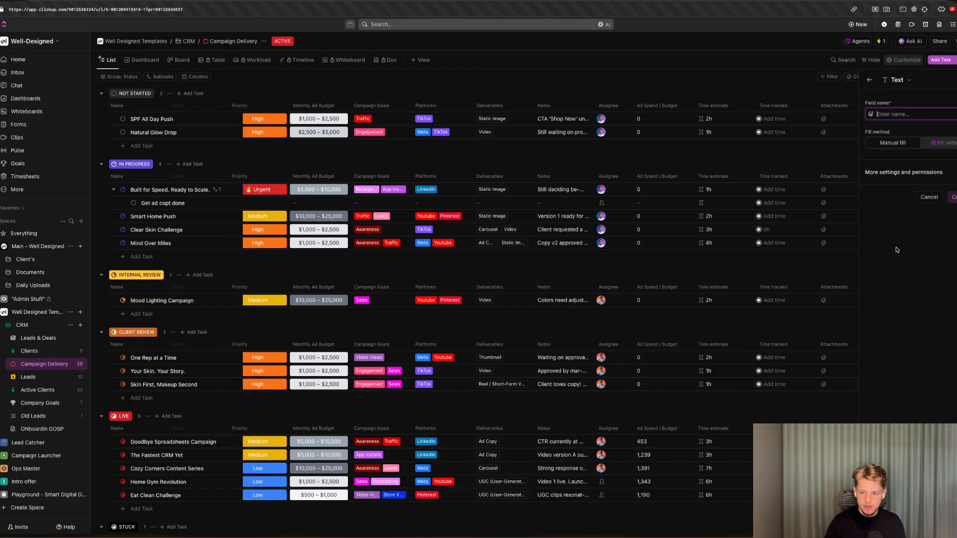
pyautogui.write('Slack ID')
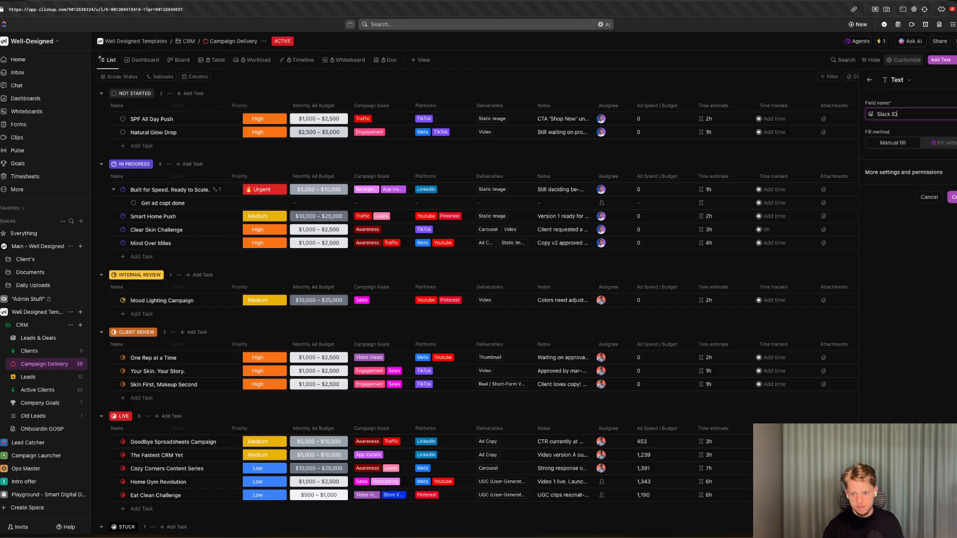
pyautogui.click(953, 198)
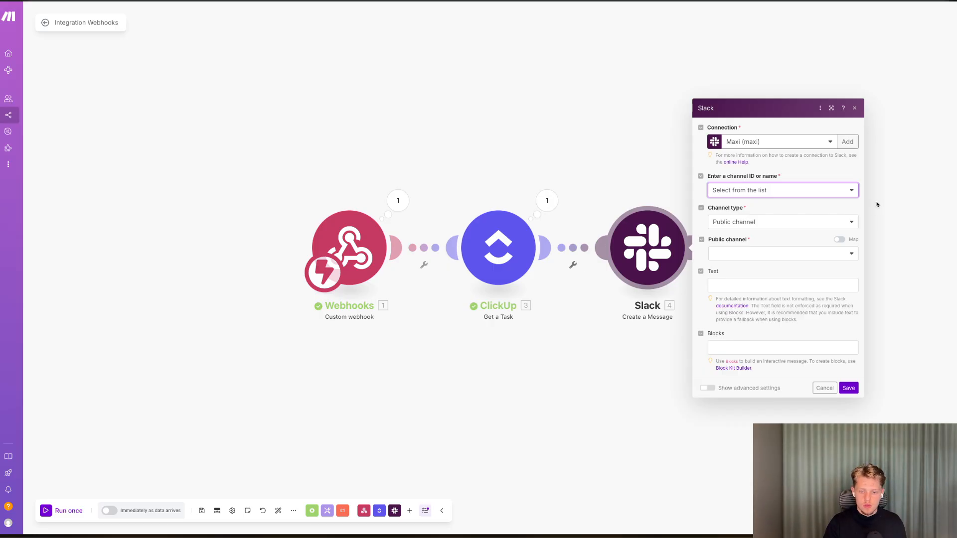
# Set the Slack module's channel type to Public channel and pick the all-well-designed channel.
pyautogui.click(883, 205)
pyautogui.click(625, 231)
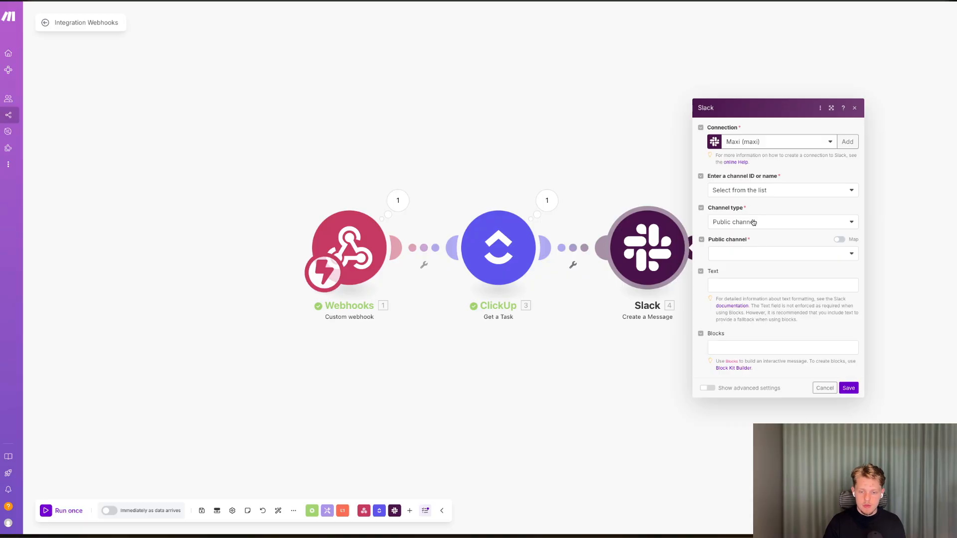
pyautogui.click(839, 240)
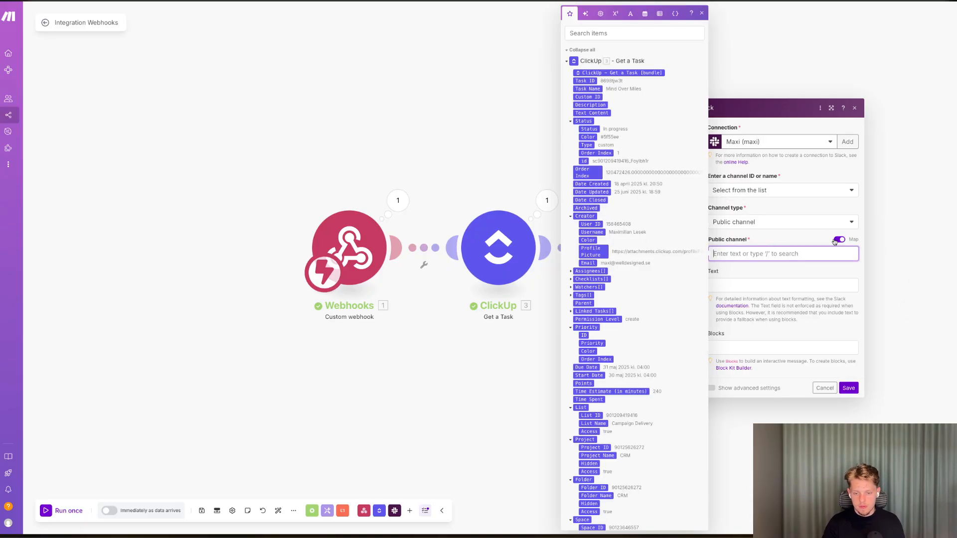
pyautogui.click(839, 240)
pyautogui.click(781, 256)
pyautogui.click(764, 222)
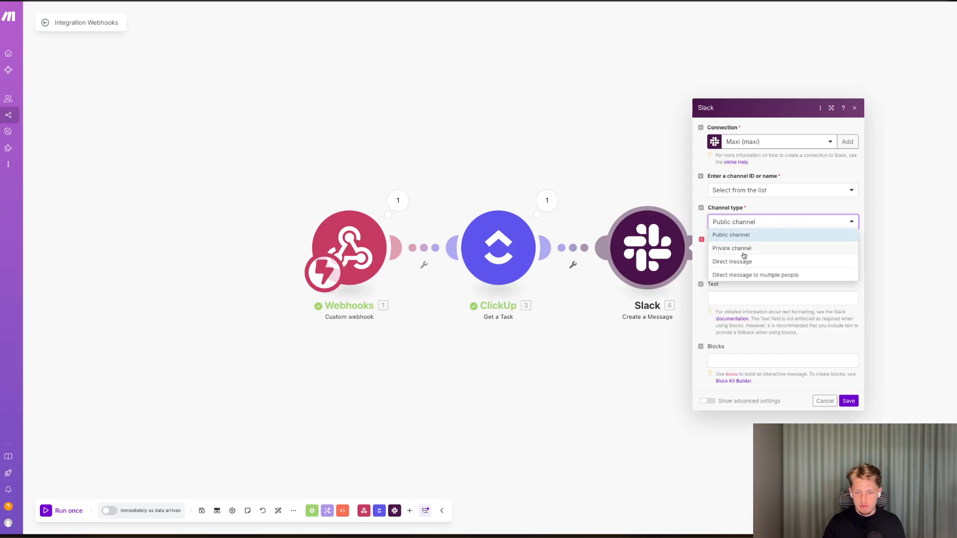
pyautogui.click(763, 202)
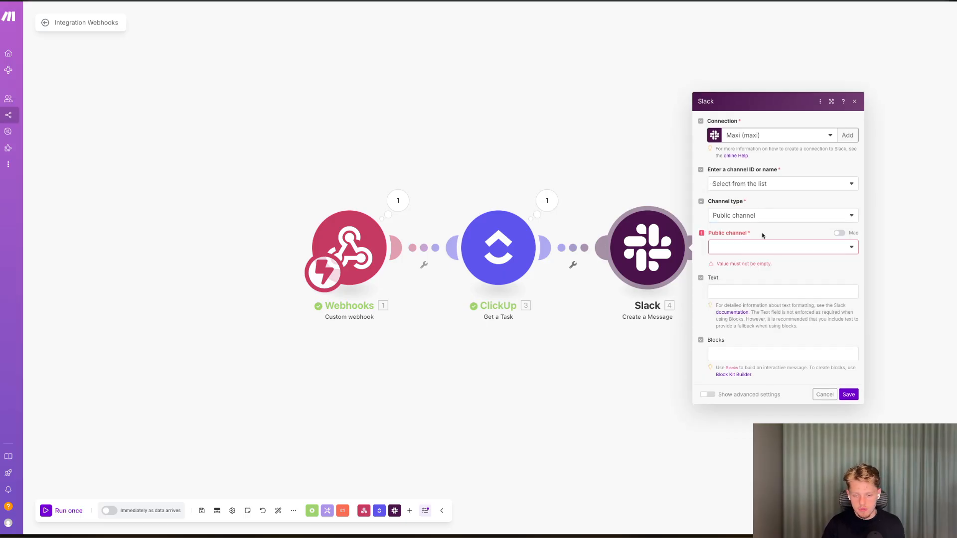
pyautogui.click(763, 247)
pyautogui.click(749, 264)
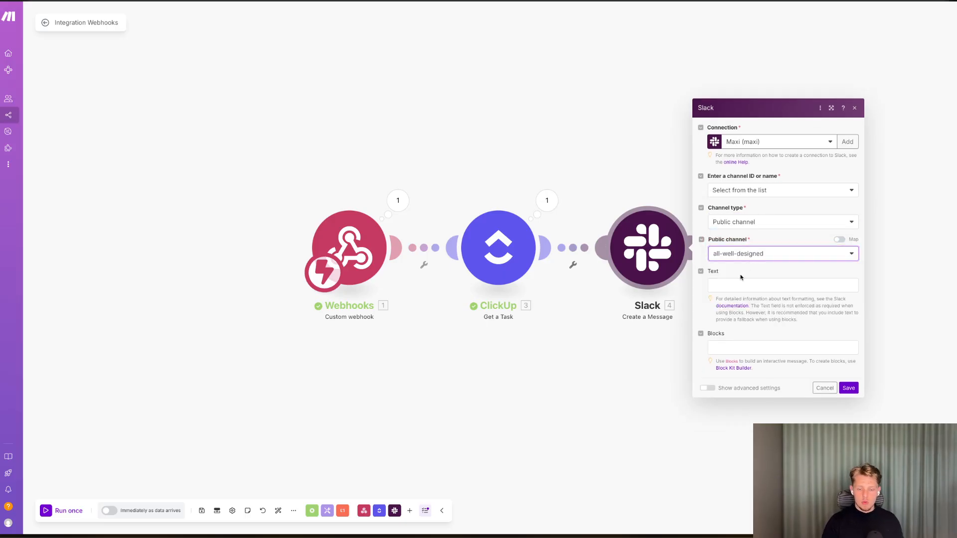
# Start the Slack message text with "Hey" followed by the mapped Client Name custom field from the ClickUp task.
pyautogui.click(737, 282)
pyautogui.write('hey')
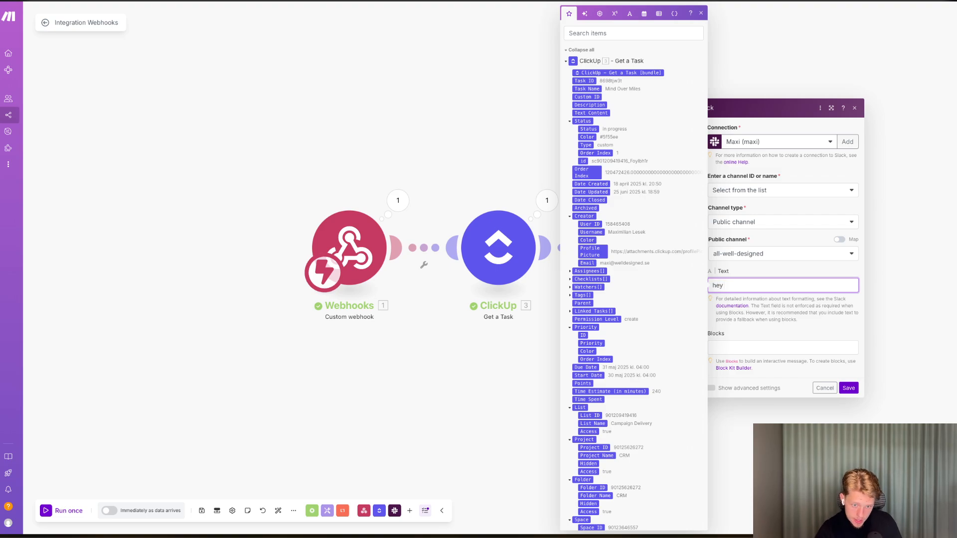
pyautogui.scroll(-5, 616, 241)
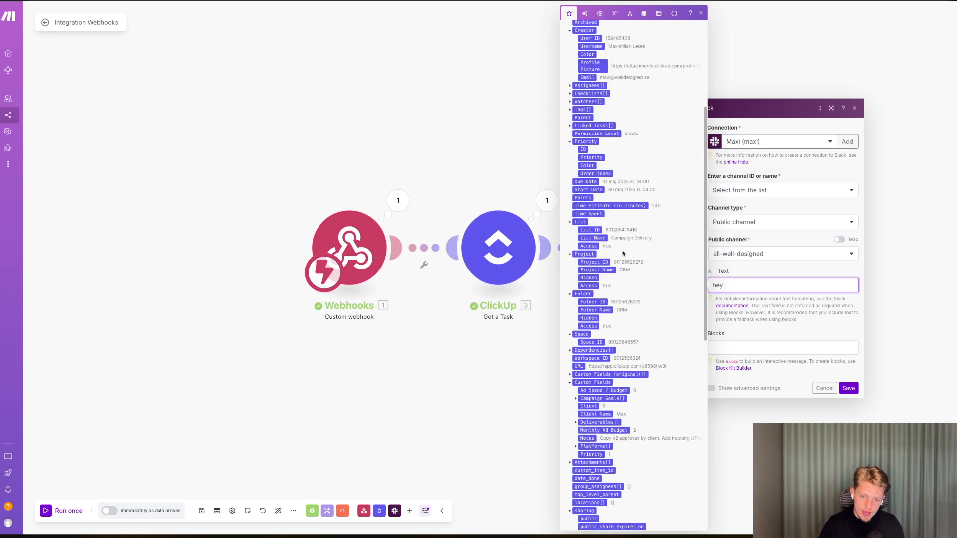
pyautogui.scroll(-2, 628, 269)
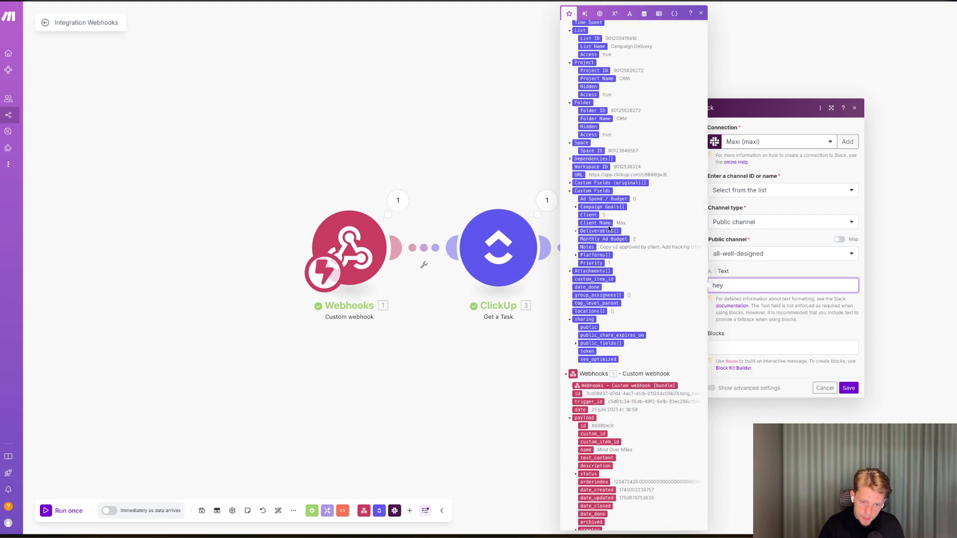
pyautogui.click(612, 225)
pyautogui.click(716, 285)
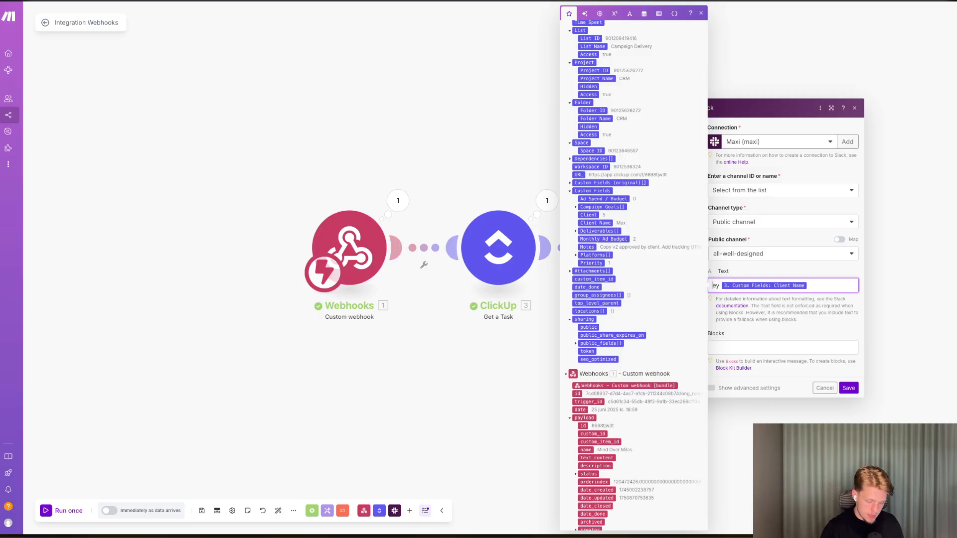
pyautogui.press('BackSpace')
pyautogui.write('H')
pyautogui.press('Return')
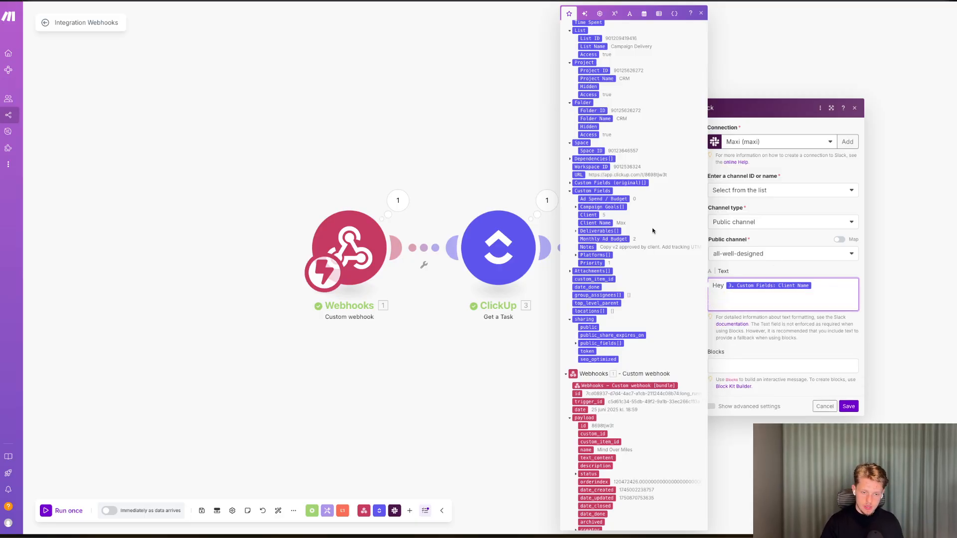
# Add a line "The first ad campaign is now in progress, it will be under your meta account called" with the quoted Task Name.
pyautogui.scroll(8, 652, 228)
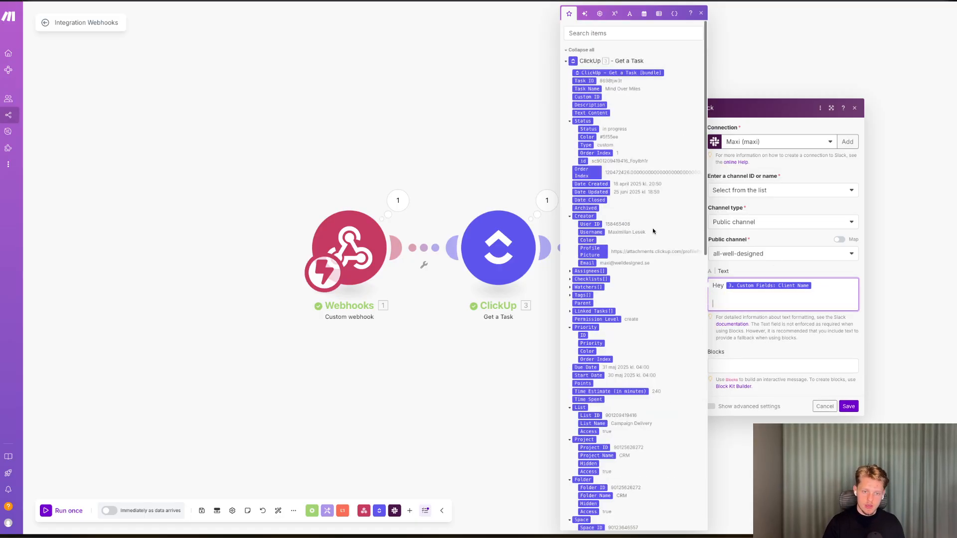
pyautogui.click(588, 88)
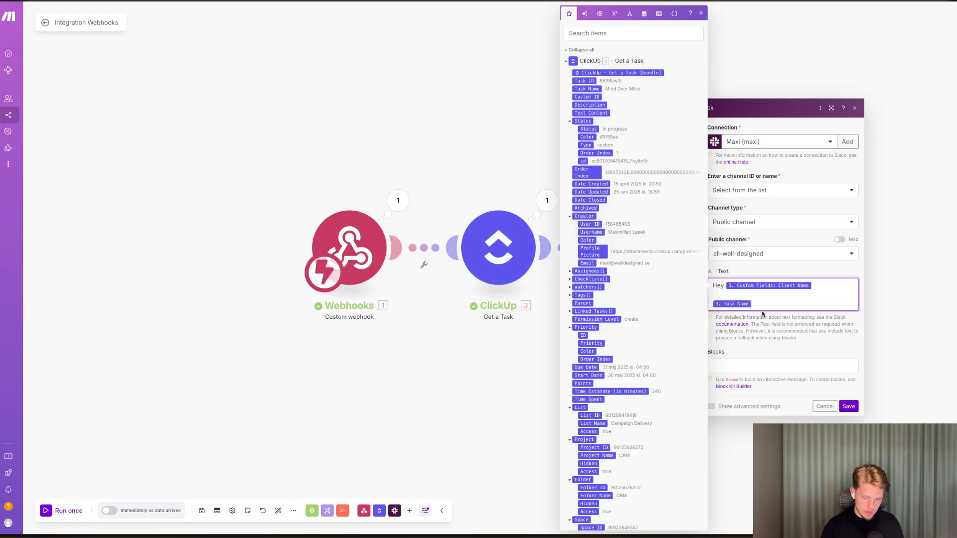
pyautogui.write('The first a')
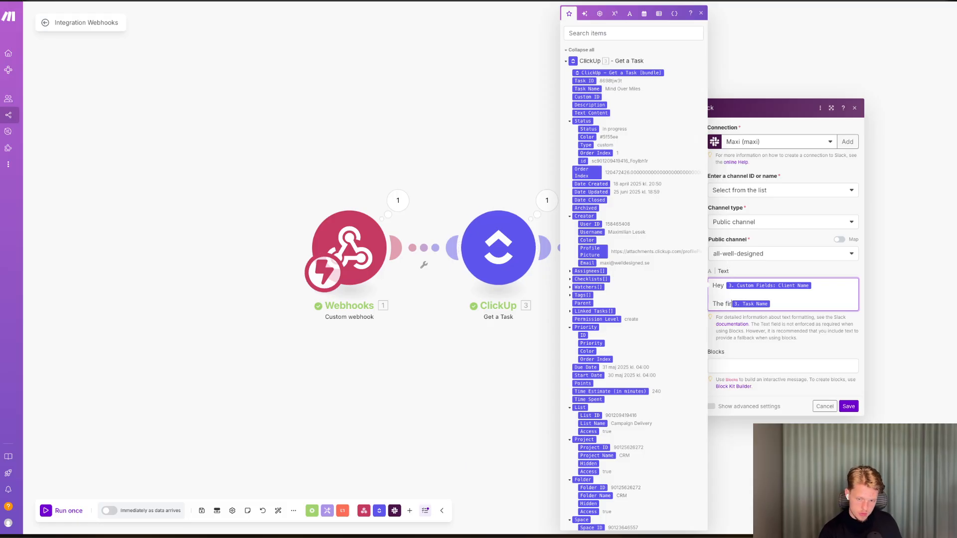
pyautogui.write('d campa')
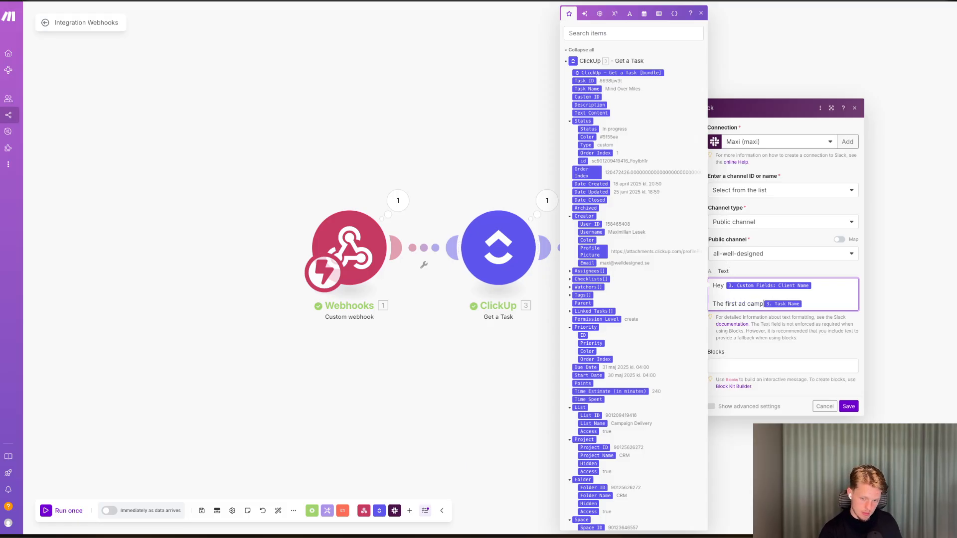
pyautogui.write('ign is now ')
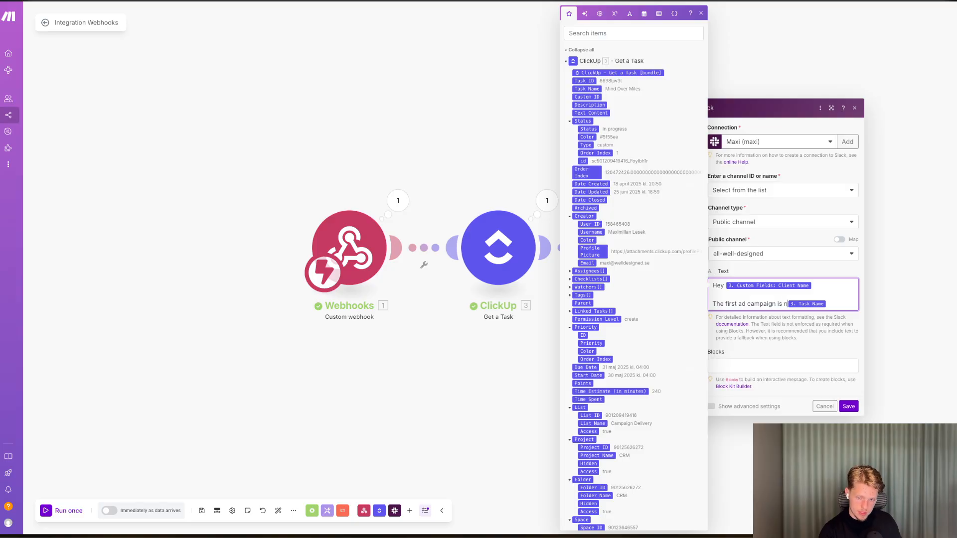
pyautogui.write('in progres')
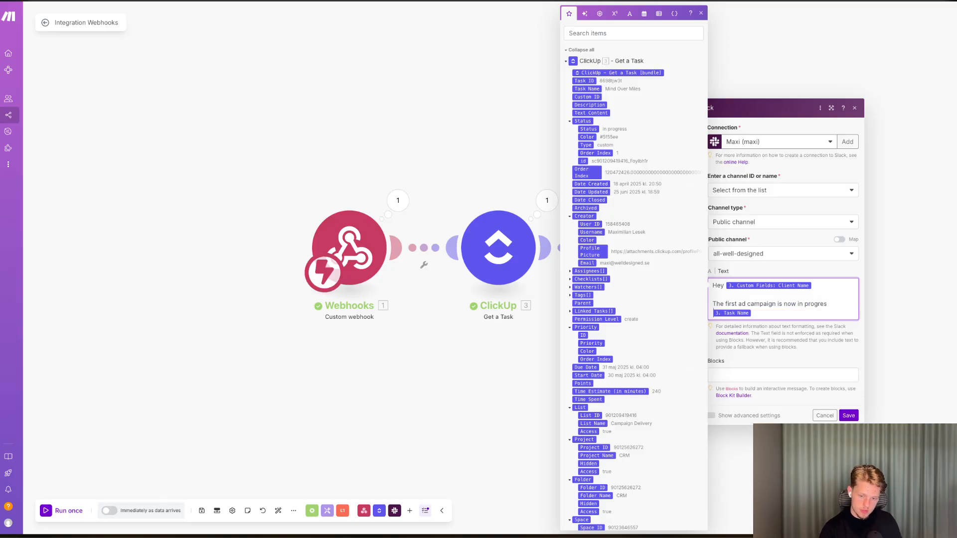
pyautogui.write('s, it will be under you')
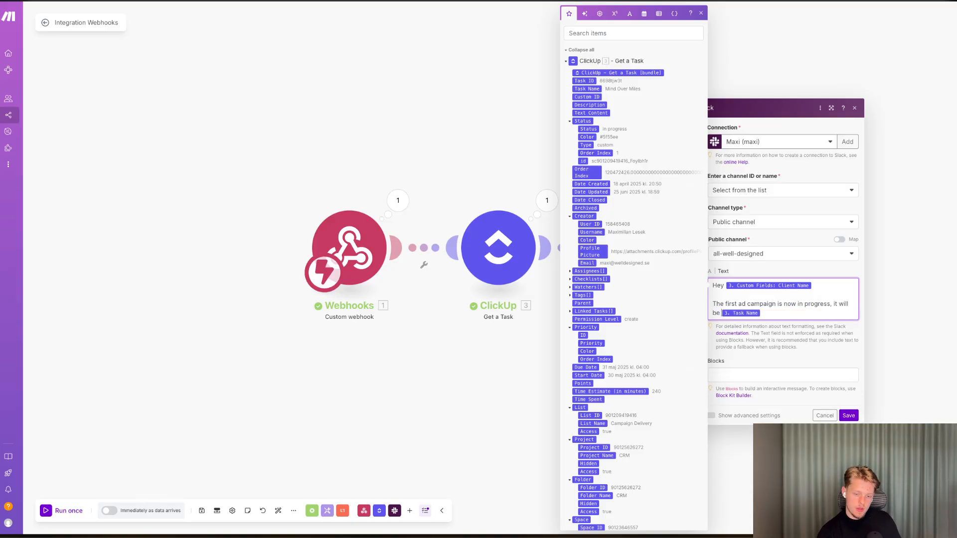
pyautogui.write('r meta account cal')
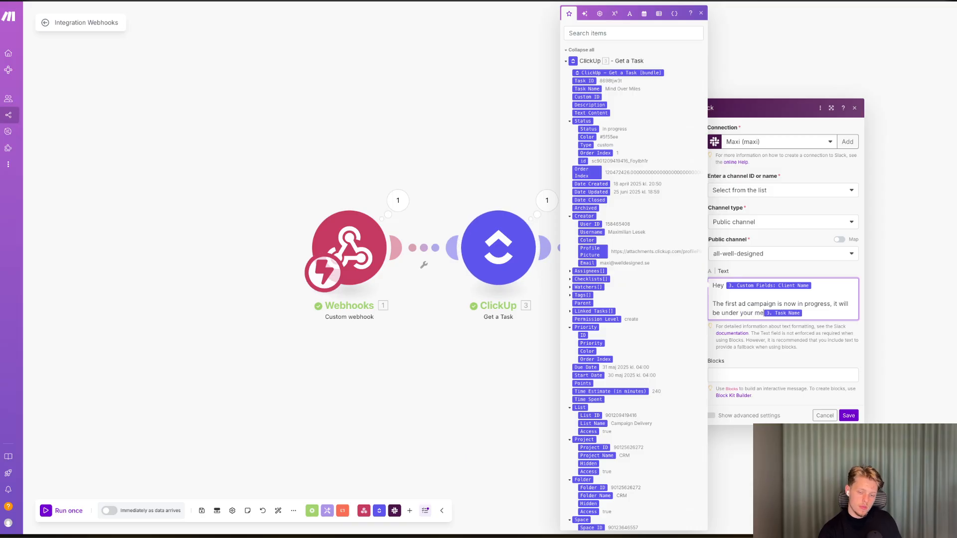
pyautogui.write('led')
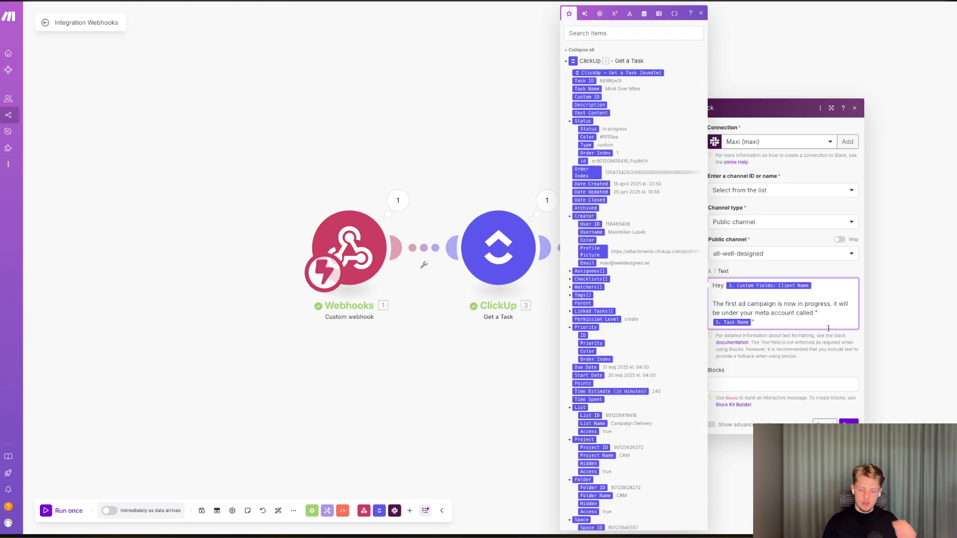
# Save the Slack module and switch the scenario on to run immediately as data arrives.
pyautogui.click(833, 372)
pyautogui.scroll(-1, 833, 374)
pyautogui.click(850, 406)
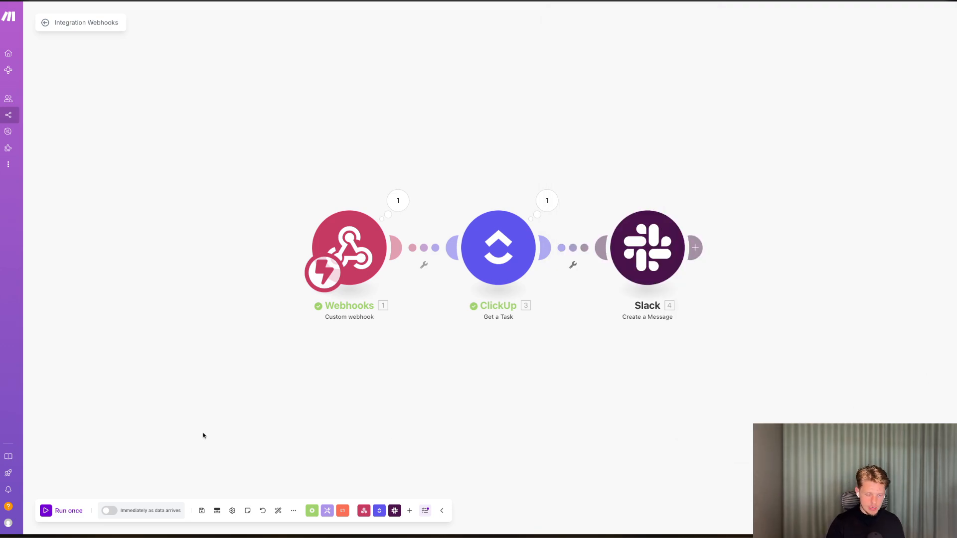
pyautogui.click(109, 511)
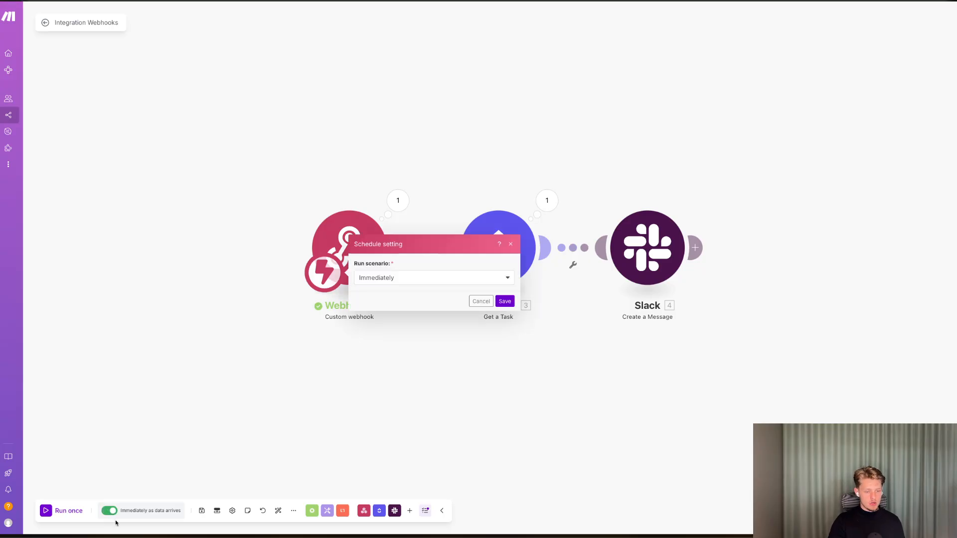
pyautogui.click(505, 302)
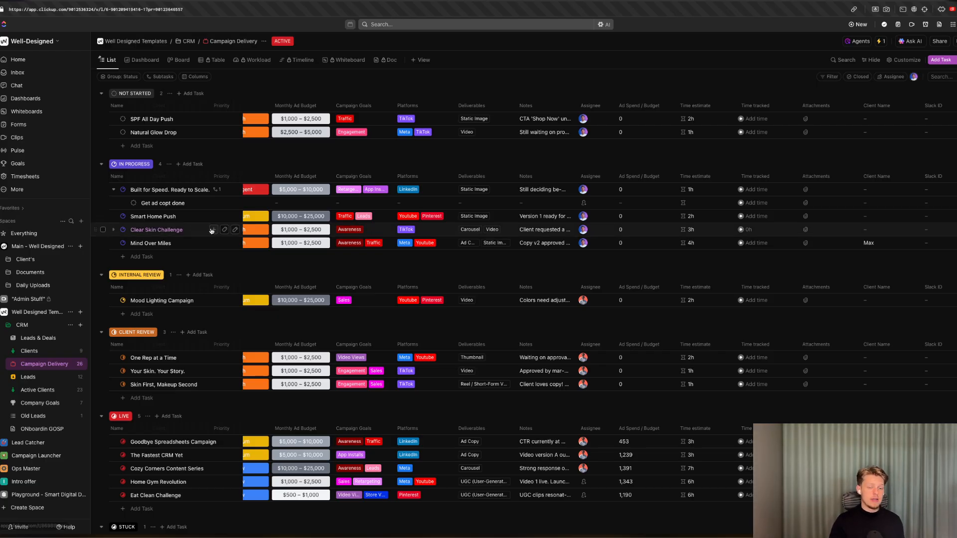
# In ClickUp, enter the client's first name in Natural Glow Drop's Client Name field and set its status to In Progress.
pyautogui.click(892, 128)
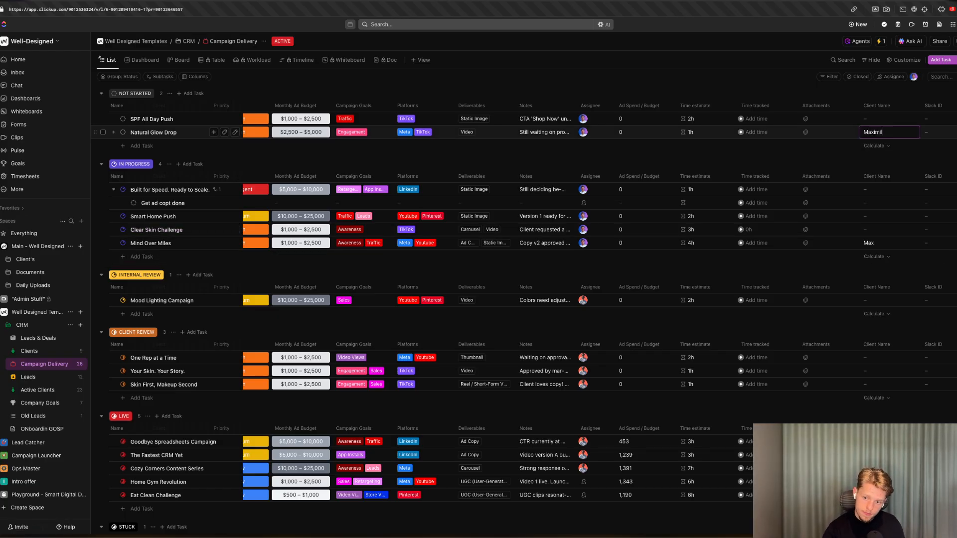
pyautogui.press('Return')
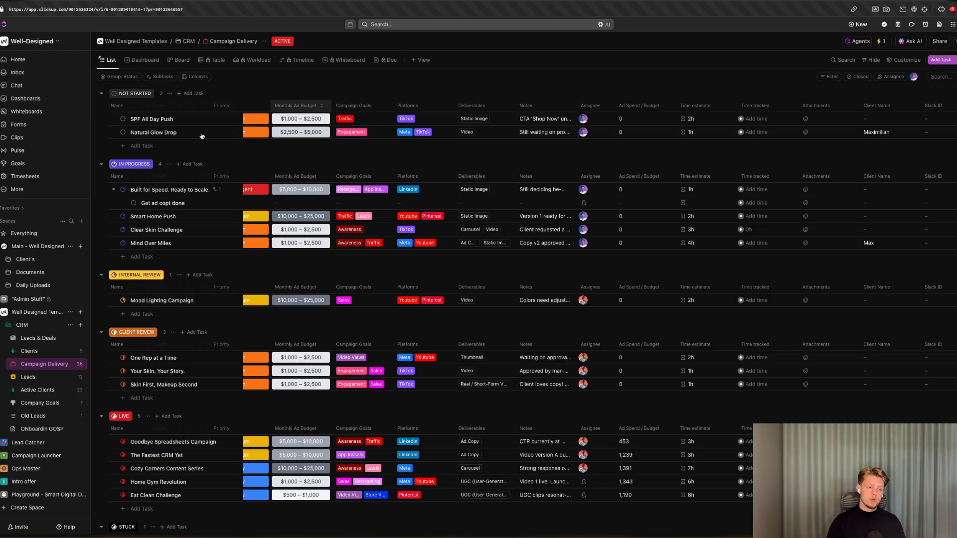
pyautogui.click(123, 132)
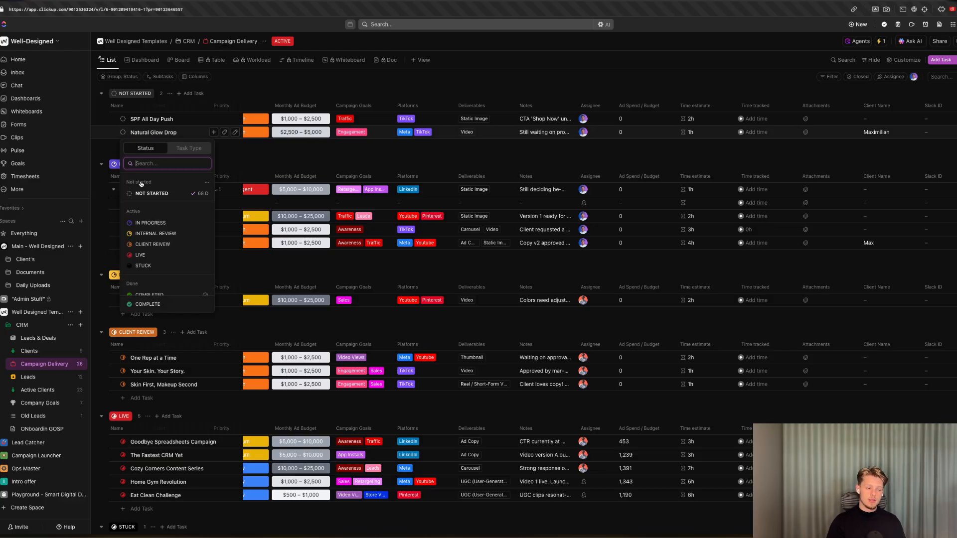
pyautogui.click(150, 223)
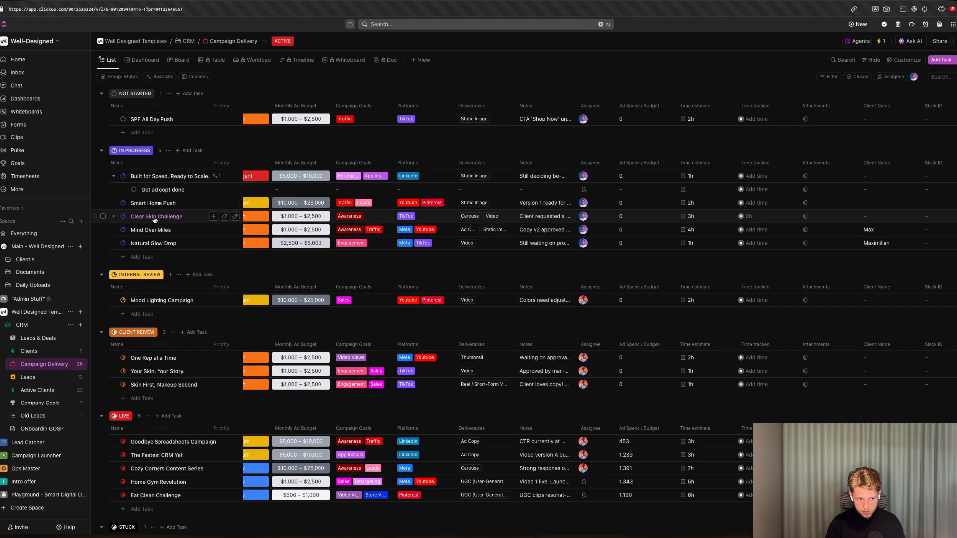
# Switch to Slack and read the message posted in the all-well-designed channel.
pyautogui.hotkey('ctrl', 'Tab')
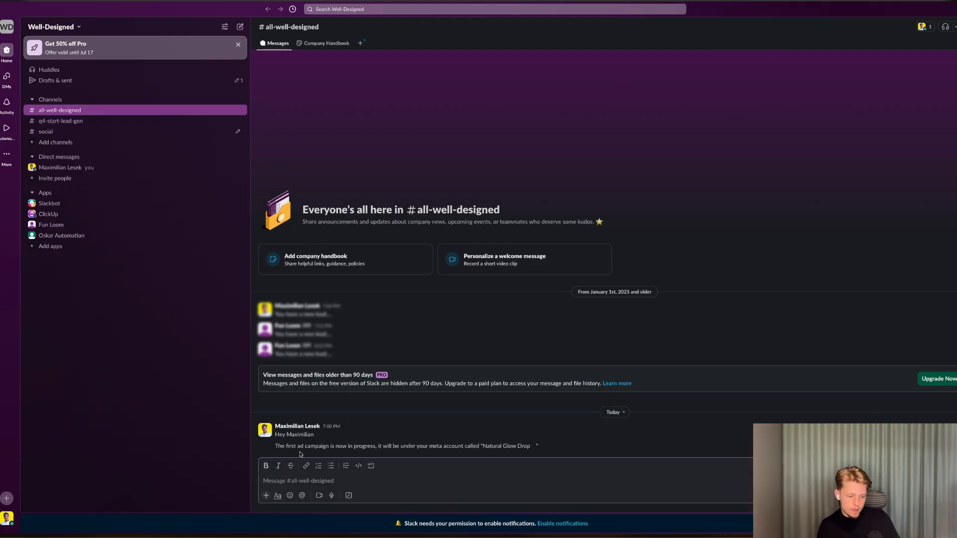
pyautogui.moveTo(386, 449); pyautogui.dragTo(548, 452)
pyautogui.click(549, 452)
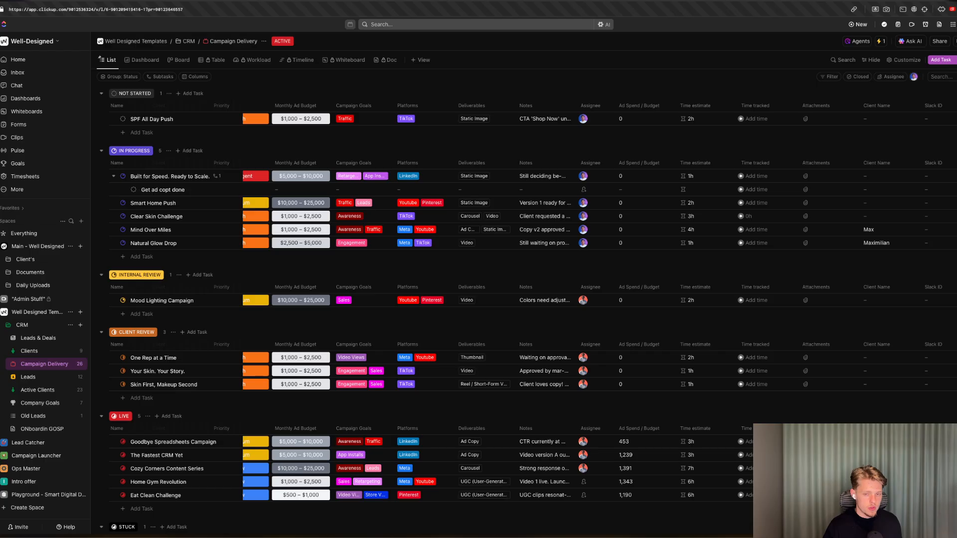
# Open the ClickUp status-change automation and inspect its To status options before returning to the automations list.
pyautogui.click(881, 41)
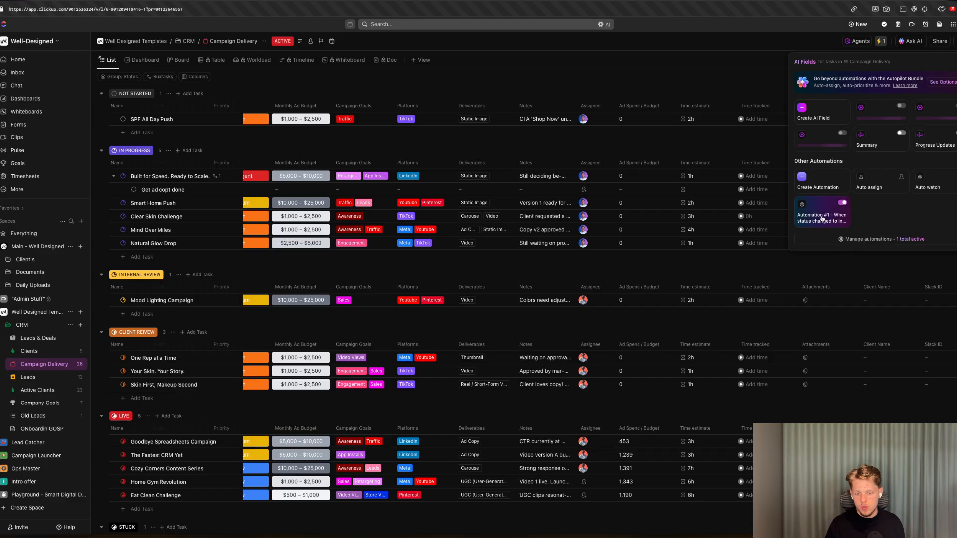
pyautogui.click(834, 226)
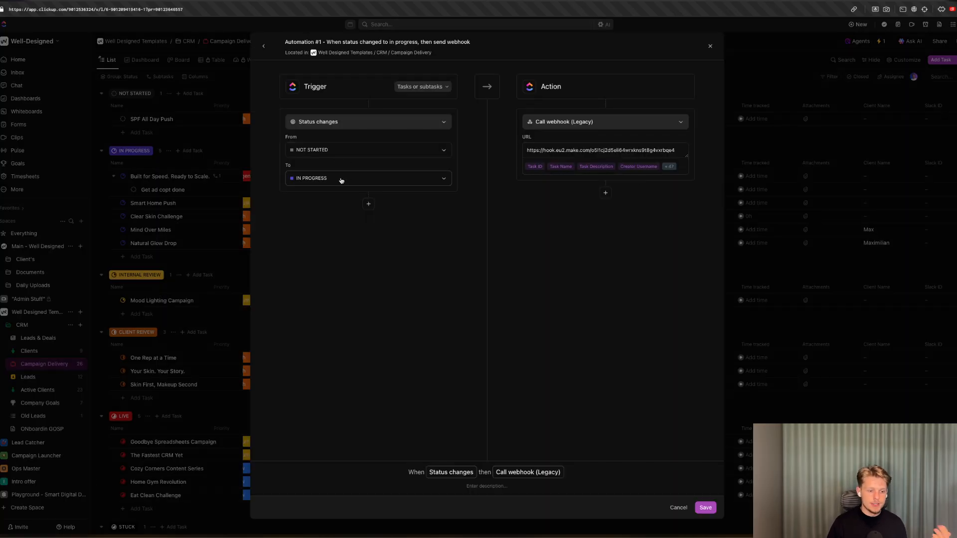
pyautogui.click(340, 178)
pyautogui.click(375, 228)
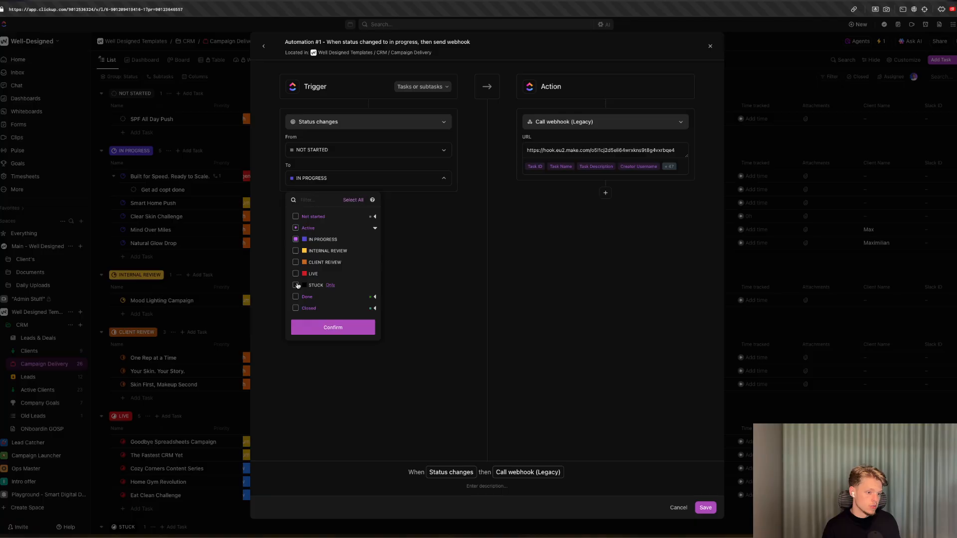
pyautogui.click(383, 271)
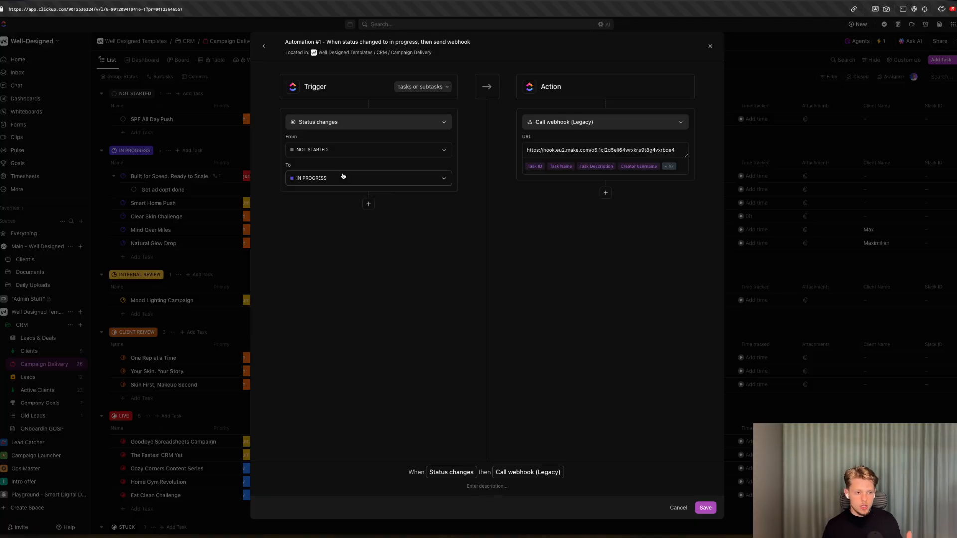
pyautogui.click(264, 45)
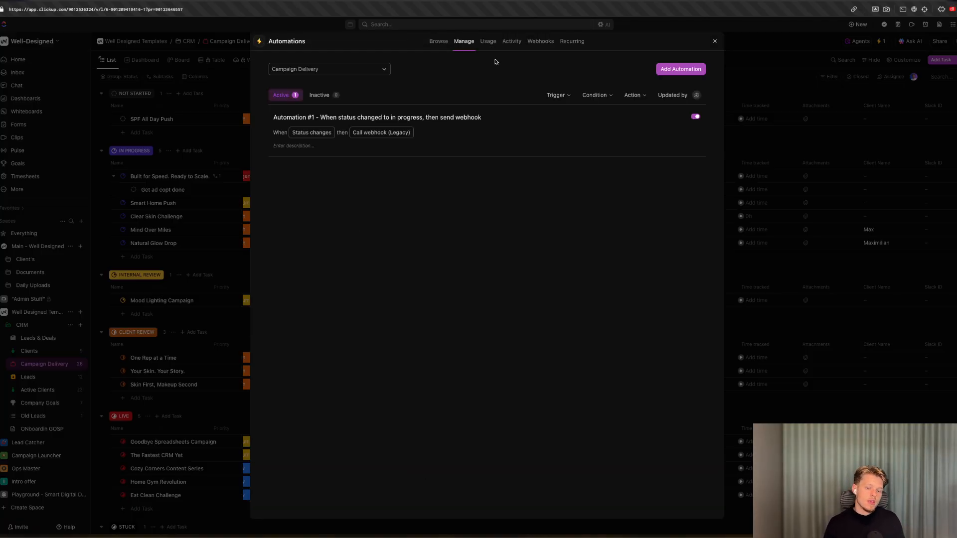
# Start a new ClickUp automation with a Due date arrives trigger and a Call webhook (Legacy) action.
pyautogui.click(677, 71)
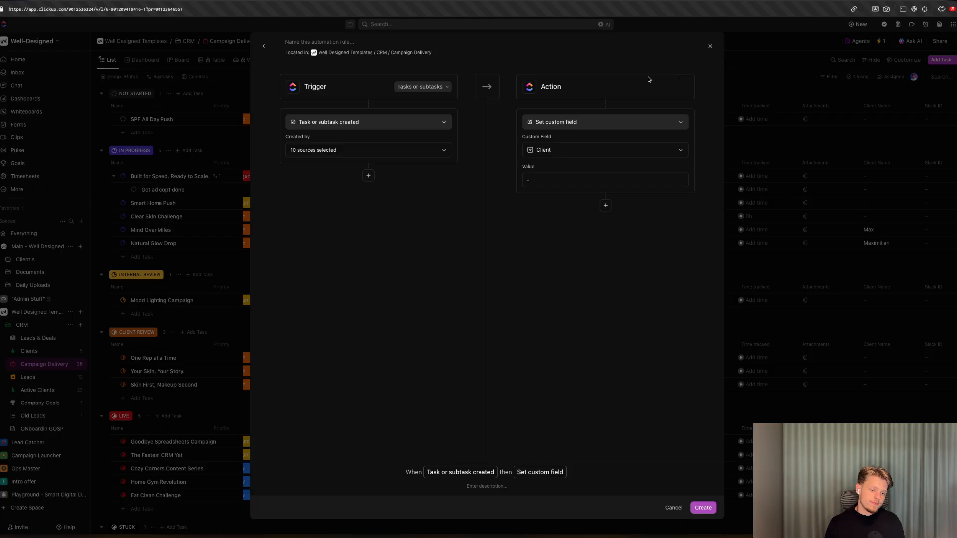
pyautogui.click(380, 121)
pyautogui.write('due')
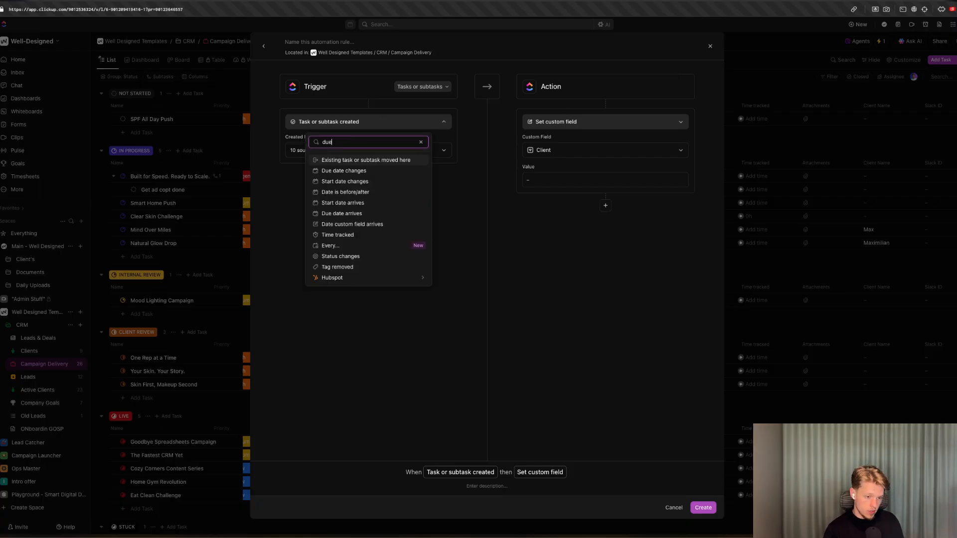
pyautogui.click(369, 171)
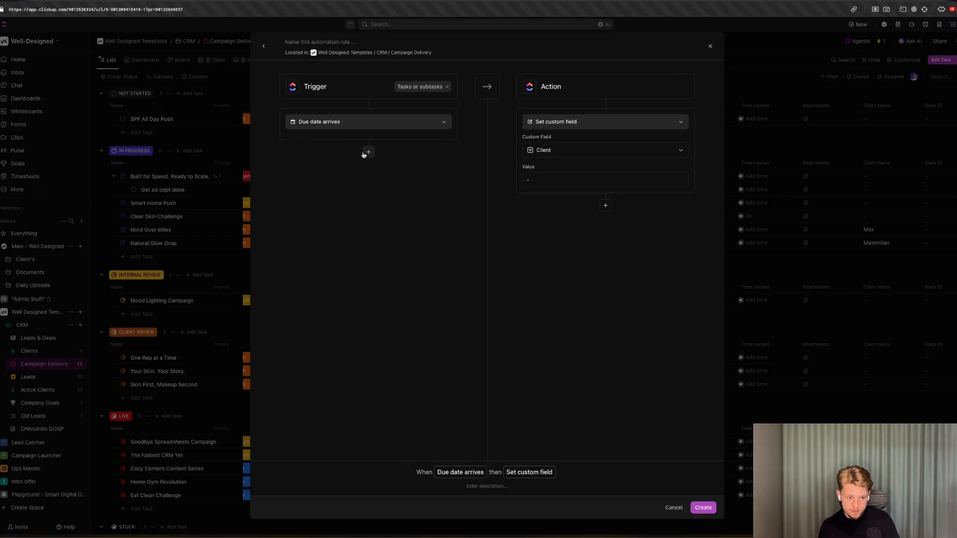
pyautogui.click(565, 120)
pyautogui.write('ca')
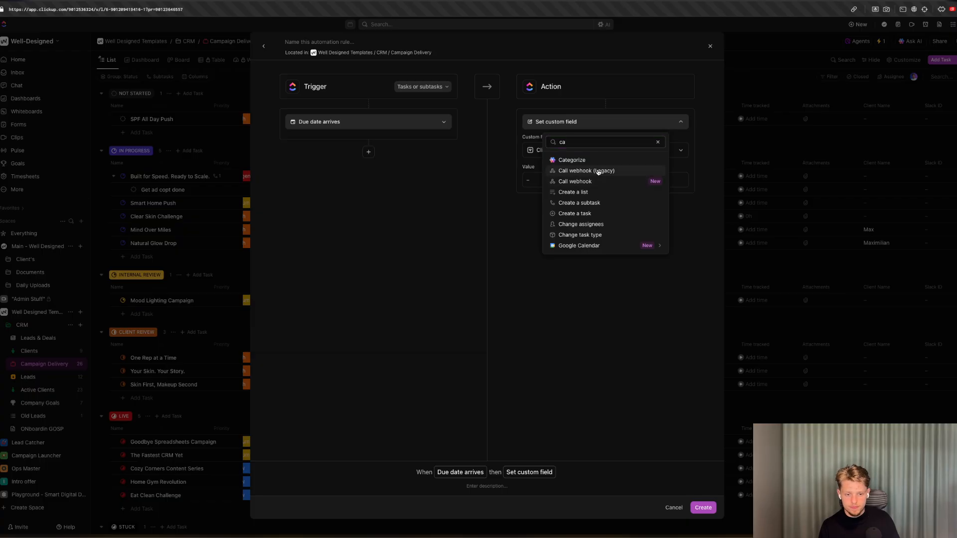
pyautogui.click(598, 171)
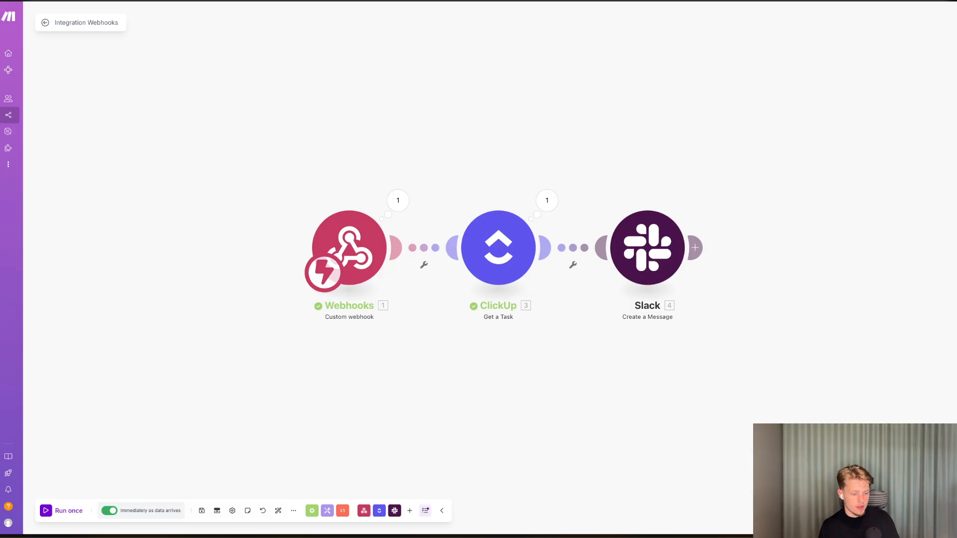
# Back in Make, create a new blank scenario.
pyautogui.click(30, 114)
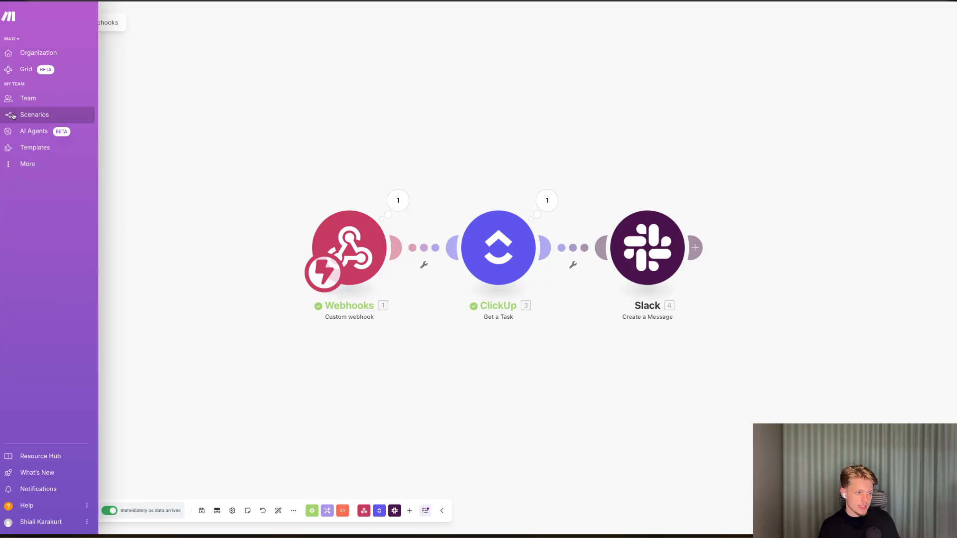
pyautogui.click(917, 18)
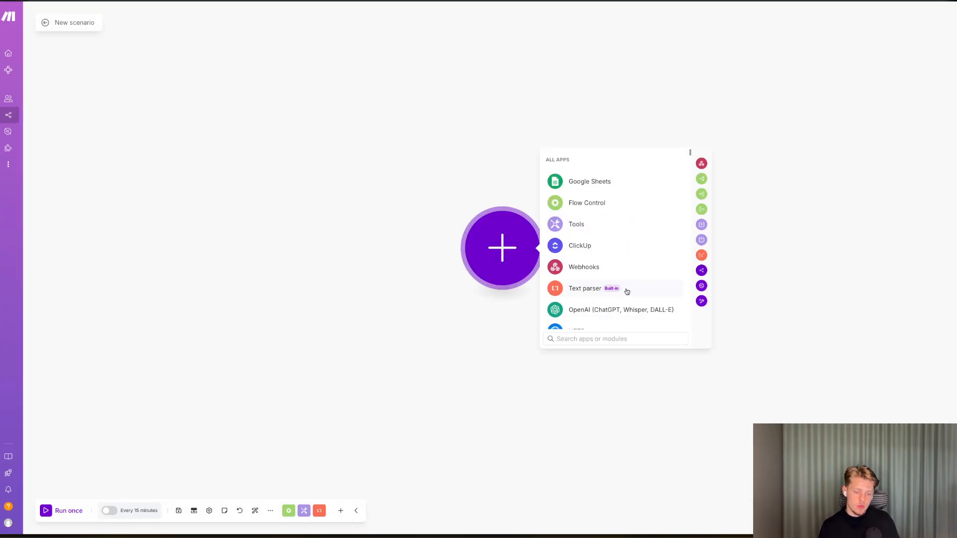
# Add a Webhooks custom webhook trigger and create a new webhook named Due Date Creation.
pyautogui.click(614, 268)
pyautogui.click(597, 257)
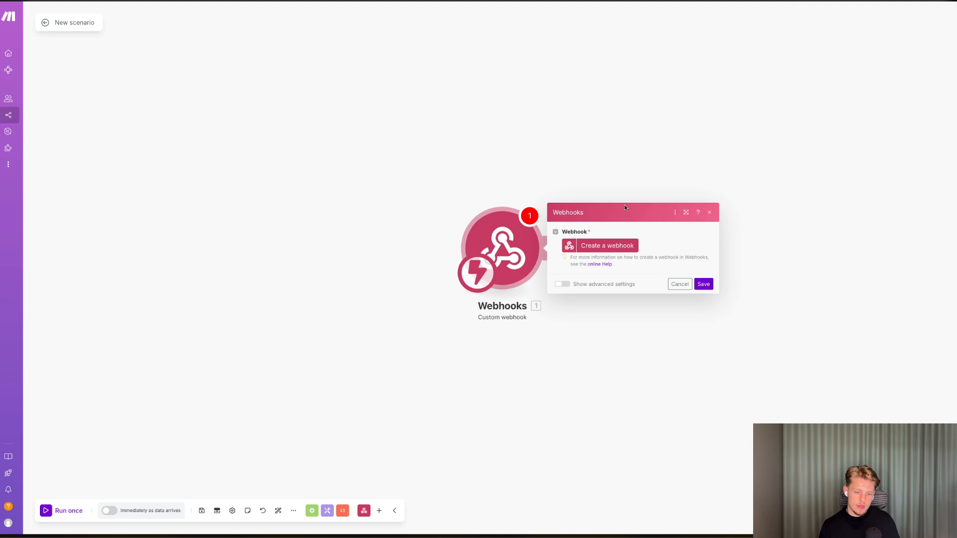
pyautogui.click(607, 246)
pyautogui.doubleClick(749, 190)
pyautogui.hotkey('ctrl', 'a')
pyautogui.write('D')
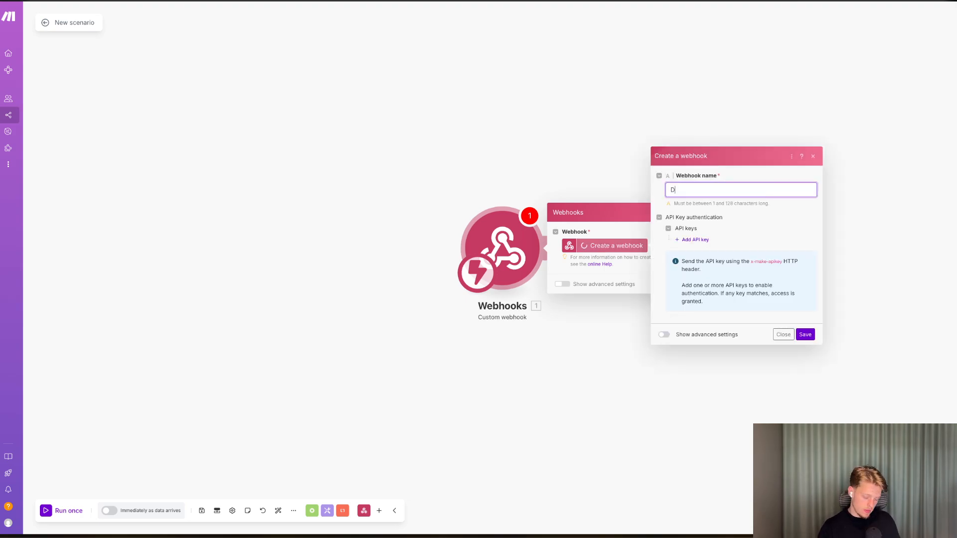
pyautogui.write('ue Date Creatio')
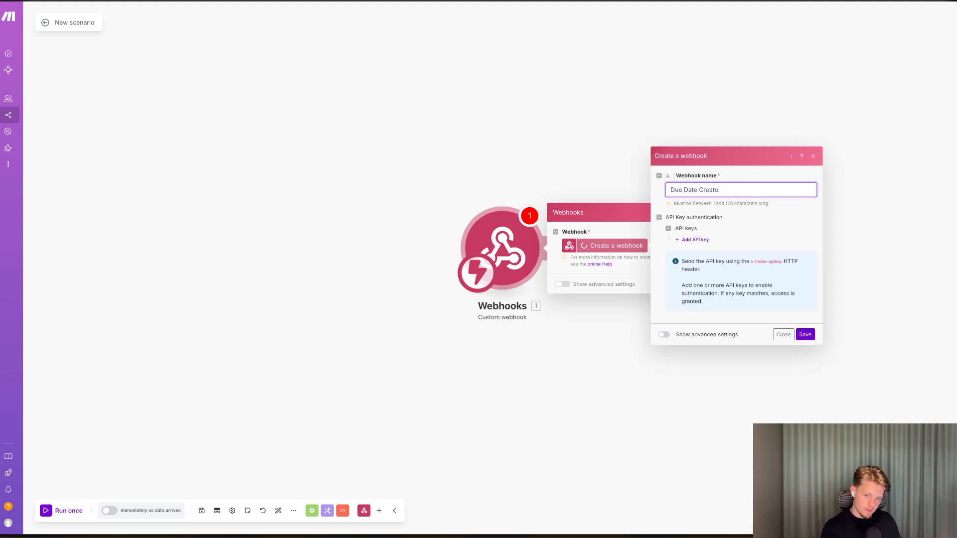
pyautogui.write('n')
pyautogui.click(805, 334)
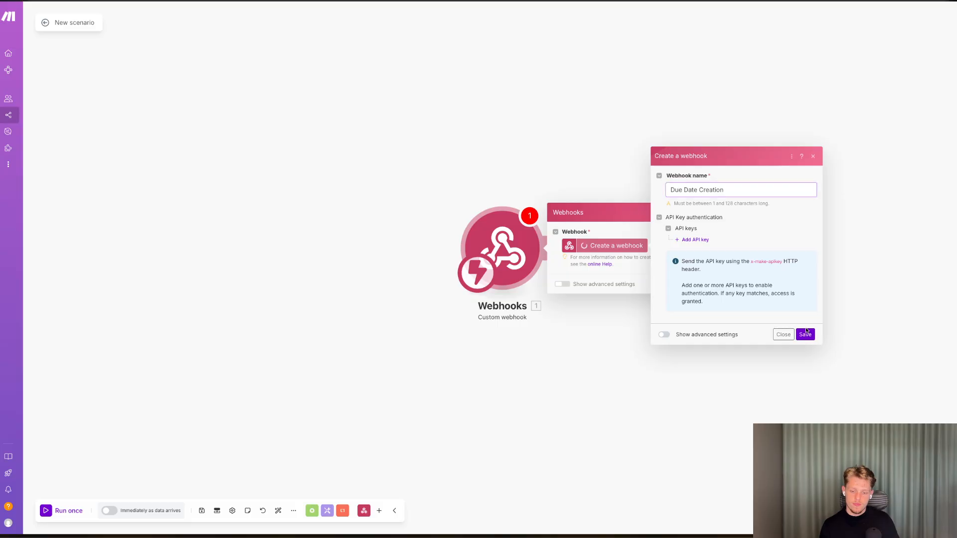
# Copy the webhook address, paste it as the URL of the ClickUp Call webhook action, and create the automation.
pyautogui.click(684, 275)
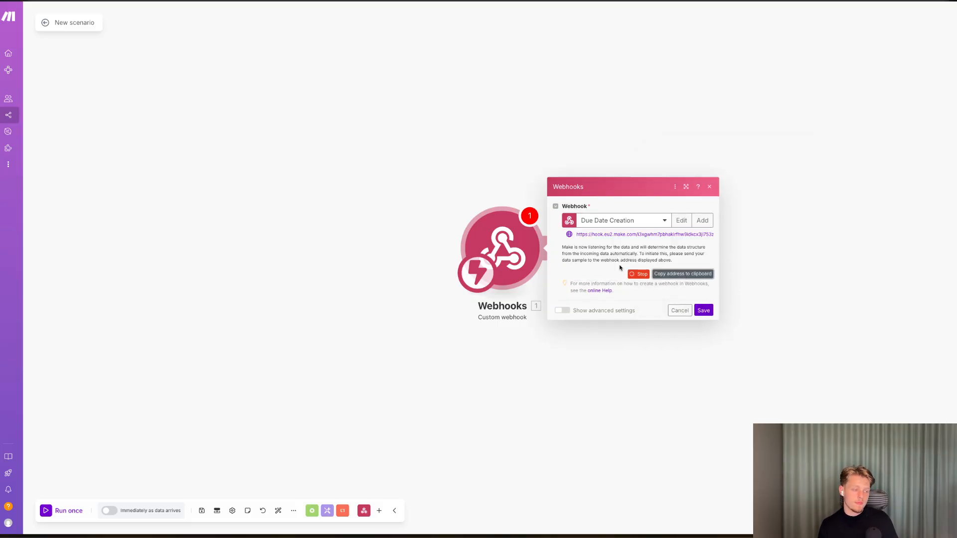
pyautogui.hotkey('ctrl', 'Tab')
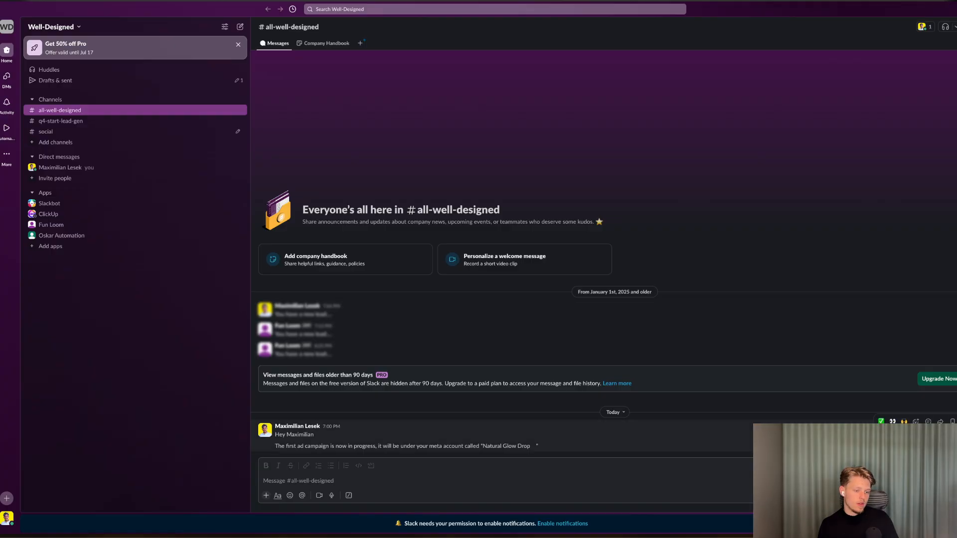
pyautogui.hotkey('ctrl', 'Tab')
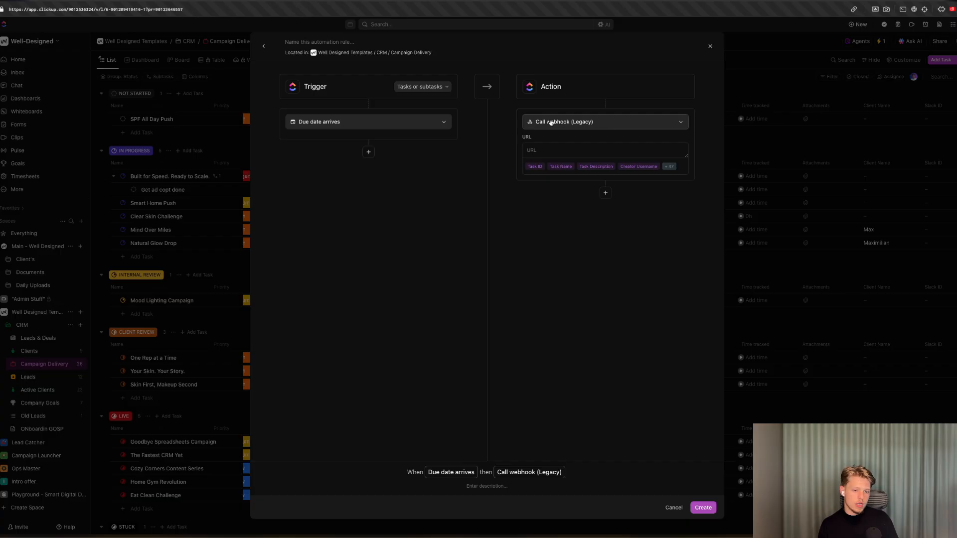
pyautogui.click(618, 150)
pyautogui.click(705, 511)
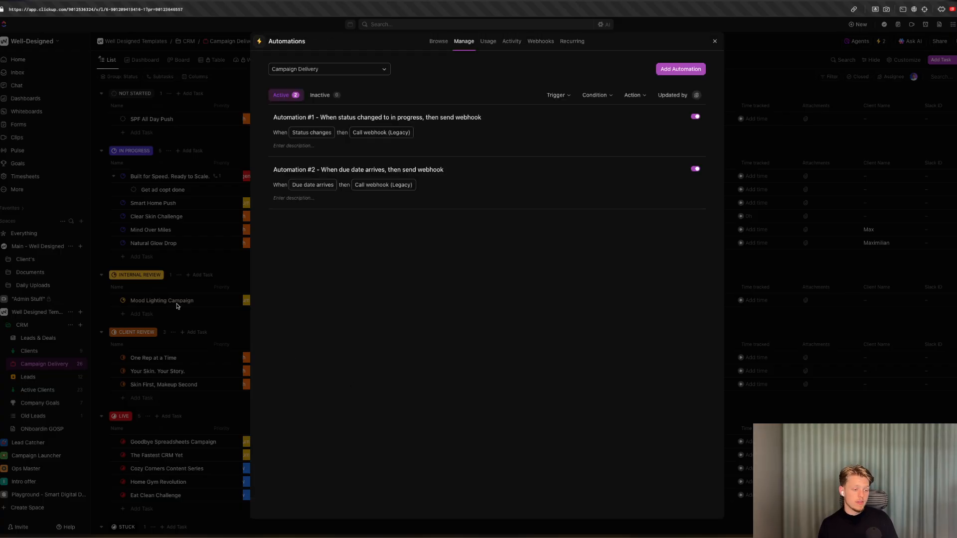
# Back in Make, add a ClickUp Get a Task module after the webhook trigger.
pyautogui.click(177, 306)
pyautogui.click(0, 224)
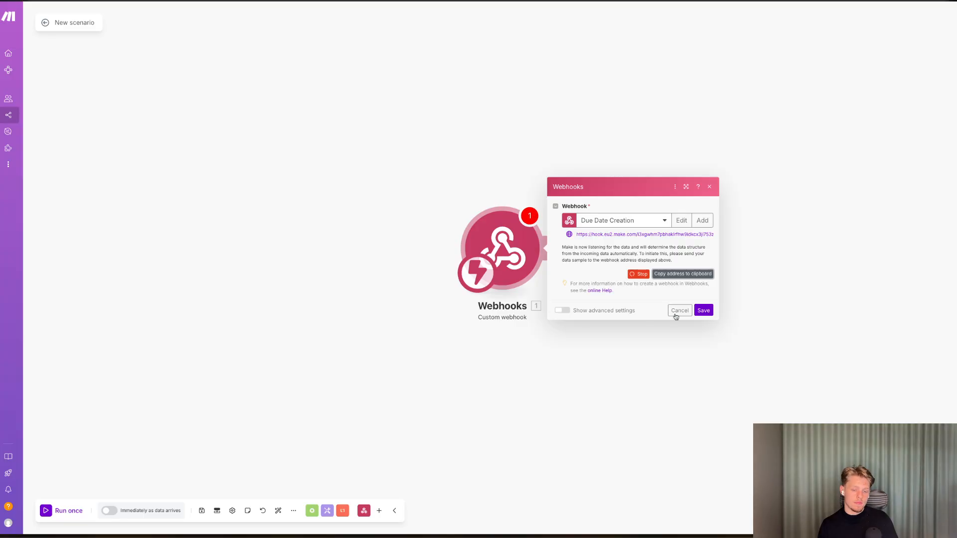
pyautogui.click(676, 311)
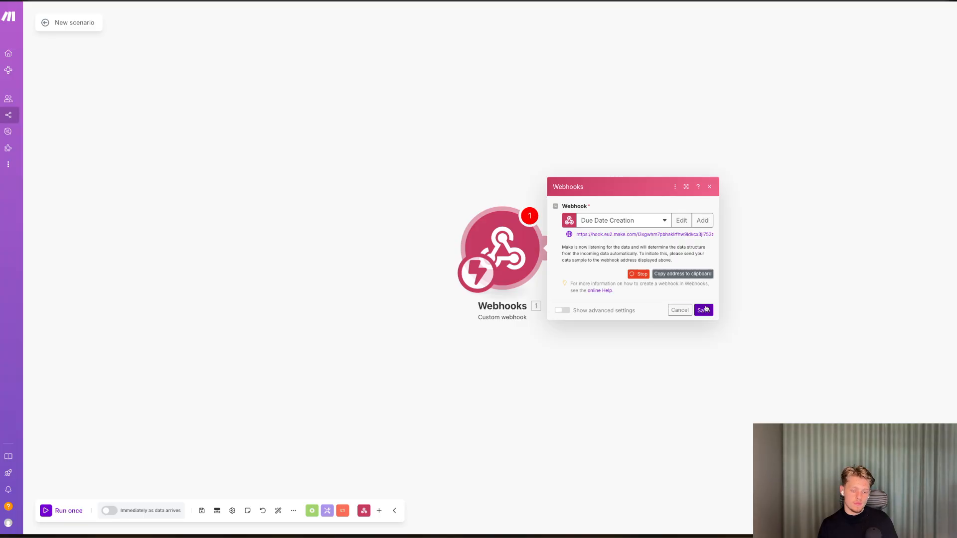
pyautogui.click(602, 264)
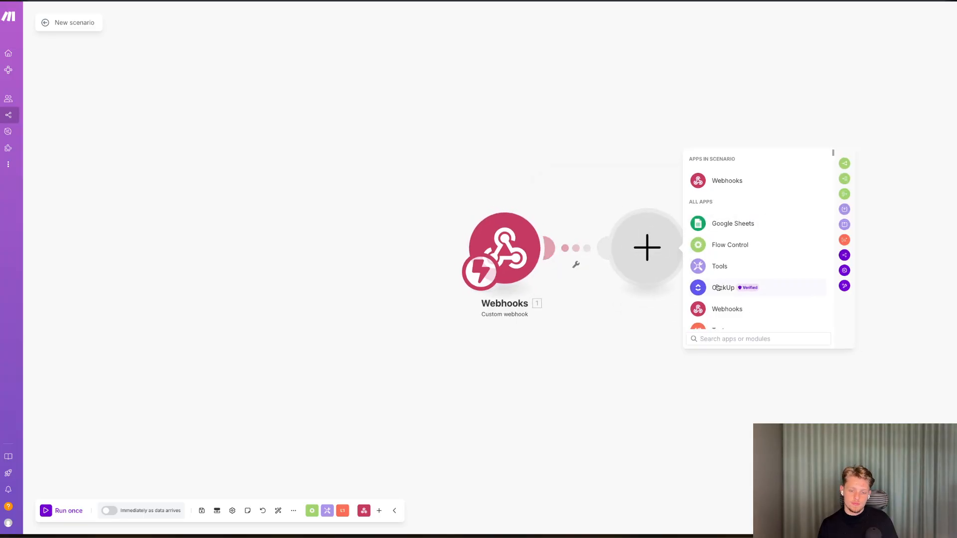
pyautogui.click(722, 288)
pyautogui.write('get')
pyautogui.click(719, 235)
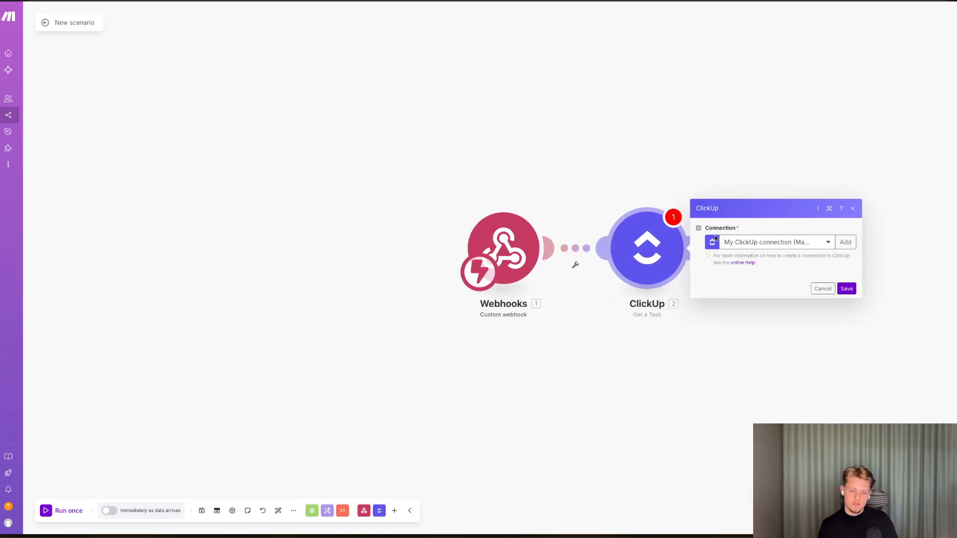
# Run only the webhook module, then set the Mood Lighting Campaign's due date to 25 June in ClickUp to send sample data.
pyautogui.rightClick(531, 249)
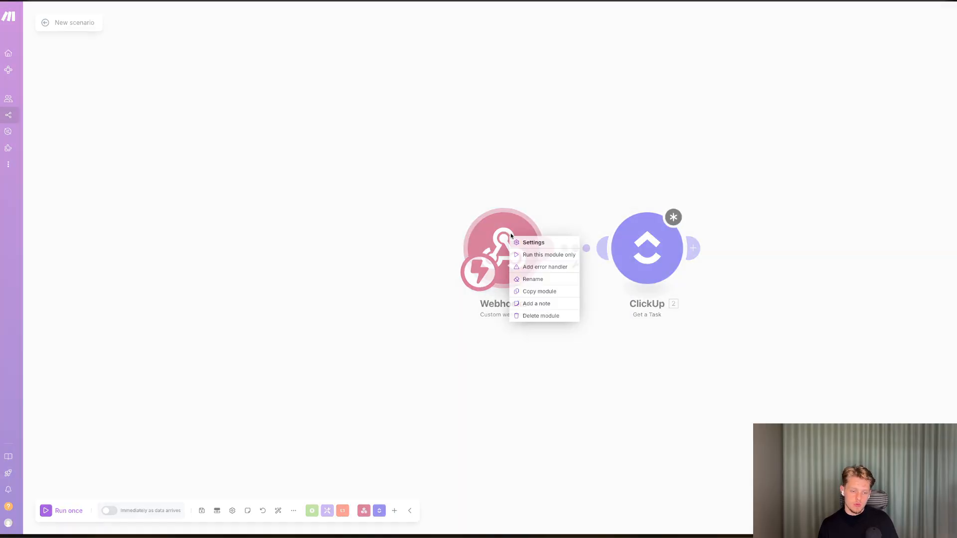
pyautogui.click(557, 269)
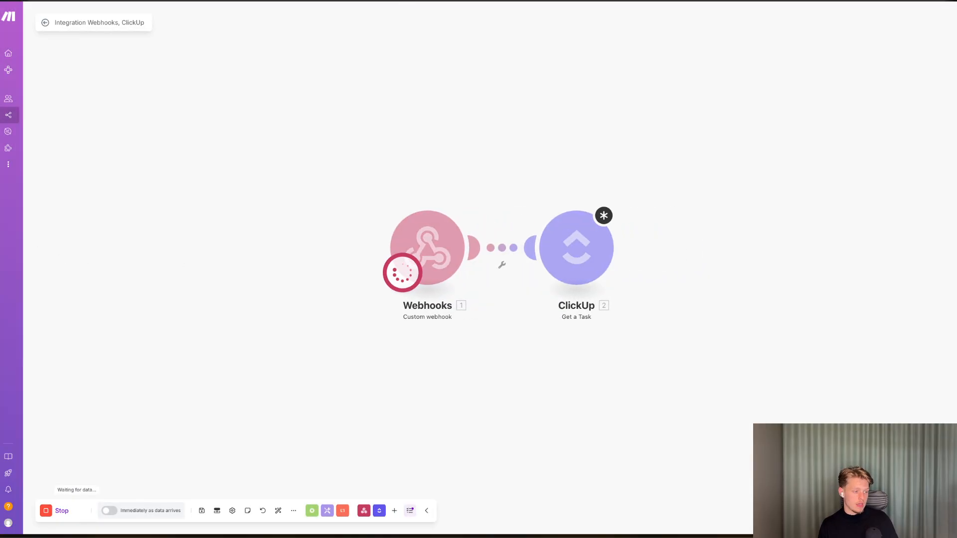
pyautogui.hotkey('ctrl', 'Tab')
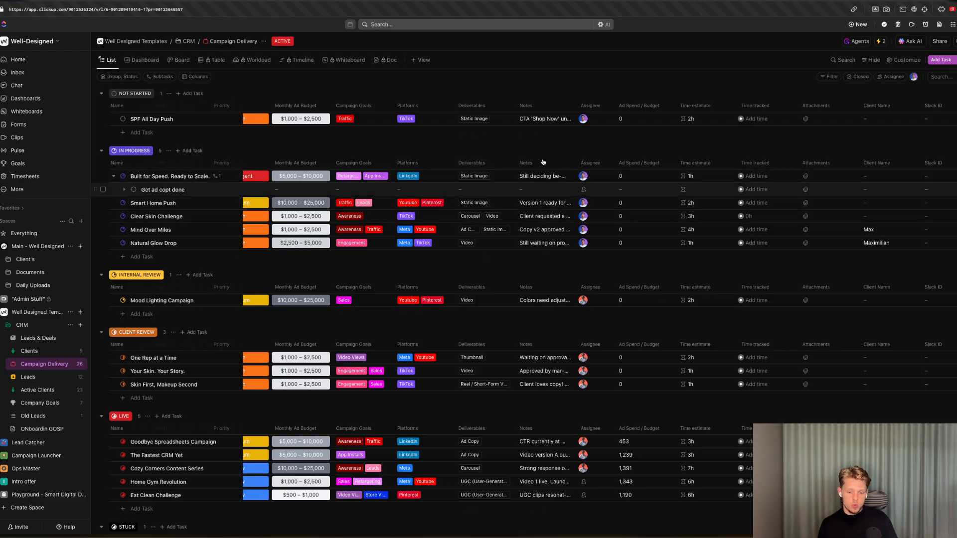
pyautogui.hscroll(-5, 344, 270)
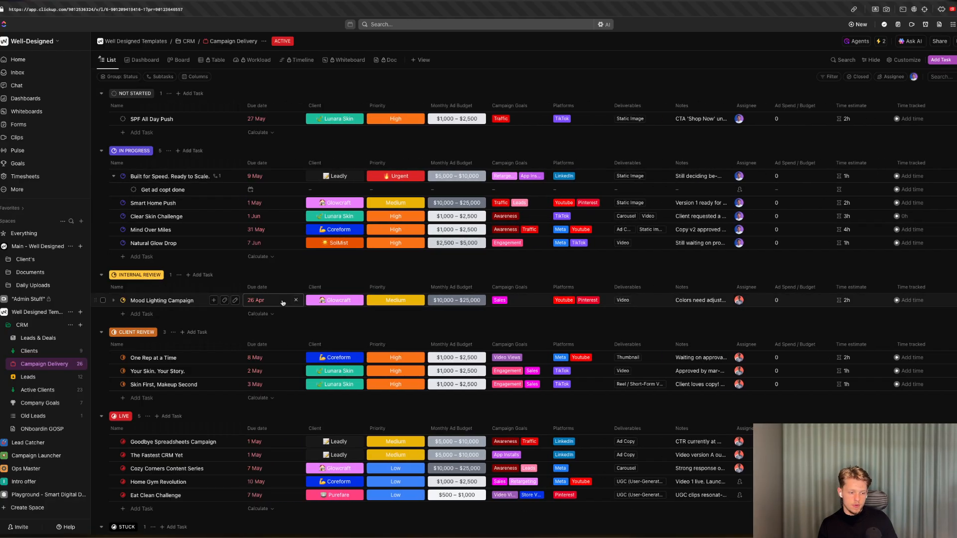
pyautogui.click(259, 300)
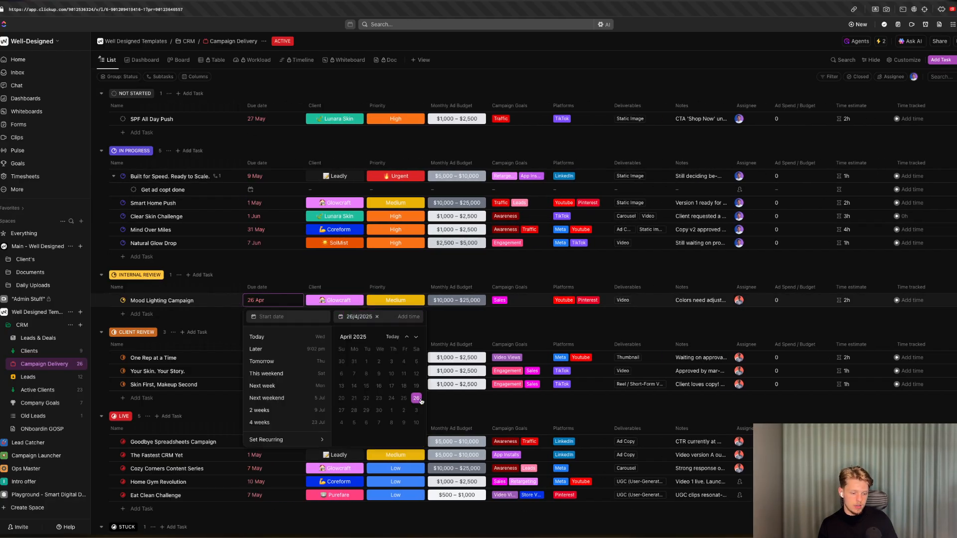
pyautogui.click(416, 337)
pyautogui.click(416, 337)
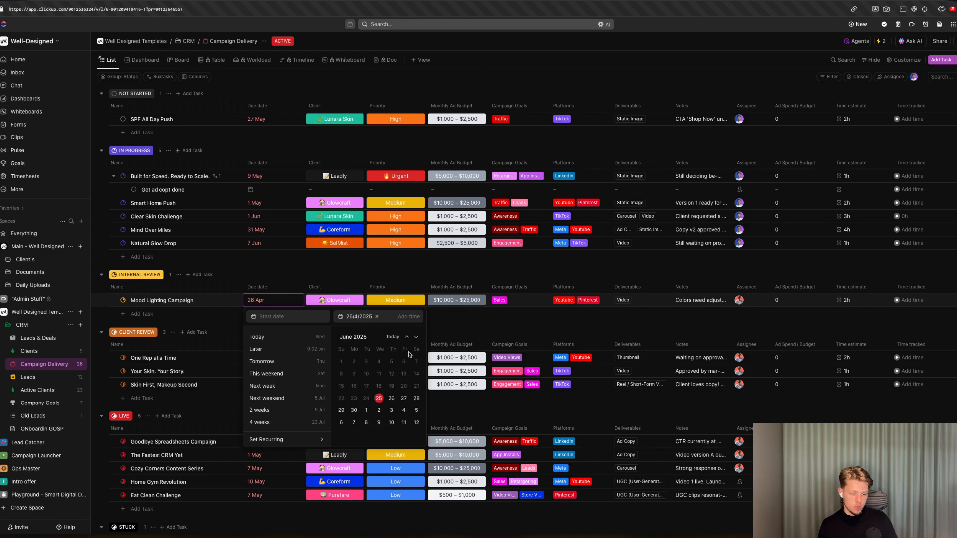
pyautogui.click(379, 397)
pyautogui.click(247, 280)
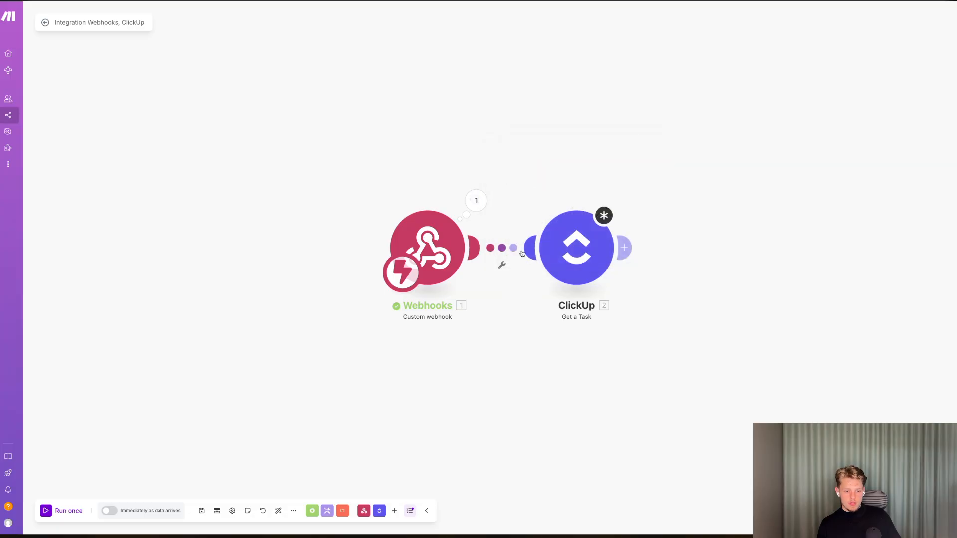
# Try switching the Get a Task module's Map or Select option and filling its Task ID.
pyautogui.click(595, 251)
pyautogui.click(645, 282)
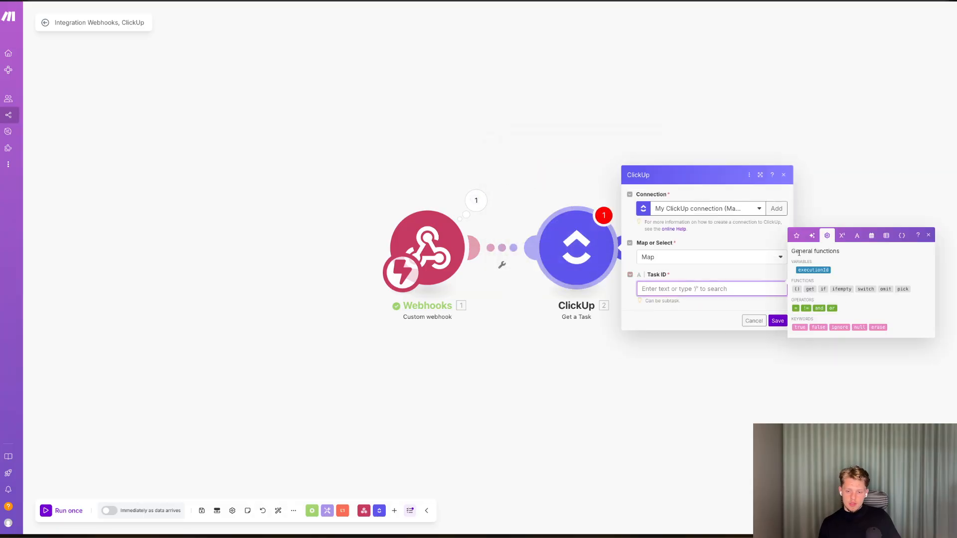
pyautogui.click(797, 236)
pyautogui.doubleClick(814, 264)
pyautogui.click(516, 235)
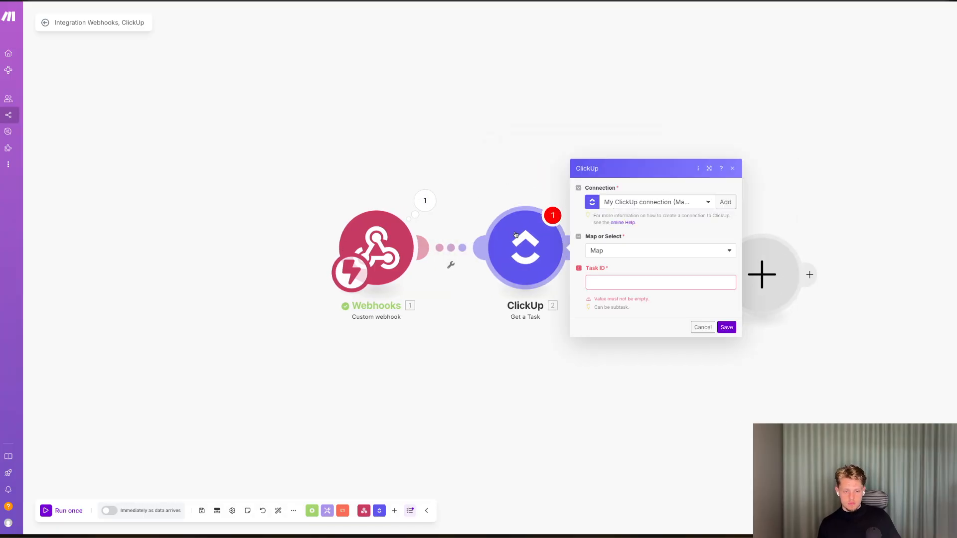
pyautogui.click(609, 282)
pyautogui.click(614, 258)
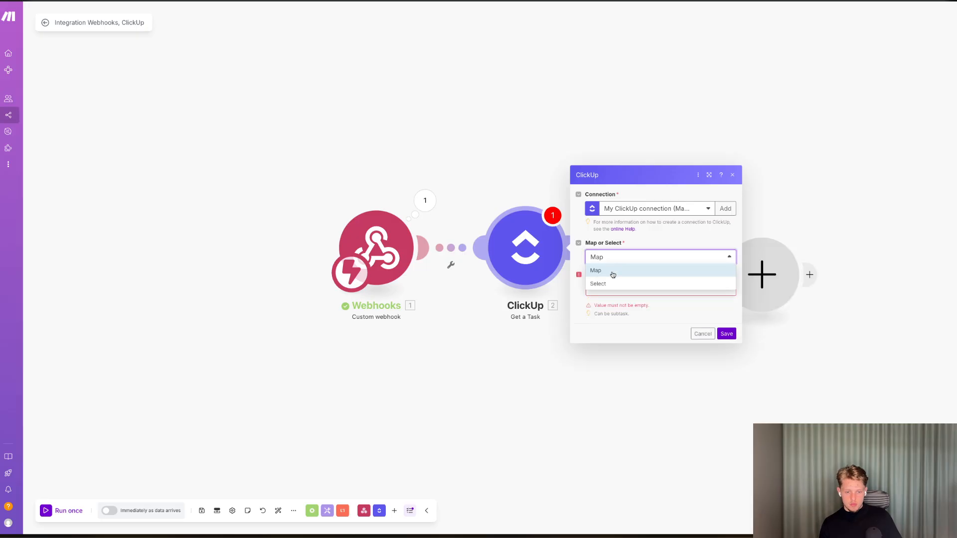
pyautogui.click(609, 275)
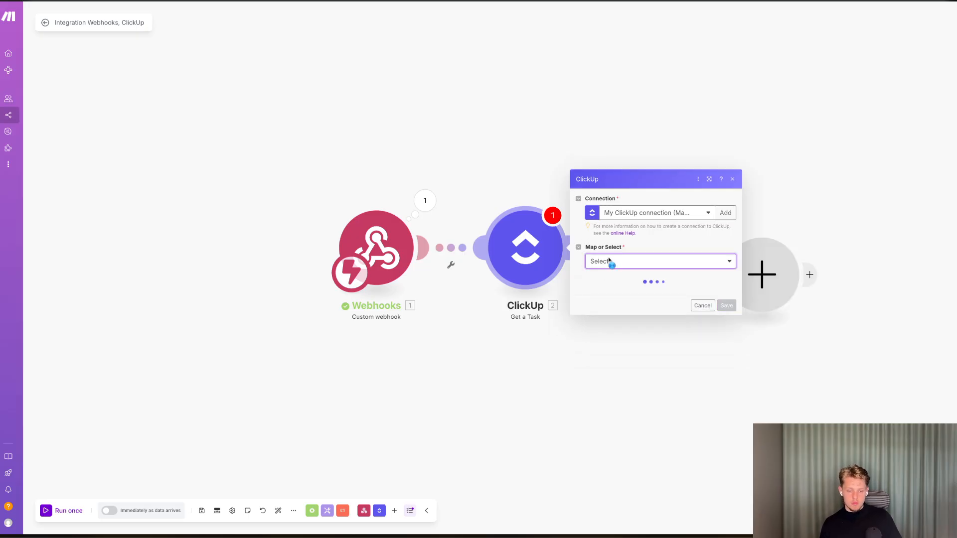
pyautogui.rightClick(787, 306)
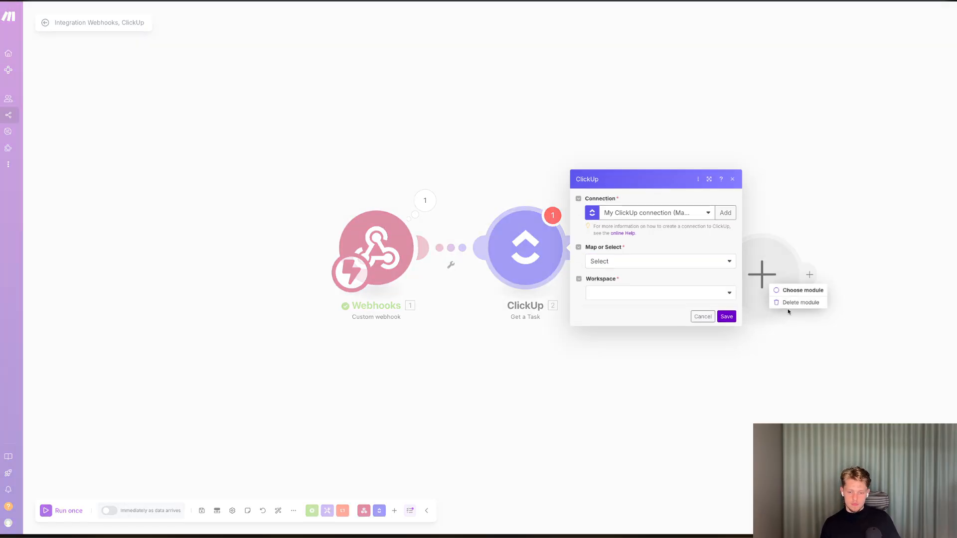
pyautogui.click(647, 262)
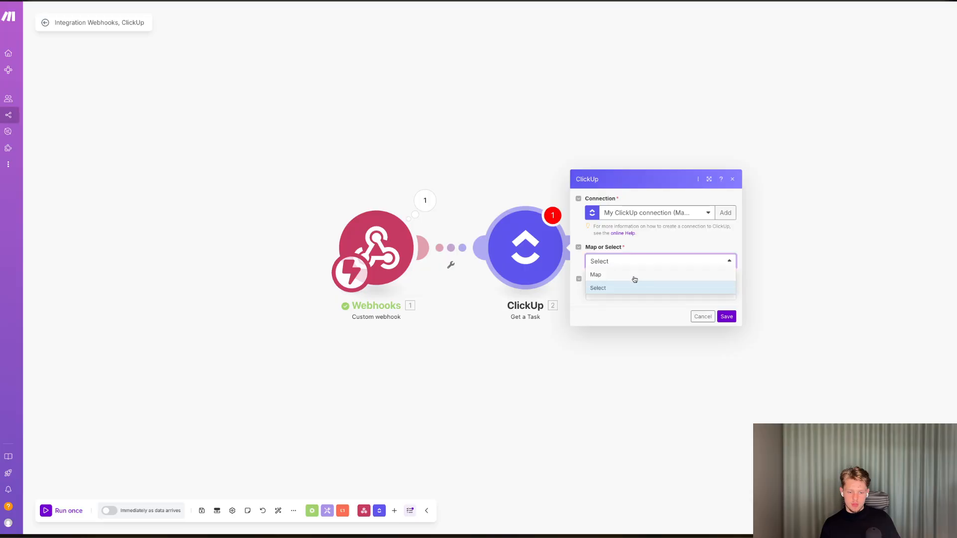
pyautogui.click(634, 278)
pyautogui.click(623, 286)
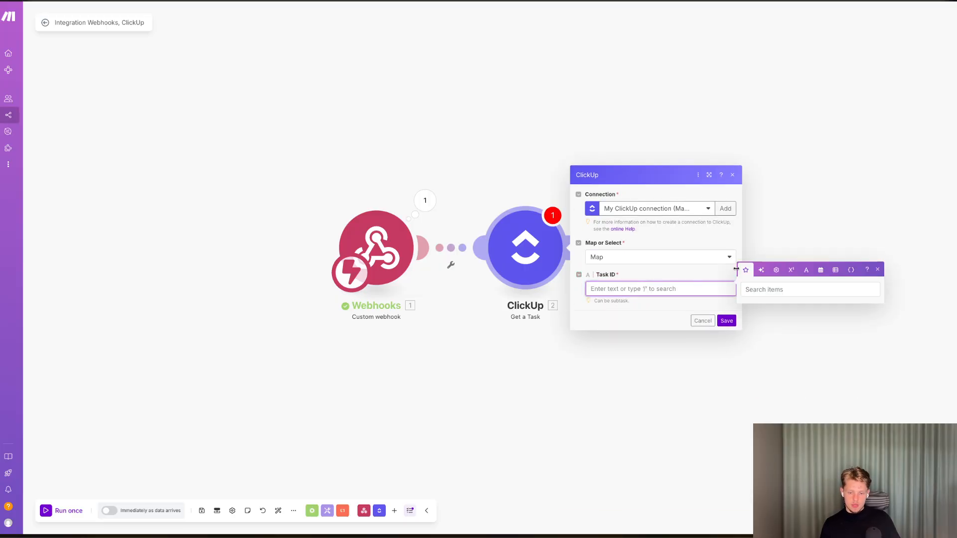
# Inspect the webhook module's received output bundle.
pyautogui.click(425, 201)
pyautogui.click(485, 232)
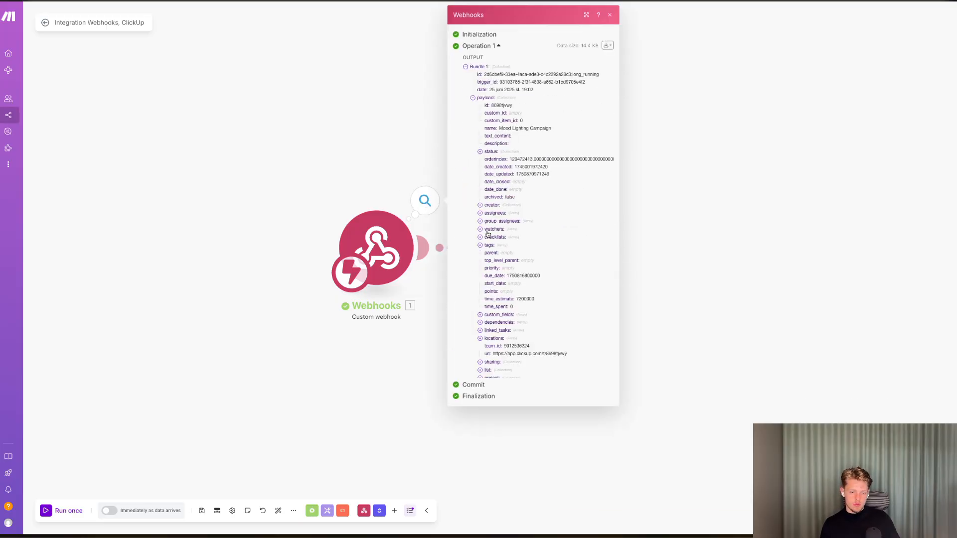
pyautogui.click(441, 211)
# Delete the ClickUp module and add a fresh ClickUp Get a Task module after the webhook.
pyautogui.rightClick(525, 248)
pyautogui.click(556, 340)
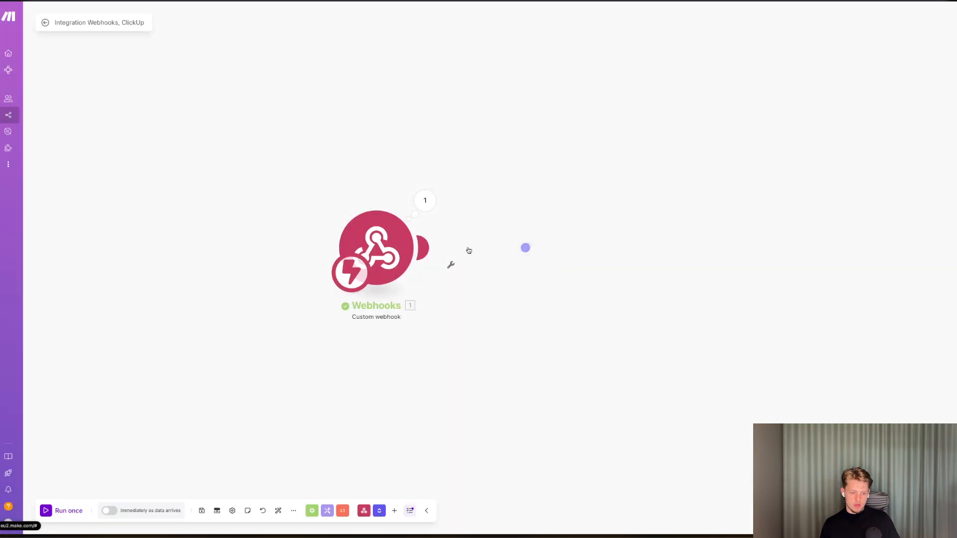
pyautogui.click(526, 247)
pyautogui.click(601, 205)
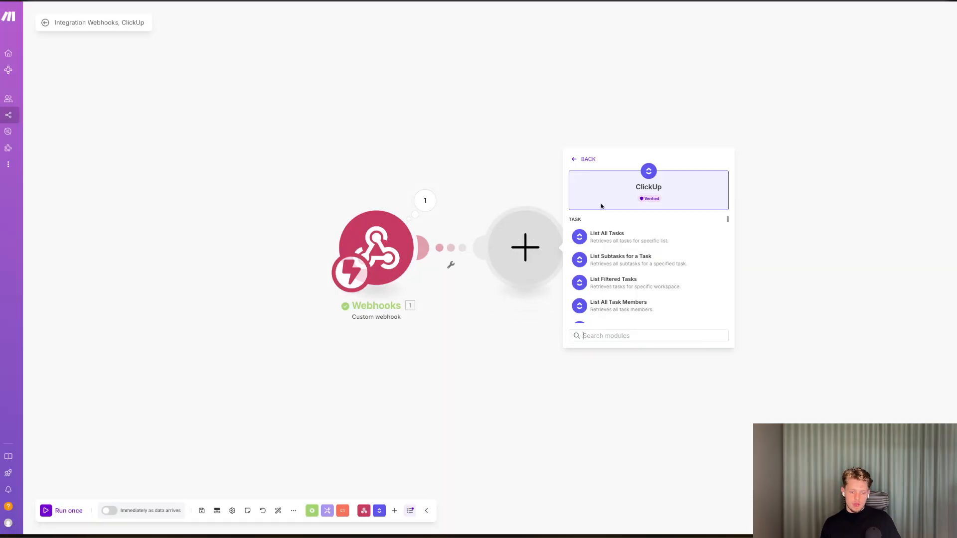
pyautogui.write('get')
pyautogui.click(603, 235)
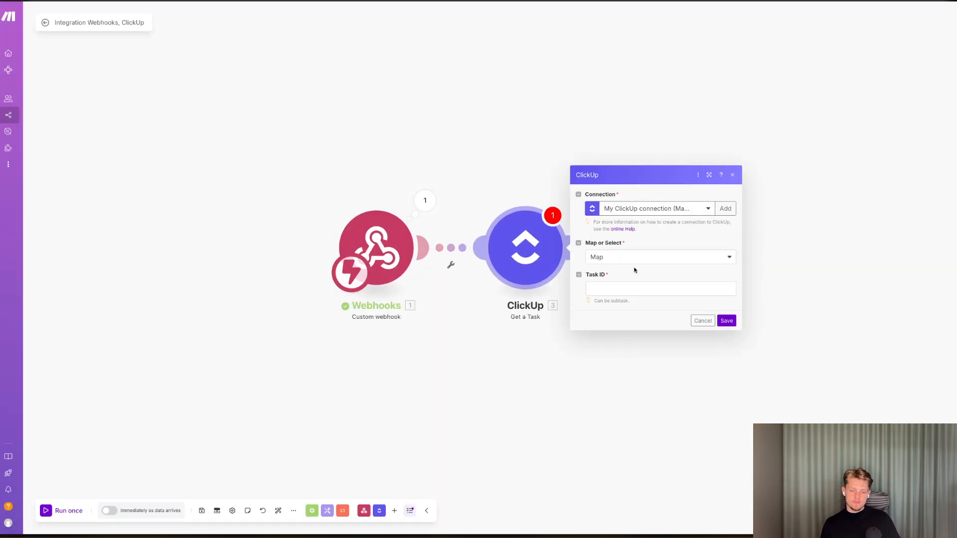
# Map the webhook payload id into the Task ID field and save the module.
pyautogui.click(631, 294)
pyautogui.click(777, 182)
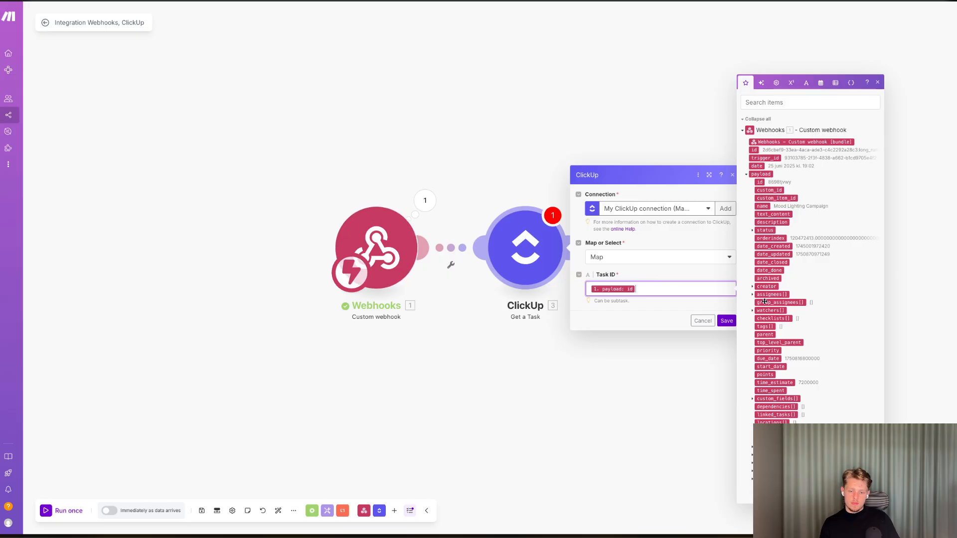
pyautogui.click(727, 320)
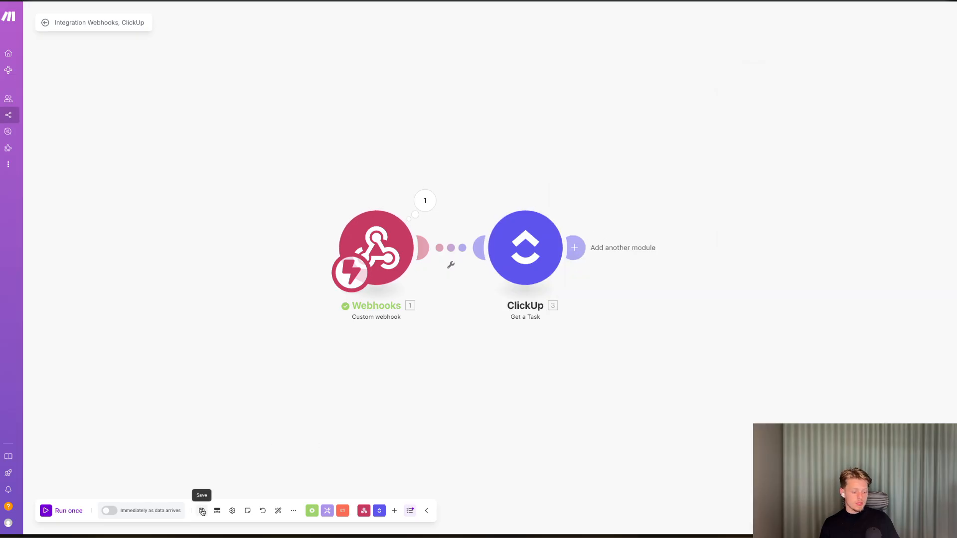
# Add a Slack Create a Message module after the ClickUp Get a Task module.
pyautogui.click(577, 247)
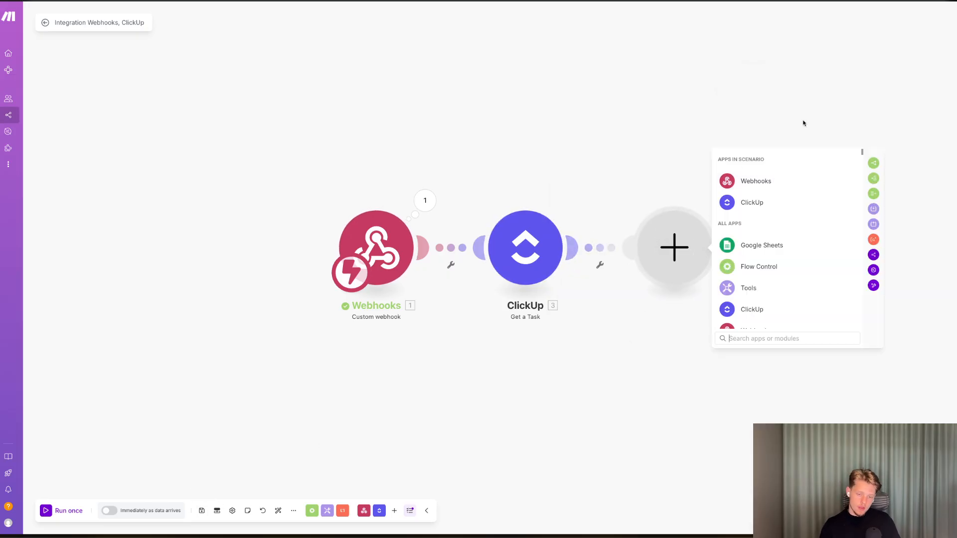
pyautogui.write('slack')
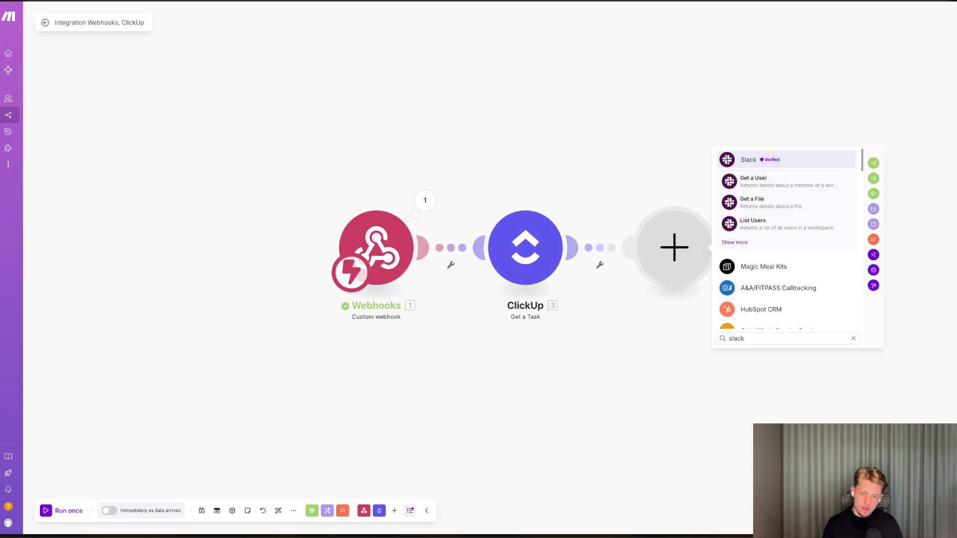
pyautogui.click(734, 243)
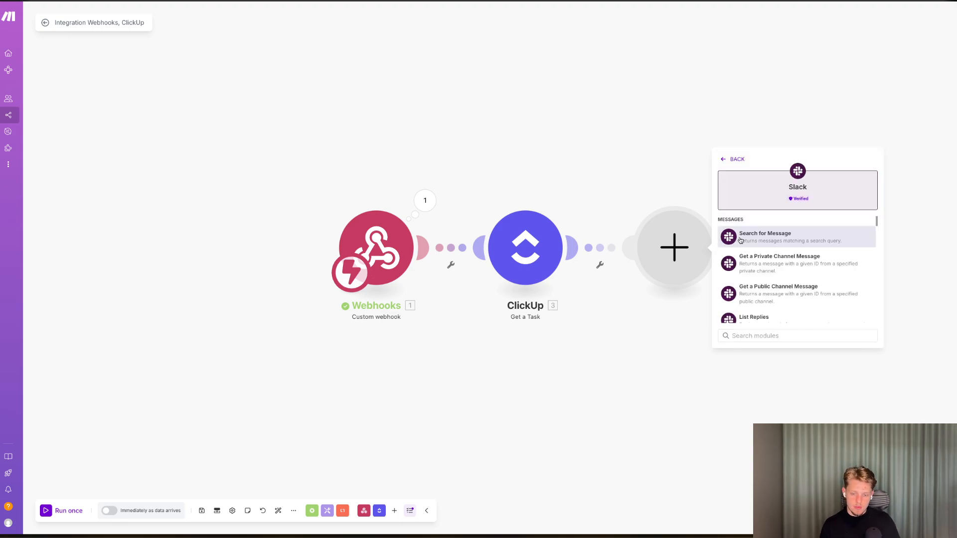
pyautogui.write('crea')
pyautogui.click(752, 257)
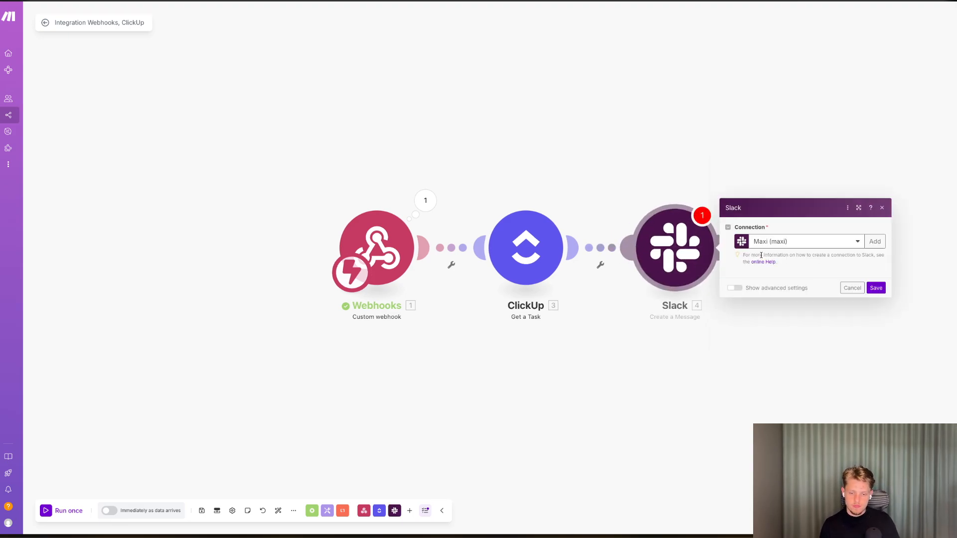
# Choose the Slack connection, select the channel from the list, and target the public channel all-well-designed.
pyautogui.click(755, 194)
pyautogui.click(762, 219)
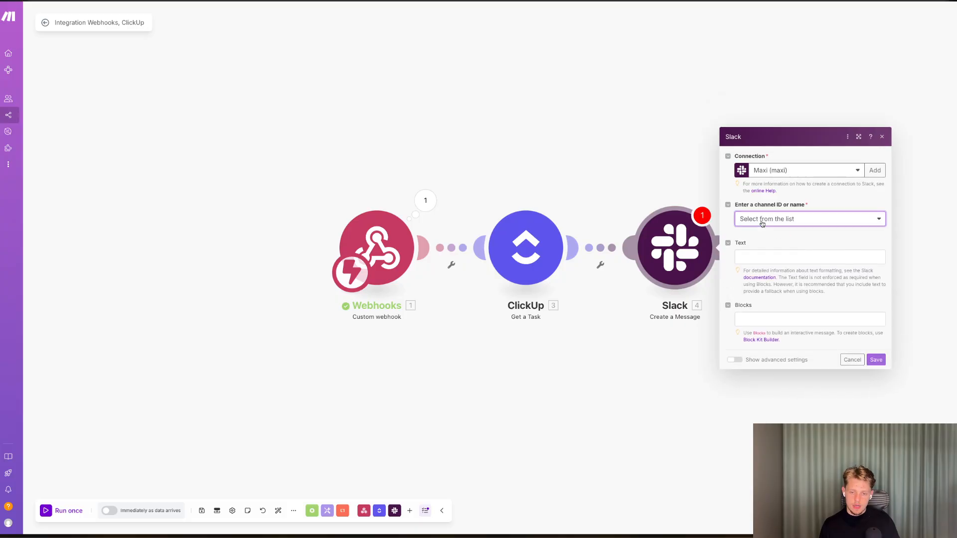
pyautogui.click(760, 253)
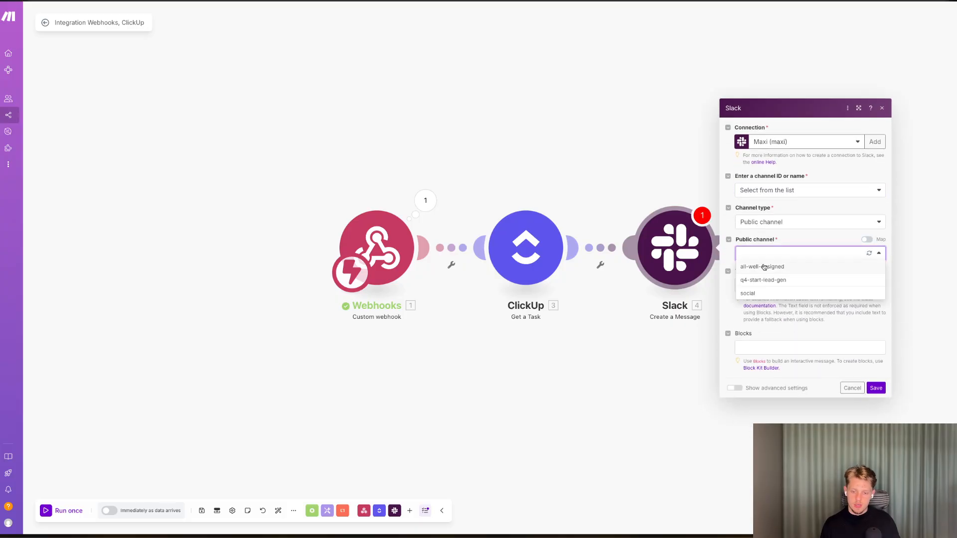
pyautogui.click(762, 267)
# Write the message text "Hey" and "The Campaign [Task Name] is now overdue, get it done asap" using the ClickUp Task Name.
pyautogui.click(767, 285)
pyautogui.write('Hey')
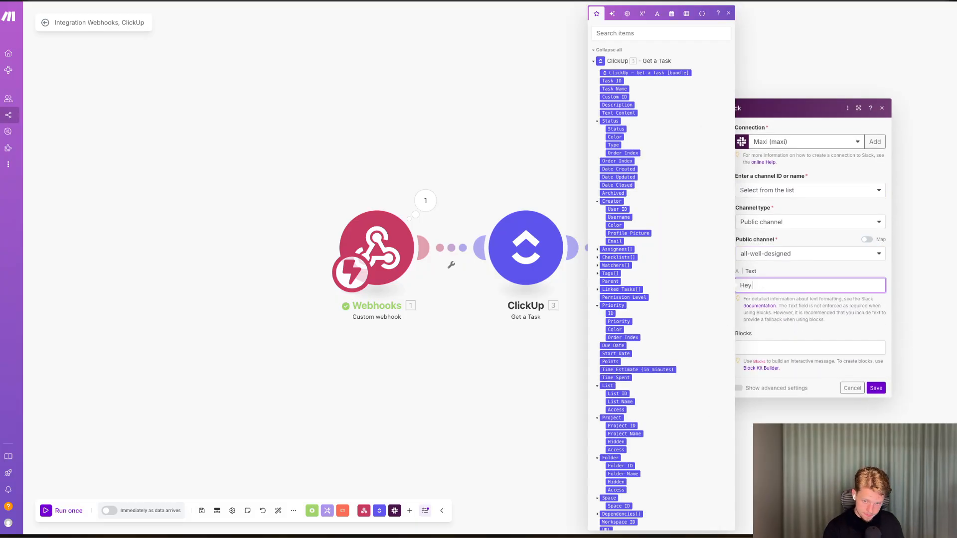
pyautogui.press('Return')
pyautogui.press('Return')
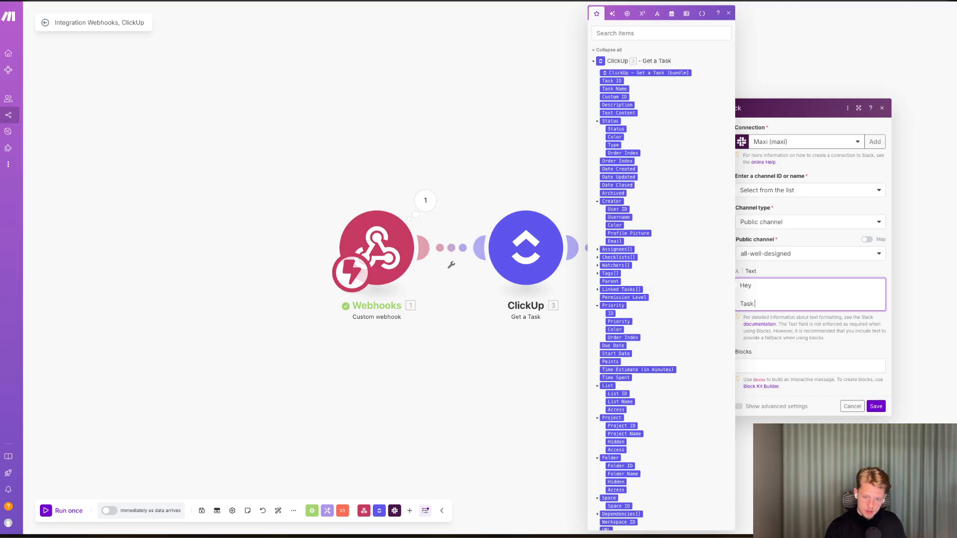
pyautogui.press('BackSpace')
pyautogui.press('BackSpace')
pyautogui.press('BackSpace')
pyautogui.press('BackSpace')
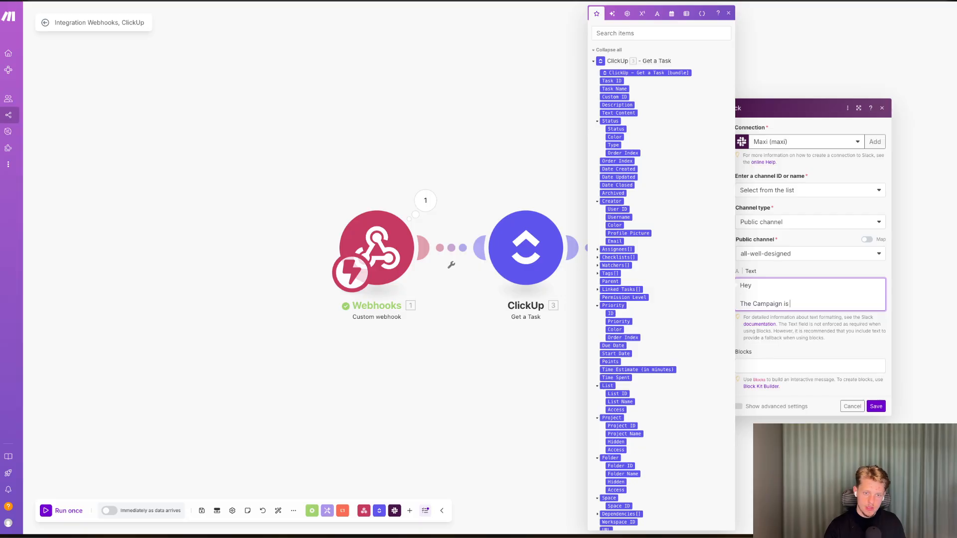
pyautogui.press('BackSpace')
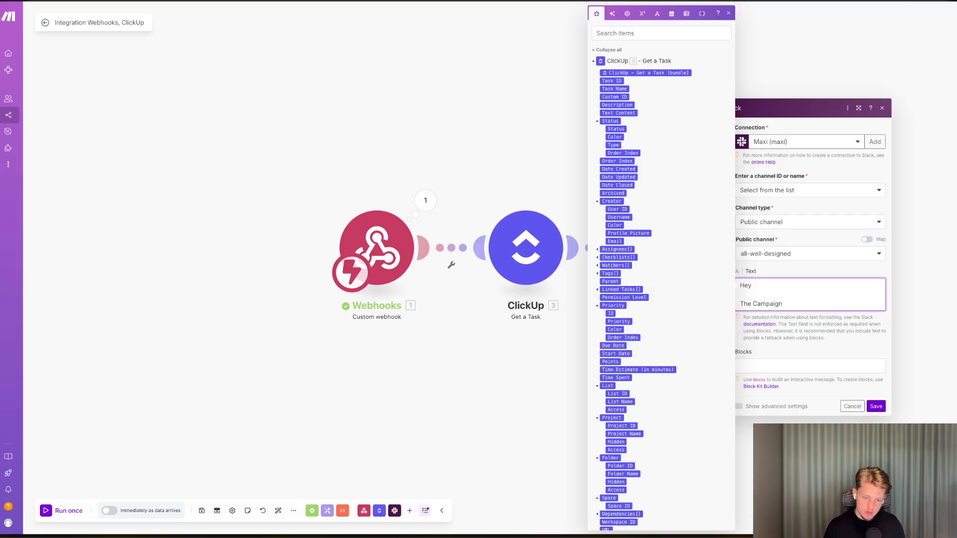
pyautogui.scroll(-5, 651, 300)
pyautogui.scroll(5, 650, 299)
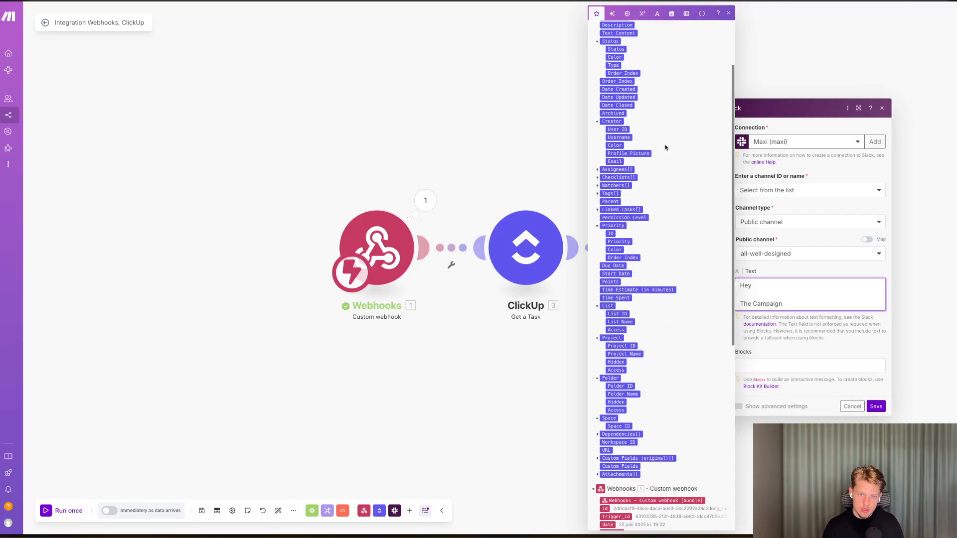
pyautogui.click(618, 80)
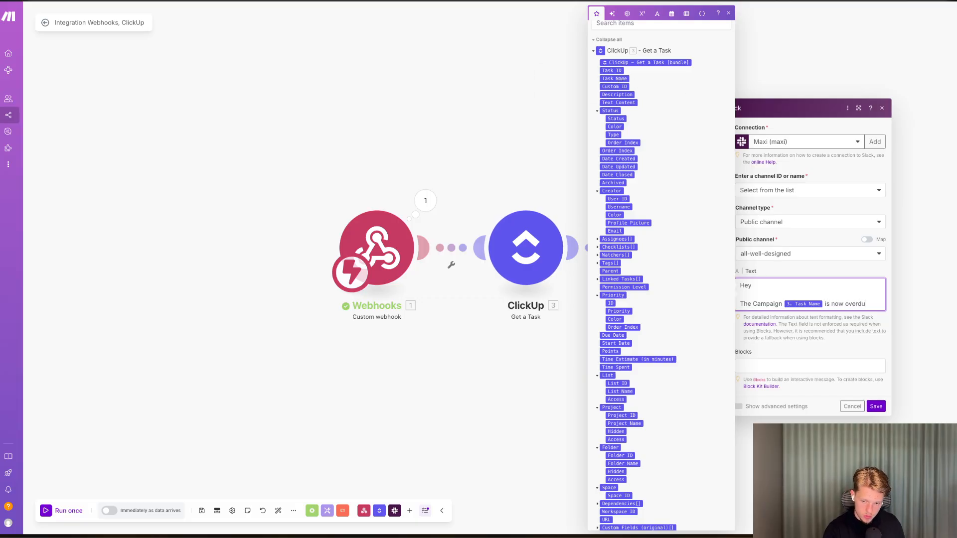
pyautogui.write('get it done asap')
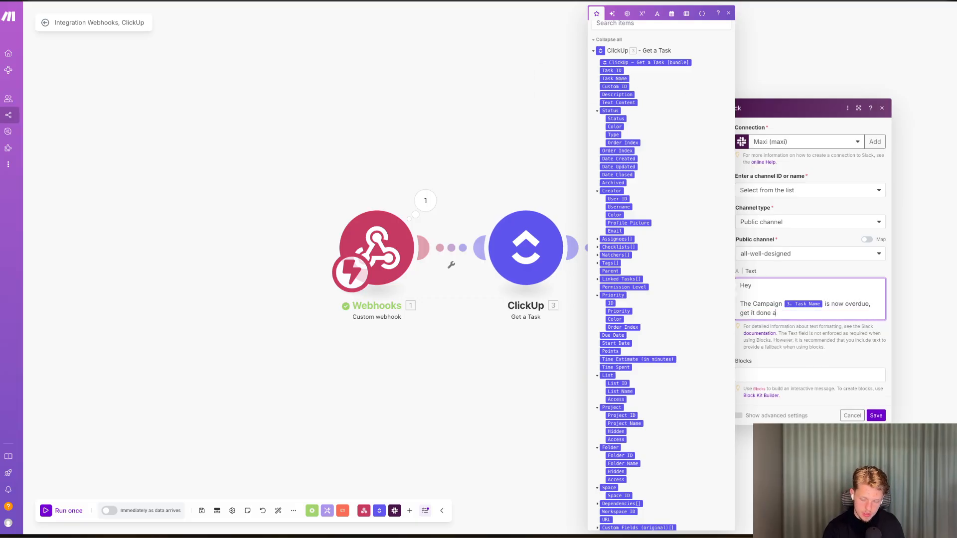
# Add the line "Check with [Assignees Username] to get it done" to the message and save the Slack module.
pyautogui.press('Return')
pyautogui.press('Return')
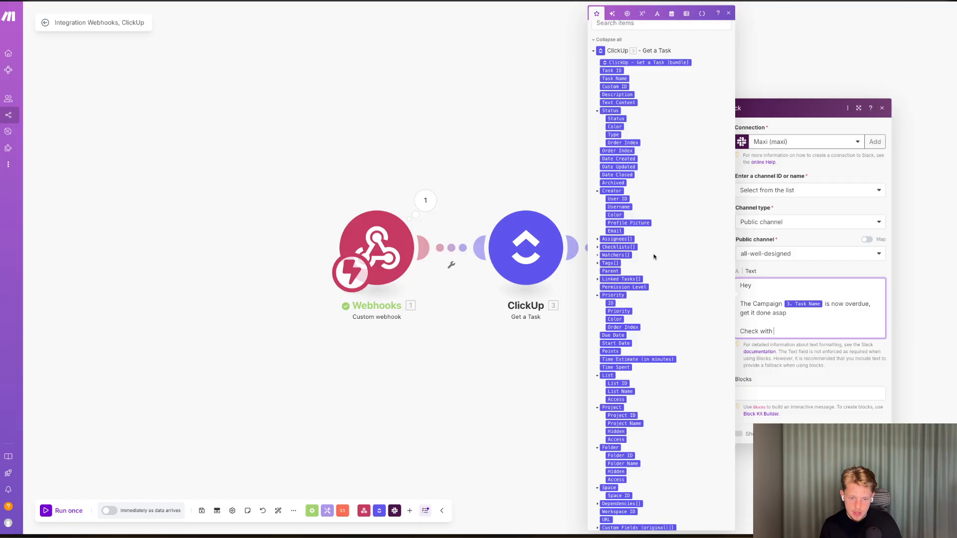
pyautogui.click(598, 239)
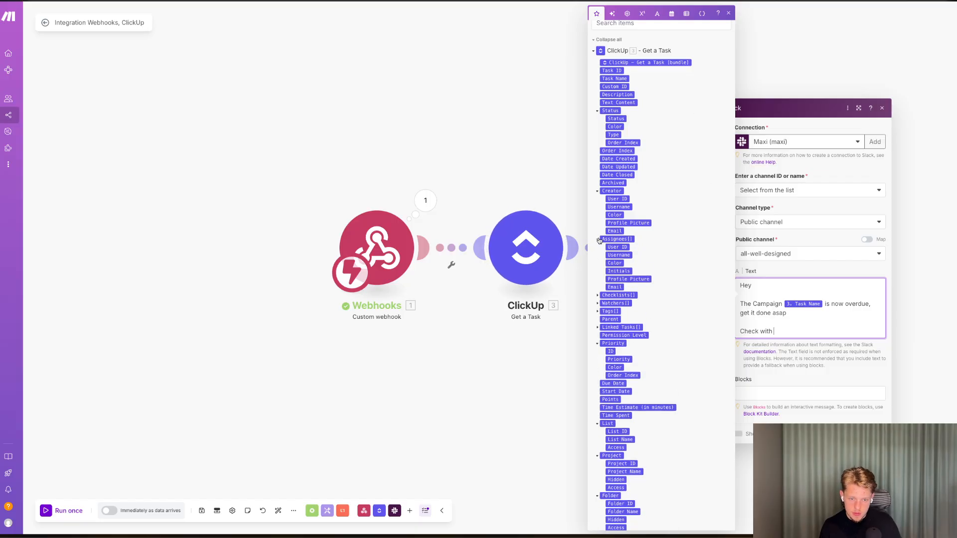
pyautogui.click(627, 255)
pyautogui.write('to ge')
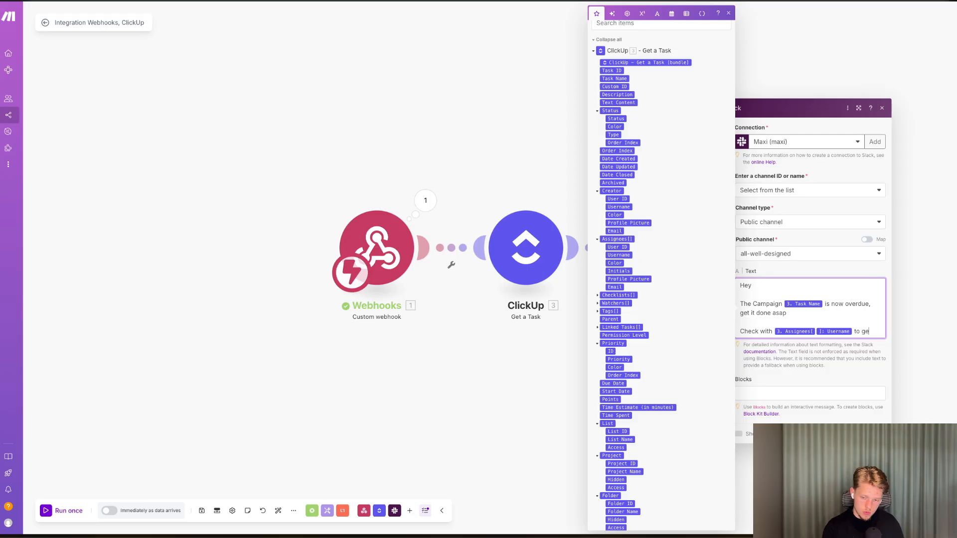
pyautogui.write('t it done')
pyautogui.click(872, 443)
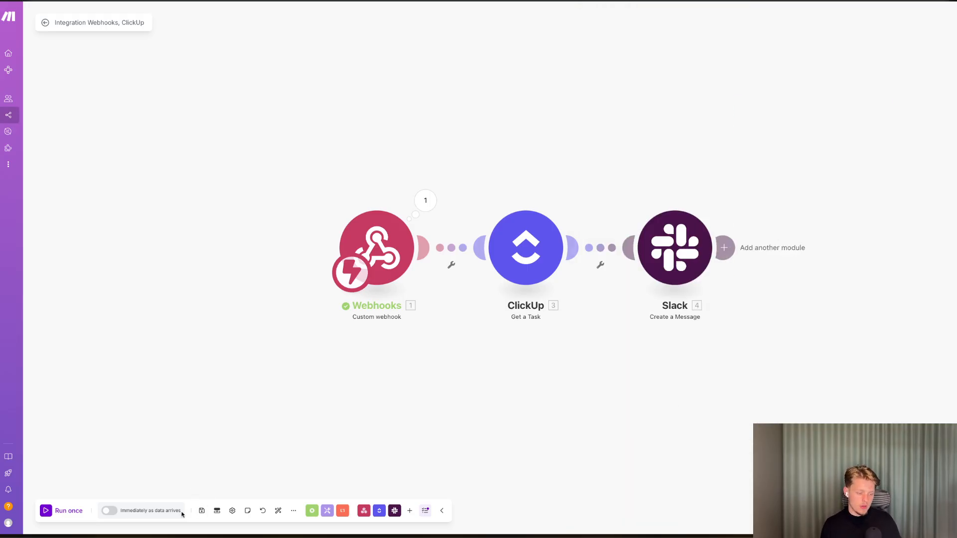
# Turn on immediate scenario runs as data arrives.
pyautogui.click(109, 511)
pyautogui.click(533, 302)
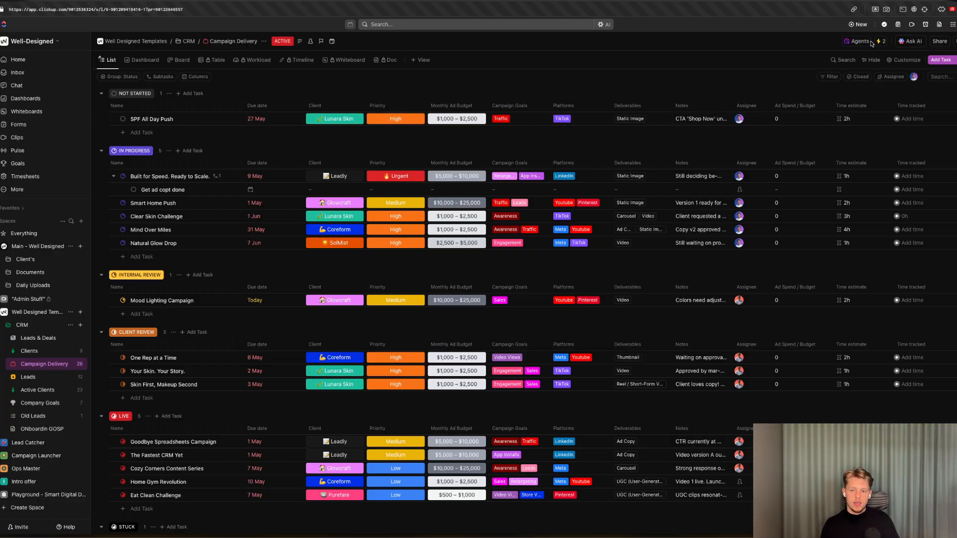
# In ClickUp, add a condition to Automation #2 so Status is any of IN PROGRESS, and save the automation.
pyautogui.click(880, 42)
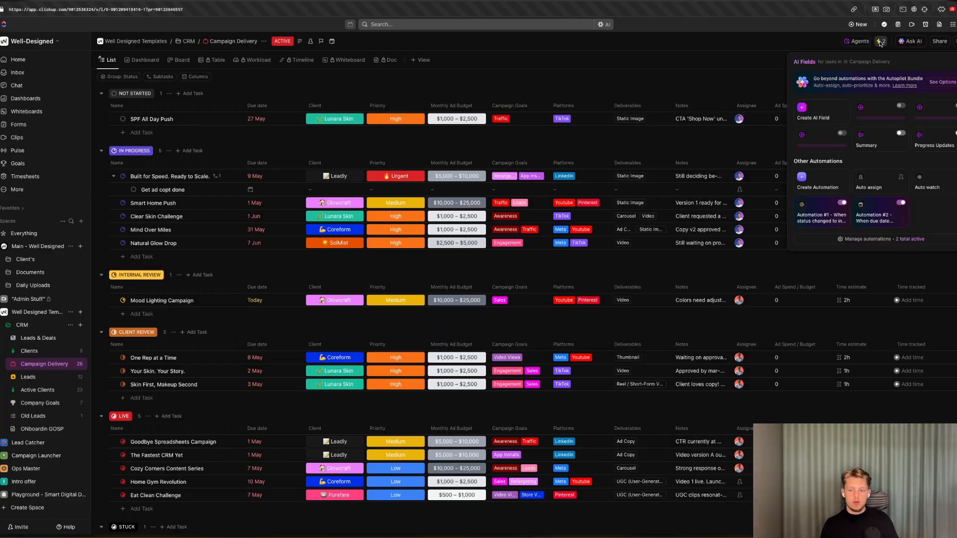
pyautogui.click(877, 215)
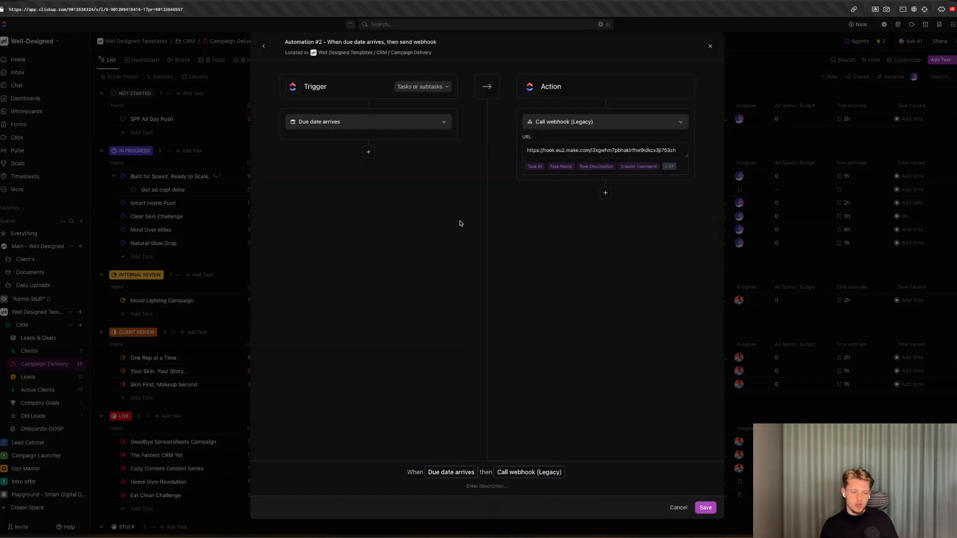
pyautogui.click(368, 152)
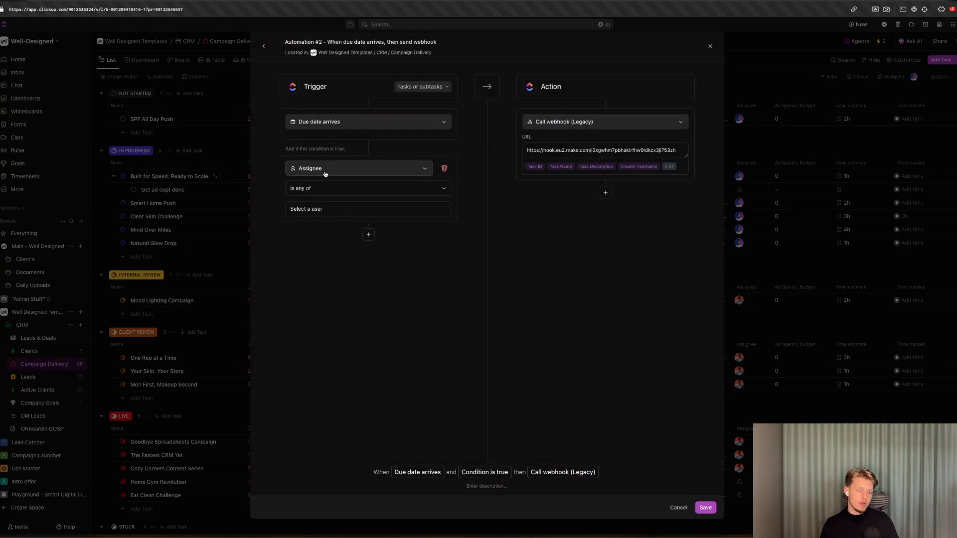
pyautogui.click(358, 169)
pyautogui.click(349, 228)
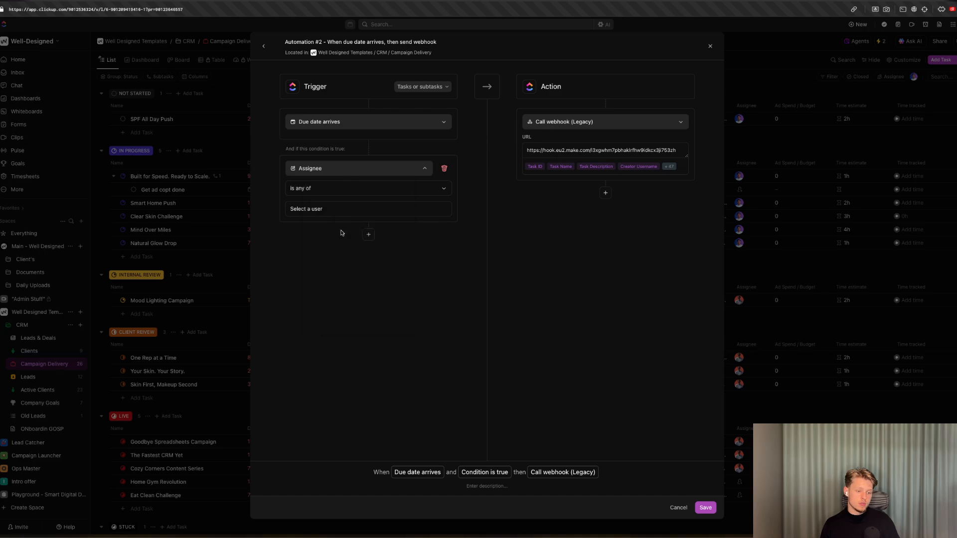
pyautogui.click(320, 168)
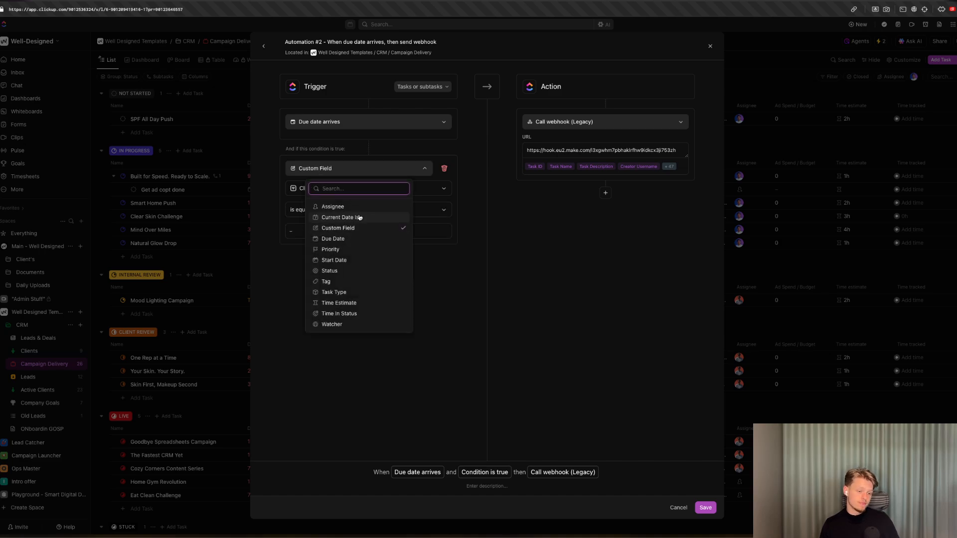
pyautogui.click(339, 272)
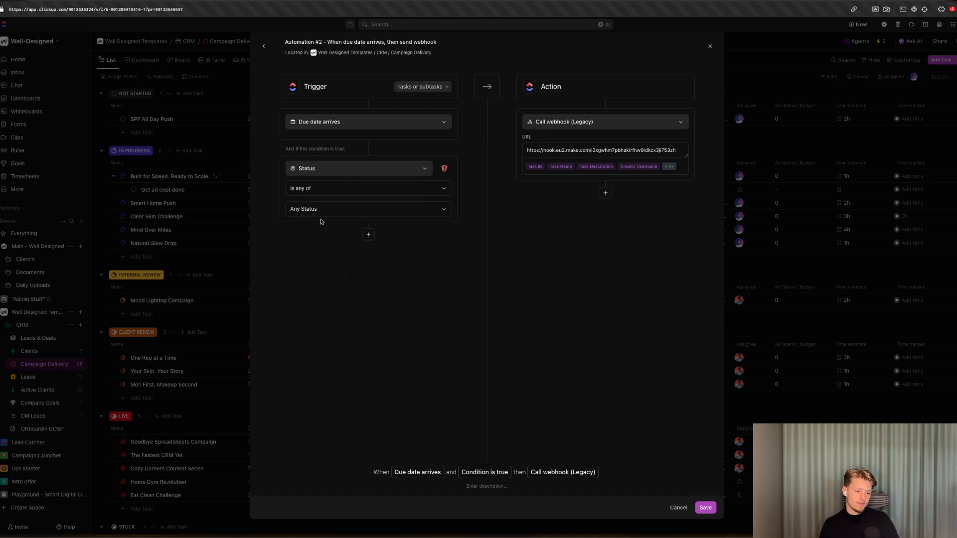
pyautogui.click(315, 207)
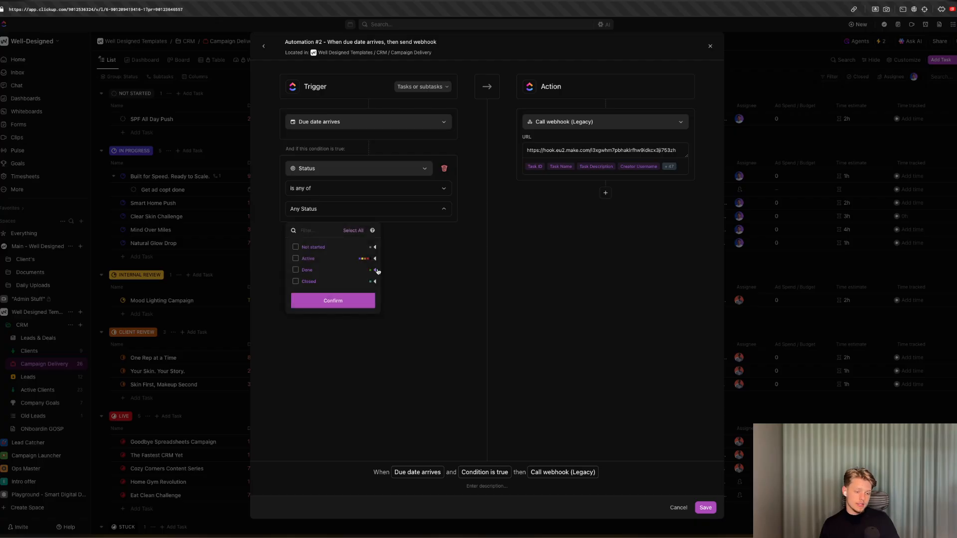
pyautogui.click(375, 270)
pyautogui.click(375, 258)
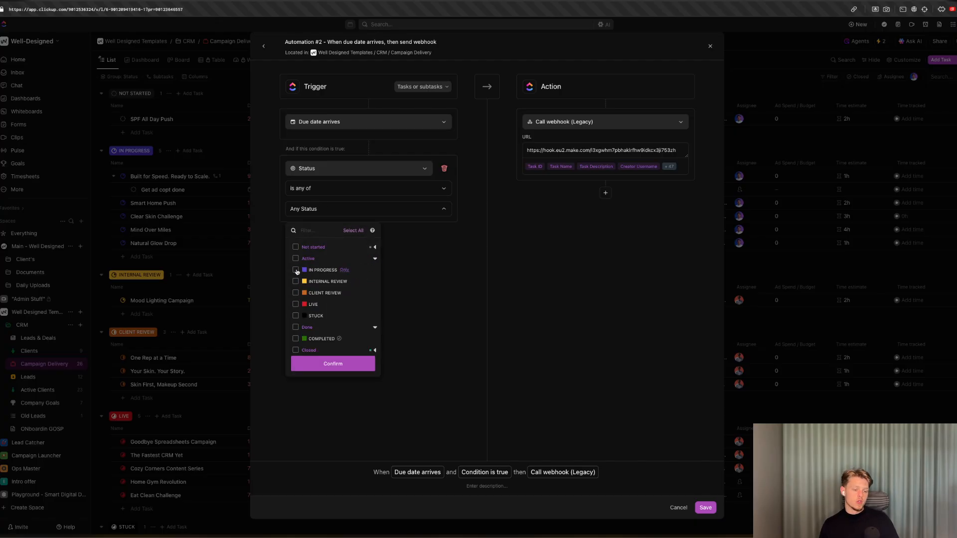
pyautogui.click(295, 270)
pyautogui.click(353, 365)
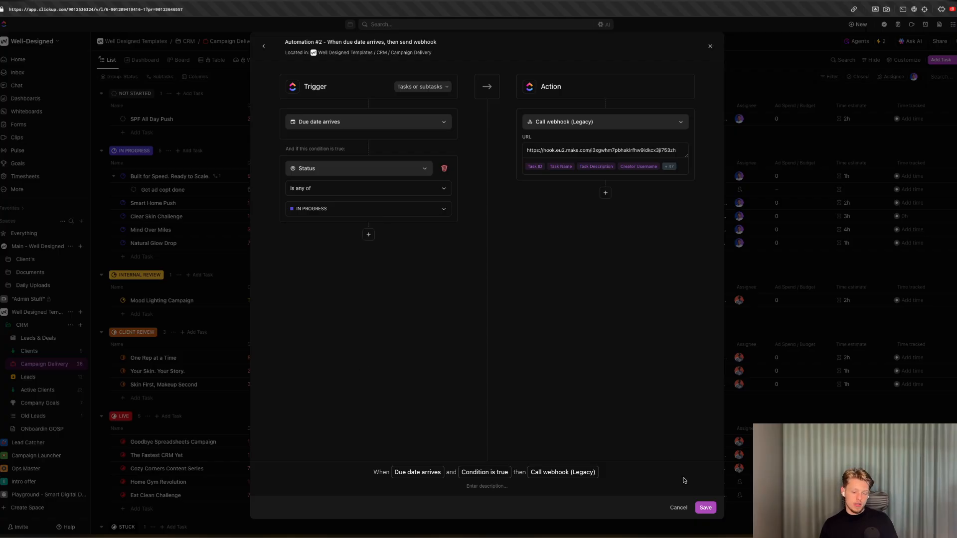
pyautogui.click(704, 510)
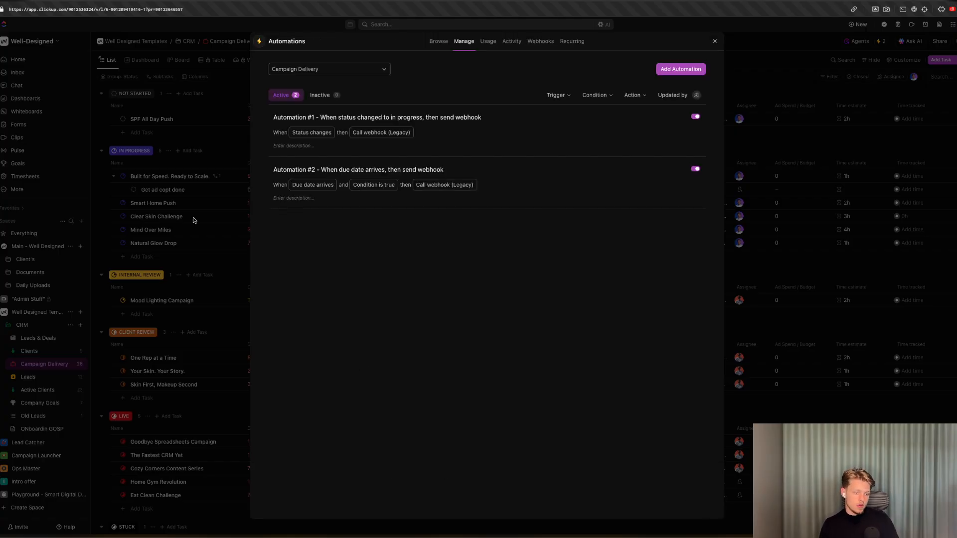
# Set the due date of the task One Rep at a Time to today, 25 June 2025.
pyautogui.click(155, 215)
pyautogui.click(267, 356)
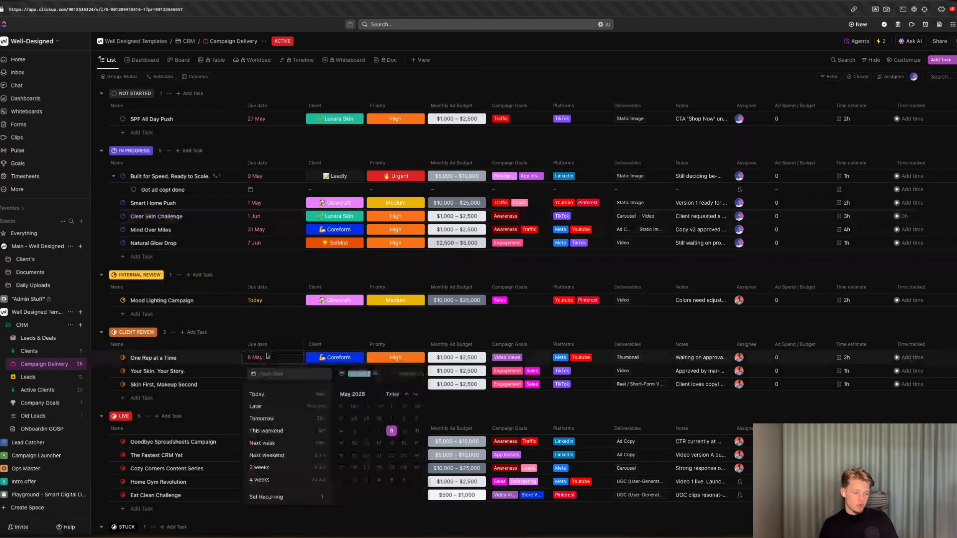
pyautogui.click(416, 394)
pyautogui.click(379, 455)
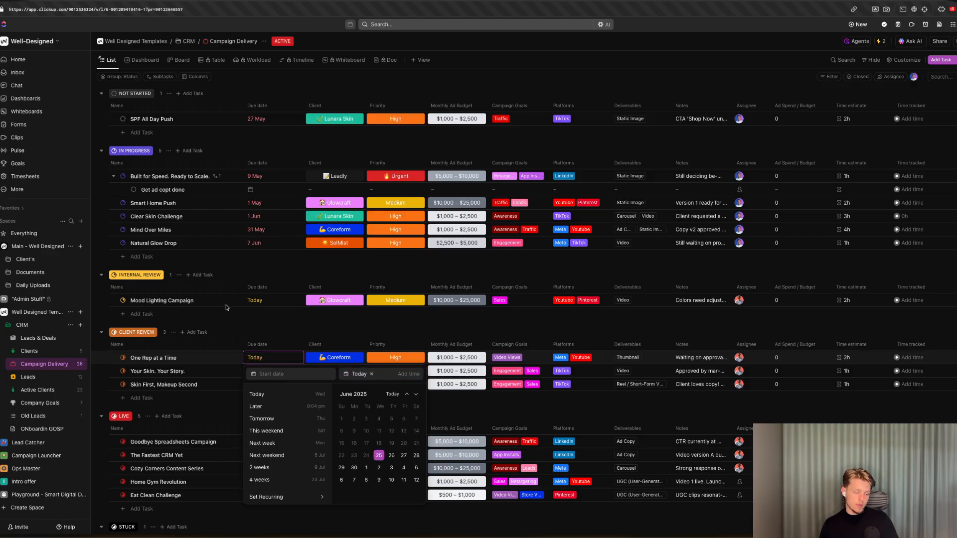
pyautogui.click(237, 324)
# Set the due date of the task Built for Speed. Ready to Scale. to today, 25 June 2025.
pyautogui.click(260, 180)
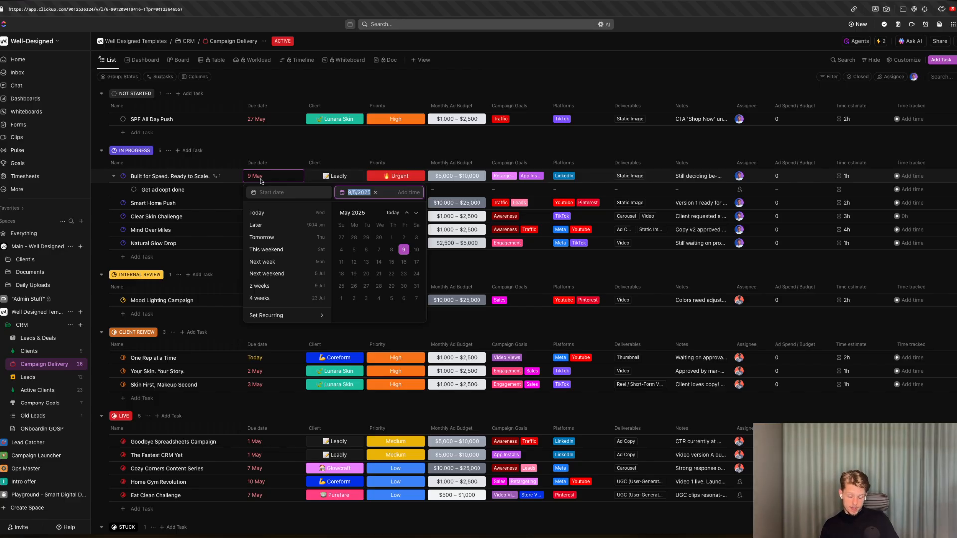
pyautogui.click(416, 213)
pyautogui.click(416, 212)
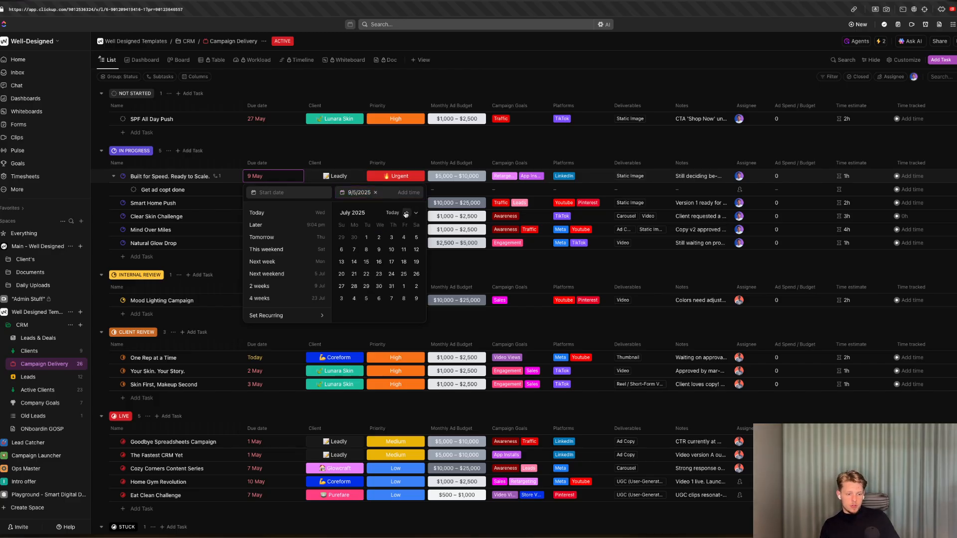
pyautogui.click(406, 212)
pyautogui.click(378, 274)
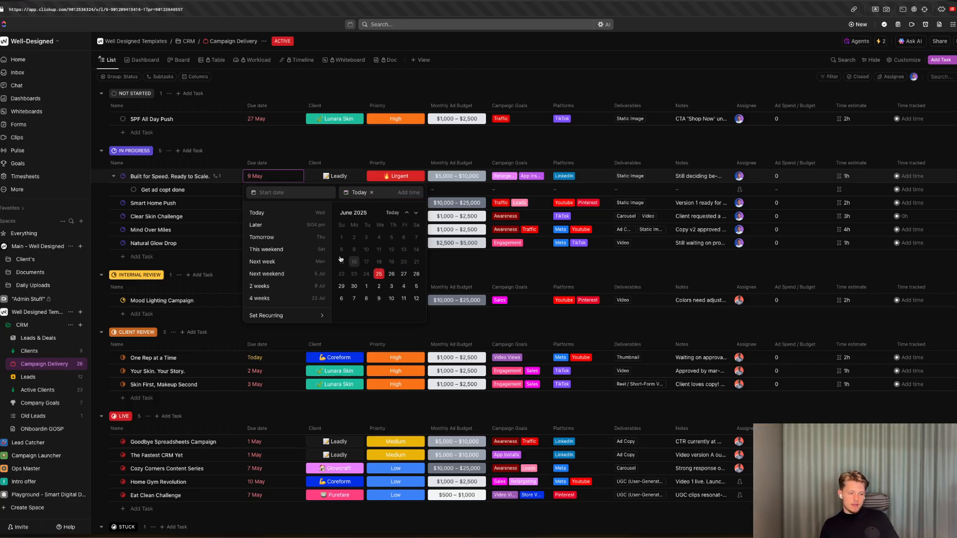
pyautogui.click(244, 161)
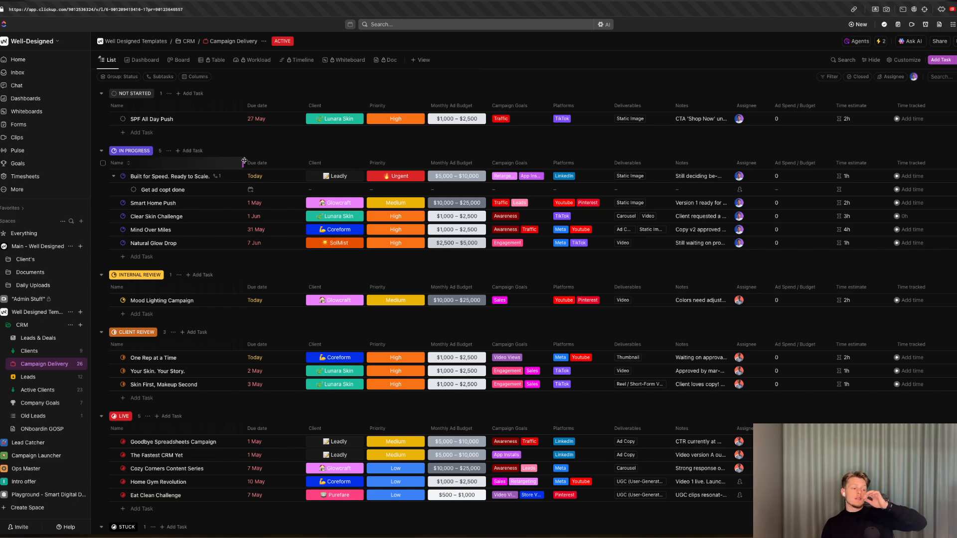
# Switch to Slack and review the messages posted in the all-well-designed channel, then return to Make.
pyautogui.press('super+Tab')
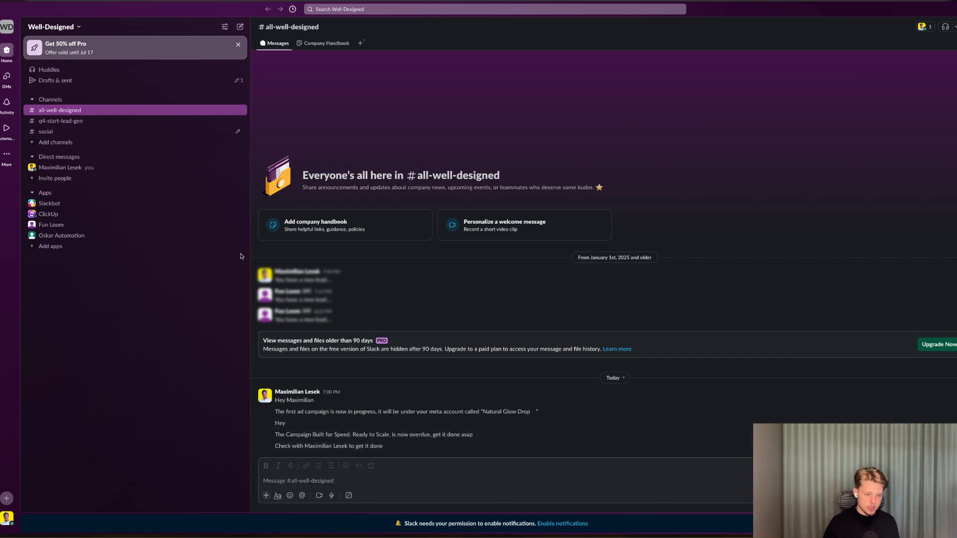
pyautogui.moveTo(250, 262); pyautogui.dragTo(131, 267)
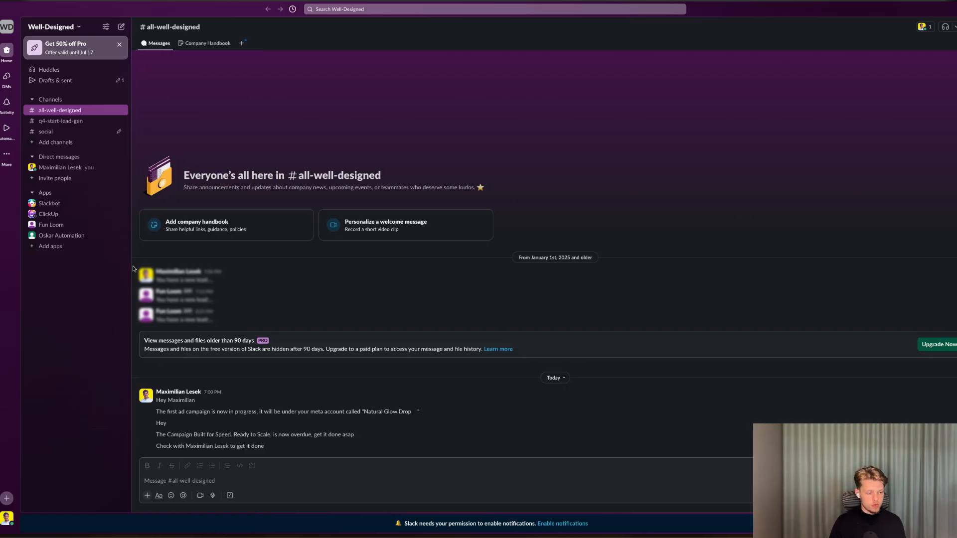
pyautogui.hotkey('ctrl', 'Tab')
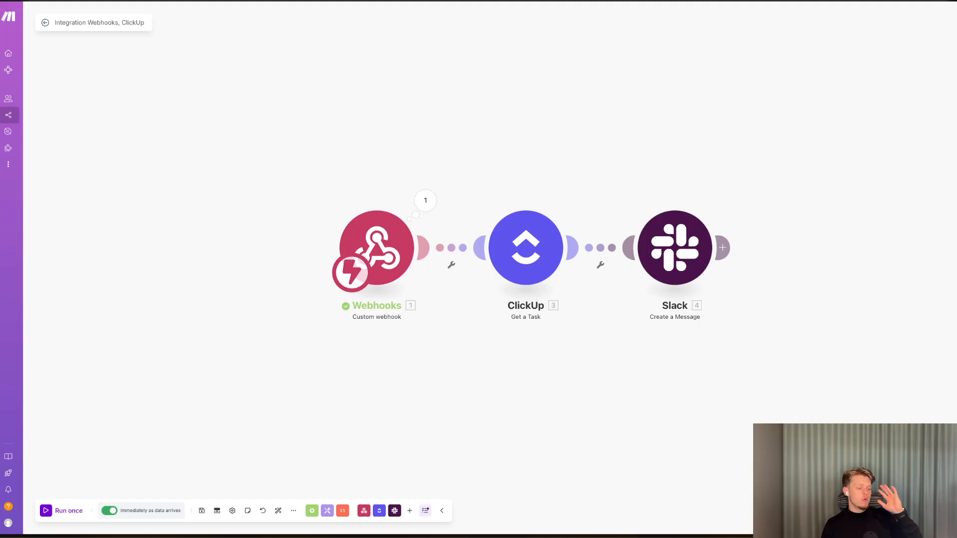
# Add a Slack Create a Channel module after the Create a Message module and select the Slack connection.
pyautogui.click(722, 247)
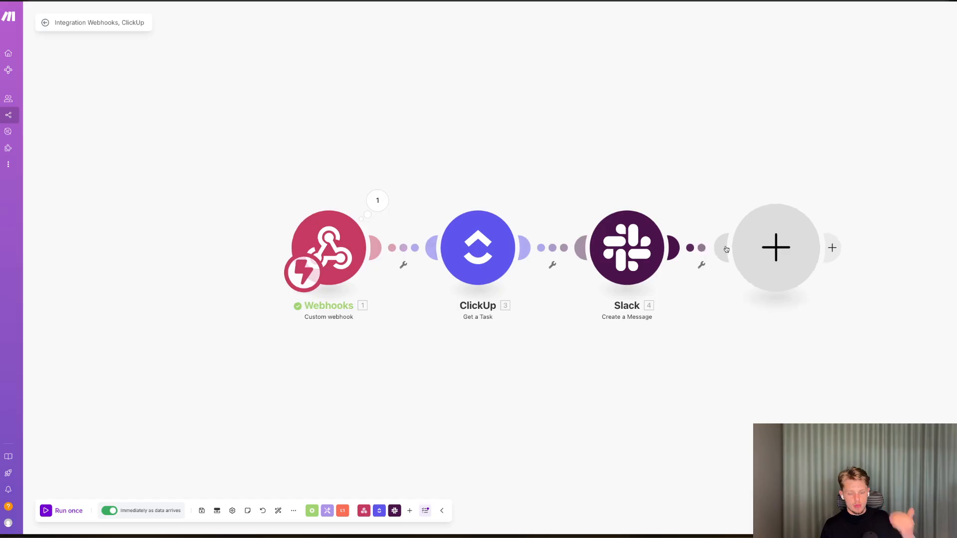
pyautogui.click(829, 222)
pyautogui.write('create')
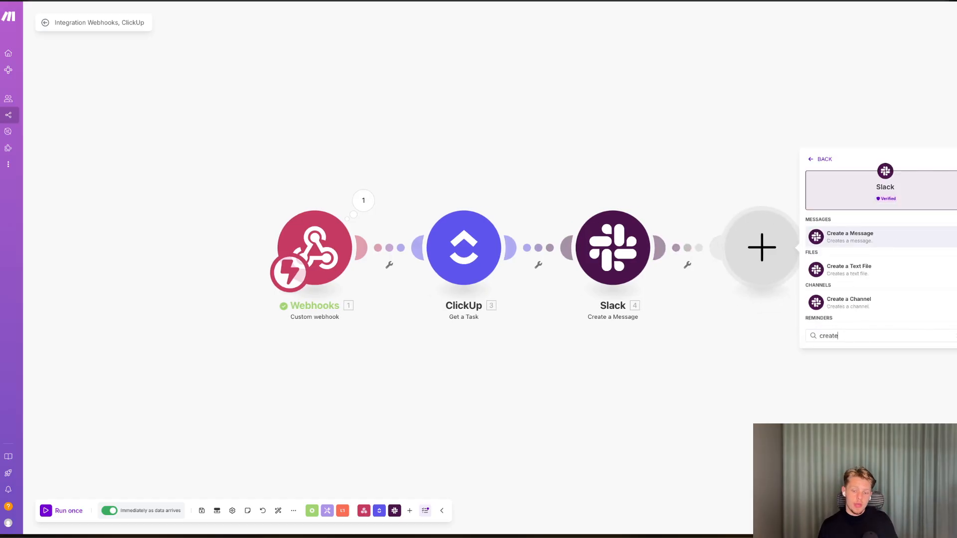
pyautogui.write(' dire')
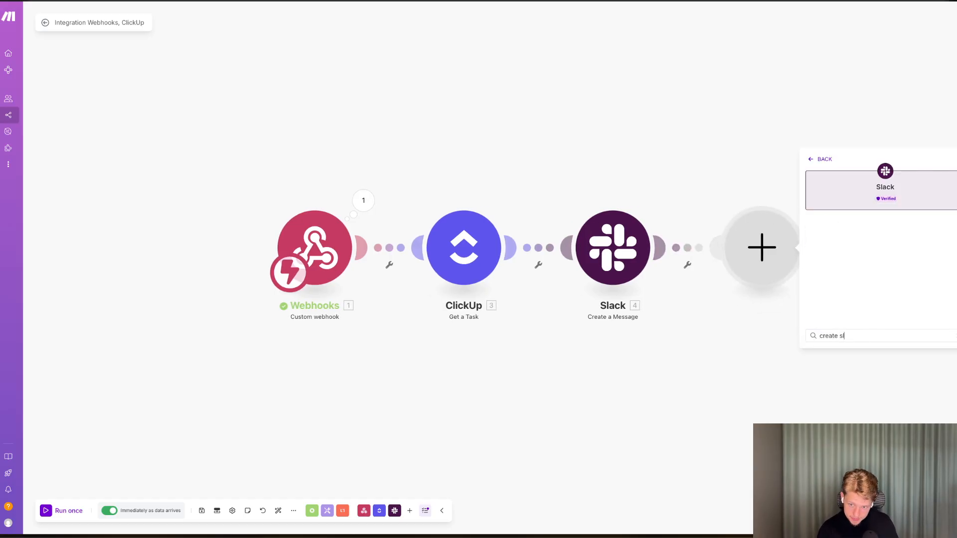
pyautogui.press('super+BackSpace')
pyautogui.write('list d')
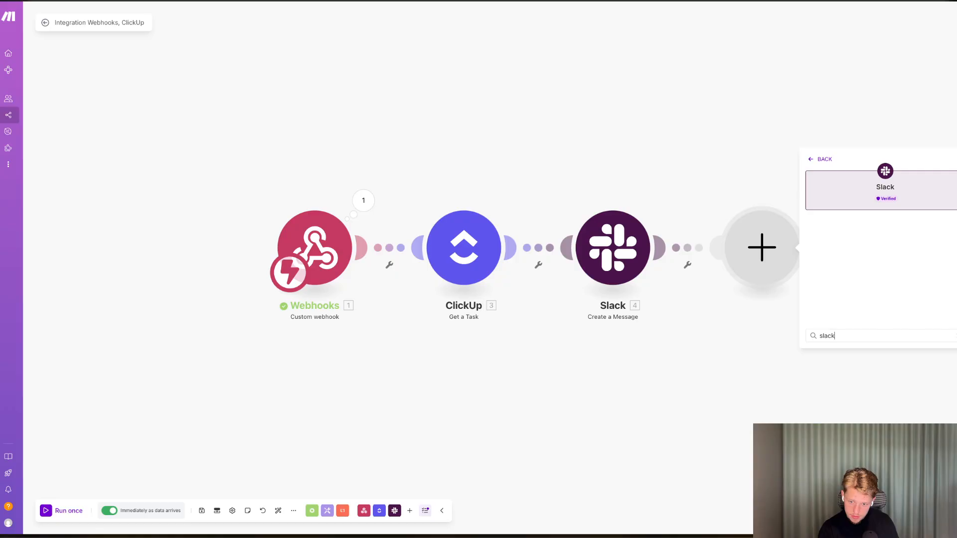
pyautogui.press('super+BackSpace')
pyautogui.scroll(-10, 892, 274)
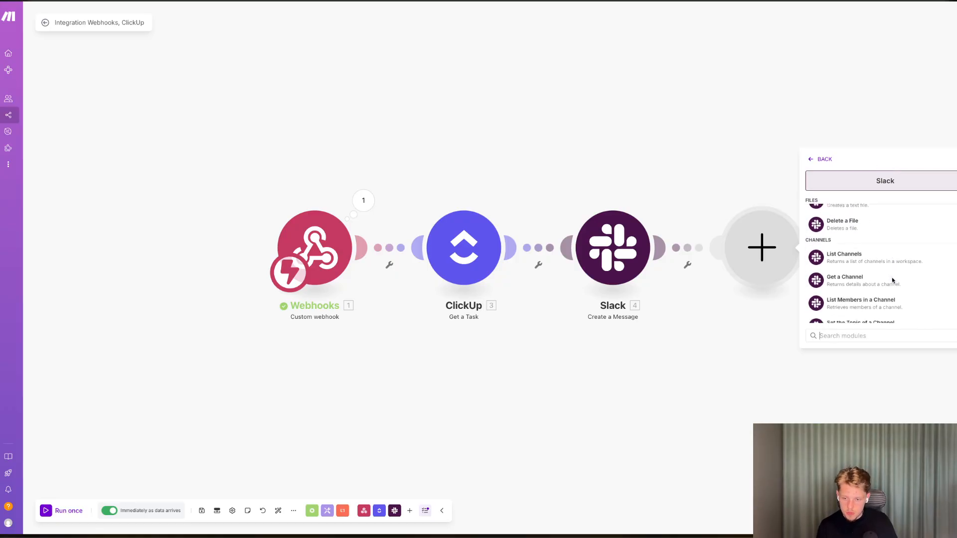
pyautogui.scroll(3, 843, 257)
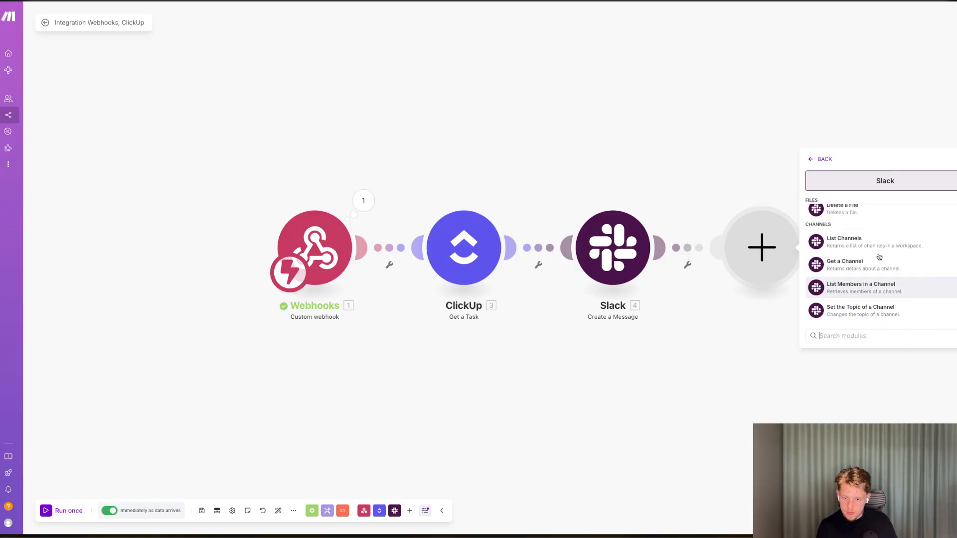
pyautogui.scroll(-5, 878, 256)
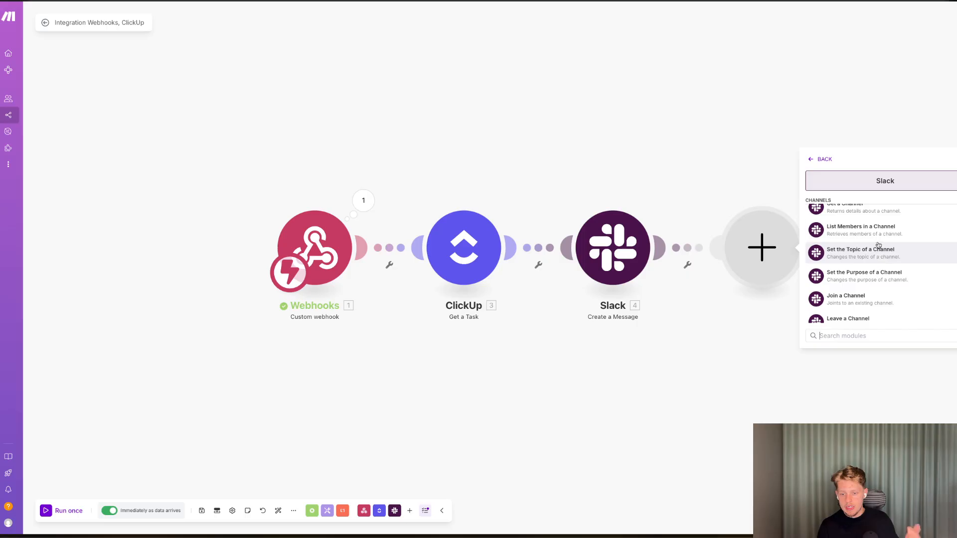
pyautogui.scroll(-3, 883, 253)
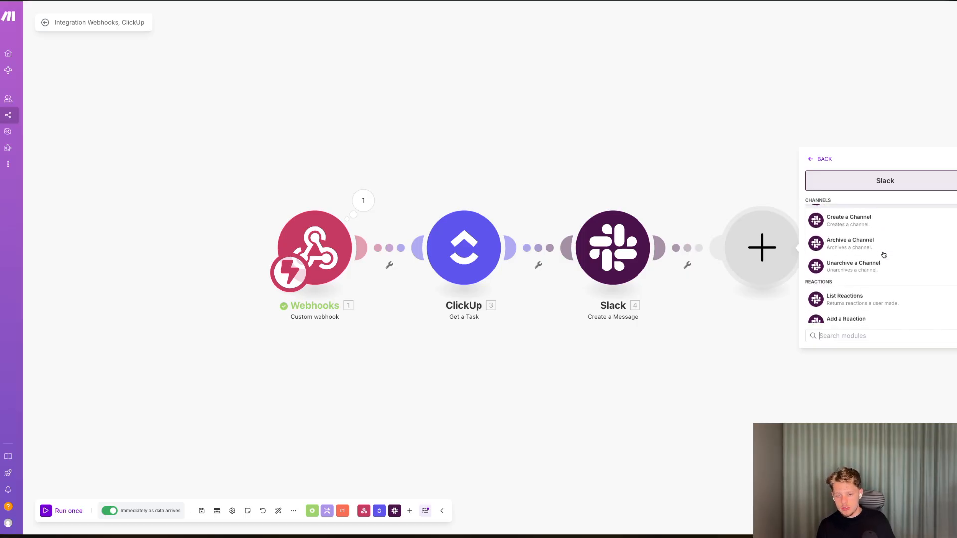
pyautogui.click(862, 224)
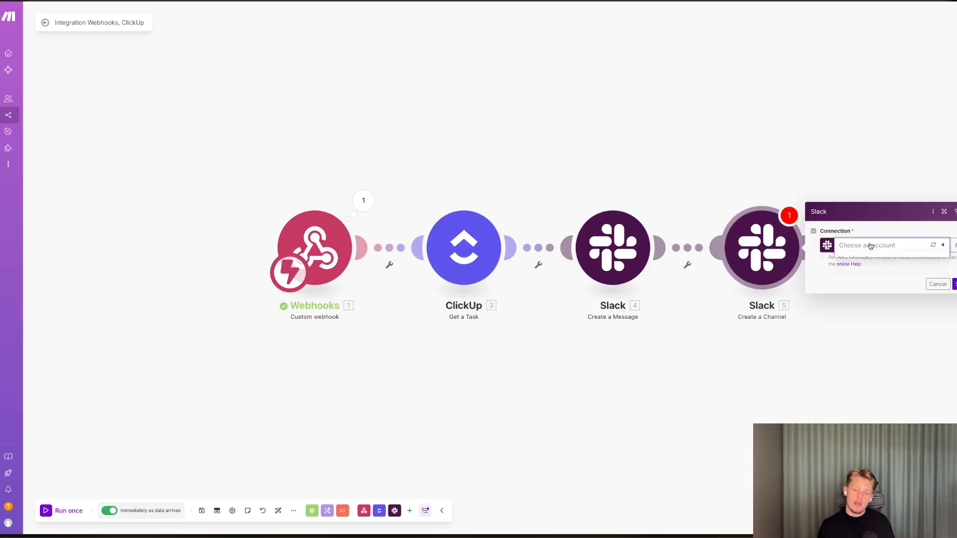
pyautogui.click(868, 245)
pyautogui.click(811, 271)
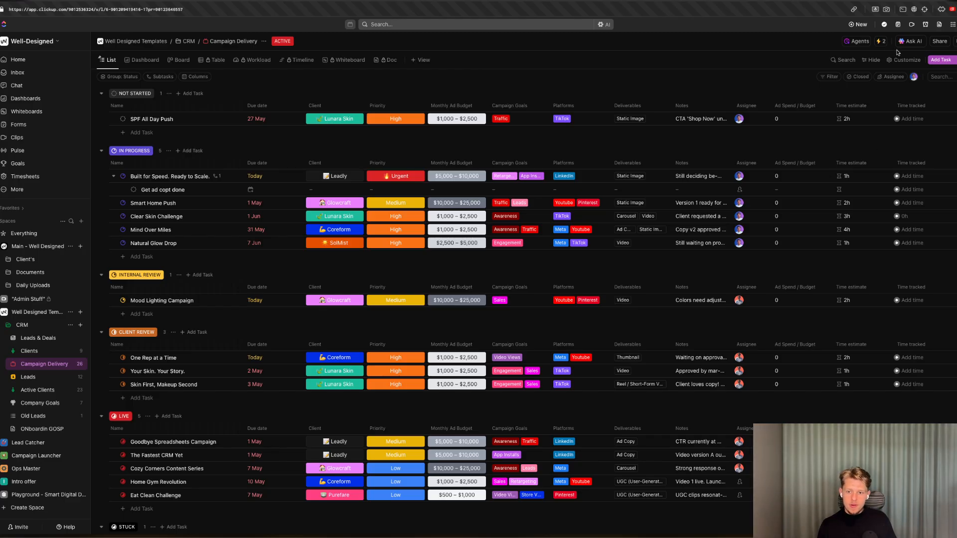
# In ClickUp, start a new automation triggered when a task or subtask is created.
pyautogui.click(880, 42)
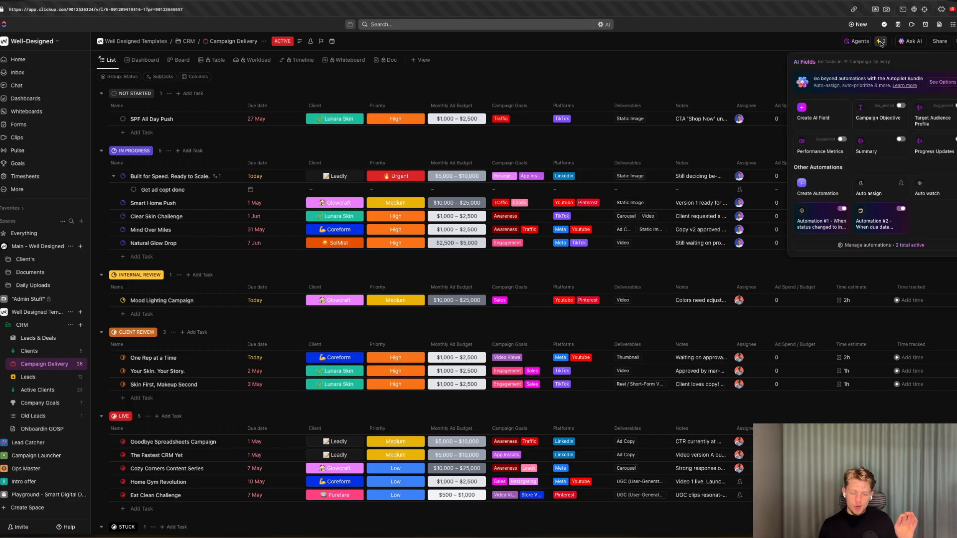
pyautogui.click(884, 247)
pyautogui.click(679, 69)
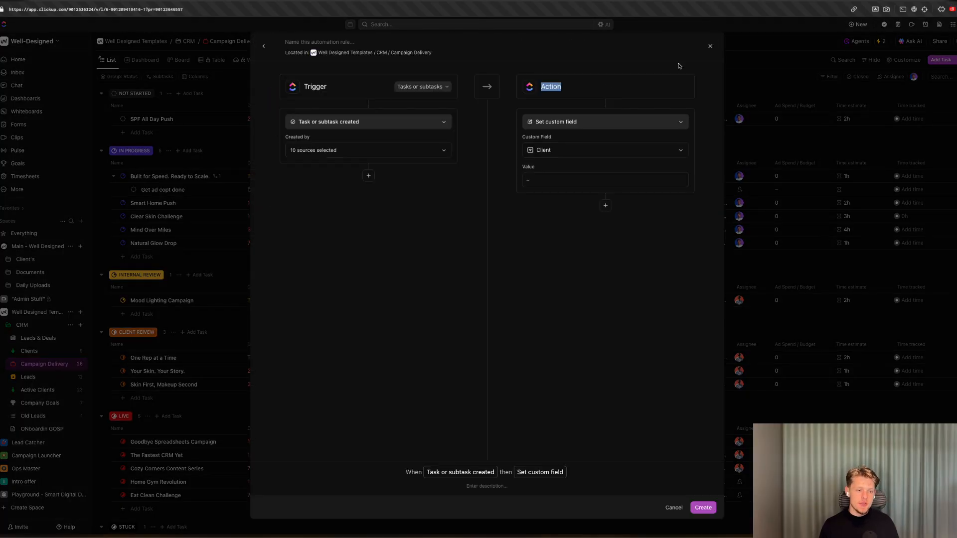
pyautogui.click(386, 123)
pyautogui.write('task')
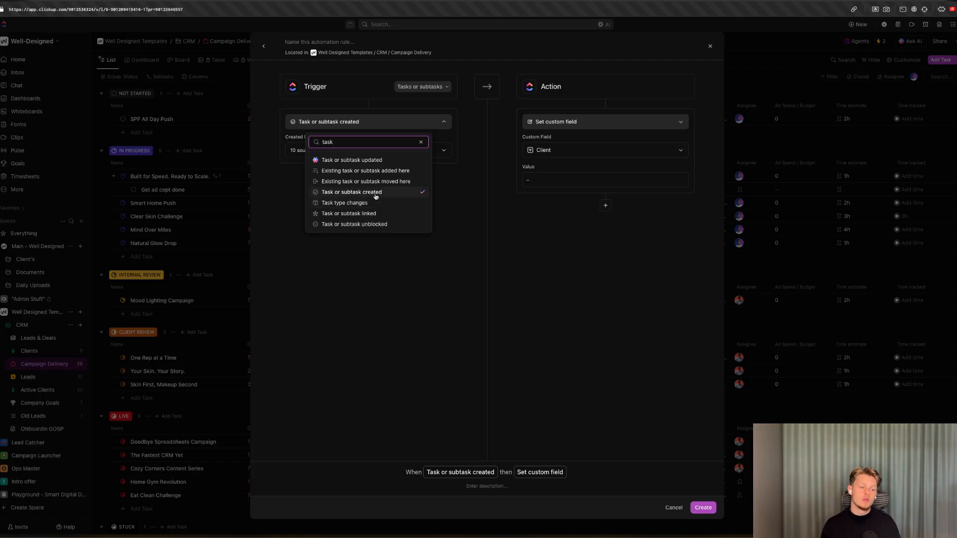
pyautogui.click(466, 203)
pyautogui.click(363, 150)
pyautogui.click(453, 192)
# Add a condition to the automation so Status is any of NOT STARTED.
pyautogui.click(369, 176)
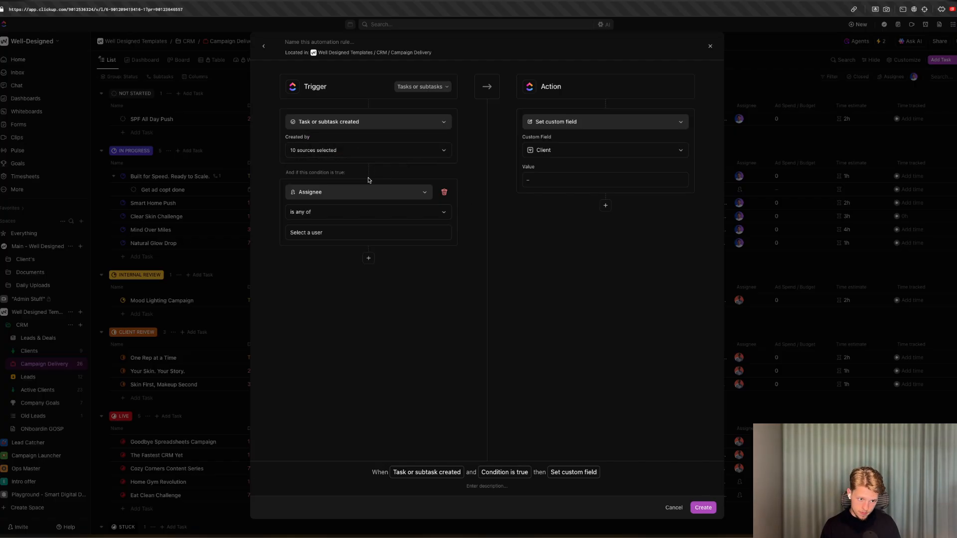
pyautogui.click(366, 192)
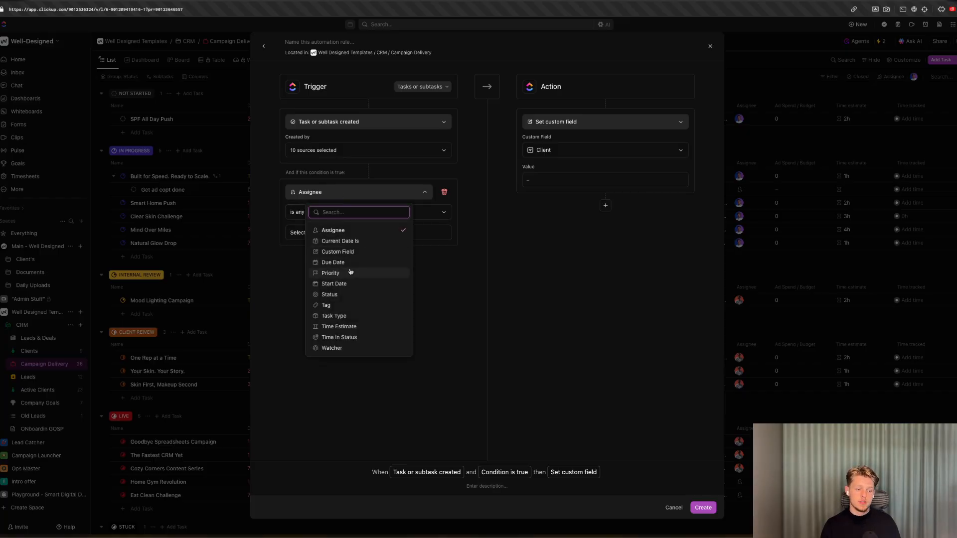
pyautogui.click(349, 295)
pyautogui.click(307, 234)
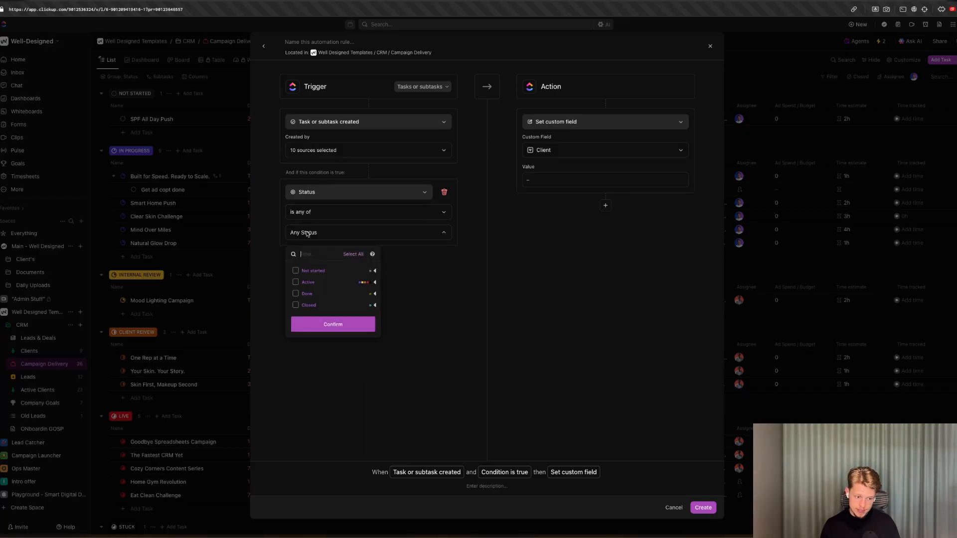
pyautogui.click(283, 271)
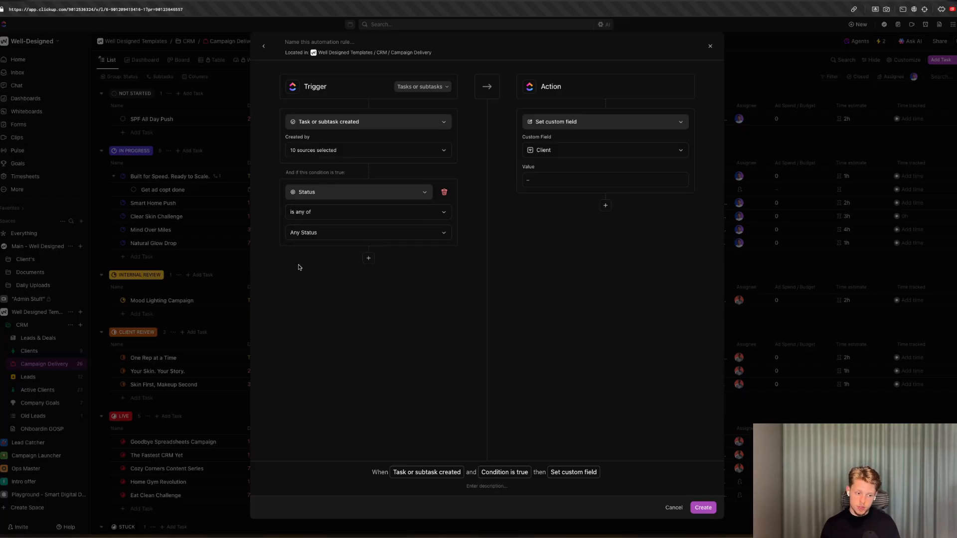
pyautogui.click(301, 240)
pyautogui.click(295, 271)
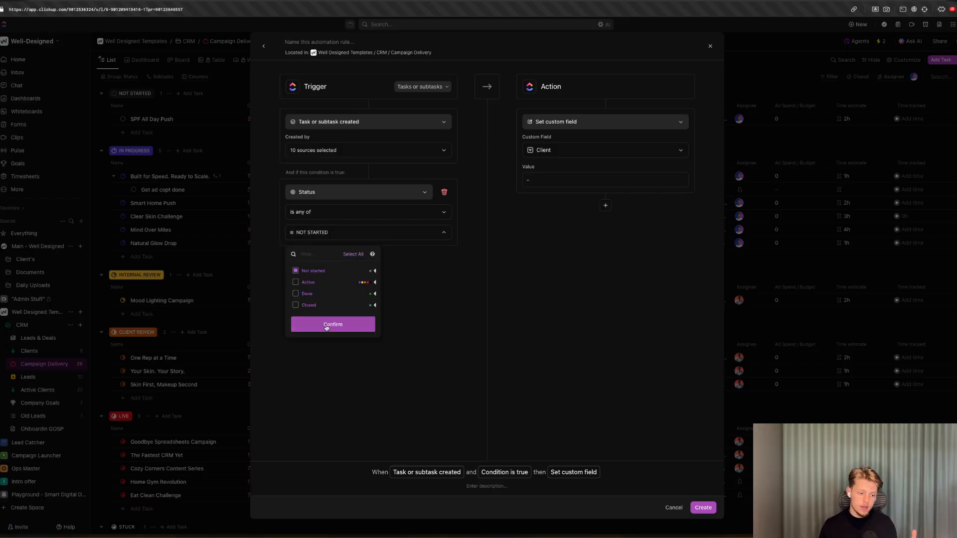
pyautogui.click(327, 326)
# Choose Call webhook as the automation's action.
pyautogui.click(564, 123)
pyautogui.write('ca')
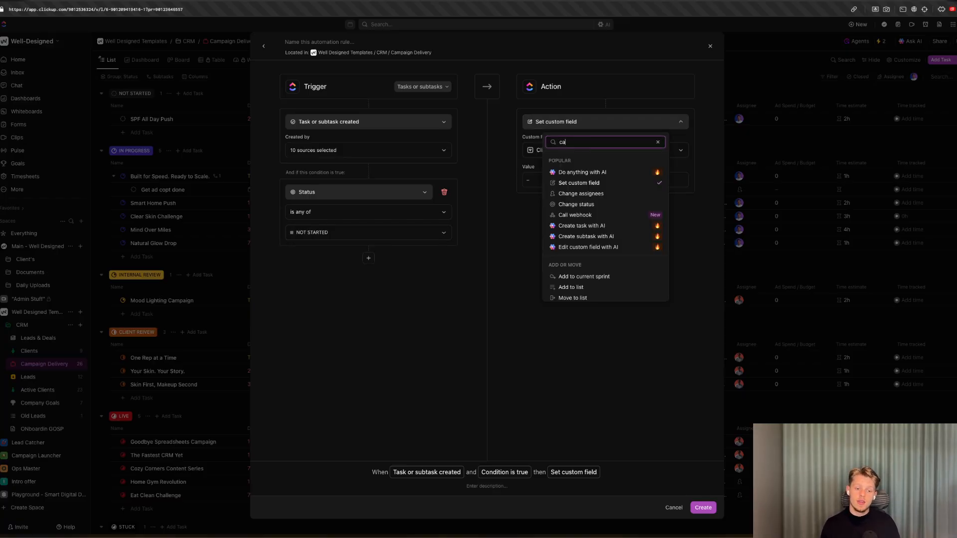
pyautogui.click(582, 172)
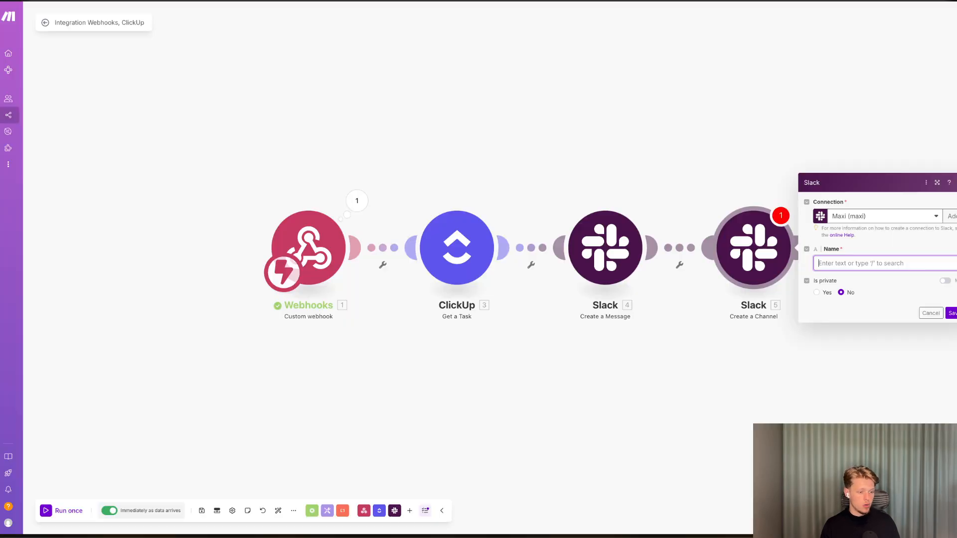
# Back in Make, save the scenario's changes and go to the scenarios list.
pyautogui.click(19, 120)
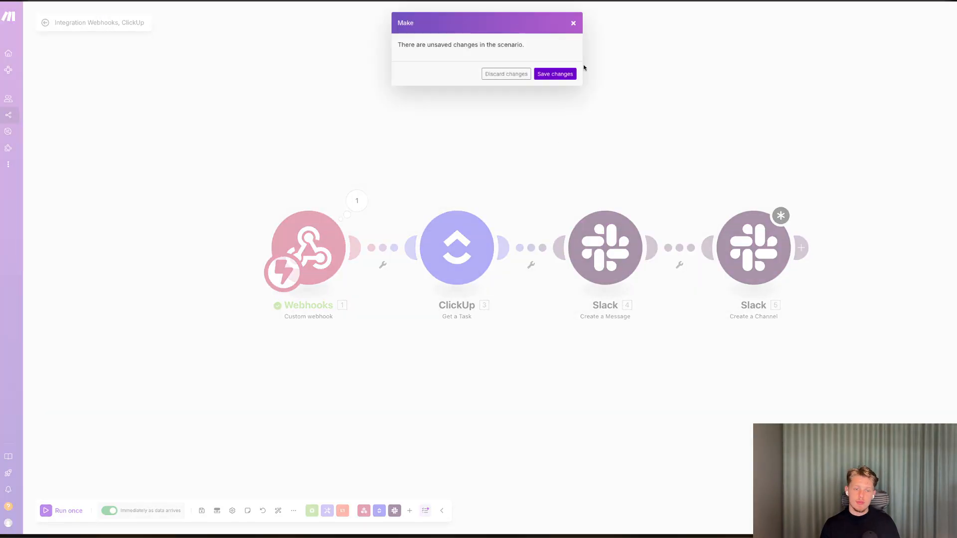
pyautogui.click(556, 74)
pyautogui.click(507, 298)
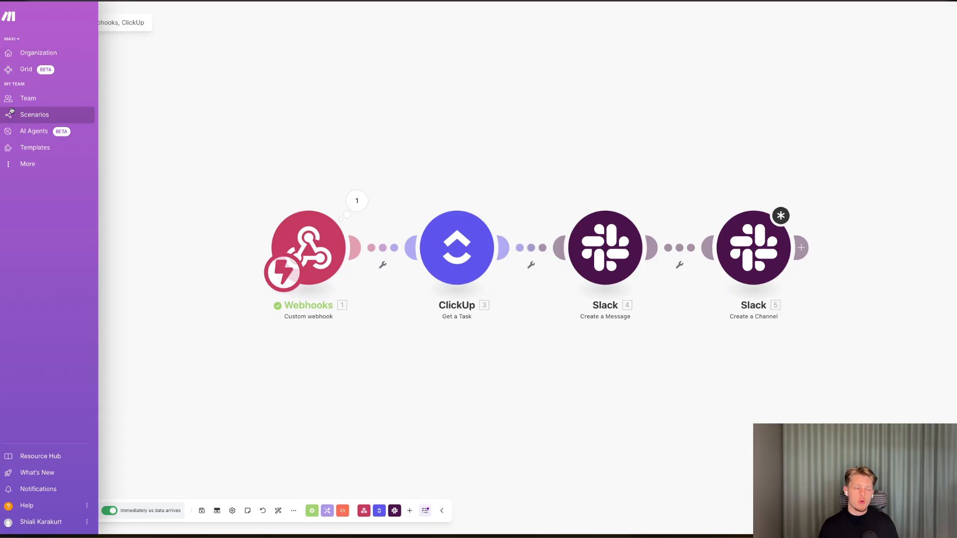
pyautogui.click(15, 115)
pyautogui.click(528, 76)
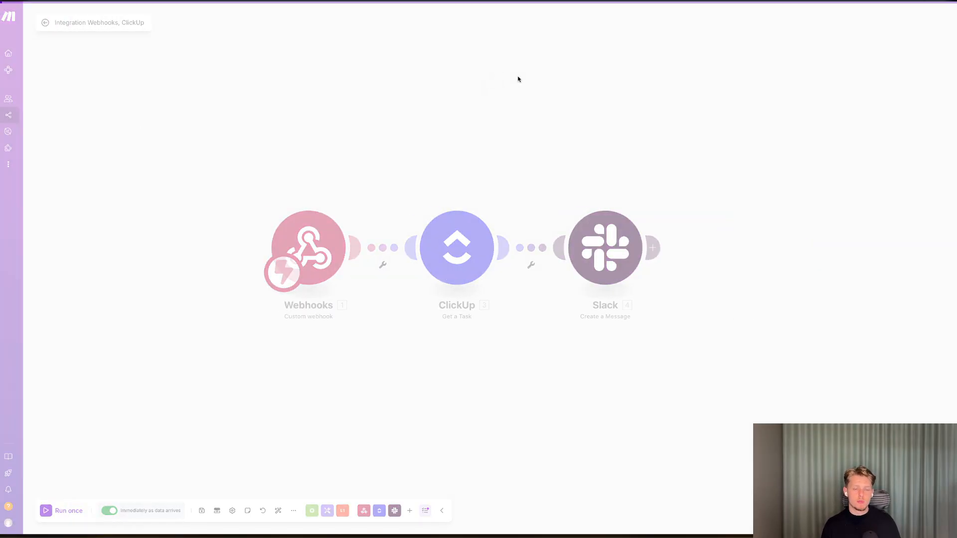
# Create a new scenario starting with a Webhooks Custom webhook trigger.
pyautogui.click(921, 18)
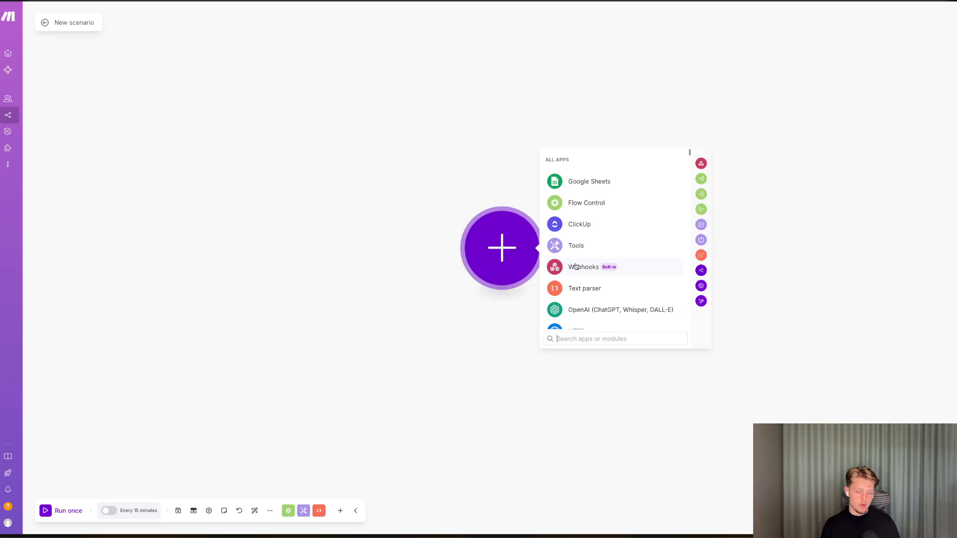
pyautogui.click(573, 265)
pyautogui.click(578, 262)
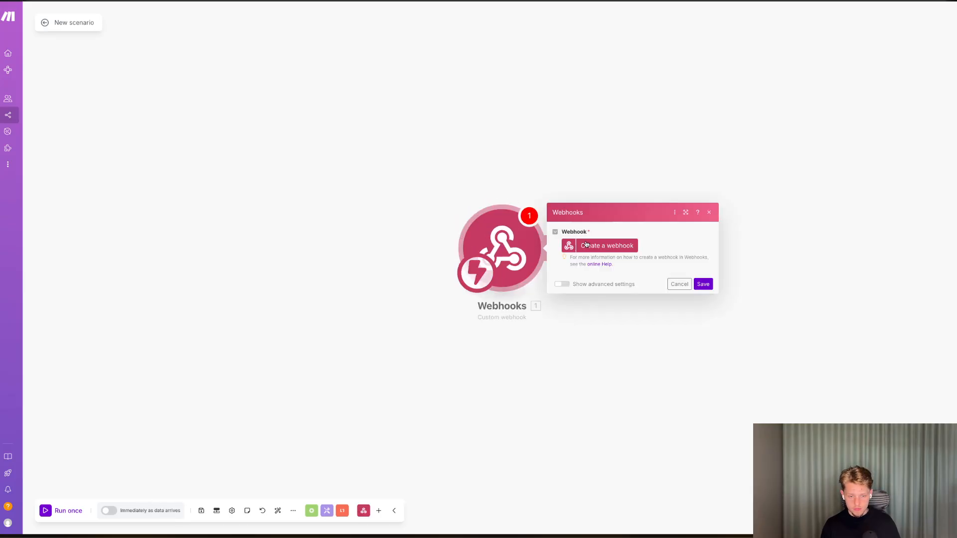
# Create a new webhook named Create Channel and copy its address to the clipboard.
pyautogui.click(603, 244)
pyautogui.click(669, 190)
pyautogui.hotkey('ctrl', 'a')
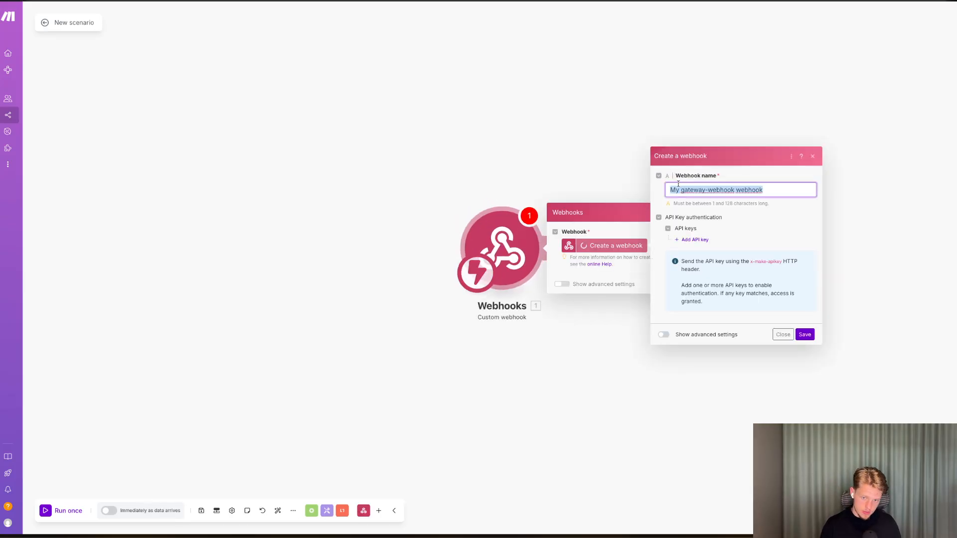
pyautogui.press('BackSpace')
pyautogui.write('Create Channel')
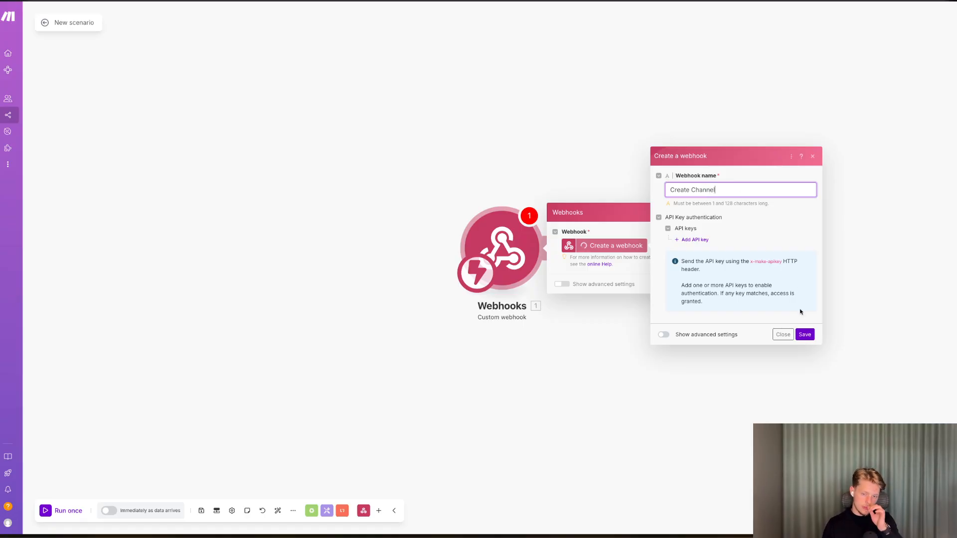
pyautogui.click(804, 334)
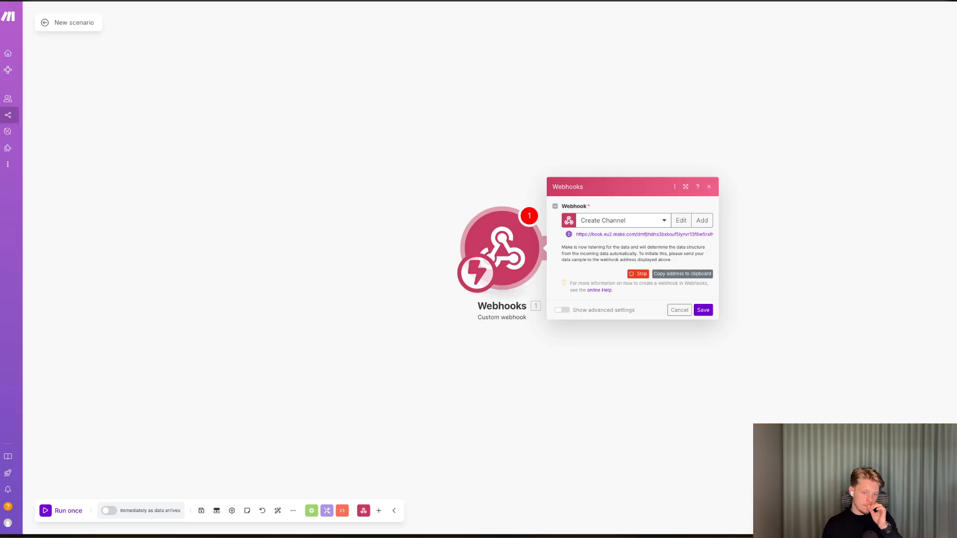
pyautogui.click(685, 276)
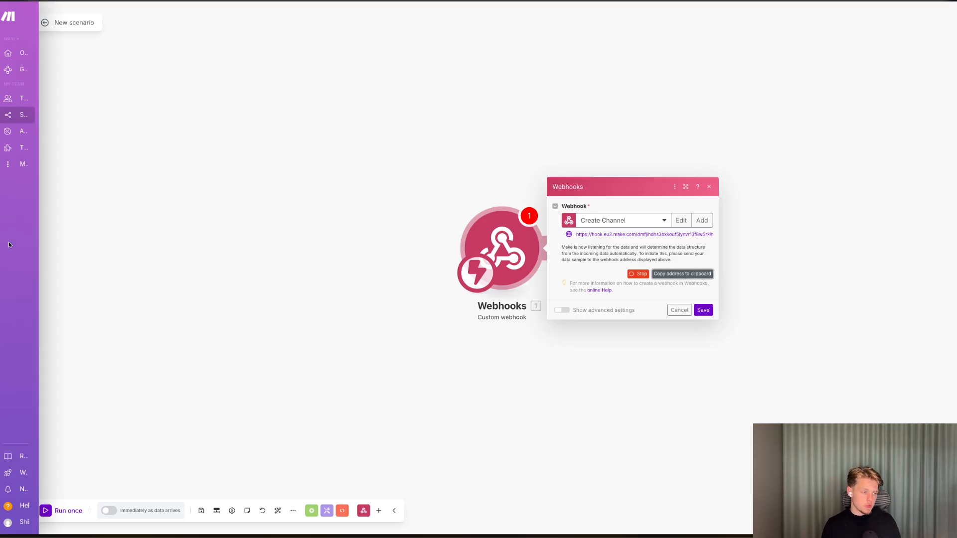
# Switch to ClickUp, paste the webhook address into the Call webhook action's URL, and create the automation.
pyautogui.hotkey('ctrl', 'Tab')
pyautogui.click(598, 150)
pyautogui.hotkey('ctrl', 'v')
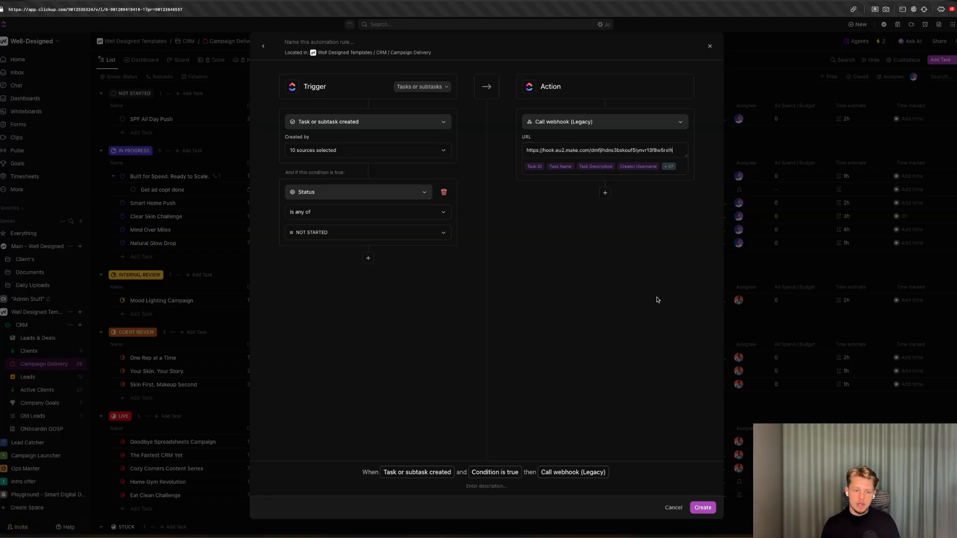
pyautogui.click(703, 511)
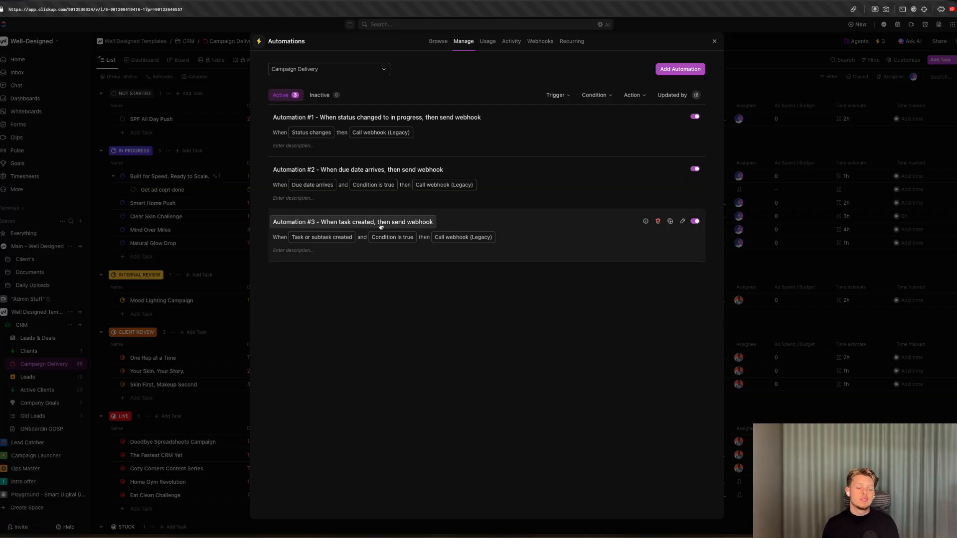
# Open Automation #3 to review its trigger, condition and action, then return to Make.
pyautogui.click(464, 229)
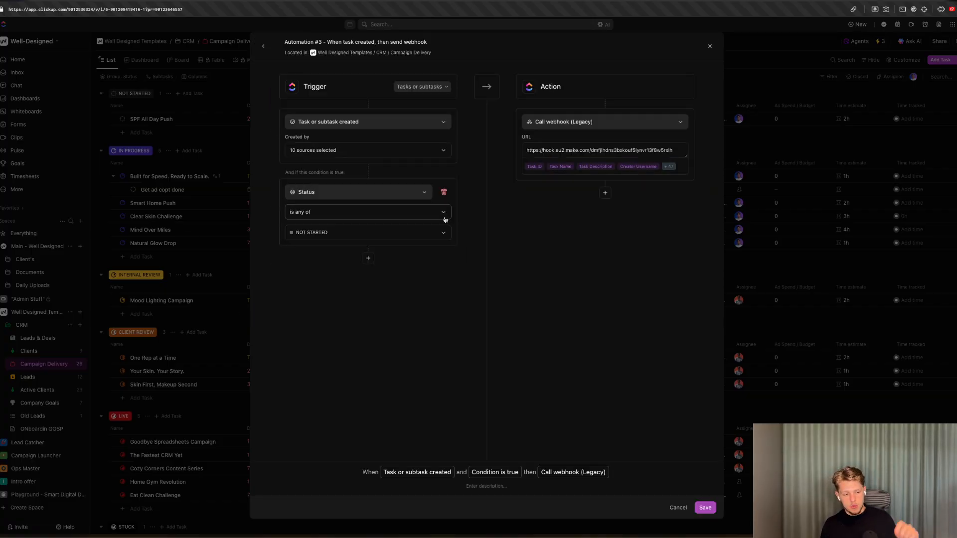
pyautogui.click(169, 232)
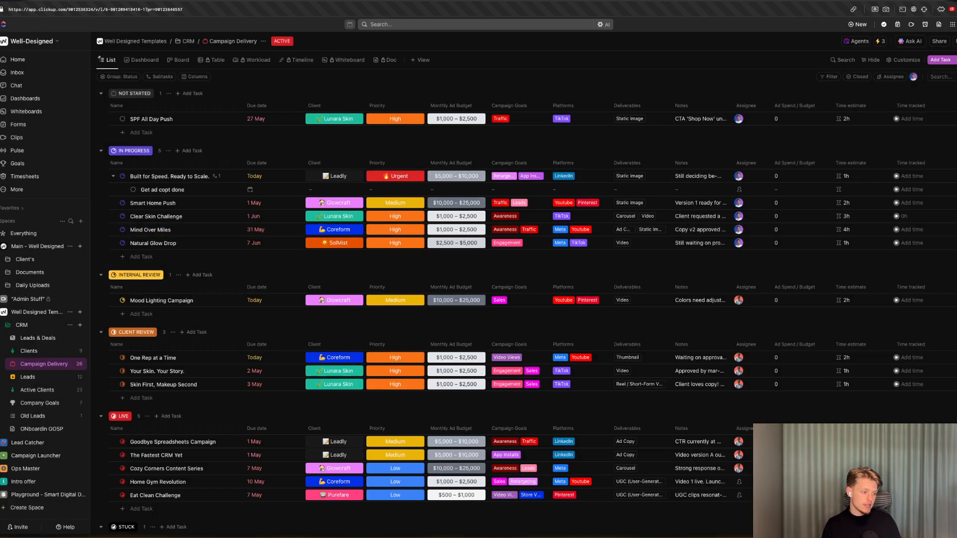
pyautogui.click(1, 279)
# Select the Create Channel hook in the Webhooks trigger module and save the scenario.
pyautogui.click(701, 310)
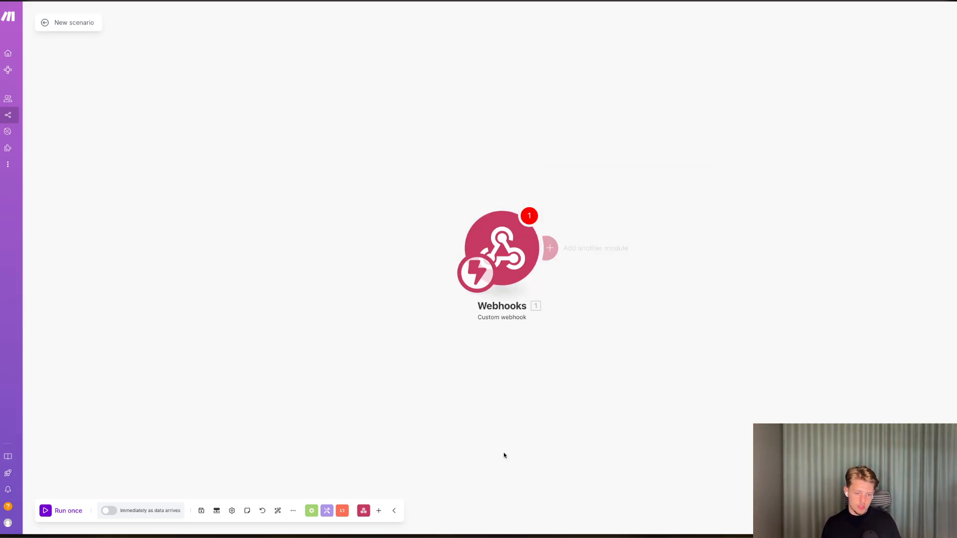
pyautogui.click(202, 511)
pyautogui.click(501, 249)
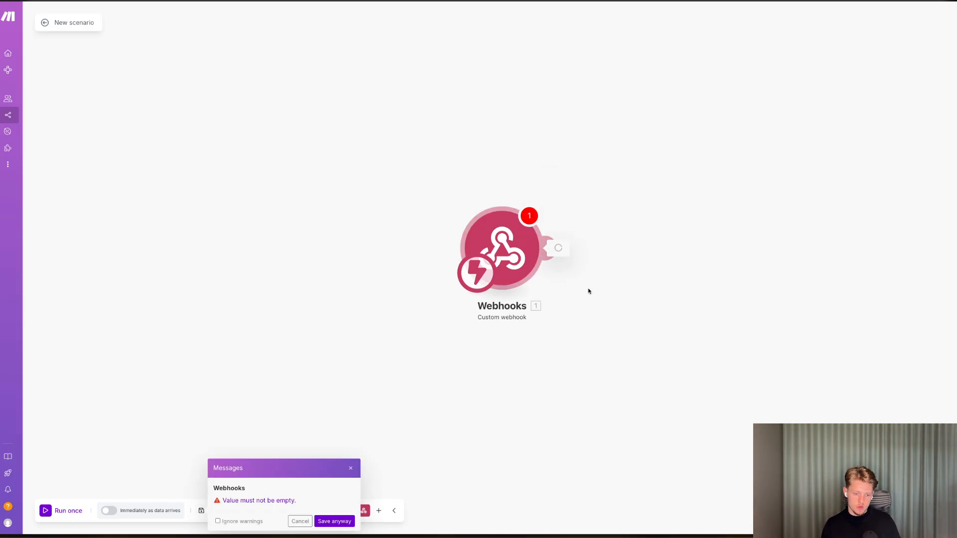
pyautogui.click(703, 284)
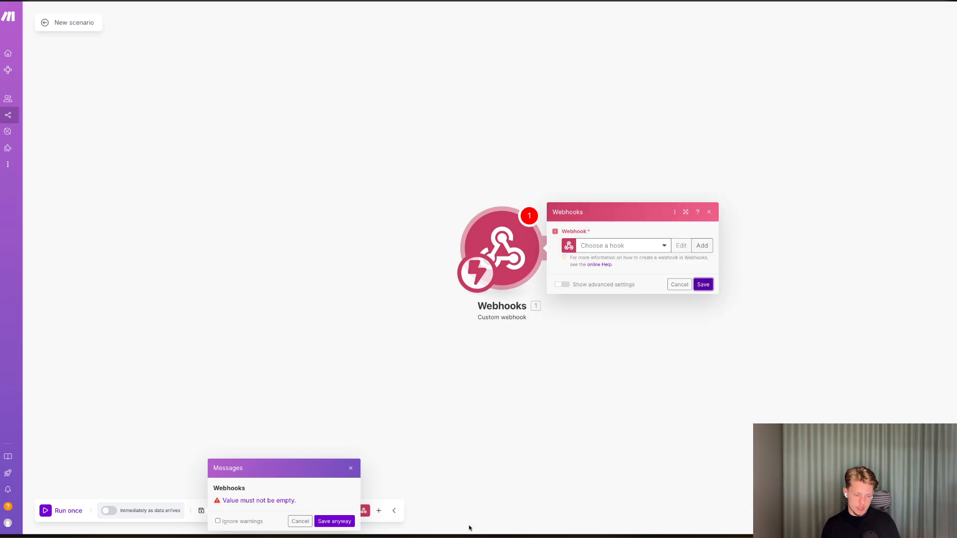
pyautogui.click(348, 521)
pyautogui.click(619, 247)
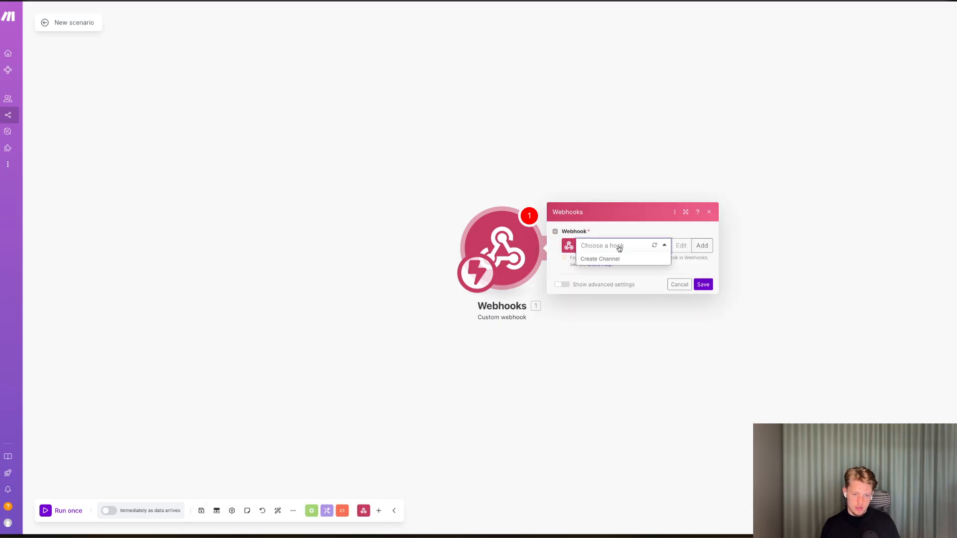
pyautogui.click(615, 259)
pyautogui.click(703, 297)
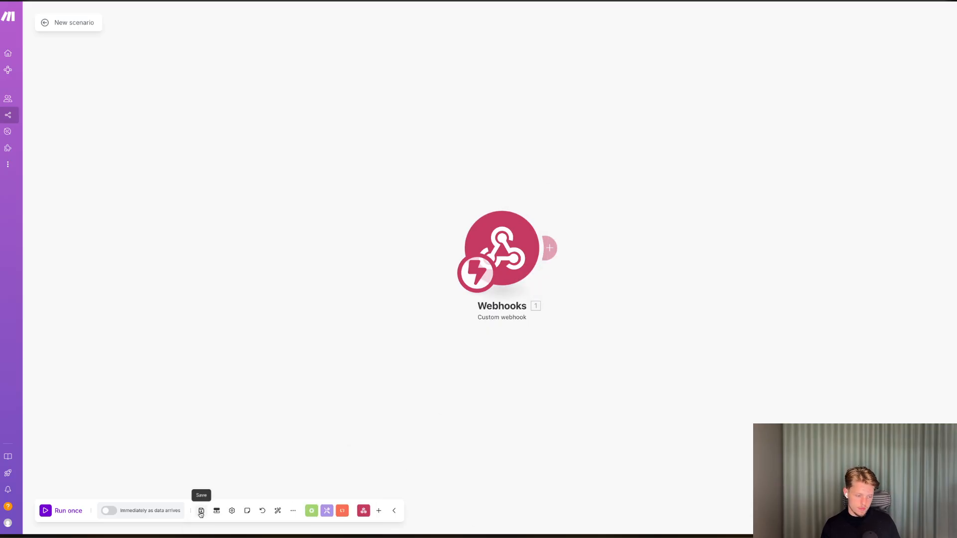
# Run the scenario once, and trigger it by adding a task named AS to the Not Started group in ClickUp.
pyautogui.click(73, 514)
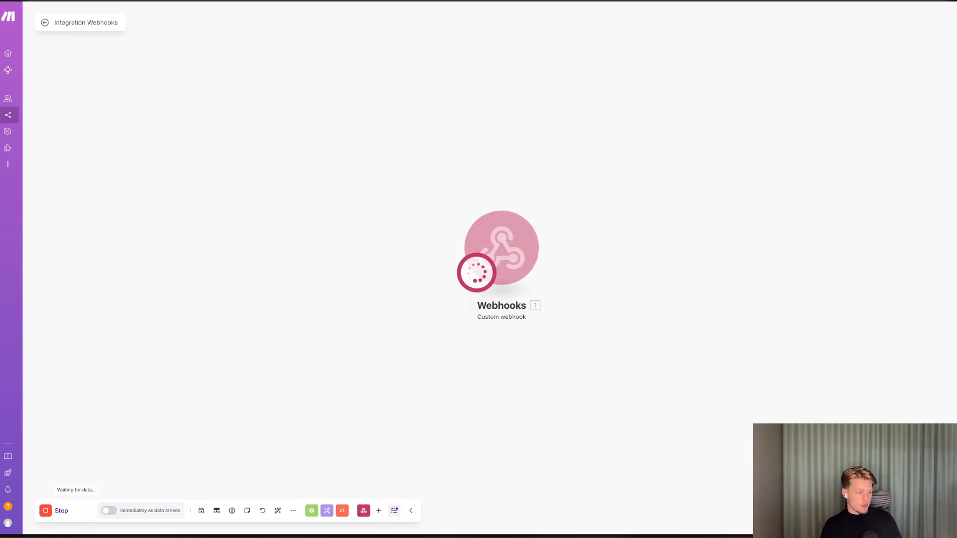
pyautogui.hotkey('ctrl', 'Tab')
pyautogui.click(142, 131)
pyautogui.write('AS')
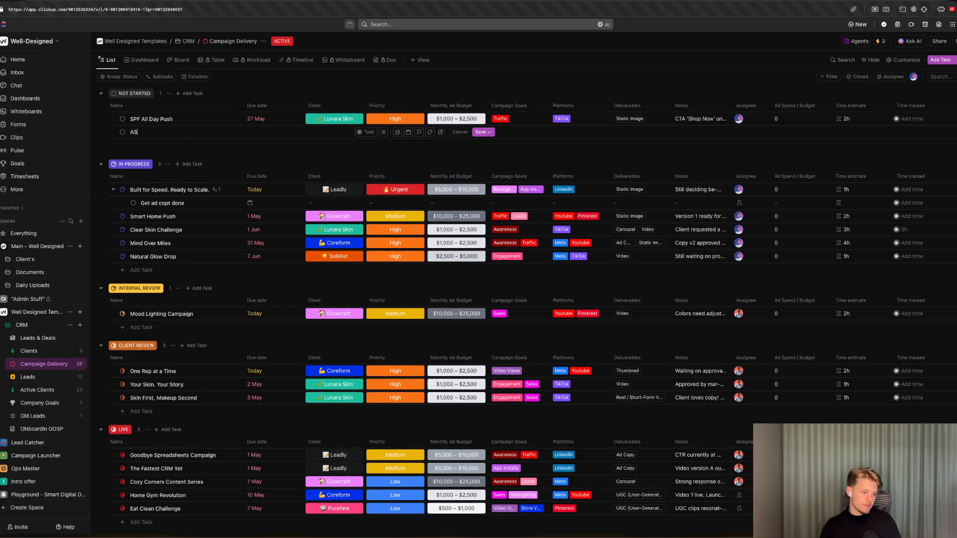
pyautogui.press('Return')
pyautogui.hotkey('ctrl', 'Tab')
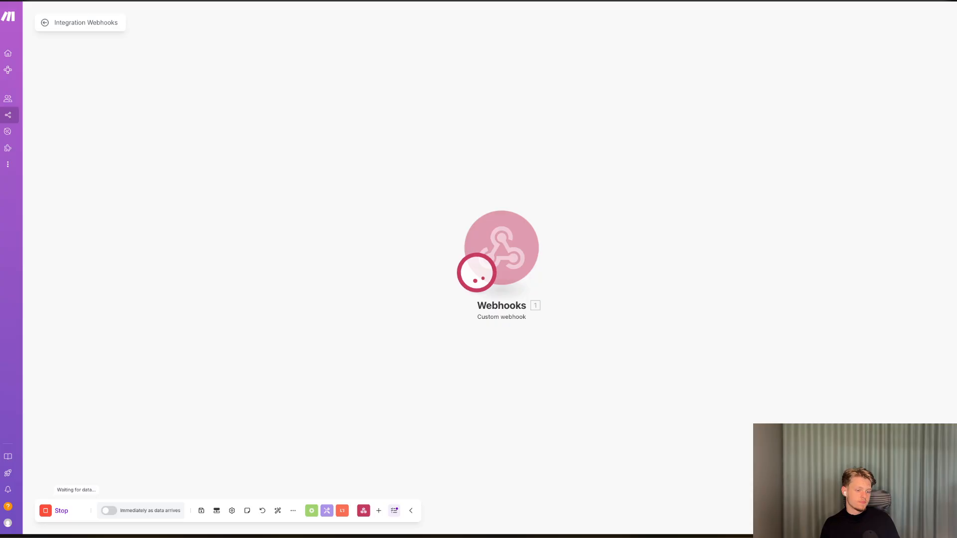
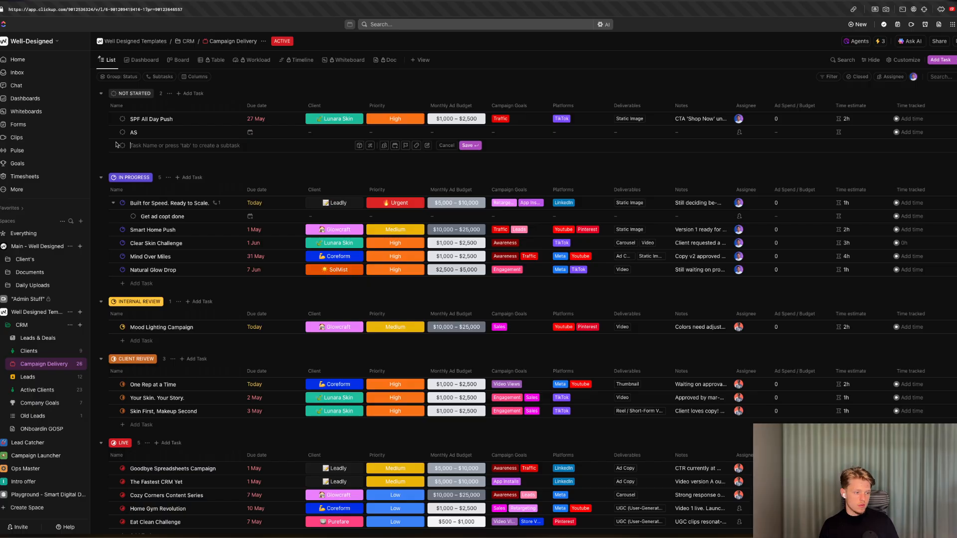
# Add a task named Test to the Not Started group to trigger the webhook.
pyautogui.write('Test')
pyautogui.press('Return')
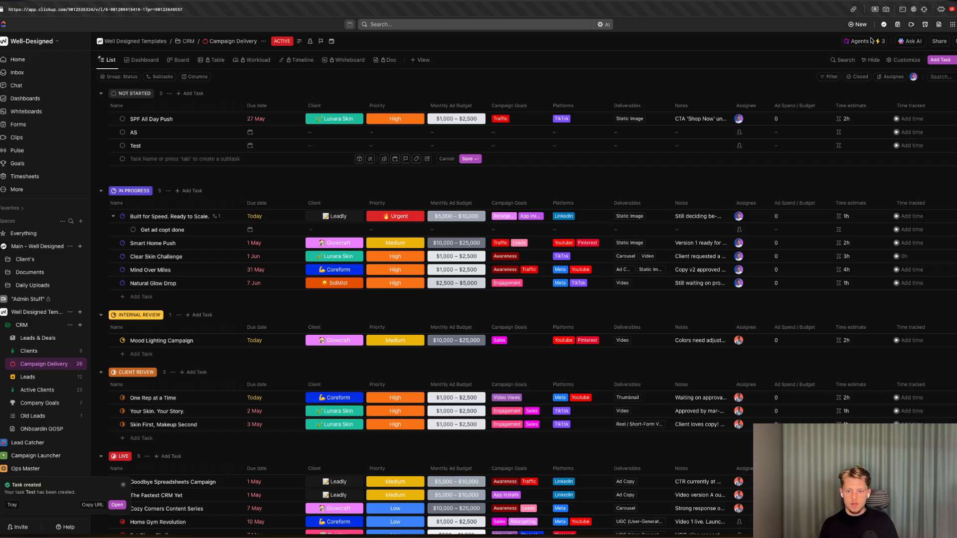
# Open Automation #3, change its trigger scope from tasks or subtasks to Tasks only, and save it.
pyautogui.click(877, 42)
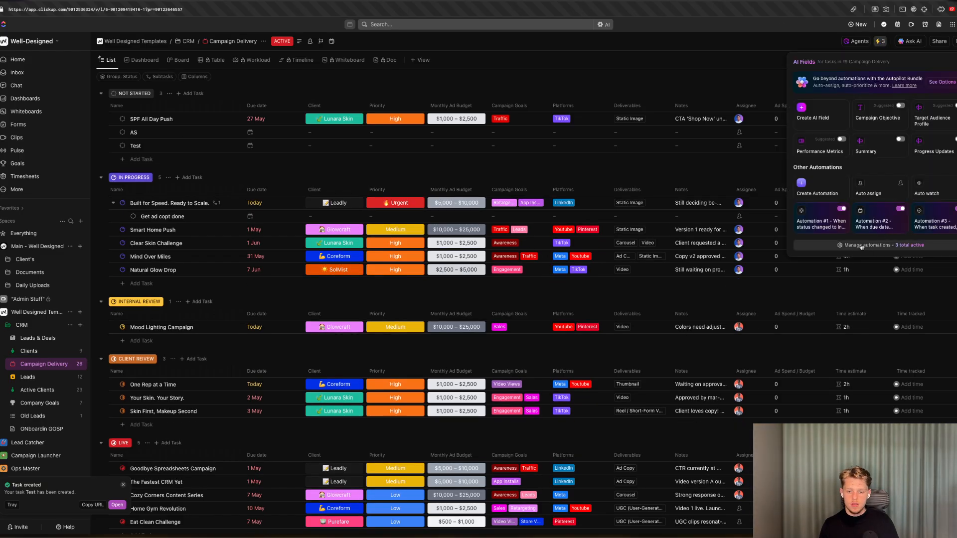
pyautogui.click(939, 221)
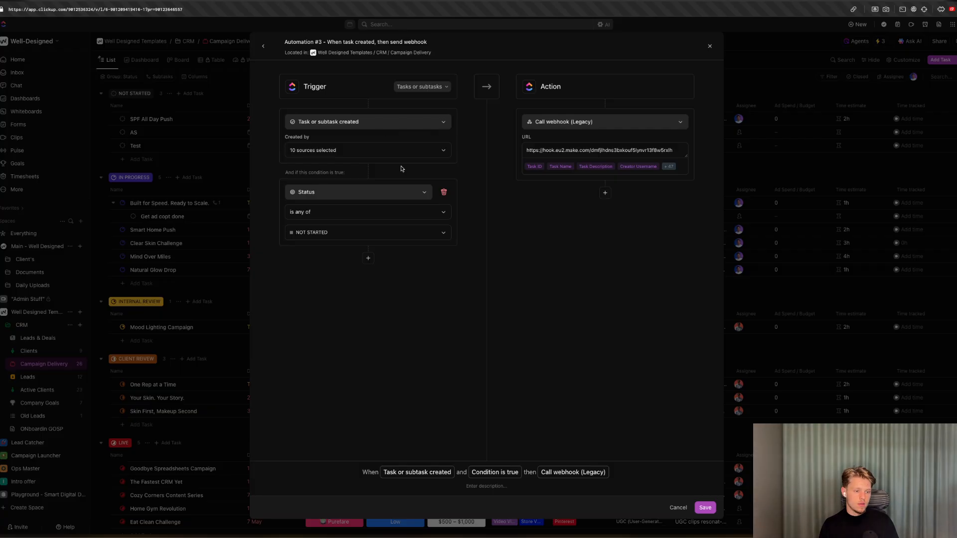
pyautogui.click(348, 125)
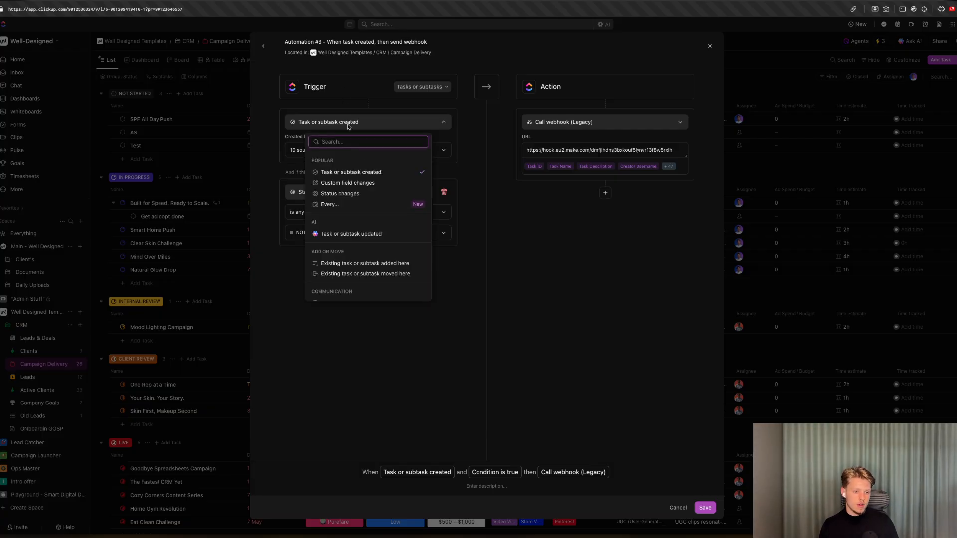
pyautogui.click(418, 86)
pyautogui.click(418, 87)
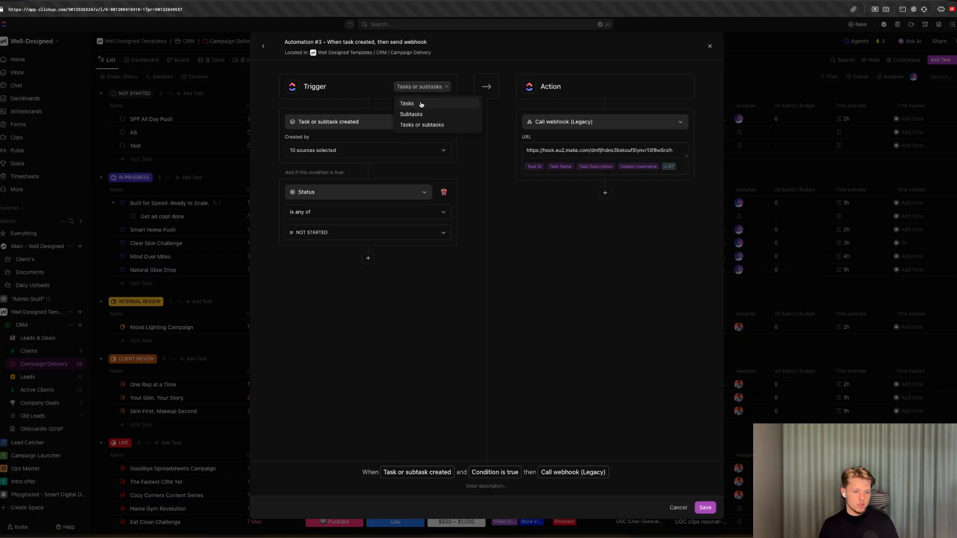
pyautogui.click(421, 104)
pyautogui.click(339, 151)
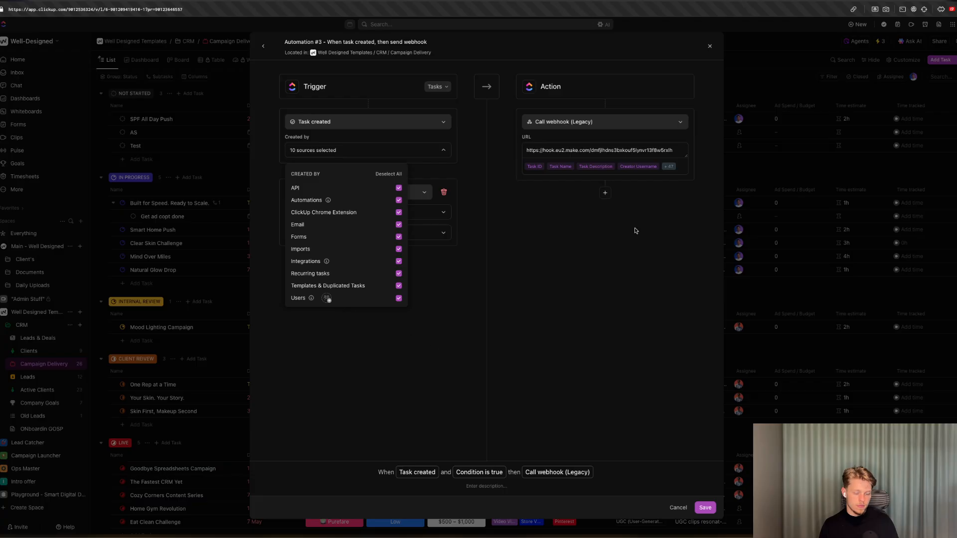
pyautogui.click(654, 216)
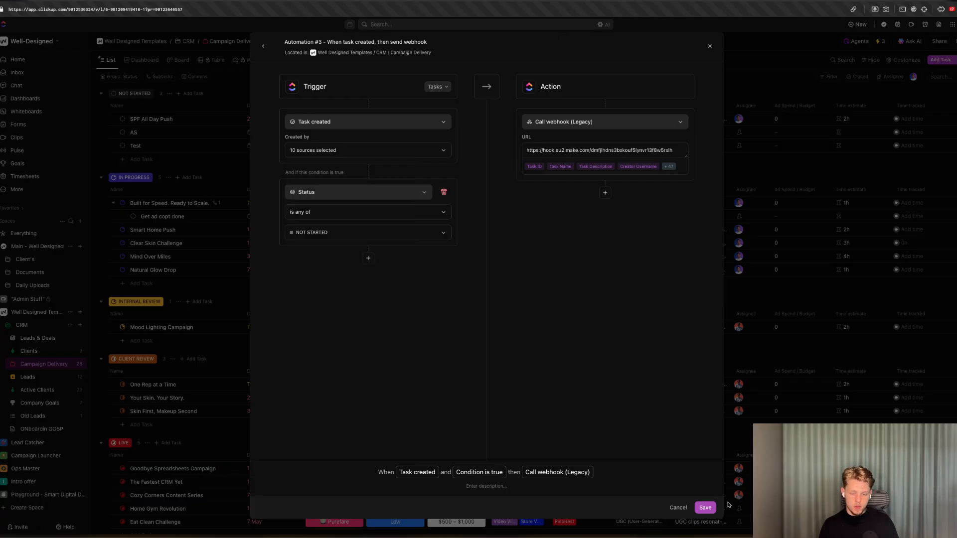
pyautogui.click(705, 508)
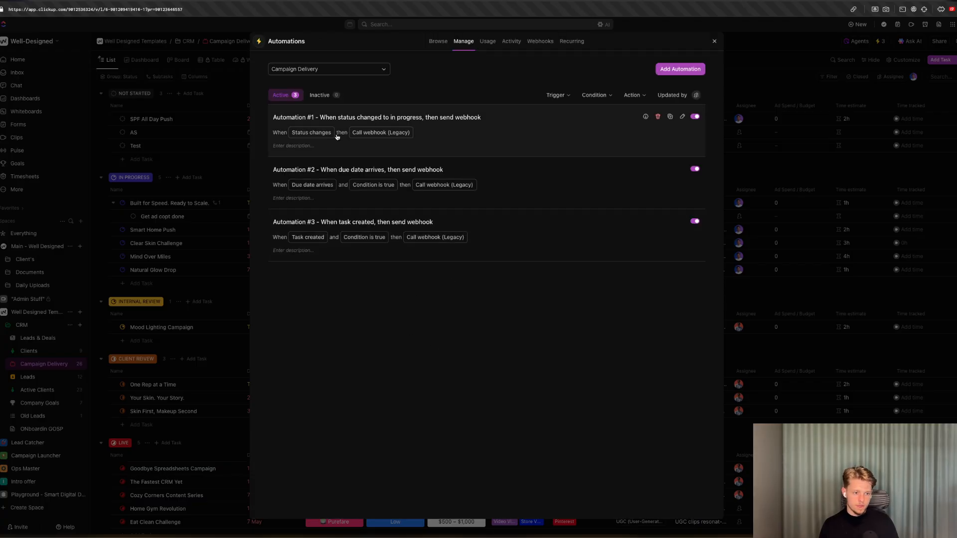
# Add another task named TEst 1 to the Not Started group.
pyautogui.press('Escape')
pyautogui.click(141, 158)
pyautogui.write('TE')
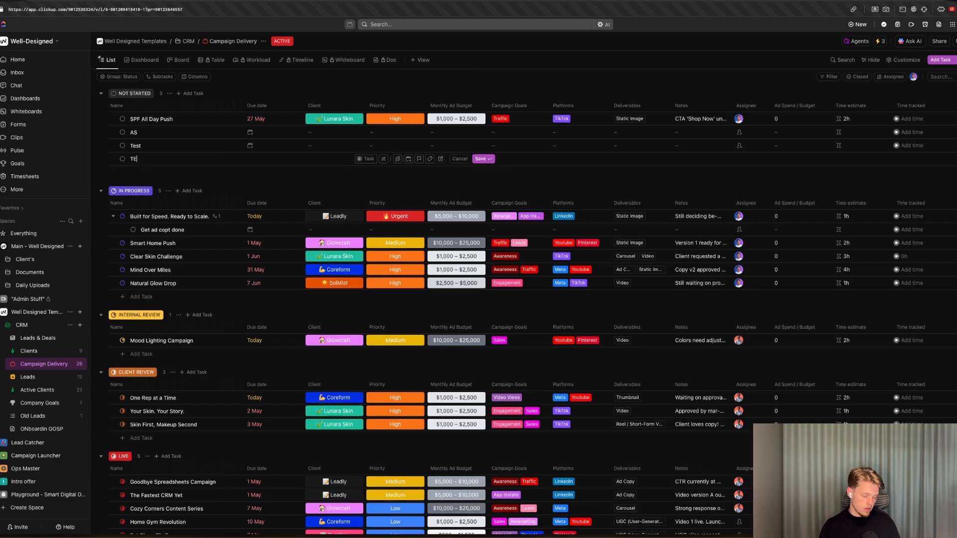
pyautogui.write('st 1')
pyautogui.press('Return')
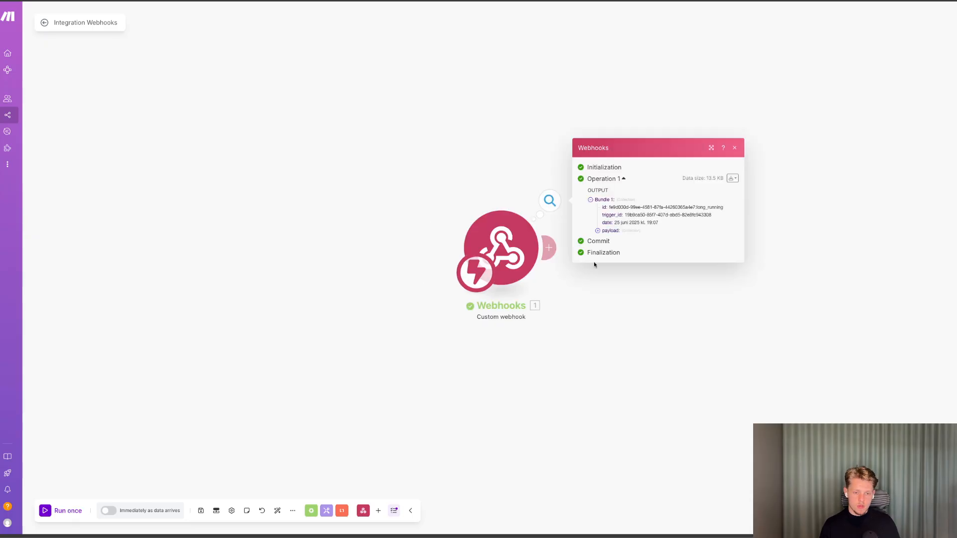
# Add a ClickUp Get a Task module after the webhook, mapping Task ID to the payload id, and save it.
pyautogui.click(597, 231)
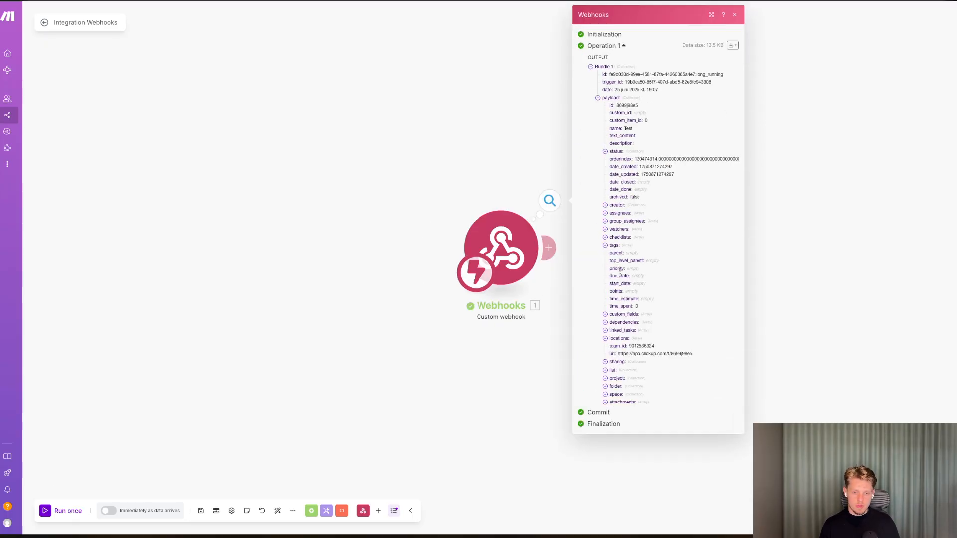
pyautogui.click(548, 247)
pyautogui.click(722, 266)
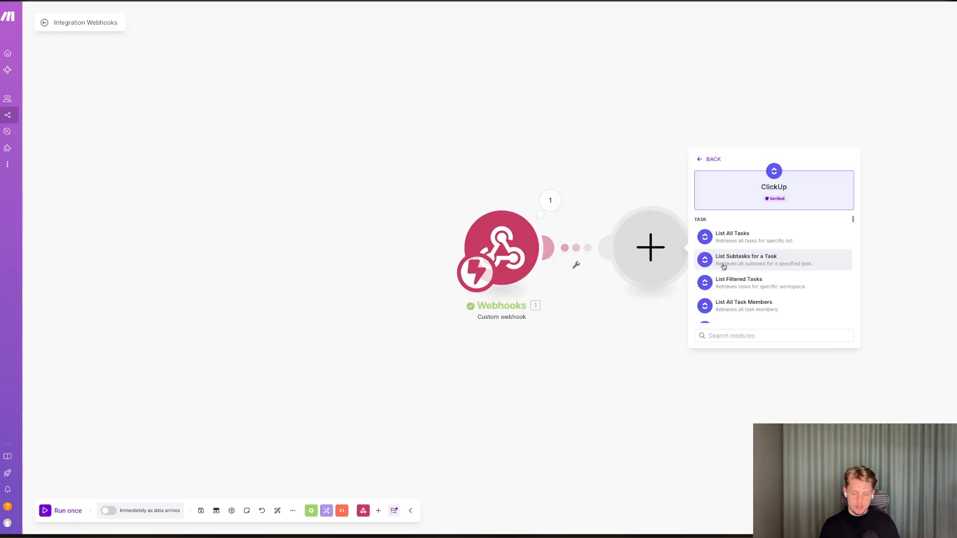
pyautogui.write('get')
pyautogui.click(723, 239)
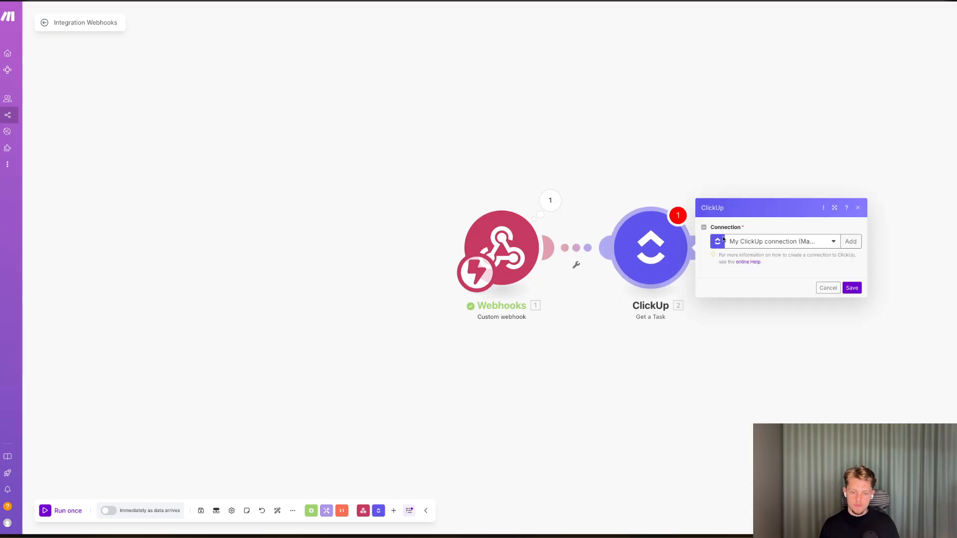
pyautogui.click(728, 288)
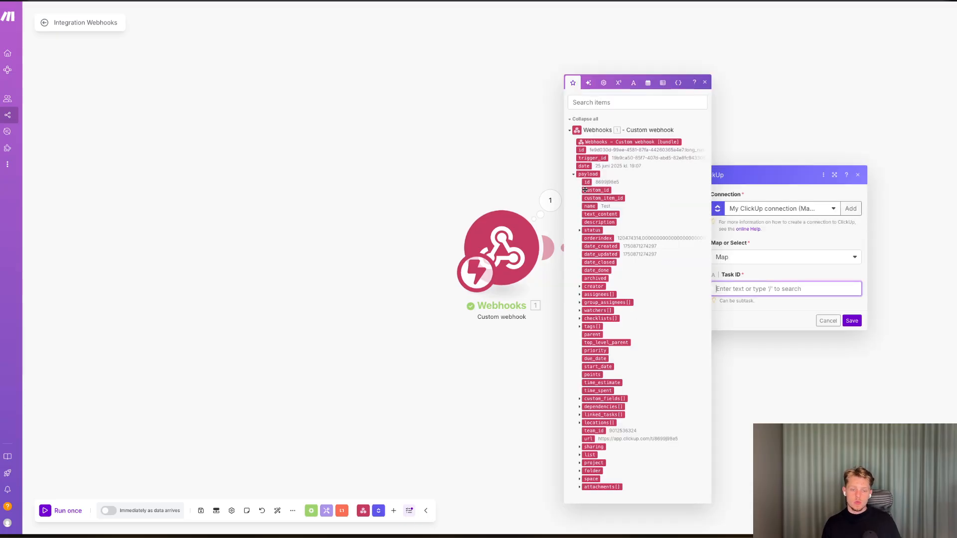
pyautogui.click(586, 182)
pyautogui.click(852, 321)
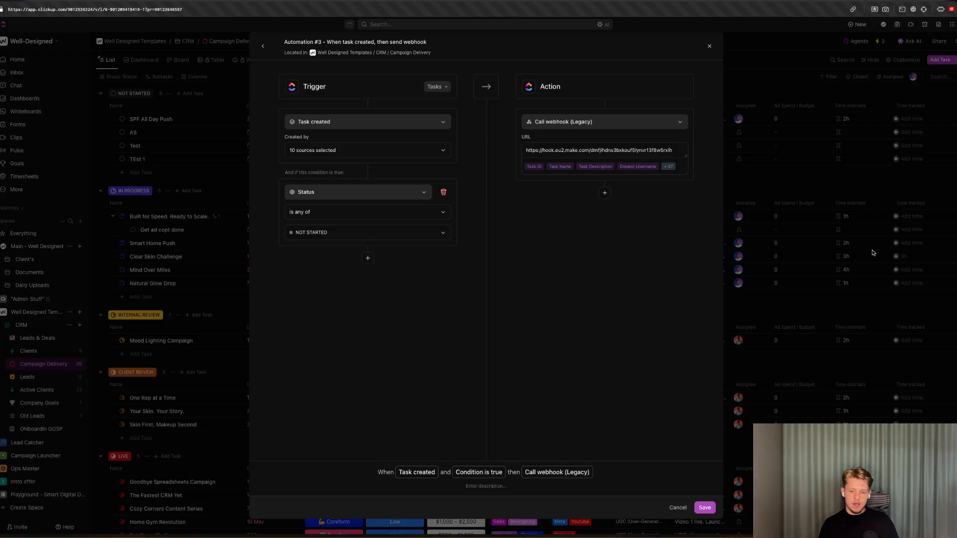
# Add a Slack Create a Channel module after the Get a Task module.
pyautogui.click(872, 253)
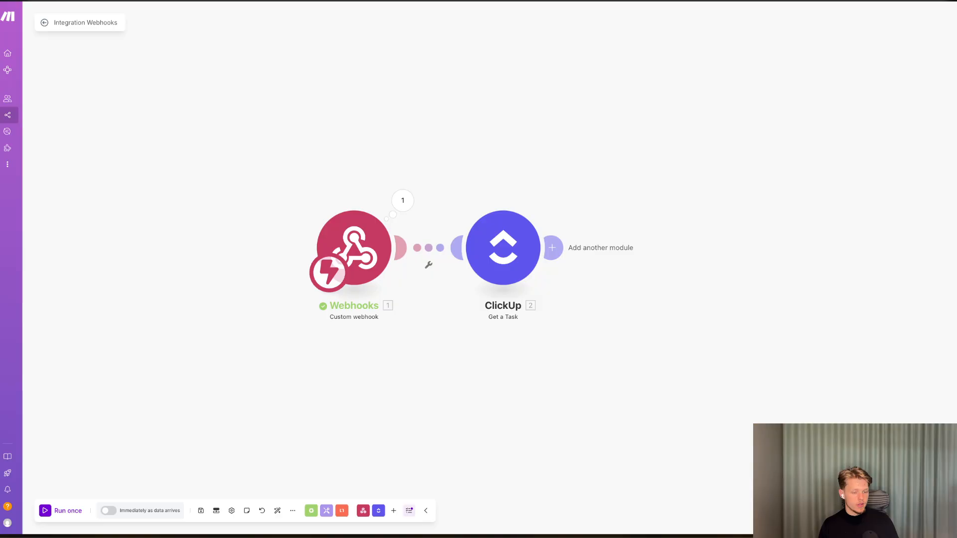
pyautogui.click(559, 260)
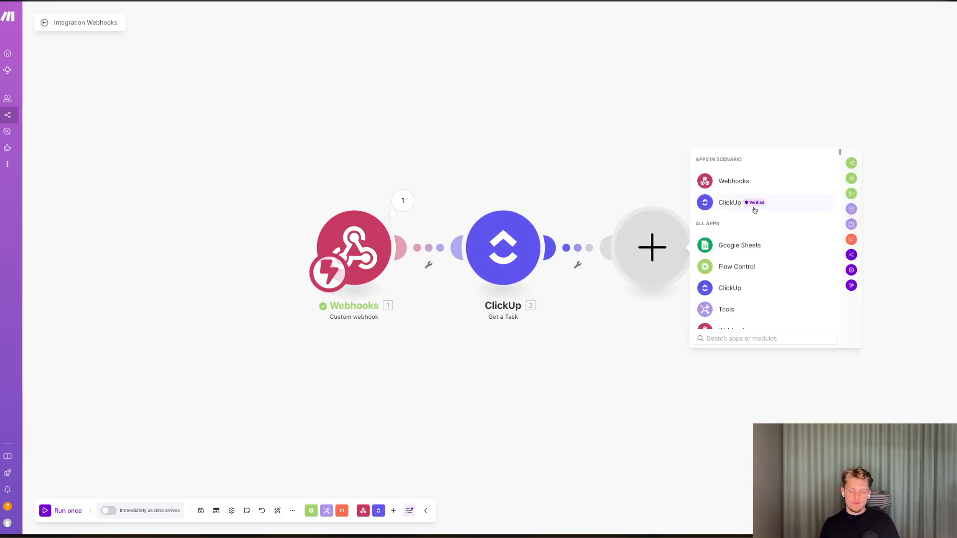
pyautogui.write('slac')
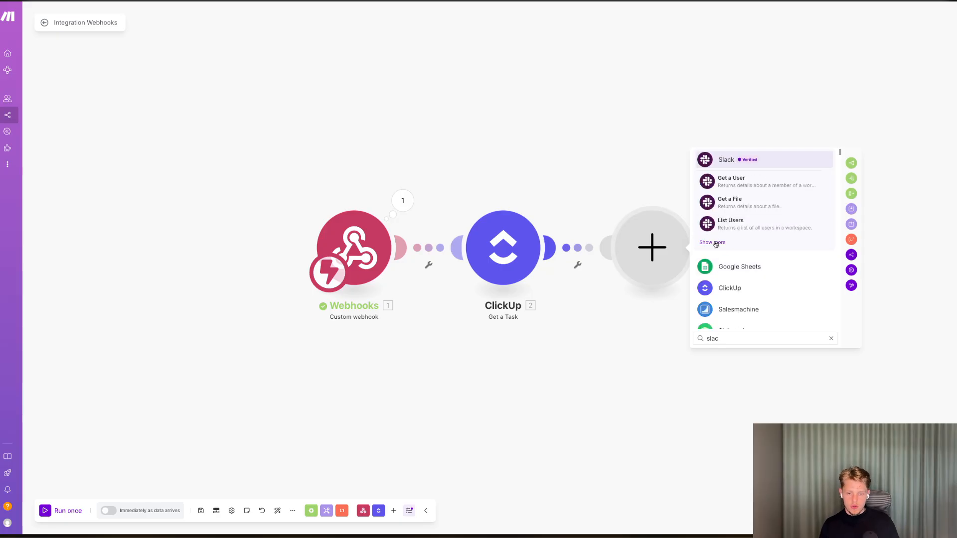
pyautogui.click(715, 243)
pyautogui.write('create')
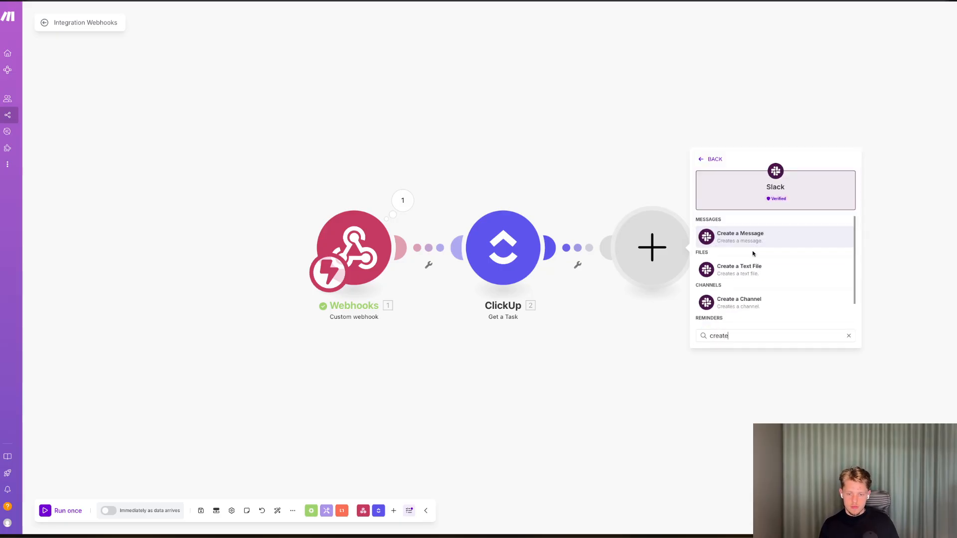
pyautogui.scroll(-1, 762, 270)
pyautogui.click(771, 278)
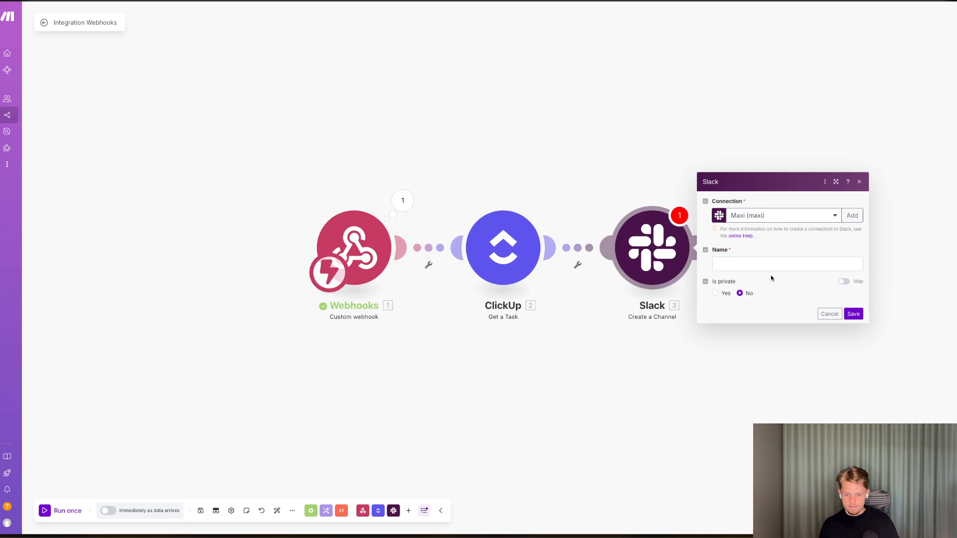
# Map the channel Name to the ClickUp Task Name and save the Slack module.
pyautogui.click(764, 264)
pyautogui.moveTo(592, 89); pyautogui.dragTo(778, 264)
pyautogui.click(777, 291)
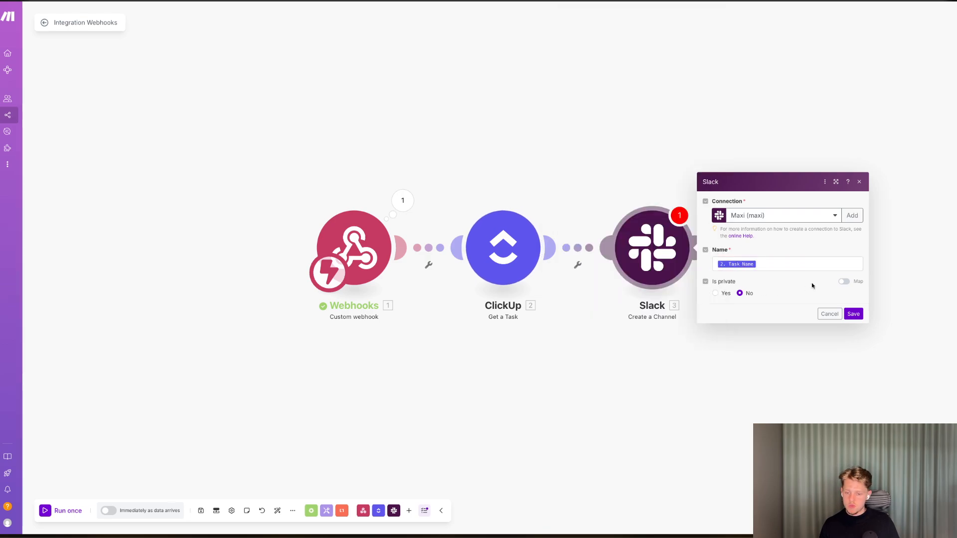
pyautogui.click(853, 313)
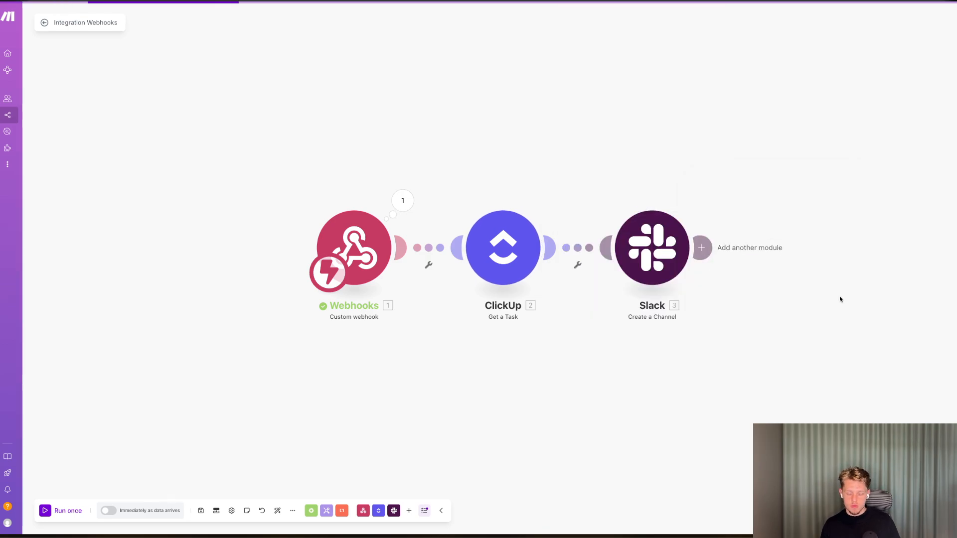
# Add a ClickUp Edit a Task with Custom Fields module after the Slack module.
pyautogui.click(647, 240)
pyautogui.click(623, 198)
pyautogui.click(698, 245)
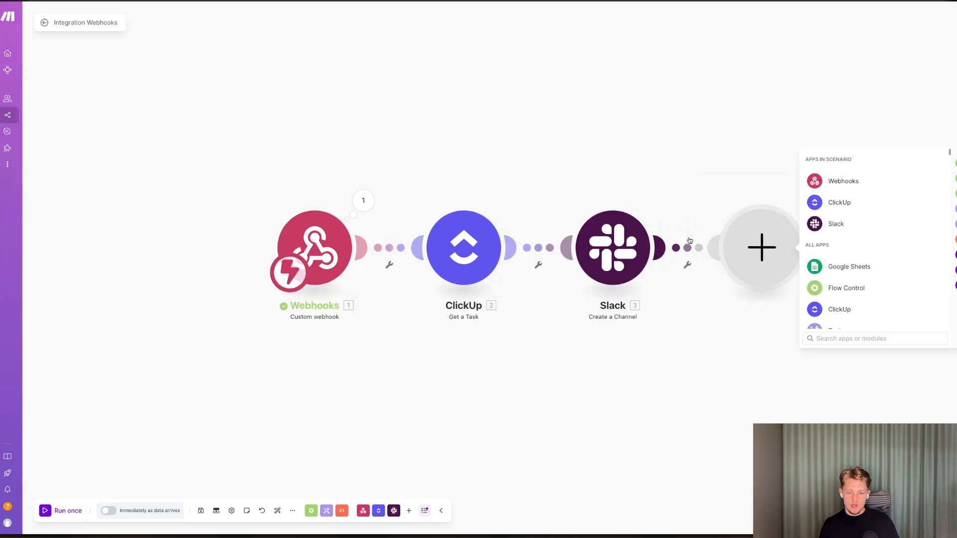
pyautogui.click(842, 223)
pyautogui.scroll(-1, 834, 253)
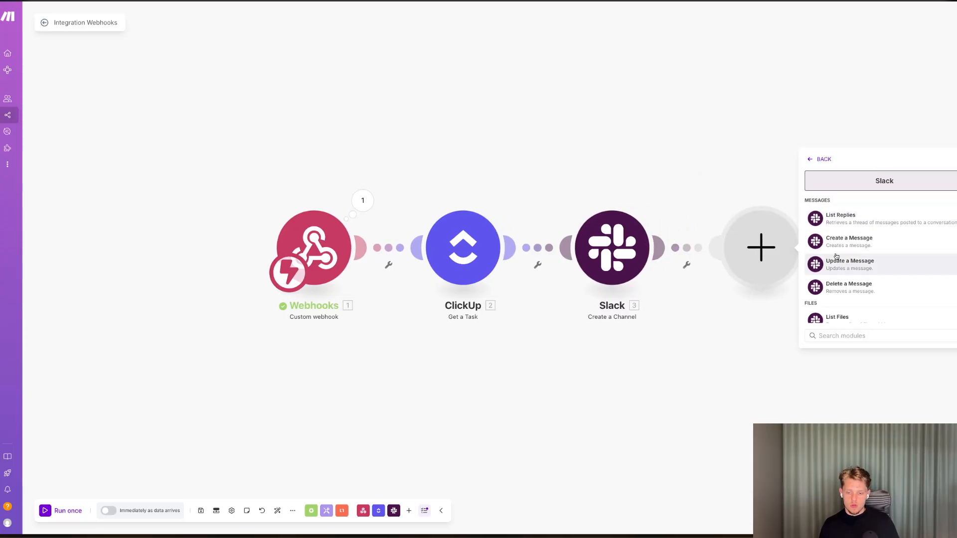
pyautogui.click(811, 159)
pyautogui.click(839, 203)
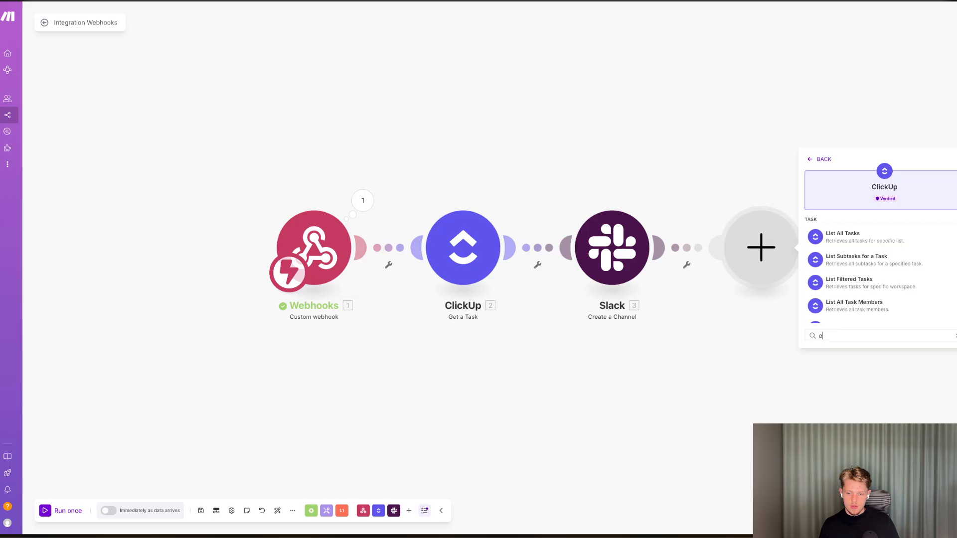
pyautogui.write('edit a')
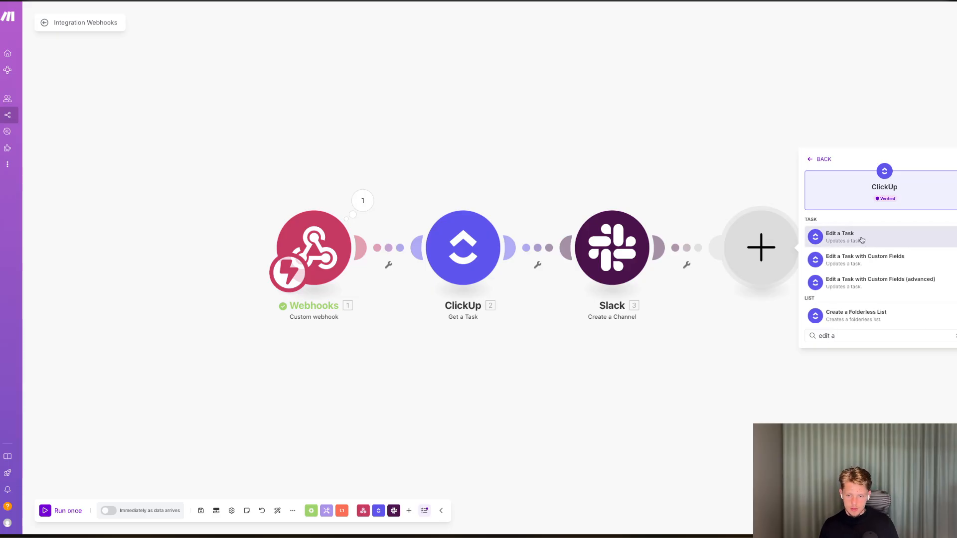
pyautogui.click(850, 258)
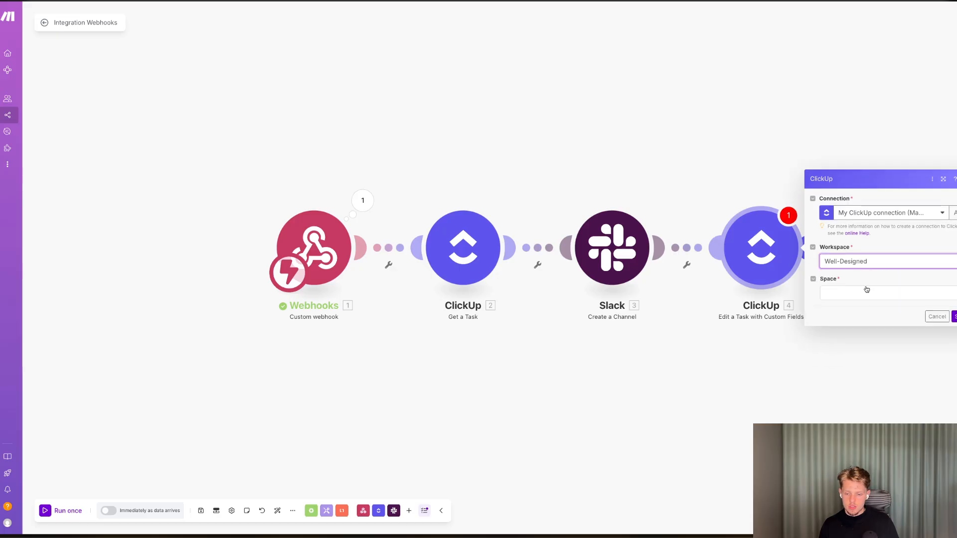
# Set the module's space to Well Designed Templates, folder to CRM and list to Campaign Delivery.
pyautogui.click(867, 292)
pyautogui.click(861, 338)
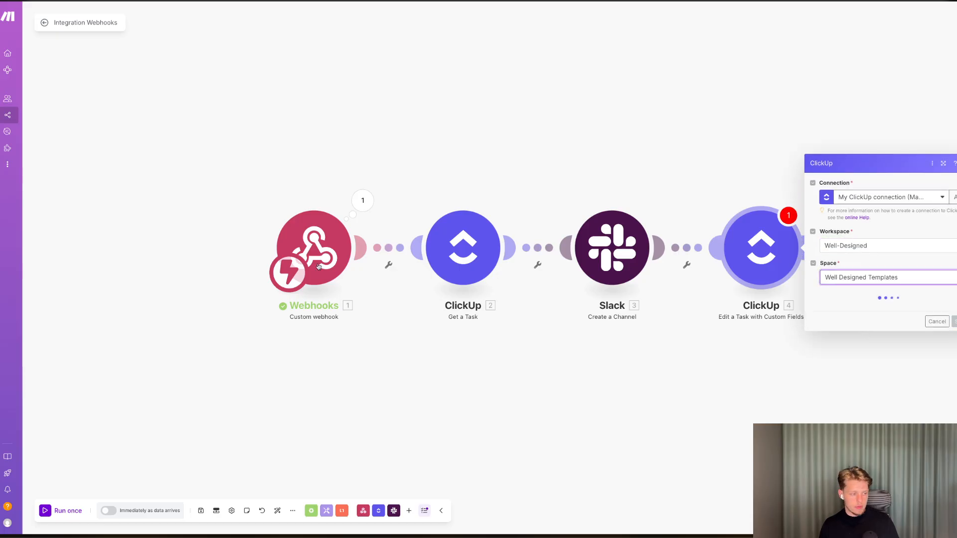
pyautogui.click(866, 312)
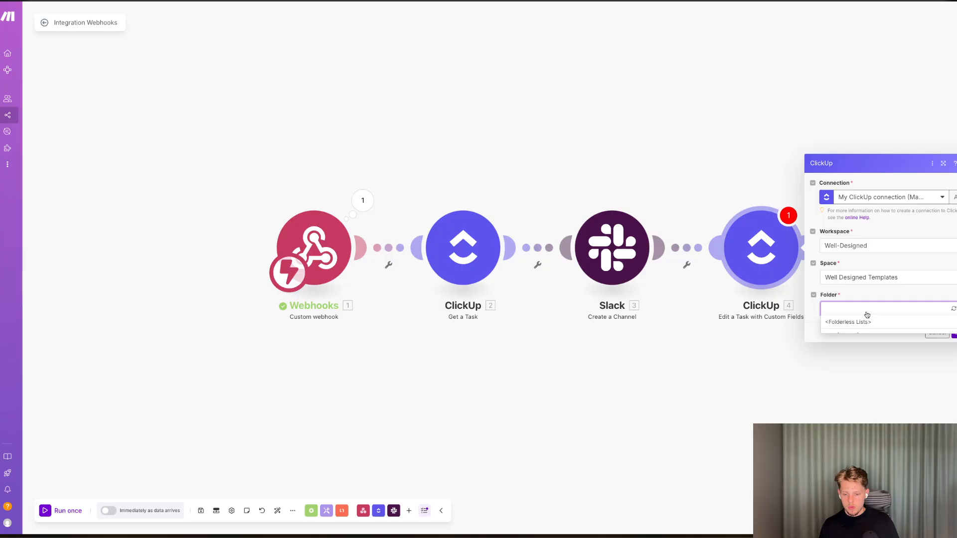
pyautogui.click(857, 331)
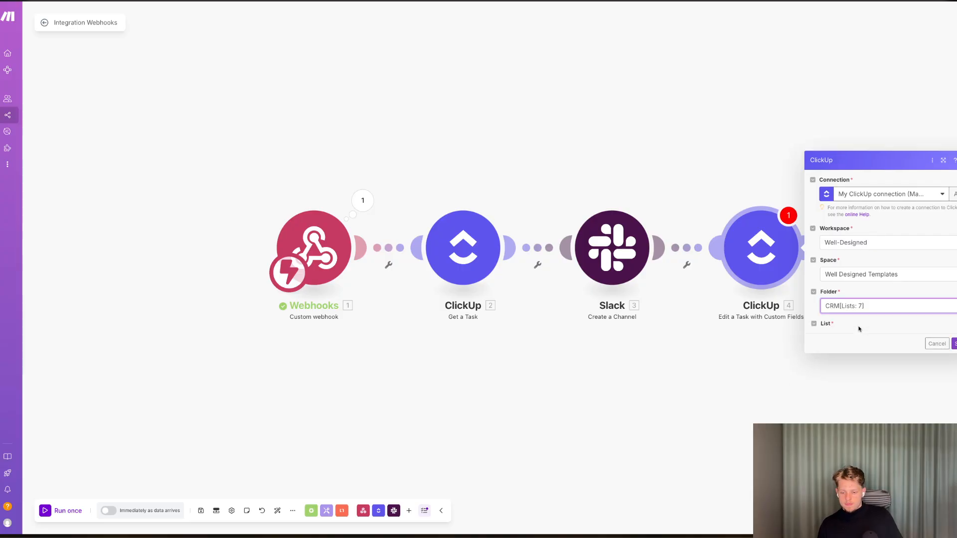
pyautogui.click(856, 327)
pyautogui.click(876, 365)
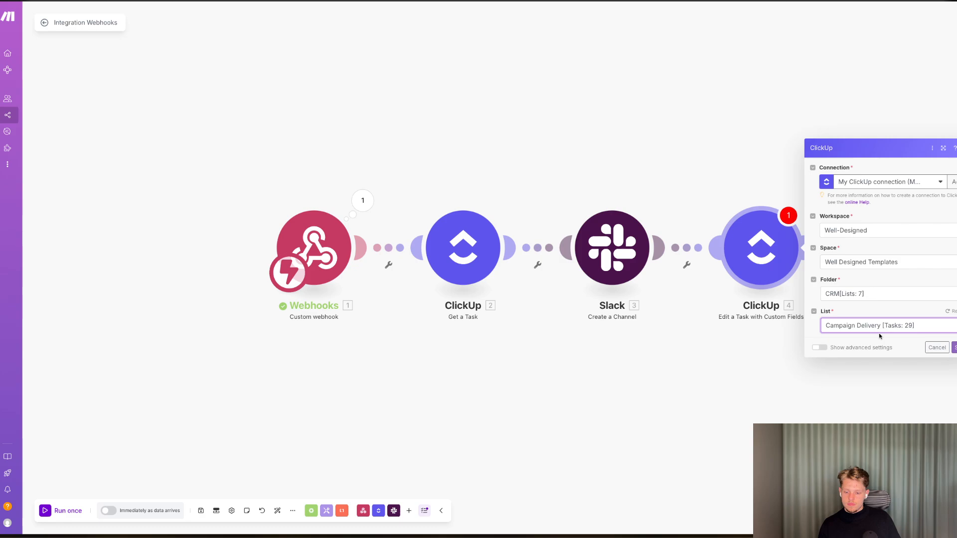
# Save the scenario and reopen the Edit a Task with Custom Fields module settings.
pyautogui.click(951, 311)
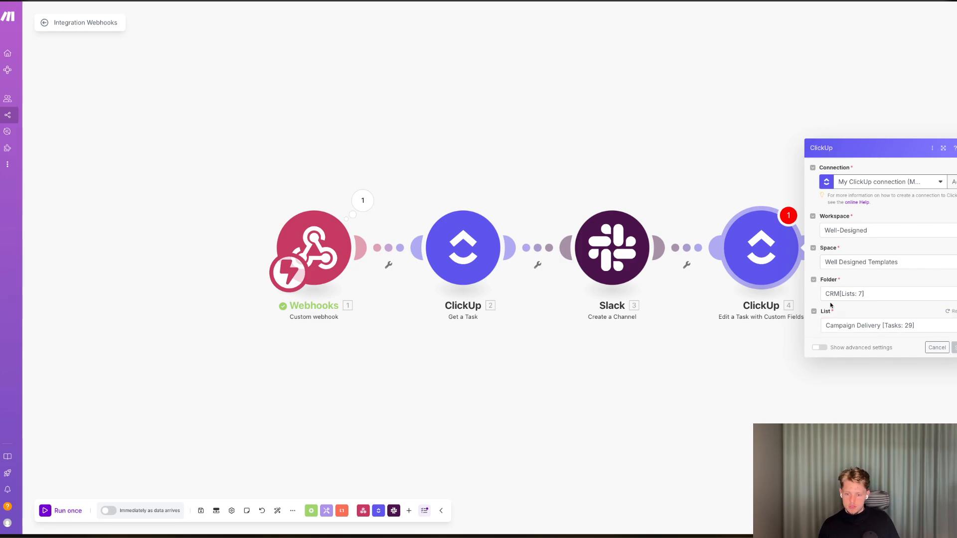
pyautogui.click(878, 386)
pyautogui.click(757, 244)
pyautogui.click(816, 348)
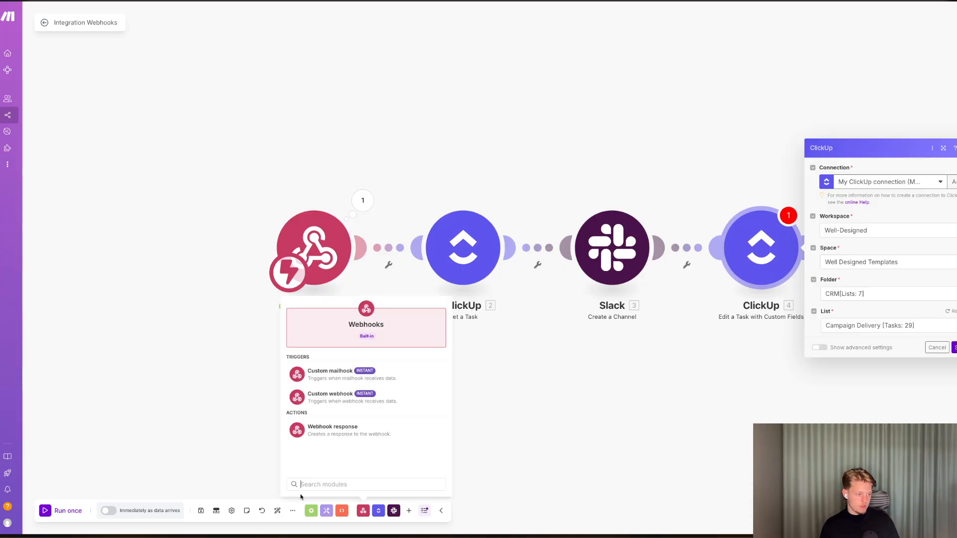
pyautogui.click(202, 510)
pyautogui.click(333, 521)
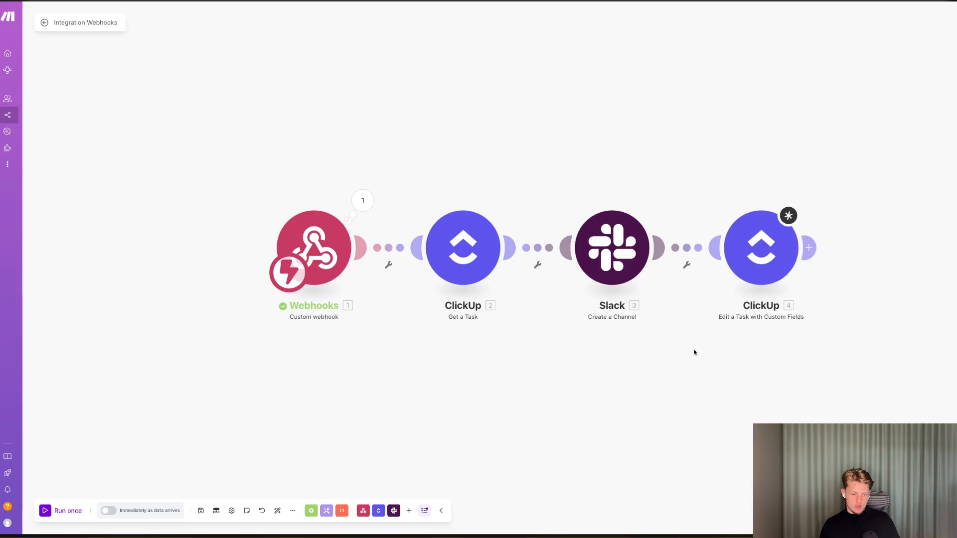
pyautogui.click(769, 238)
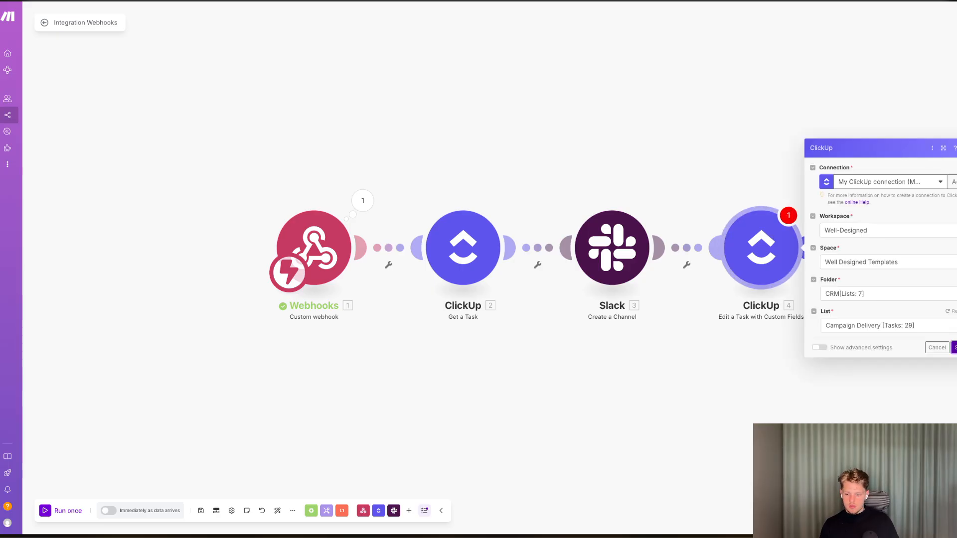
pyautogui.click(857, 293)
pyautogui.click(855, 307)
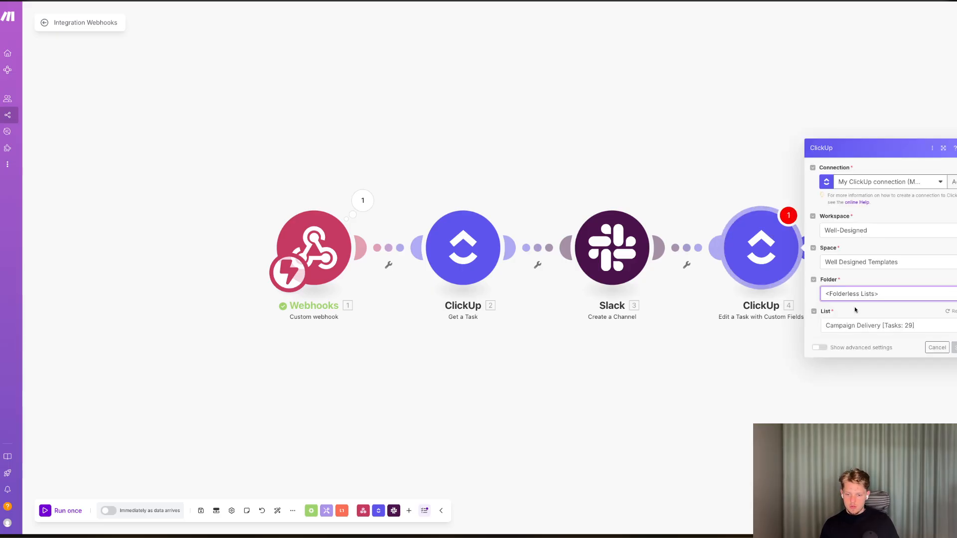
pyautogui.click(855, 297)
pyautogui.click(854, 309)
pyautogui.click(856, 296)
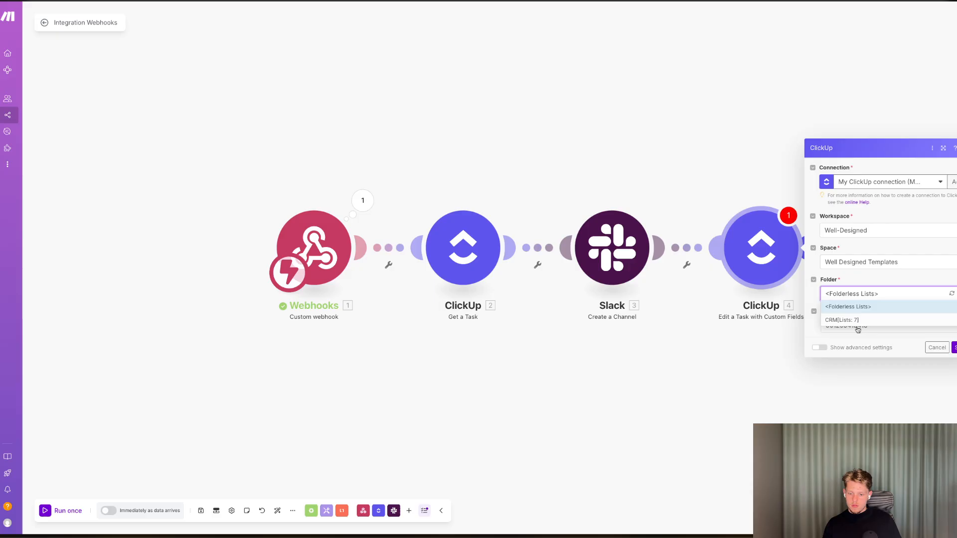
pyautogui.click(856, 329)
pyautogui.click(857, 294)
pyautogui.click(857, 319)
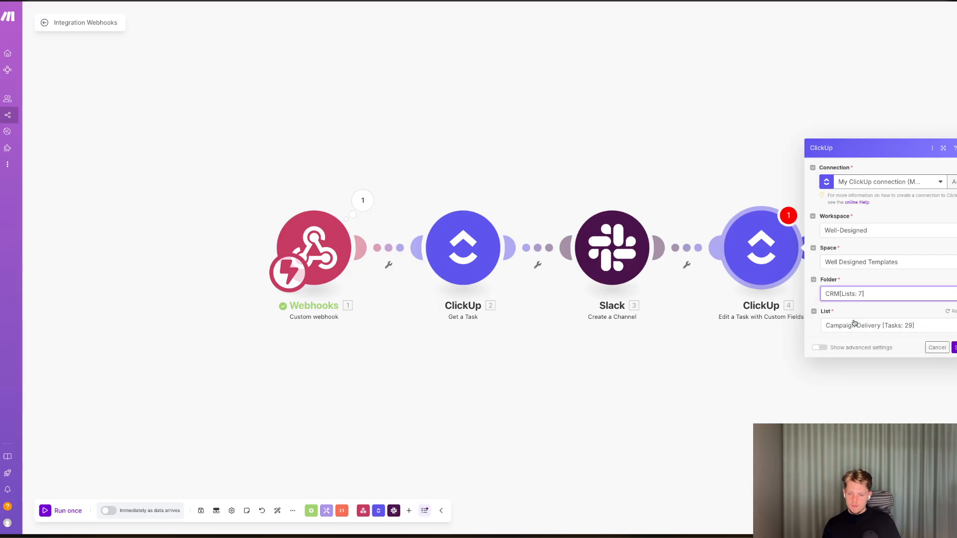
pyautogui.click(871, 325)
pyautogui.click(882, 349)
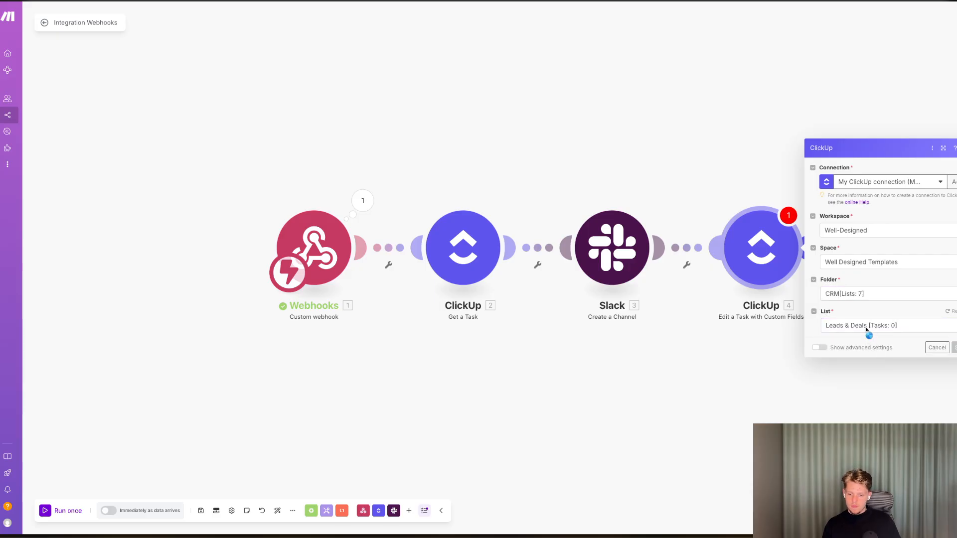
pyautogui.click(865, 328)
pyautogui.click(859, 340)
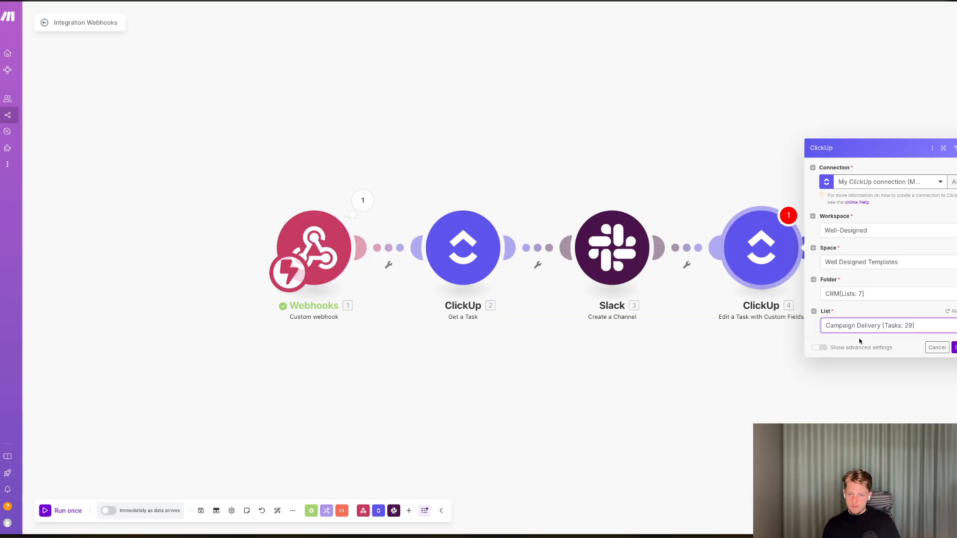
pyautogui.press('super+Tab')
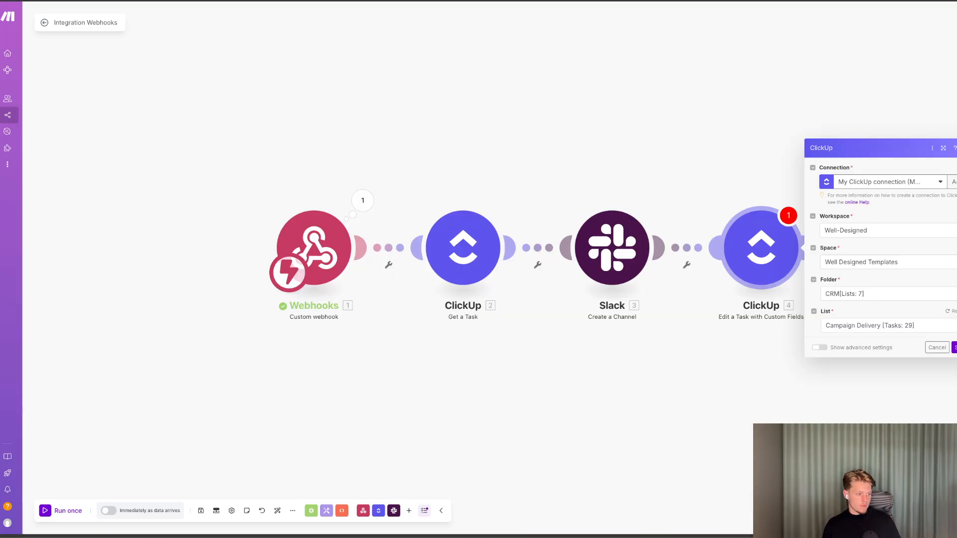
# Map the Task ID field to the Task ID from the ClickUp Get a Task module.
pyautogui.click(821, 223)
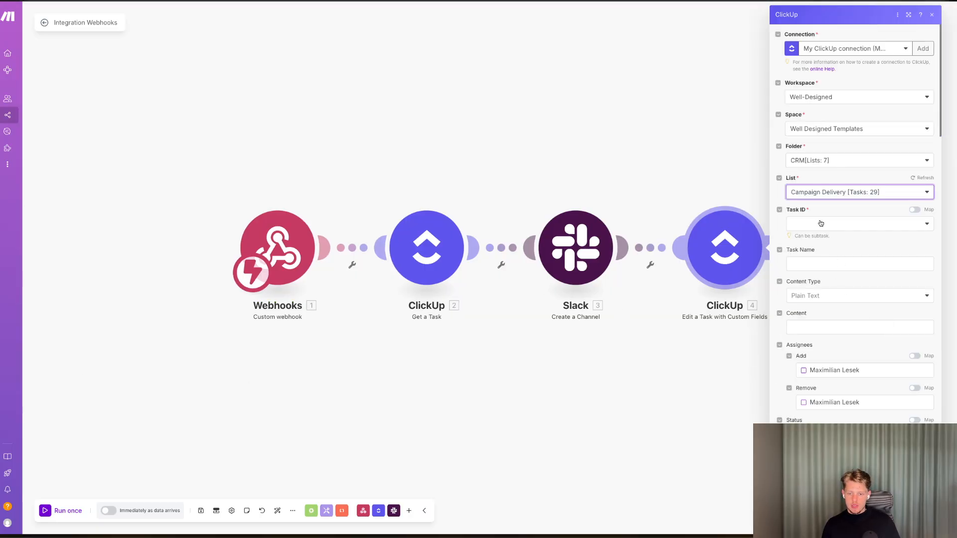
pyautogui.click(915, 210)
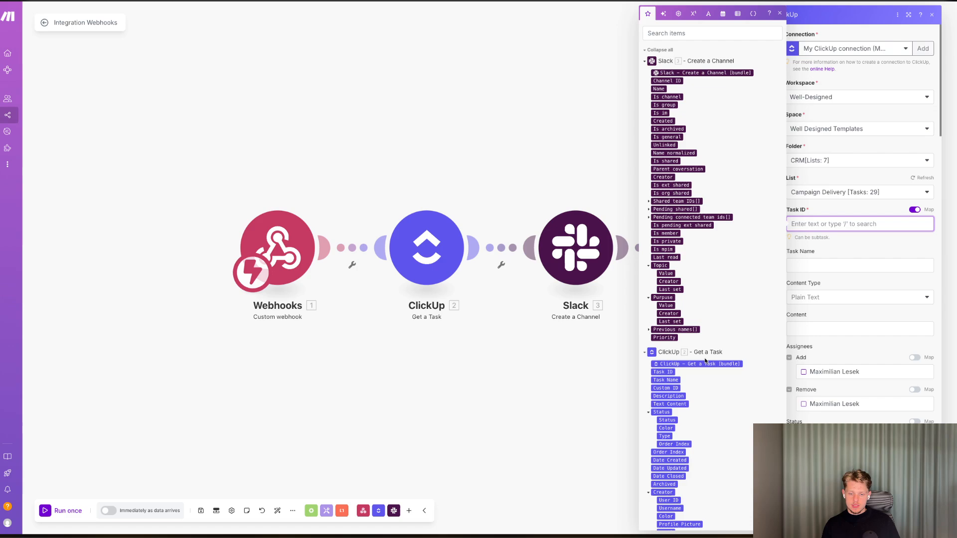
pyautogui.scroll(-1, 705, 360)
pyautogui.click(662, 342)
pyautogui.scroll(-2, 871, 344)
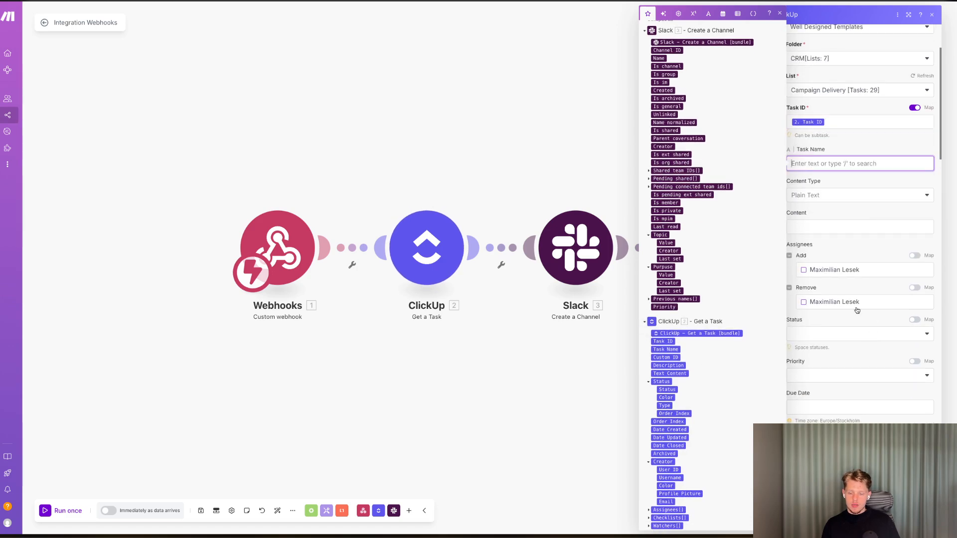
# Map the Slack ID custom field to the Slack Channel ID and save the module.
pyautogui.scroll(-10, 852, 312)
pyautogui.scroll(-2, 850, 314)
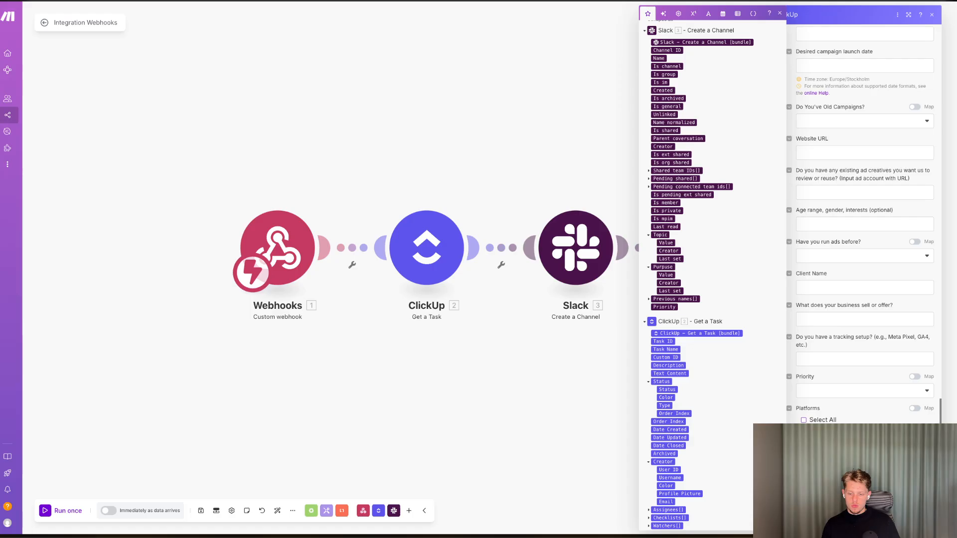
pyautogui.scroll(1, 824, 352)
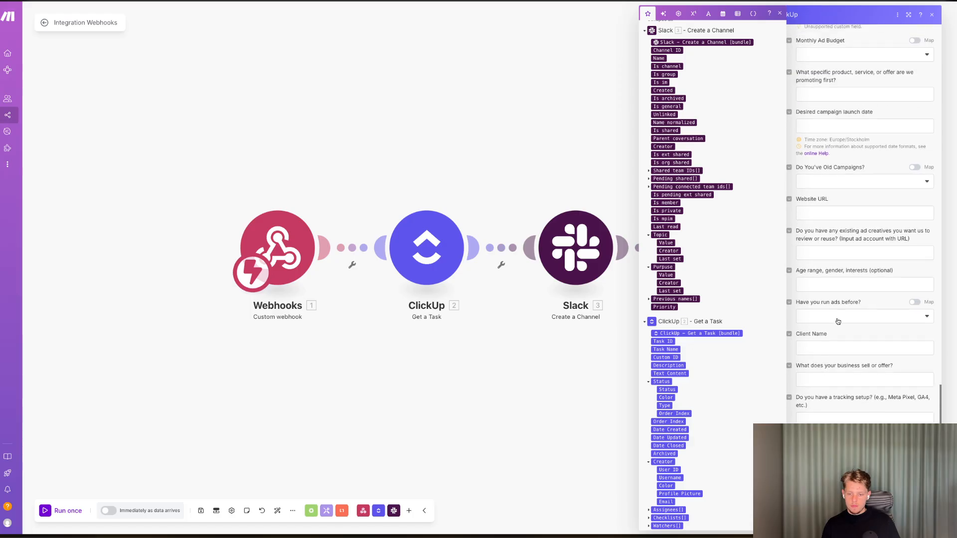
pyautogui.scroll(6, 838, 321)
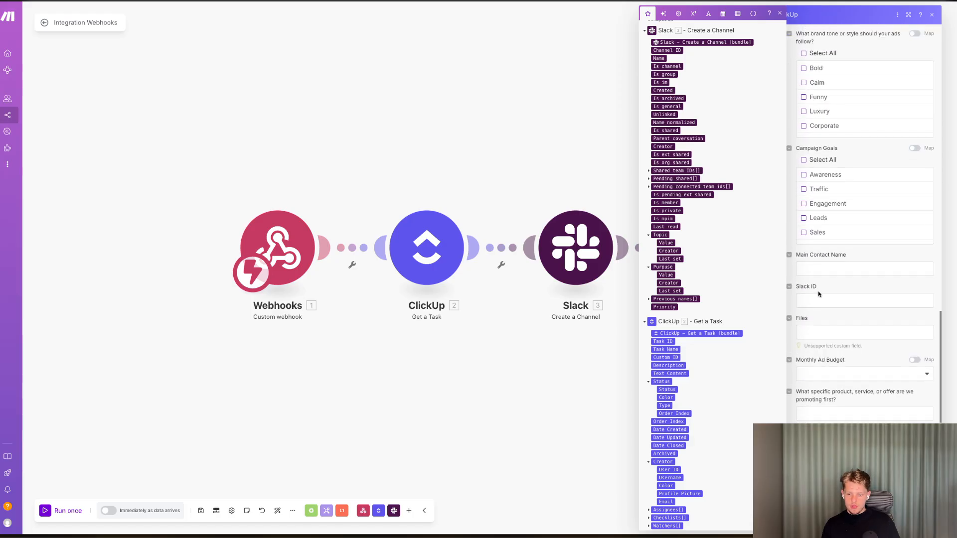
pyautogui.click(821, 300)
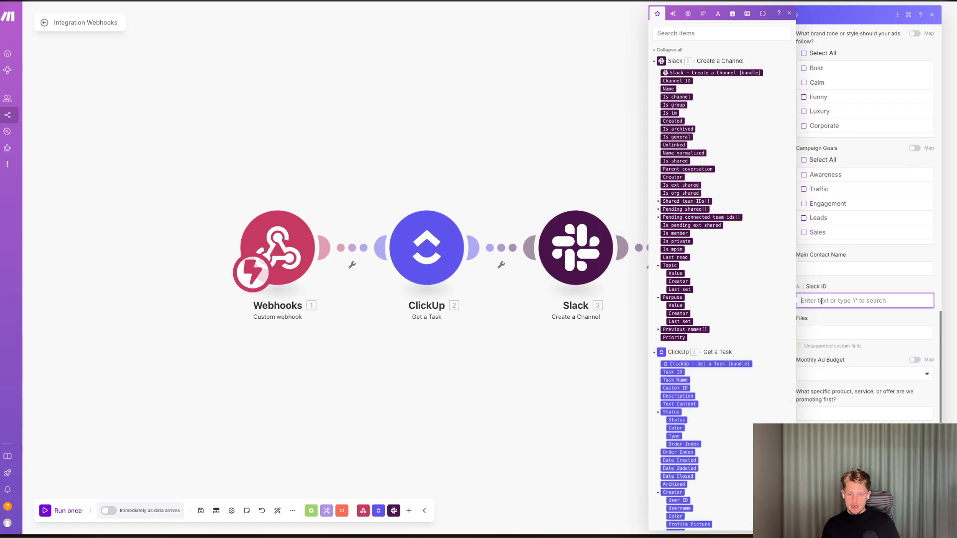
pyautogui.click(674, 80)
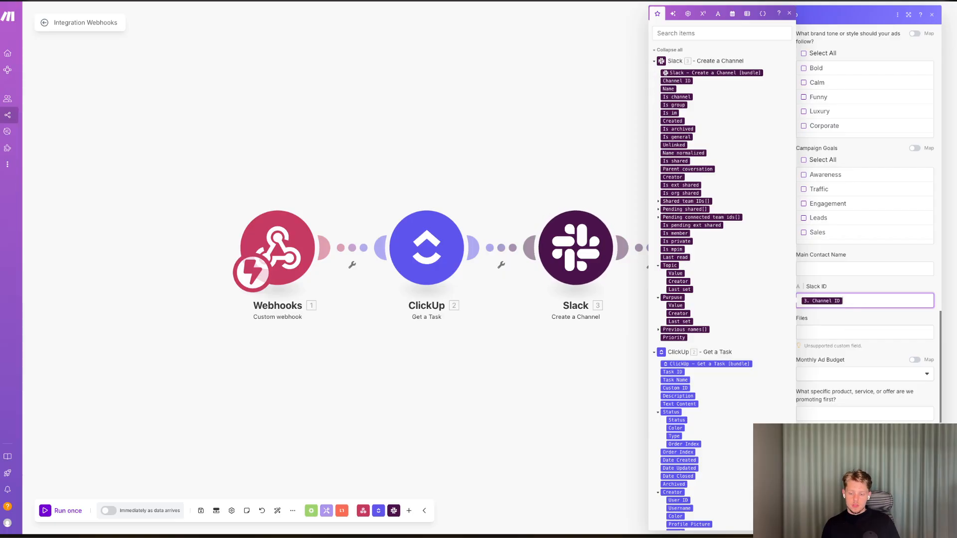
pyautogui.click(922, 517)
# Turn on immediate scenario scheduling and create a ClickUp task named Maxi in the Not Started group.
pyautogui.click(108, 510)
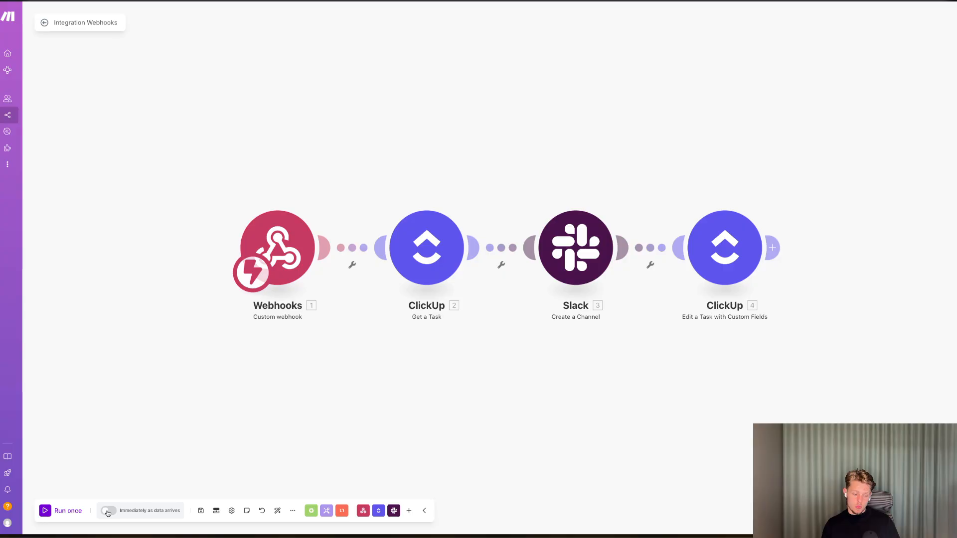
pyautogui.click(431, 300)
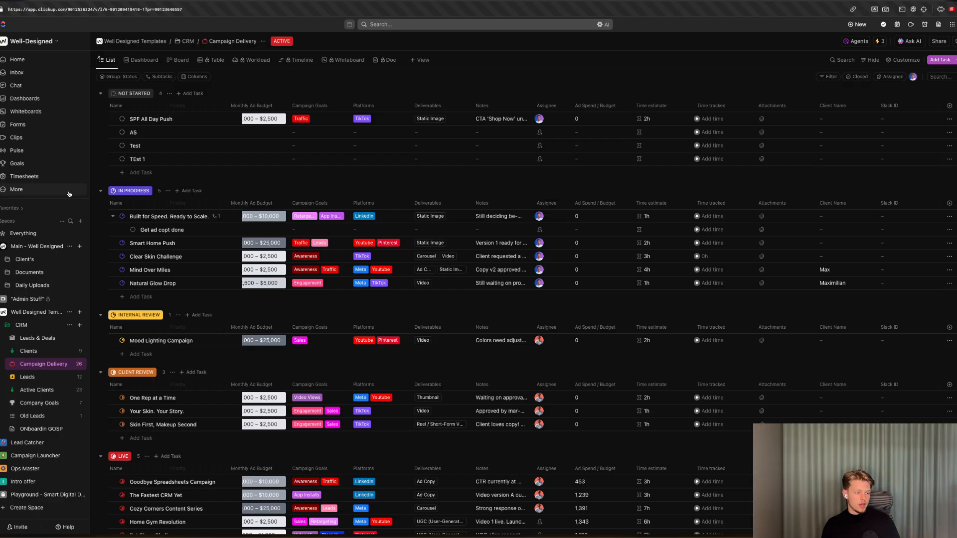
pyautogui.click(139, 173)
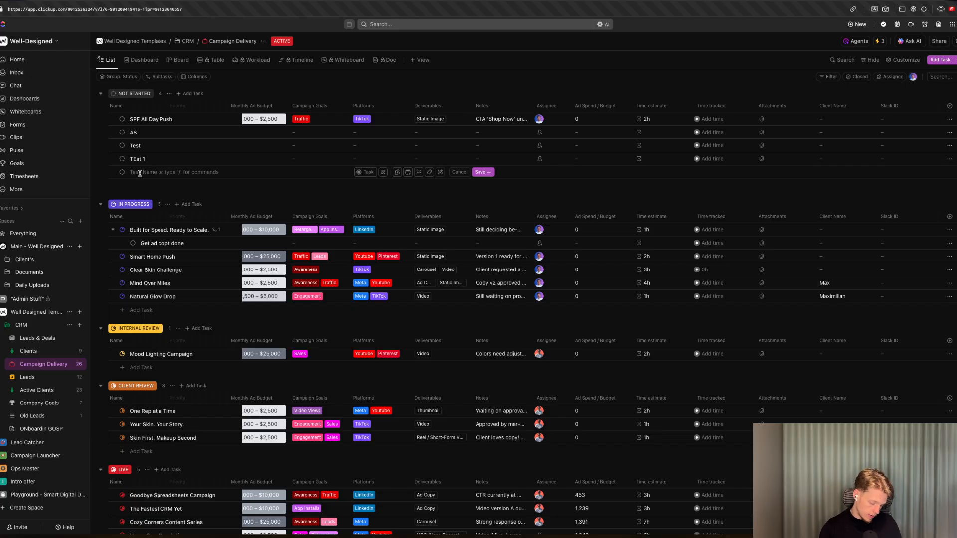
pyautogui.write('Maxi')
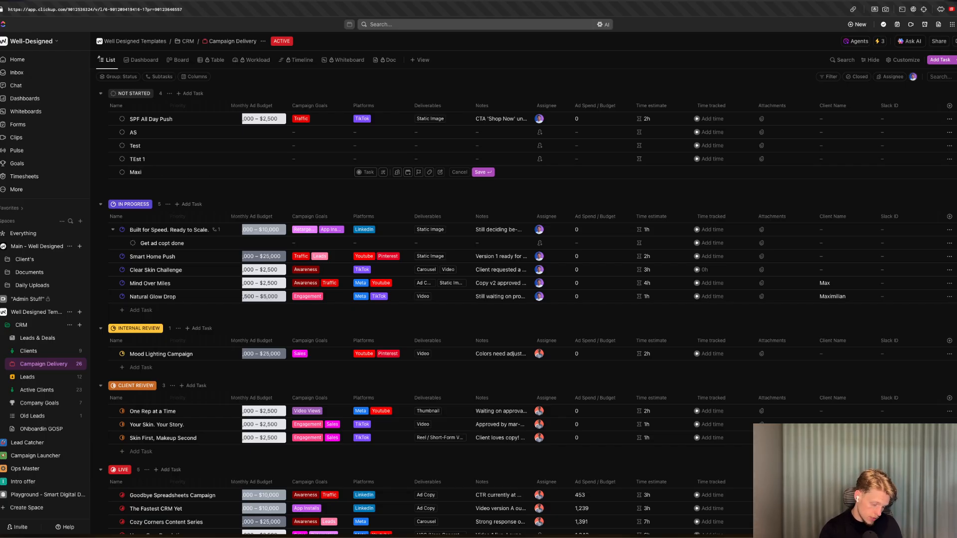
pyautogui.press('Return')
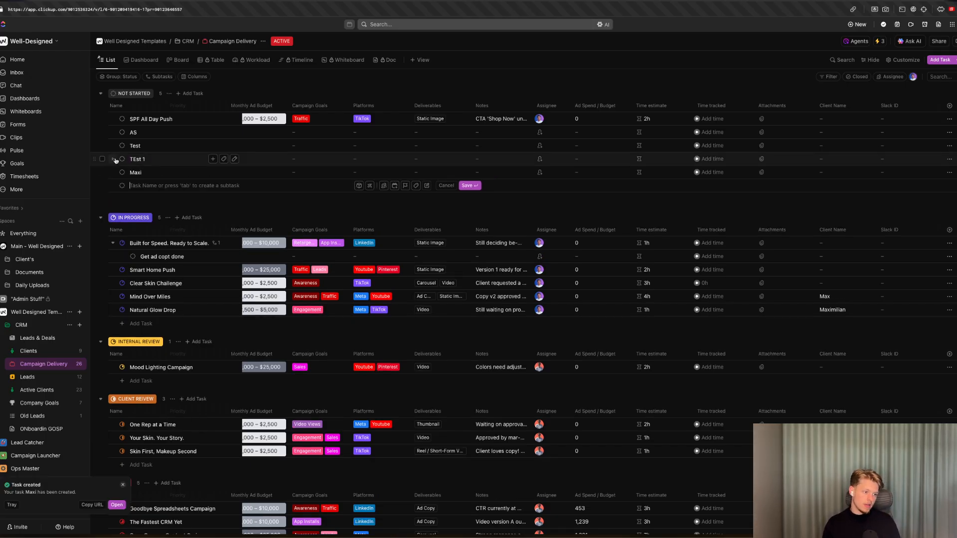
# Delete the AS, Test and TEst 1 tasks from the Not Started group.
pyautogui.click(102, 159)
pyautogui.click(102, 145)
pyautogui.click(102, 133)
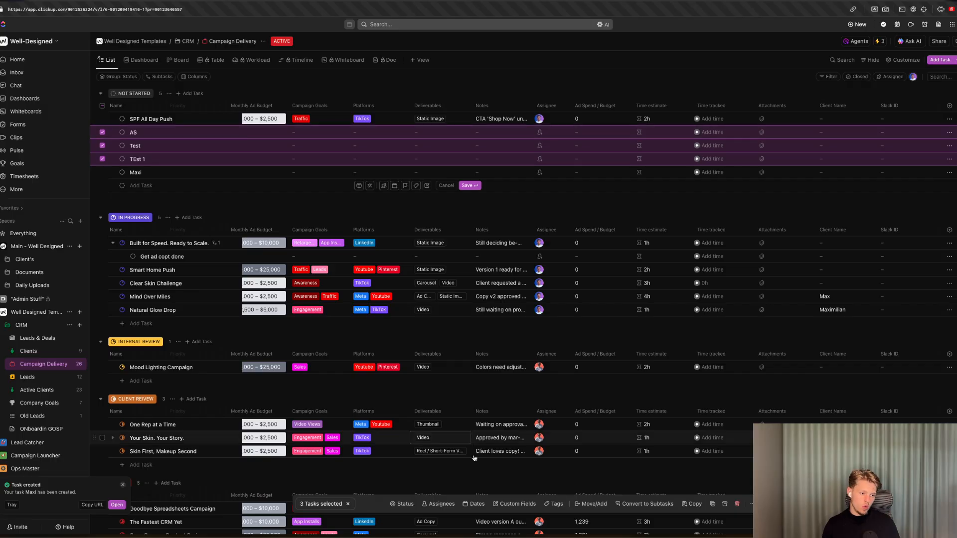
pyautogui.click(737, 504)
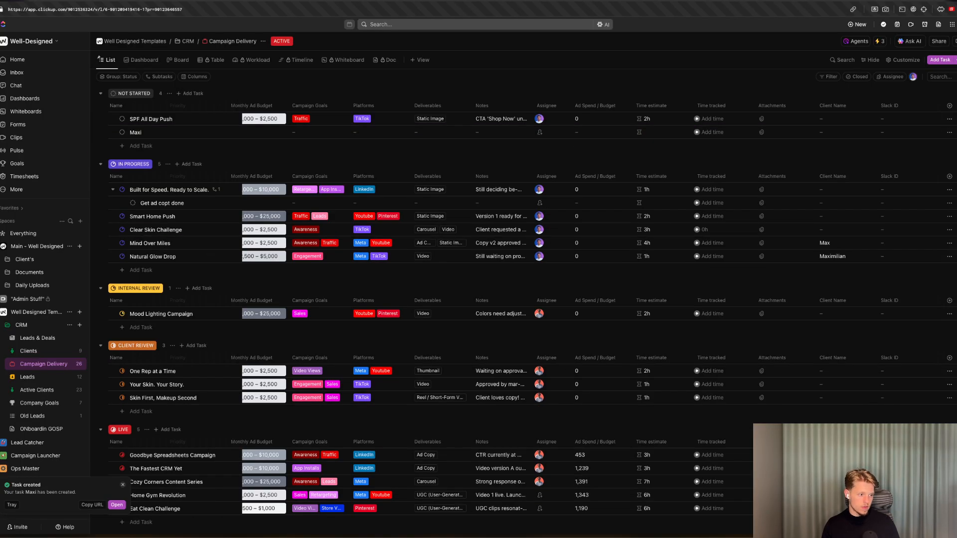
# Switch through the browser tabs to check the Slack workspace's channel list.
pyautogui.hotkey('ctrl', 'Tab')
pyautogui.hotkey('ctrl', 'shift', 'Tab')
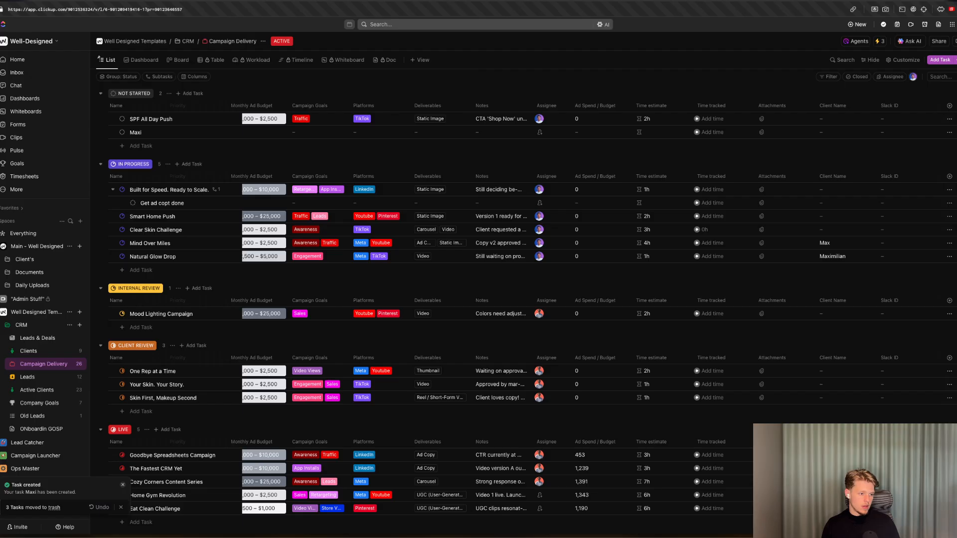
pyautogui.hotkey('ctrl', 'shift', 'Tab')
pyautogui.hotkey('ctrl', 'Tab')
pyautogui.hotkey('ctrl', 'Tab')
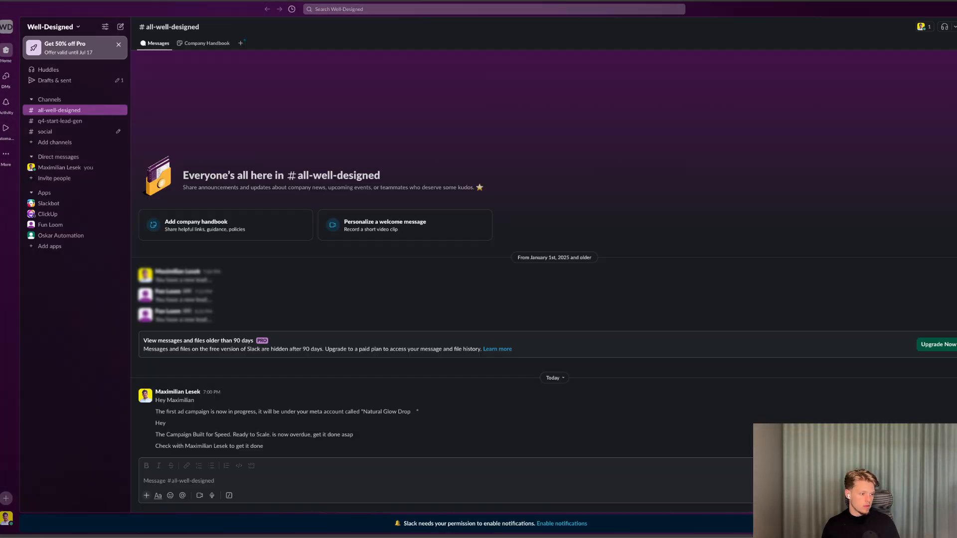
pyautogui.hotkey('ctrl', 'shift', 'Tab')
pyautogui.hotkey('ctrl', 'shift', 'Tab')
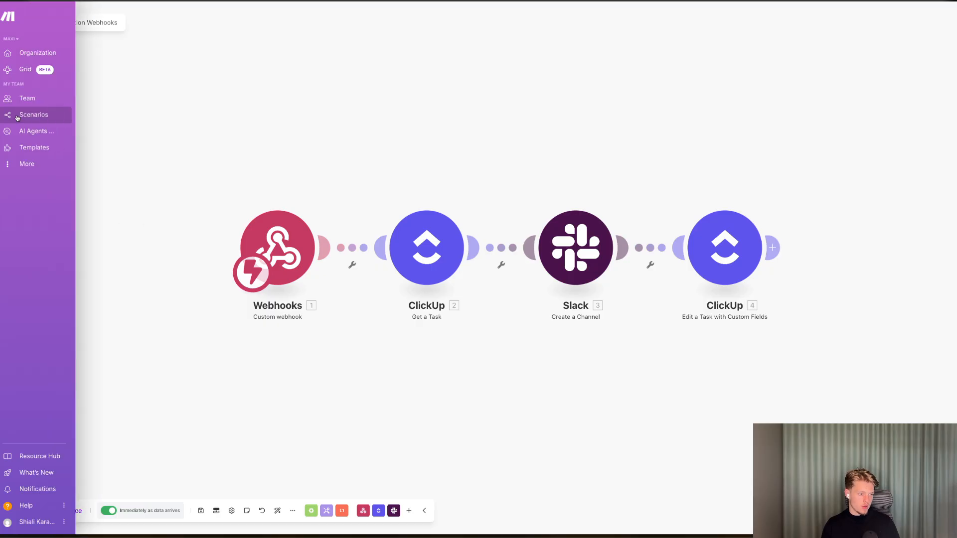
# Open the Integration Webhooks scenario's latest run in history and inspect the Slack module's error.
pyautogui.click(17, 119)
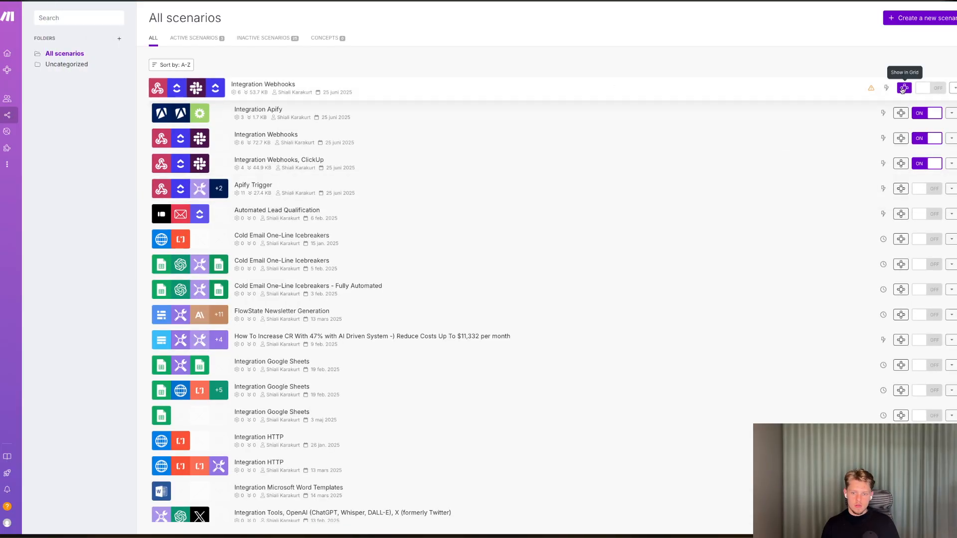
pyautogui.click(863, 90)
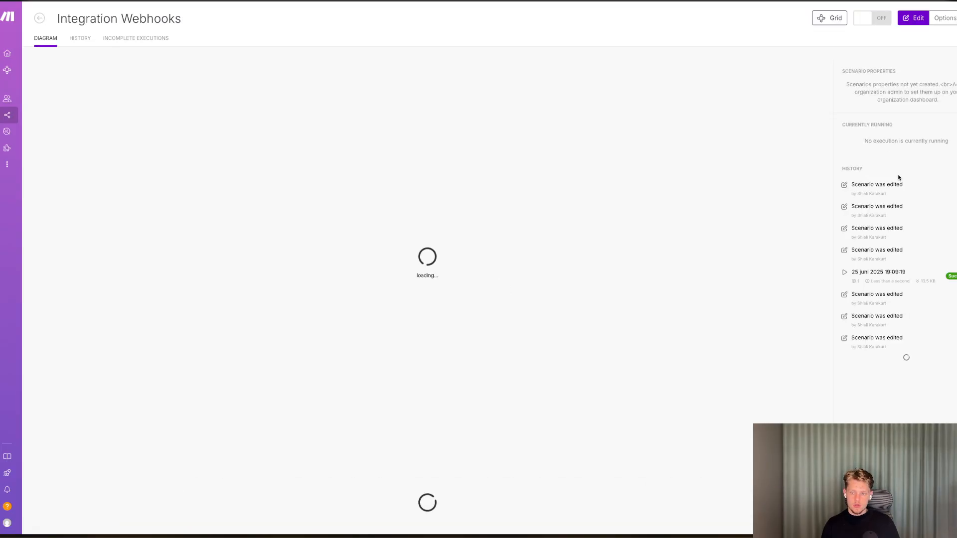
pyautogui.click(902, 255)
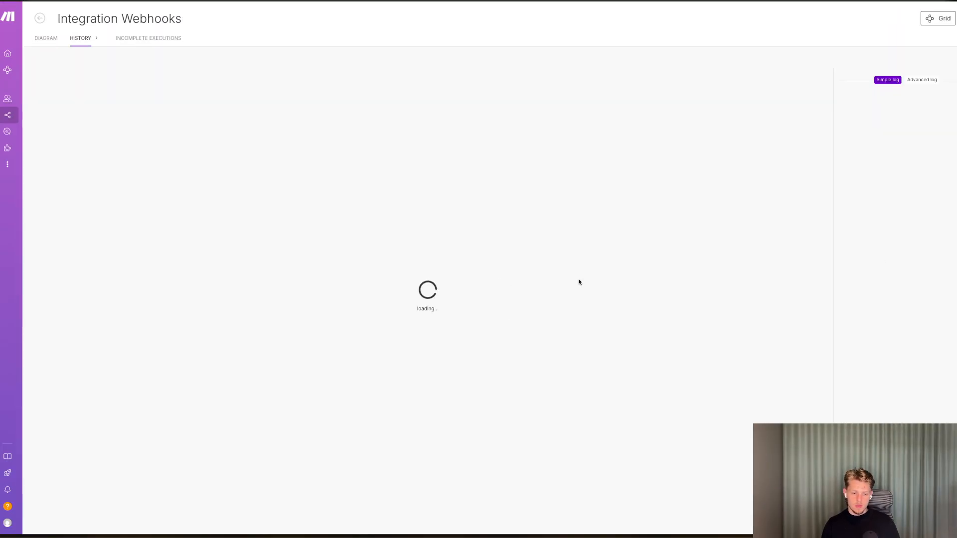
pyautogui.click(551, 229)
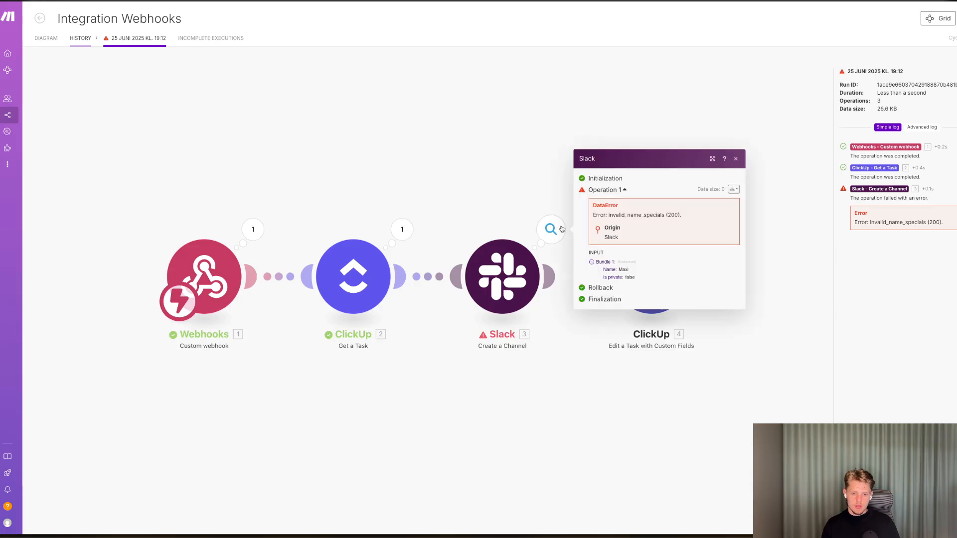
pyautogui.click(500, 277)
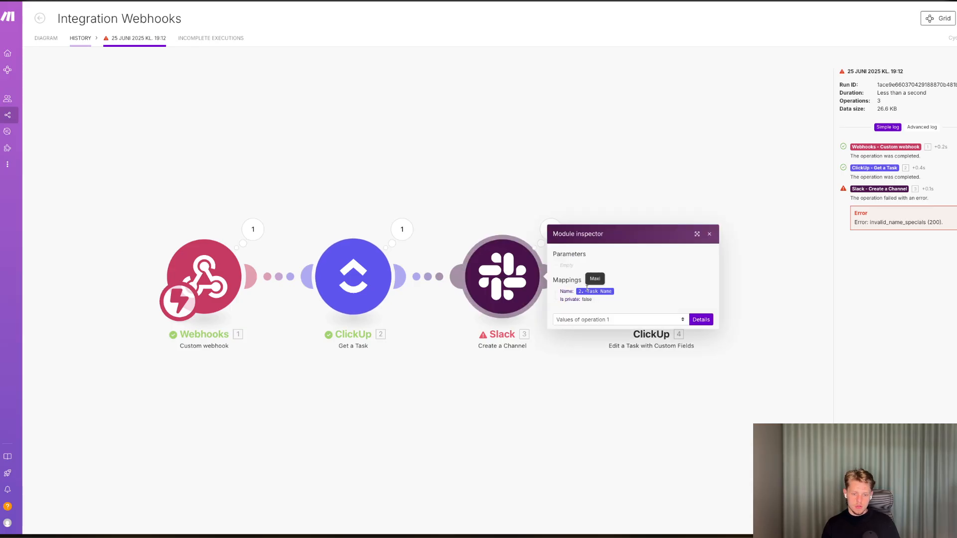
# Add a new Slack user connection to the Create a Channel module and allow Make access to the Well-Designed workspace.
pyautogui.click(542, 229)
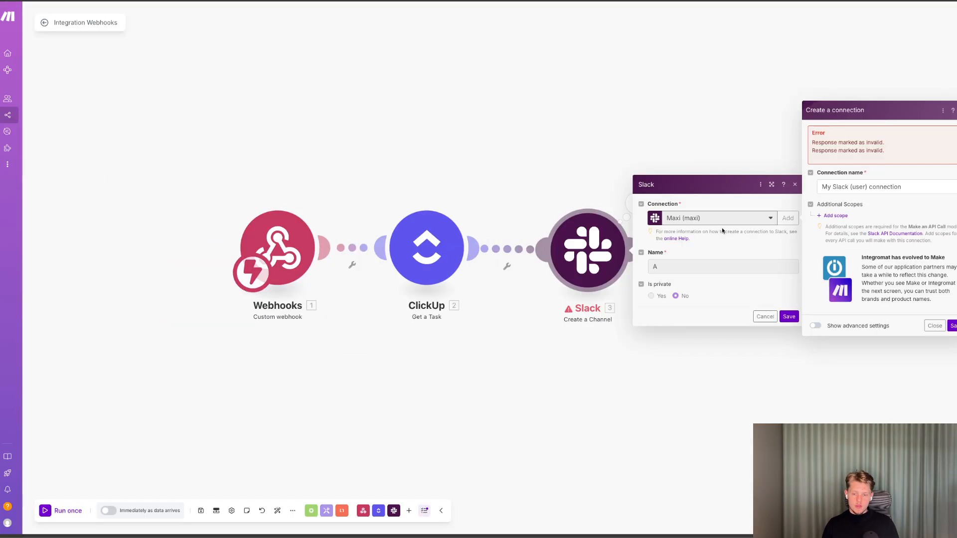
pyautogui.click(935, 327)
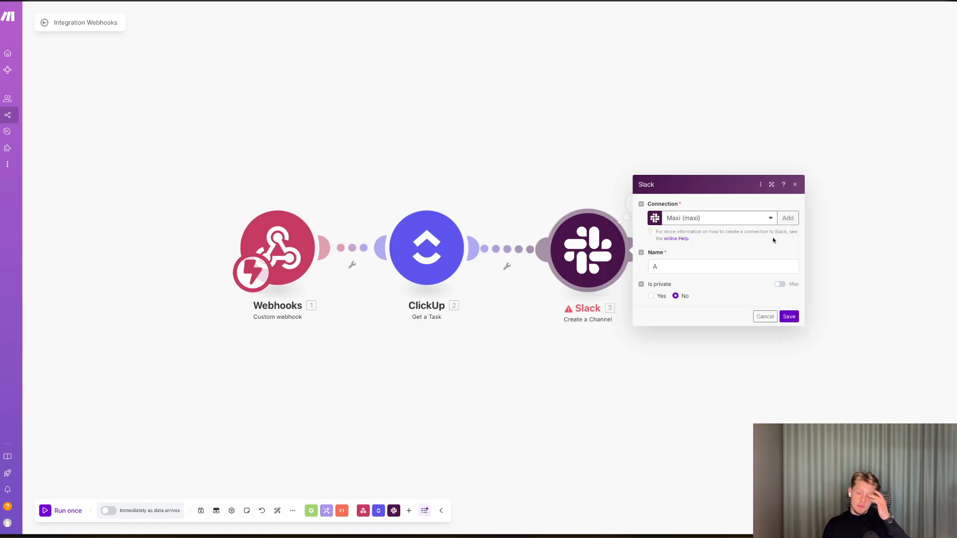
pyautogui.click(786, 219)
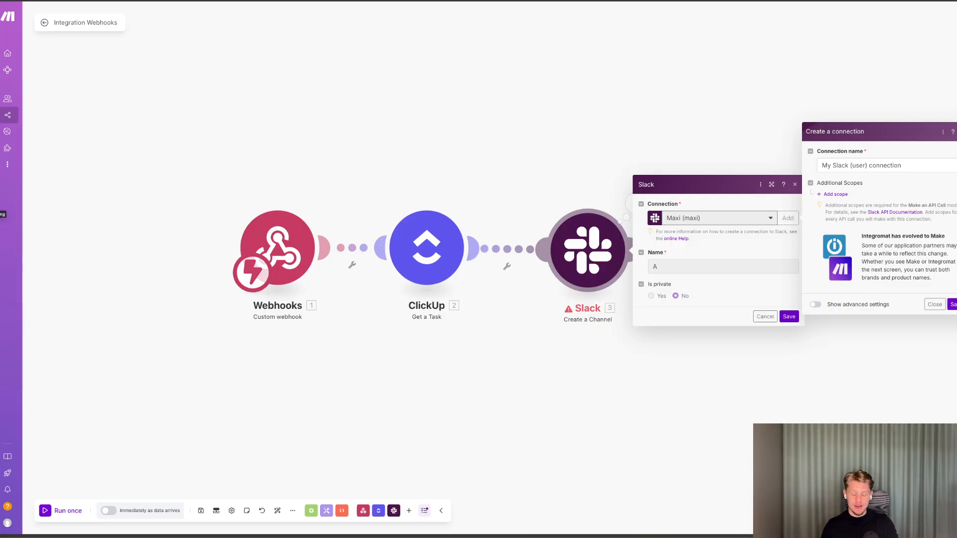
pyautogui.click(1, 214)
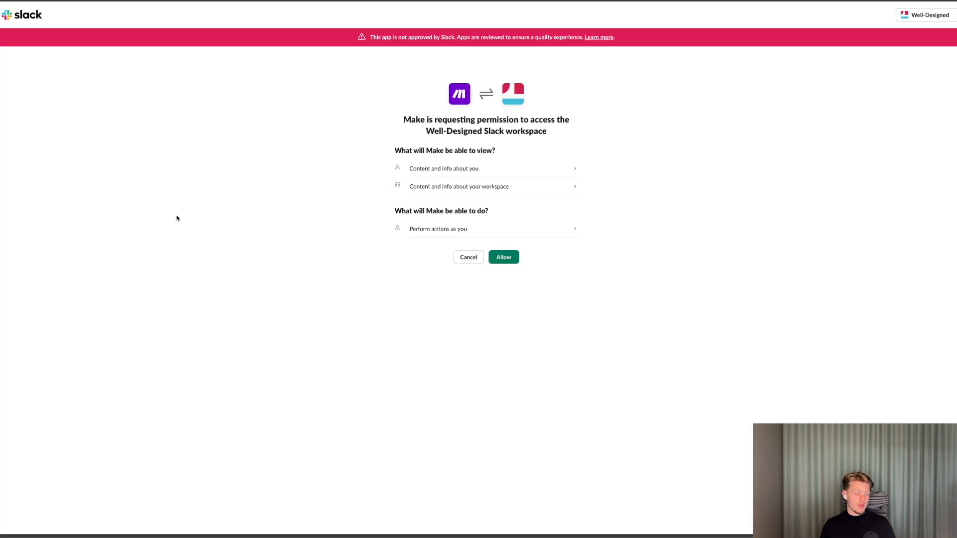
pyautogui.moveTo(425, 131); pyautogui.dragTo(518, 132)
pyautogui.click(523, 295)
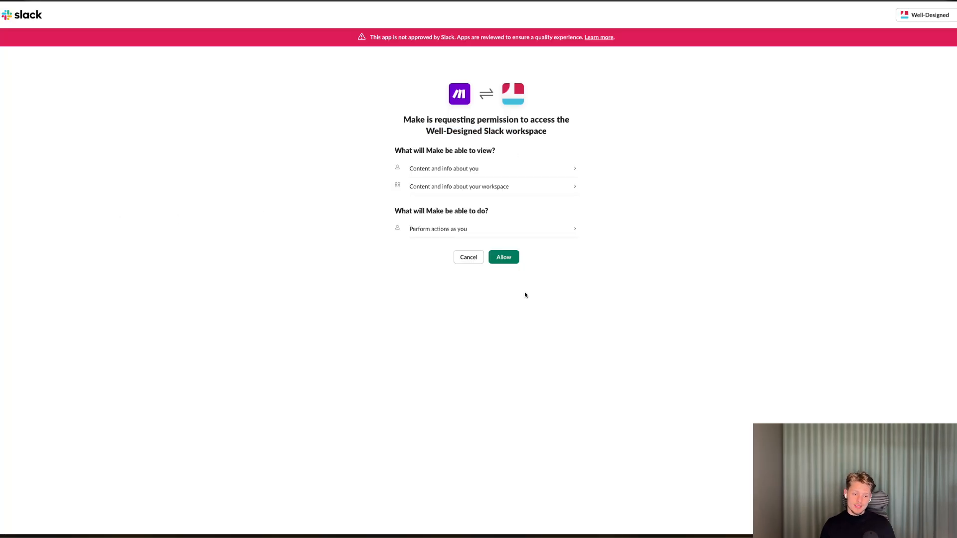
pyautogui.click(510, 261)
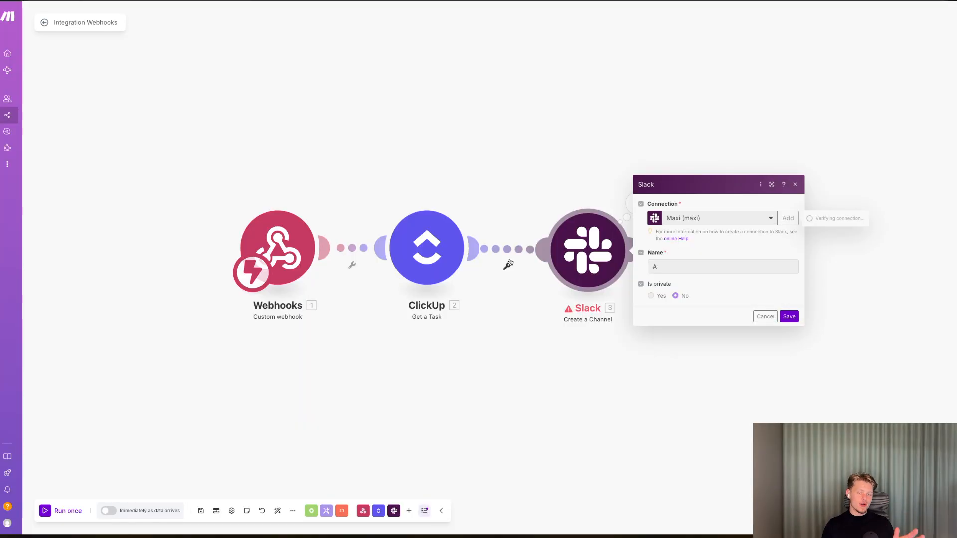
# Map the ClickUp Task Name into the Slack channel's Name field and save the module.
pyautogui.click(677, 271)
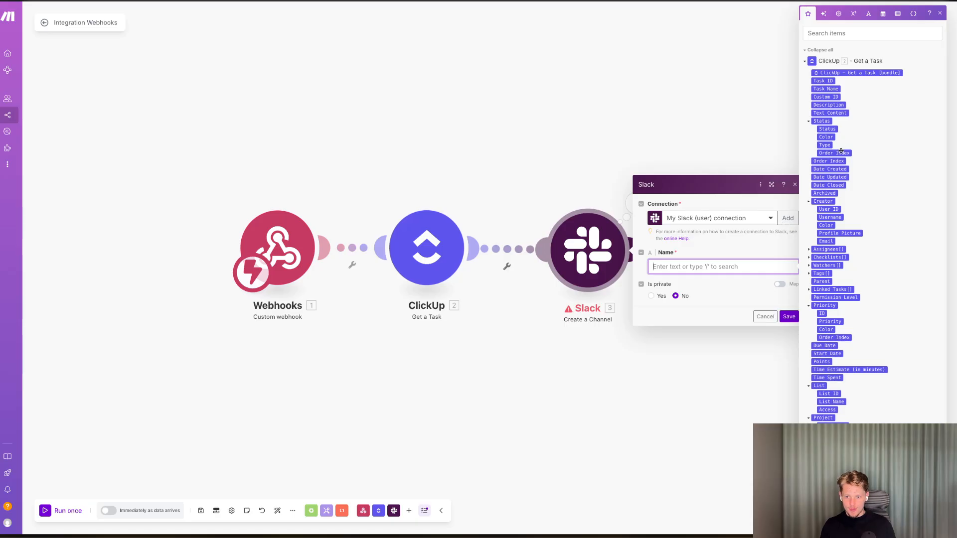
pyautogui.click(825, 89)
pyautogui.click(787, 317)
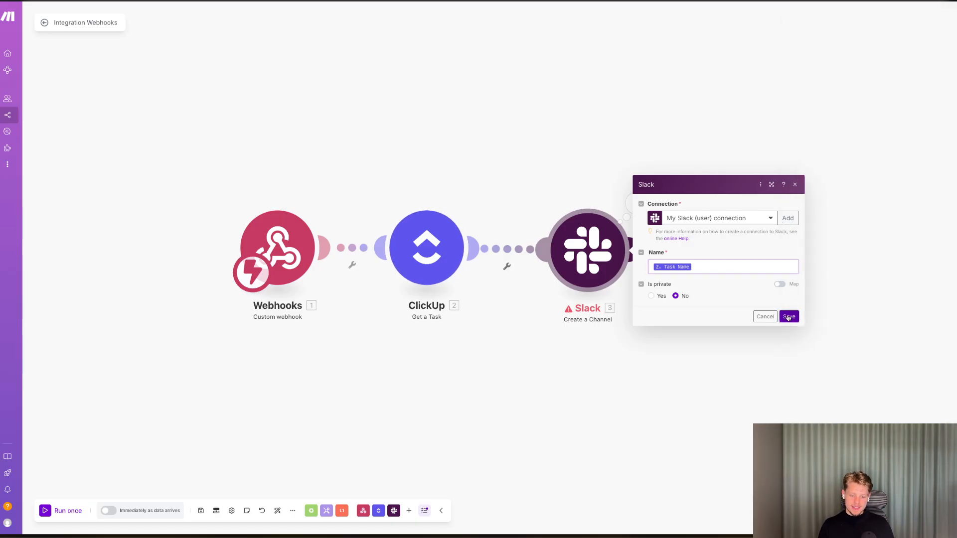
# Dismiss the run prompt and switch the scenario to run immediately as data arrives.
pyautogui.click(56, 511)
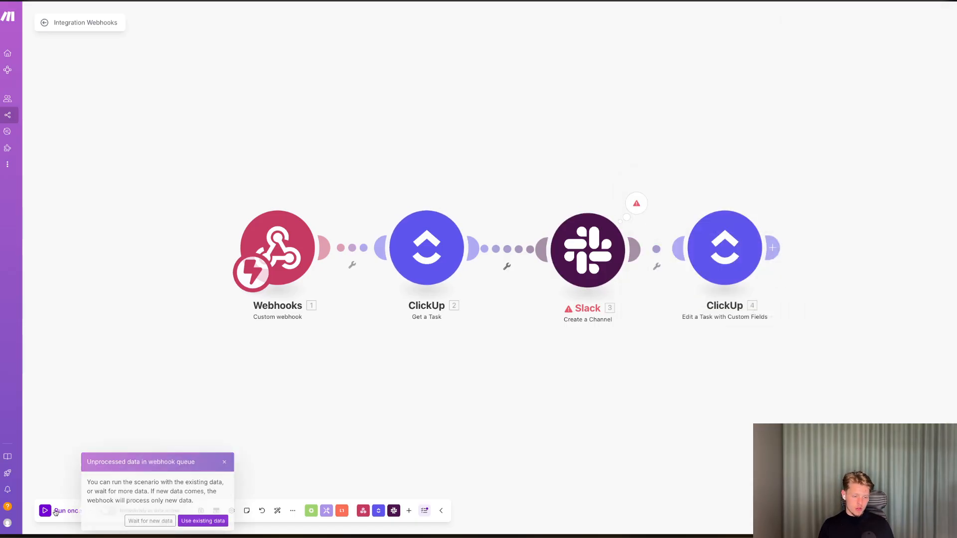
pyautogui.click(224, 462)
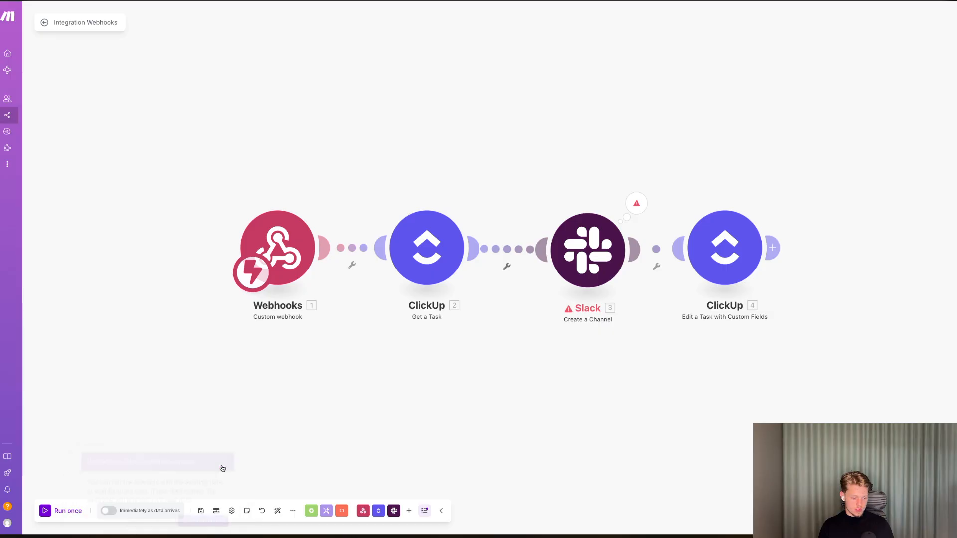
pyautogui.click(110, 511)
pyautogui.click(183, 513)
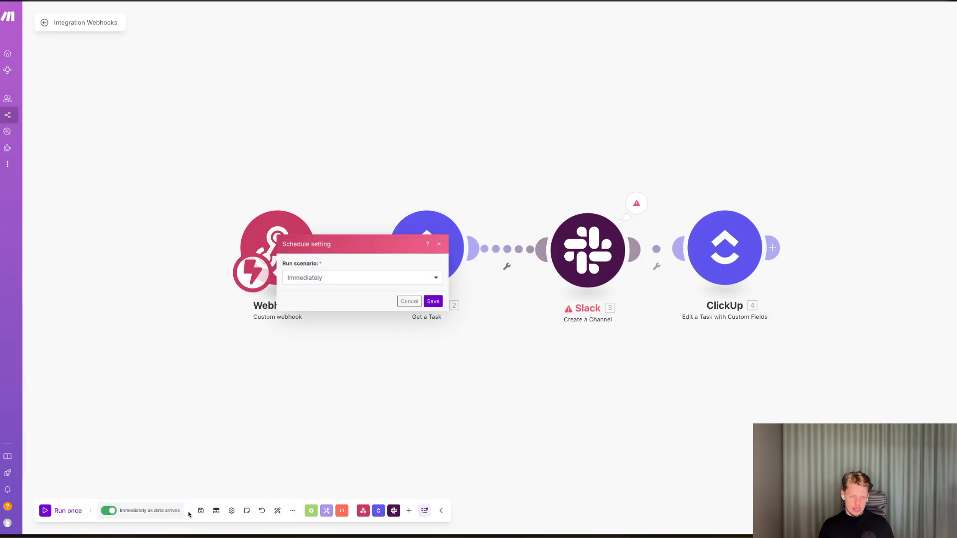
pyautogui.click(564, 70)
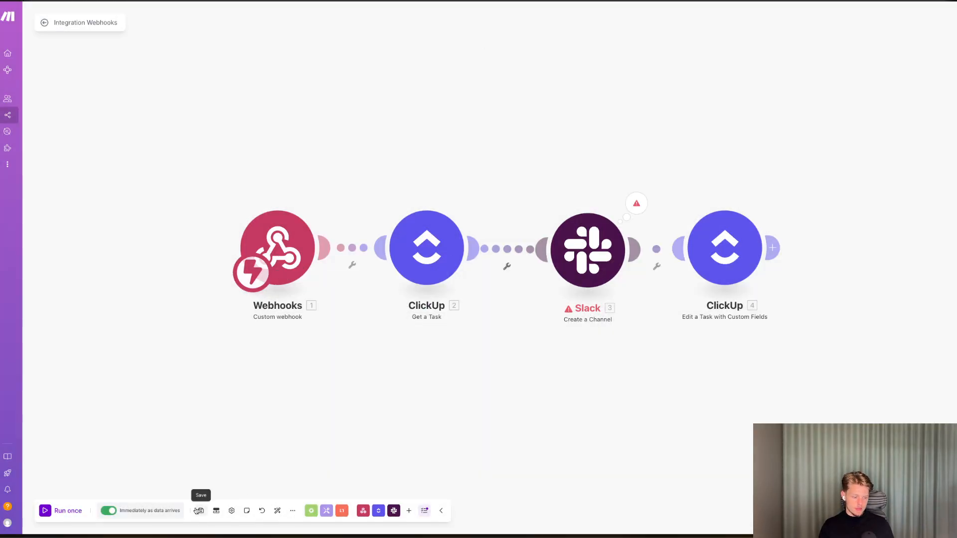
# Create a new task in the Not Started group, named with a client's first name.
pyautogui.click(1, 191)
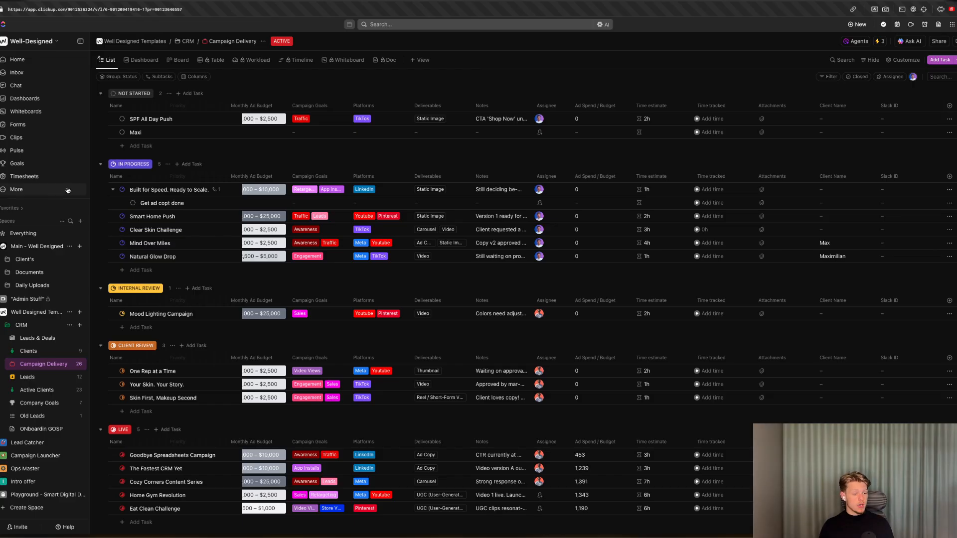
pyautogui.click(142, 146)
pyautogui.write('Maximilian')
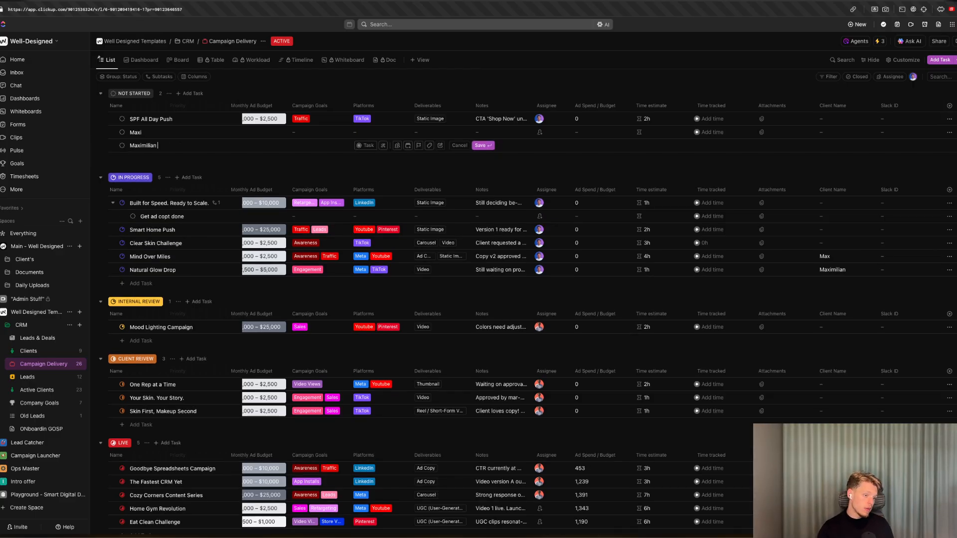
pyautogui.press('Return')
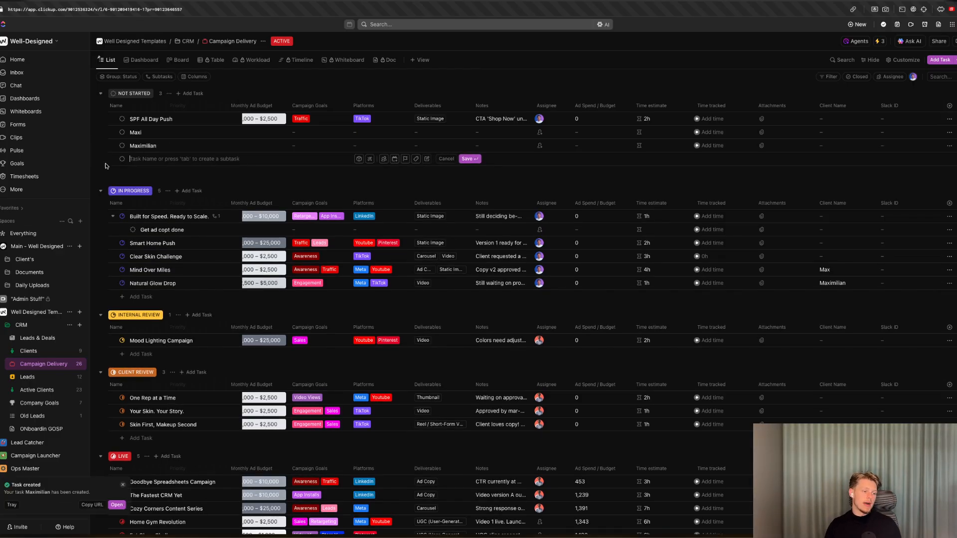
# Check the Slack channel list and the scenario's status, then reopen the Integration Webhooks scenario.
pyautogui.hotkey('ctrl', 'Tab')
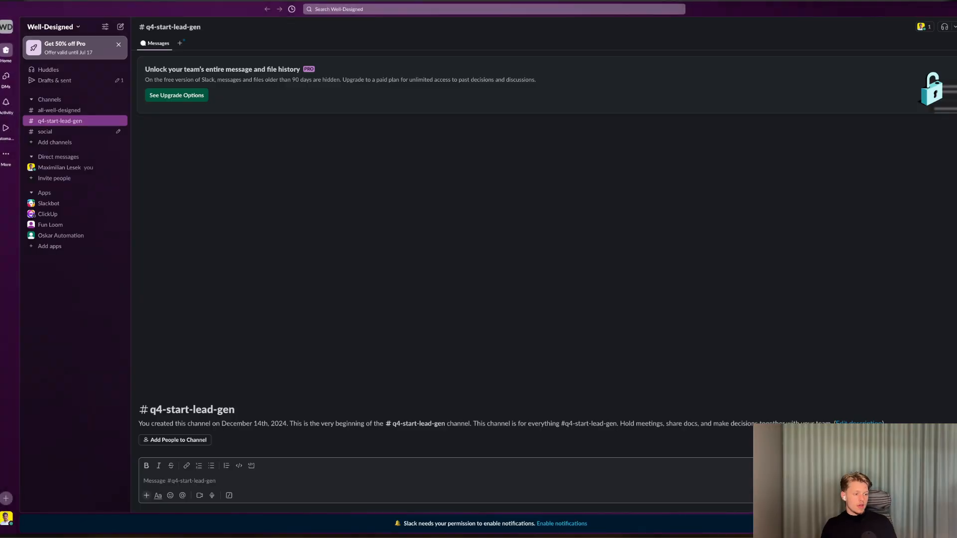
pyautogui.hotkey('ctrl', 'Tab')
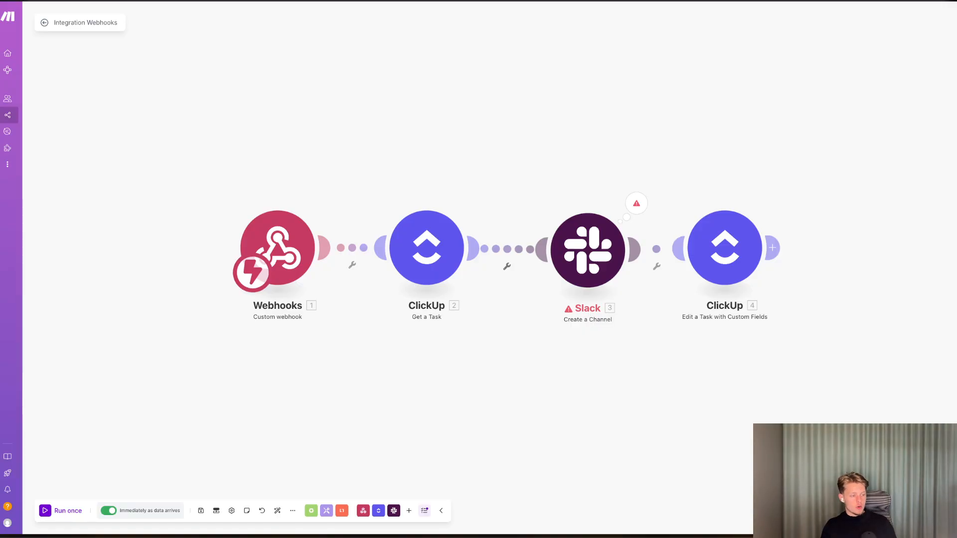
pyautogui.hotkey('ctrl', 'shift', 'Tab')
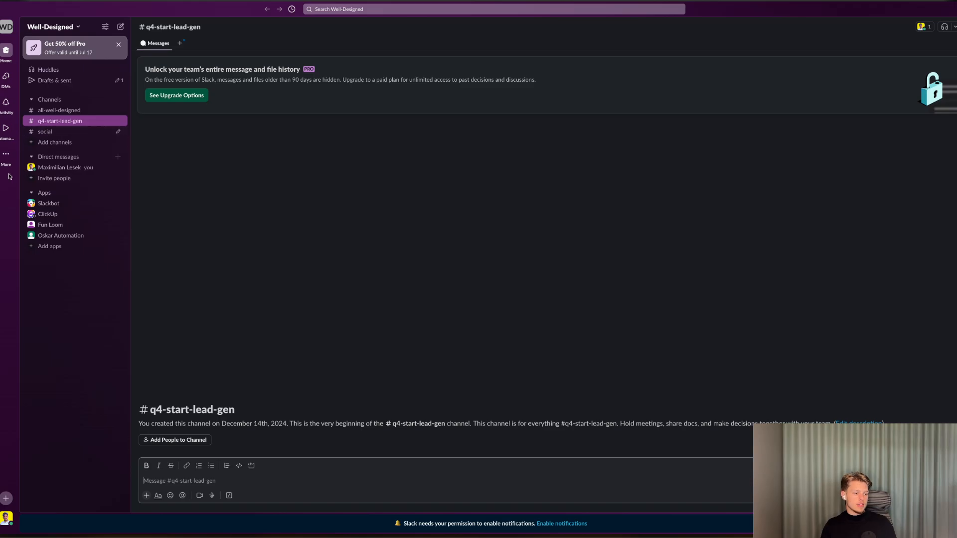
pyautogui.hotkey('ctrl', 'Tab')
pyautogui.click(577, 253)
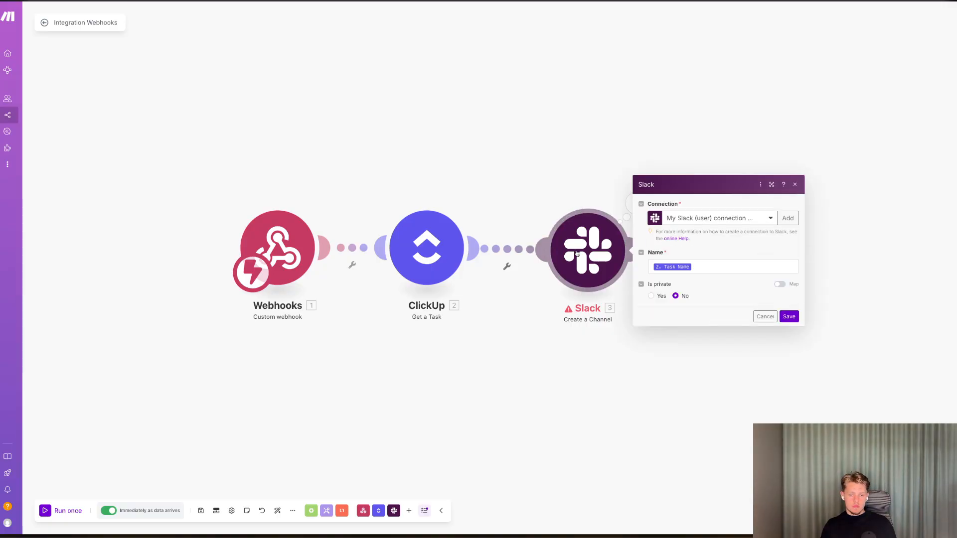
pyautogui.click(27, 115)
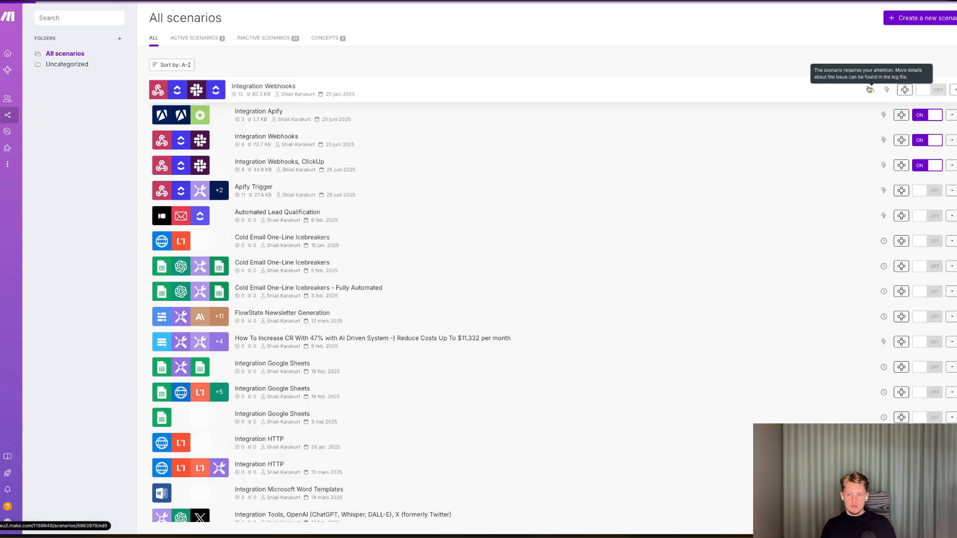
pyautogui.click(868, 89)
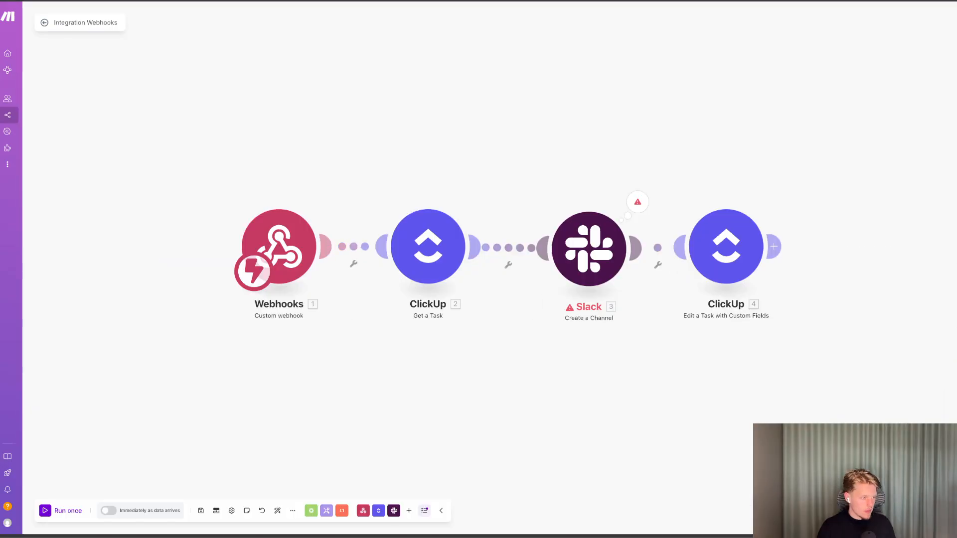
# Unlink the Get a Task module from the Slack module and shift the first modules left.
pyautogui.rightClick(503, 241)
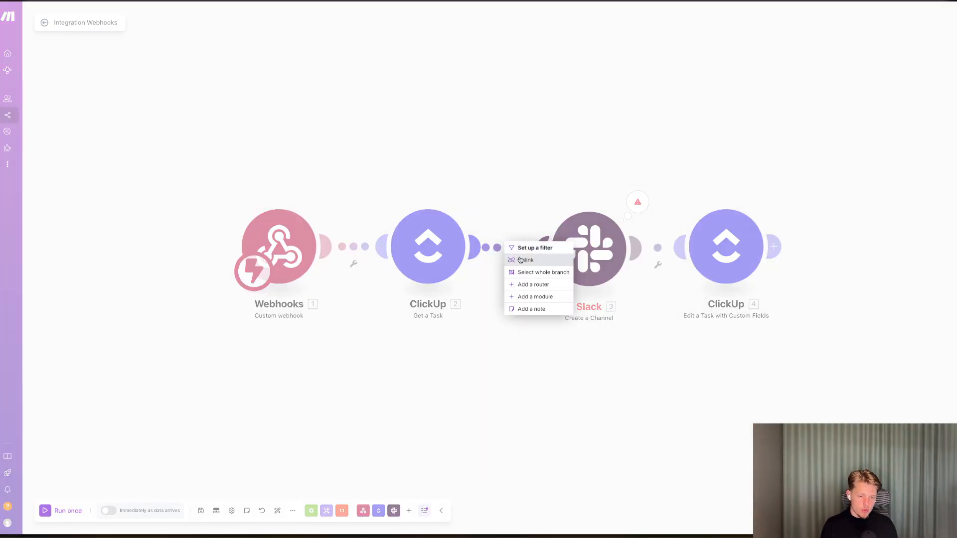
pyautogui.click(520, 259)
pyautogui.moveTo(289, 169); pyautogui.dragTo(451, 286)
pyautogui.moveTo(430, 255); pyautogui.dragTo(327, 256)
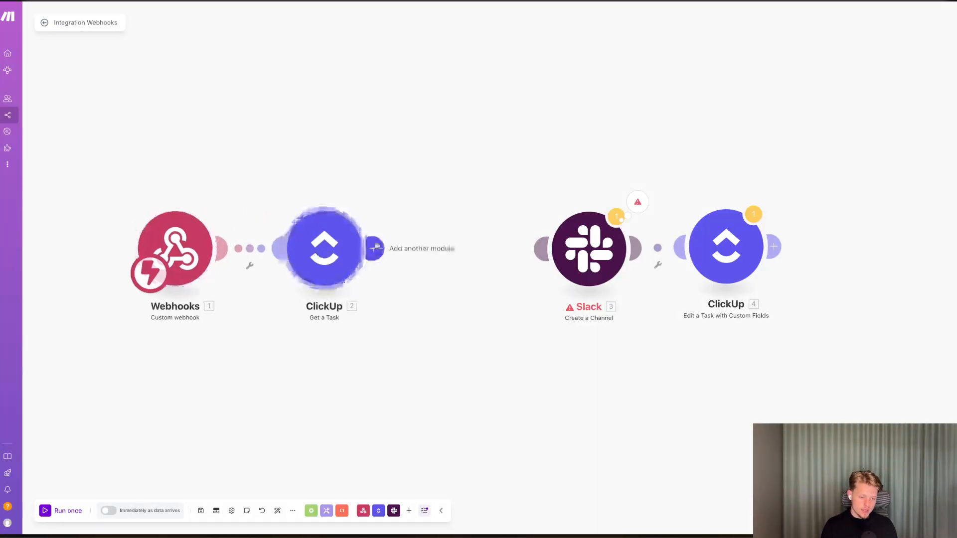
# Insert a Tools Set variable module after Get a Task with the variable name New Client Name.
pyautogui.click(372, 248)
pyautogui.scroll(-3, 580, 263)
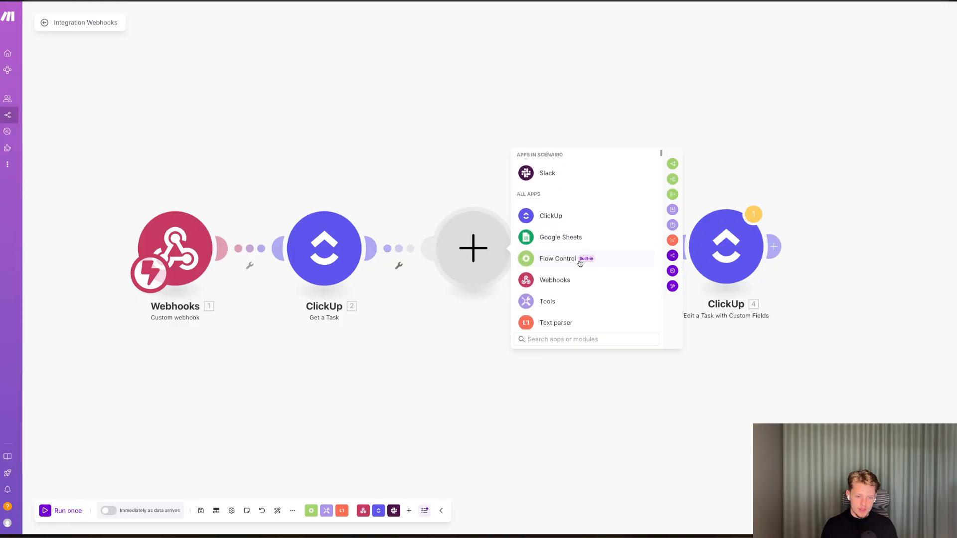
pyautogui.write('set')
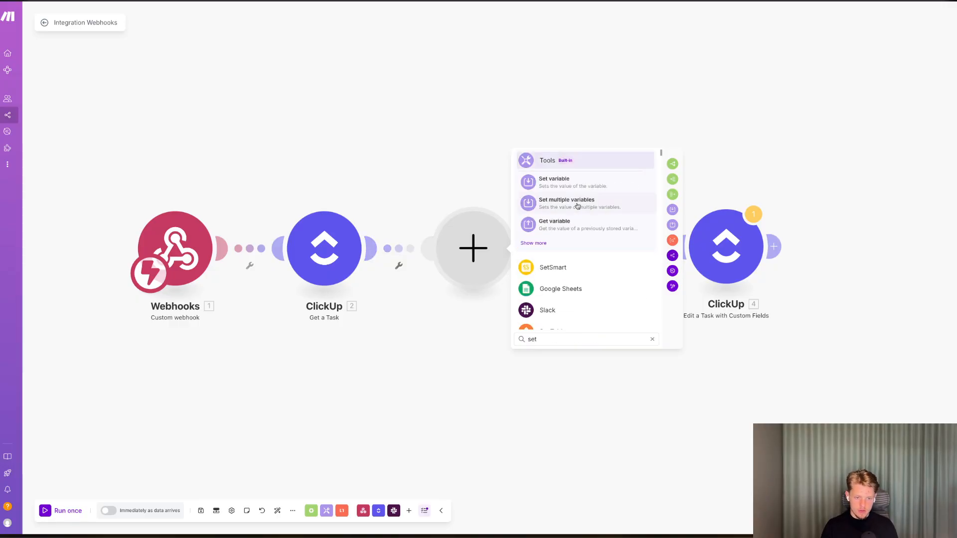
pyautogui.click(566, 187)
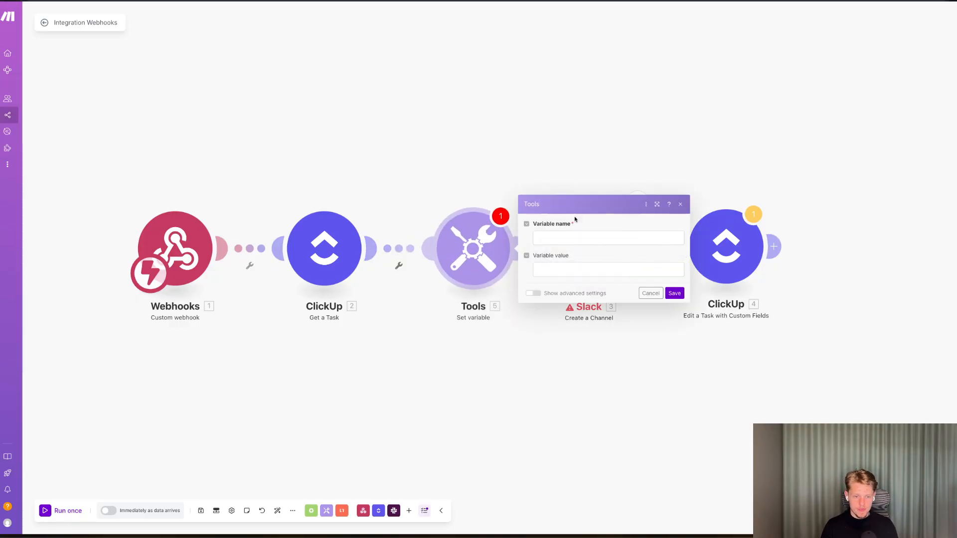
pyautogui.write('New Clien')
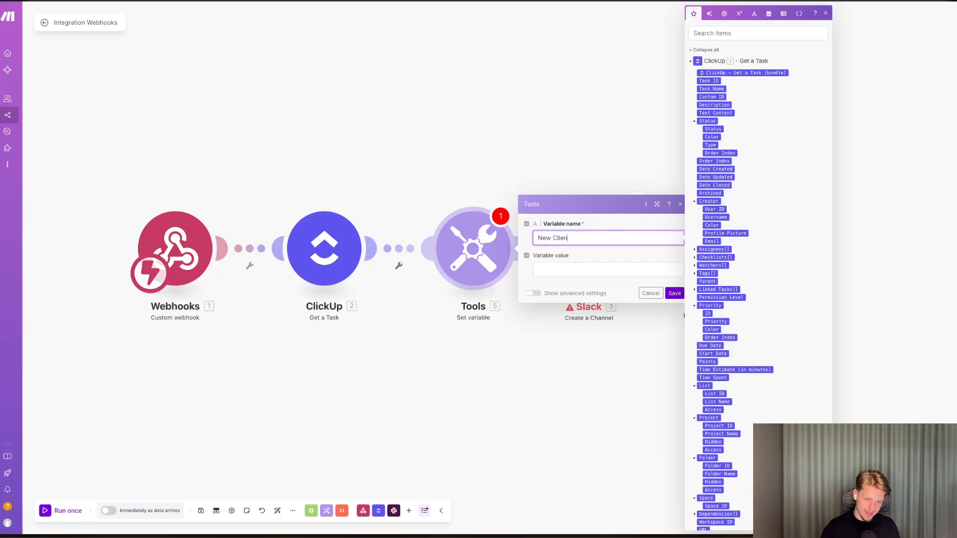
pyautogui.write('t')
pyautogui.press('Tab')
pyautogui.rightClick(565, 238)
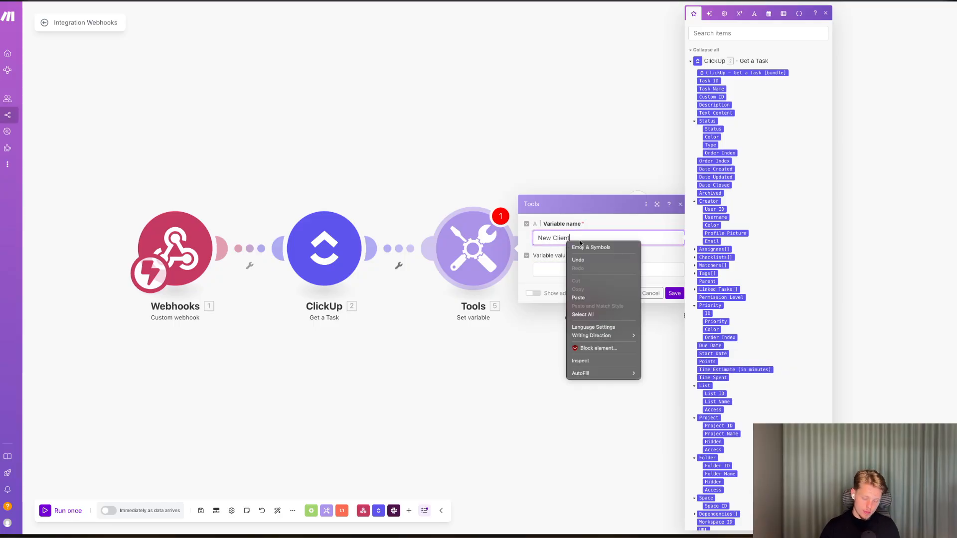
pyautogui.click(566, 239)
pyautogui.write('N')
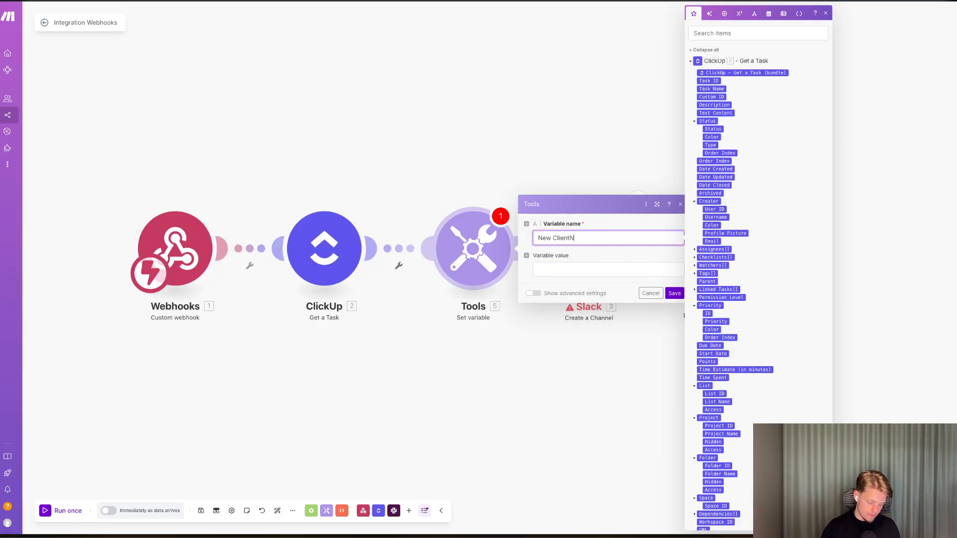
pyautogui.write('ame')
pyautogui.press('Tab')
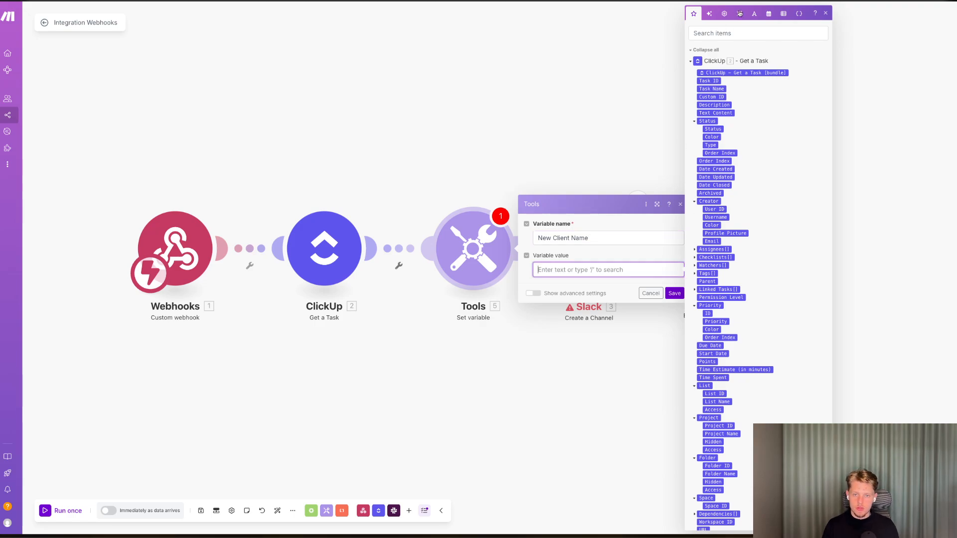
# Set the variable value to lower() applied to the ClickUp Task Name and save the module.
pyautogui.click(769, 13)
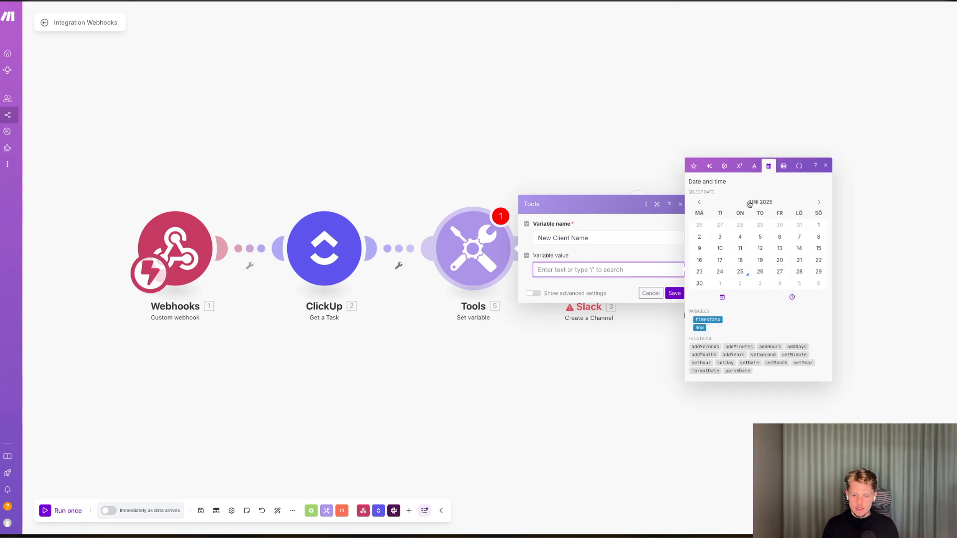
pyautogui.click(739, 166)
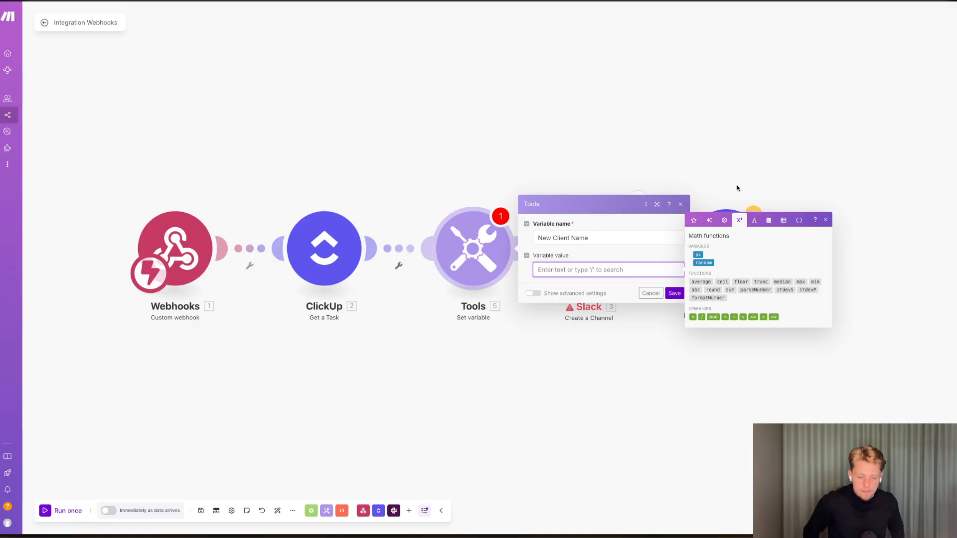
pyautogui.click(727, 221)
pyautogui.click(754, 219)
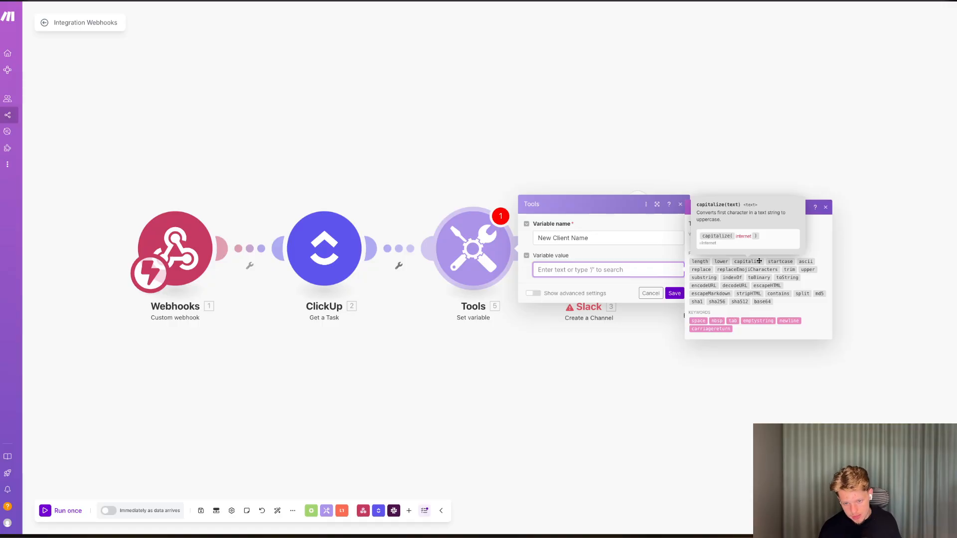
pyautogui.click(721, 261)
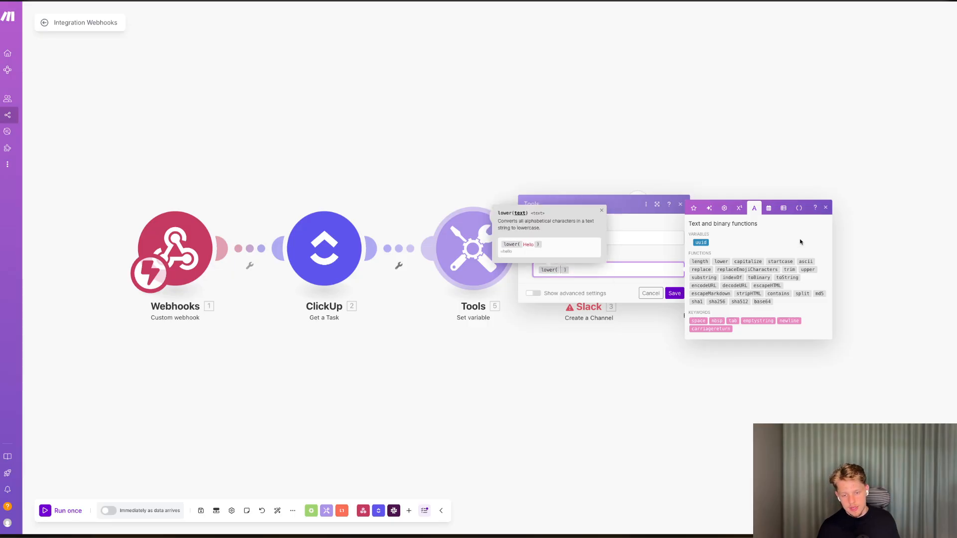
pyautogui.click(693, 208)
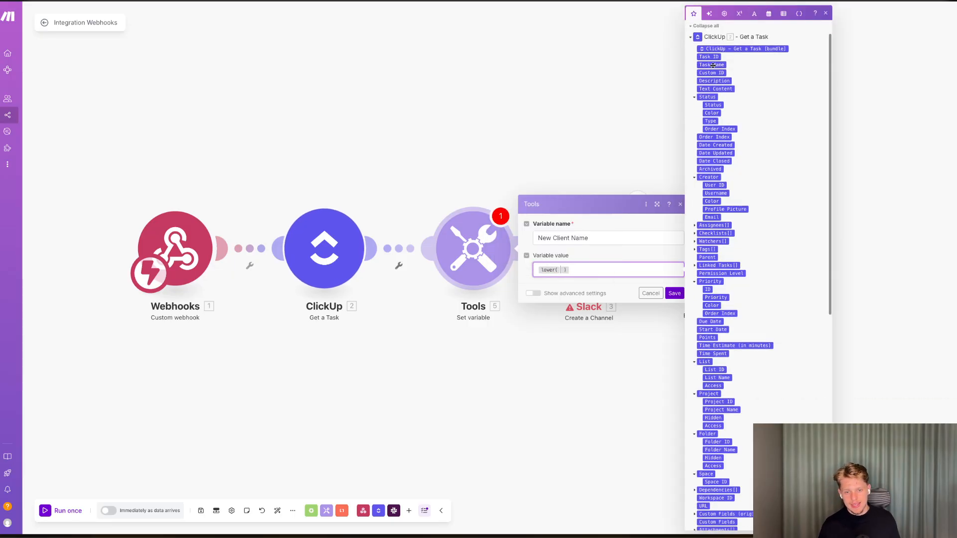
pyautogui.moveTo(711, 65); pyautogui.dragTo(561, 272)
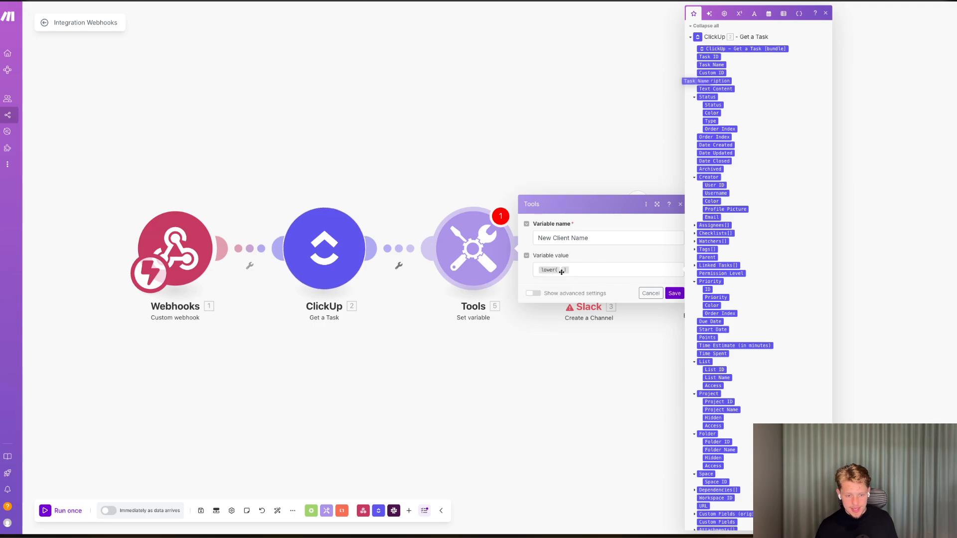
pyautogui.moveTo(711, 65); pyautogui.dragTo(558, 272)
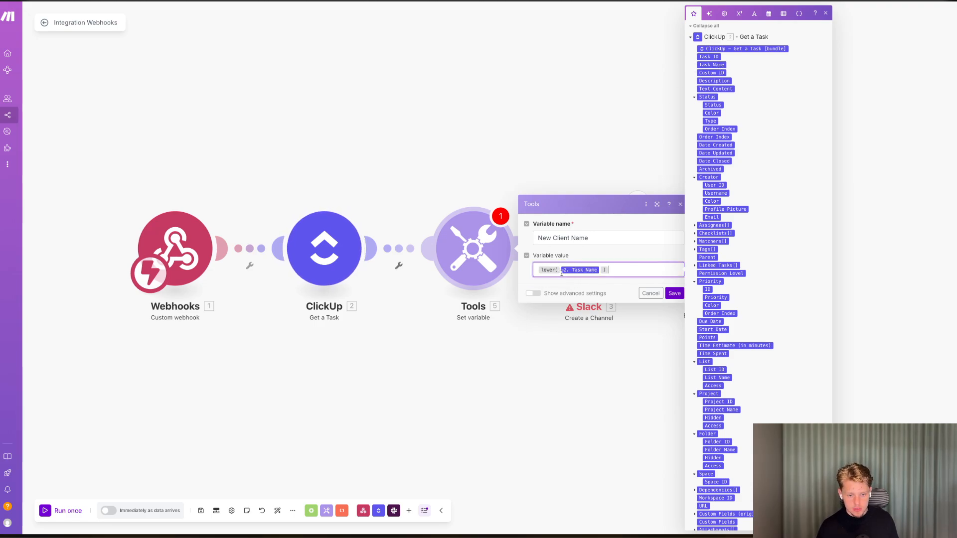
pyautogui.click(658, 294)
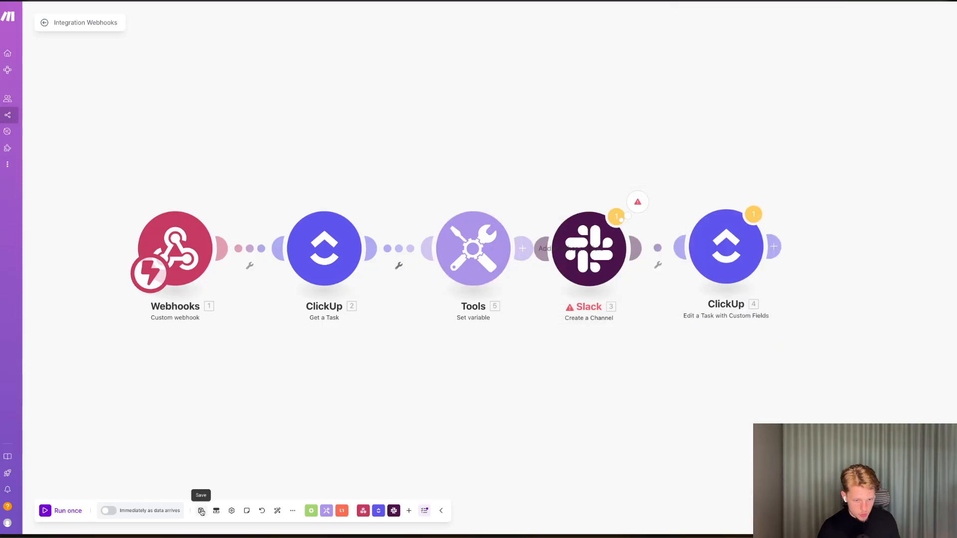
# Replace the Slack channel Name with the New Client Name variable and set Is private to No.
pyautogui.click(603, 234)
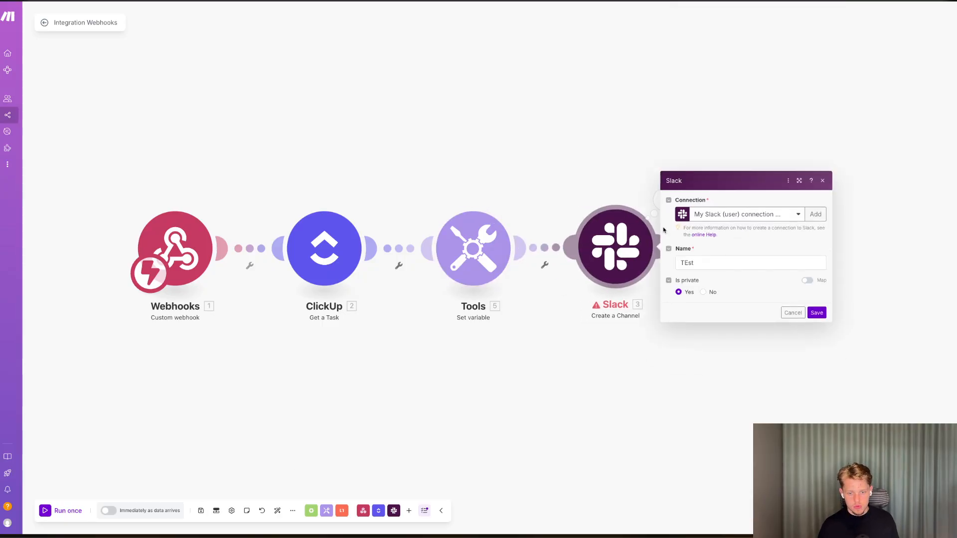
pyautogui.click(698, 262)
pyautogui.hotkey('ctrl', 'a')
pyautogui.press('BackSpace')
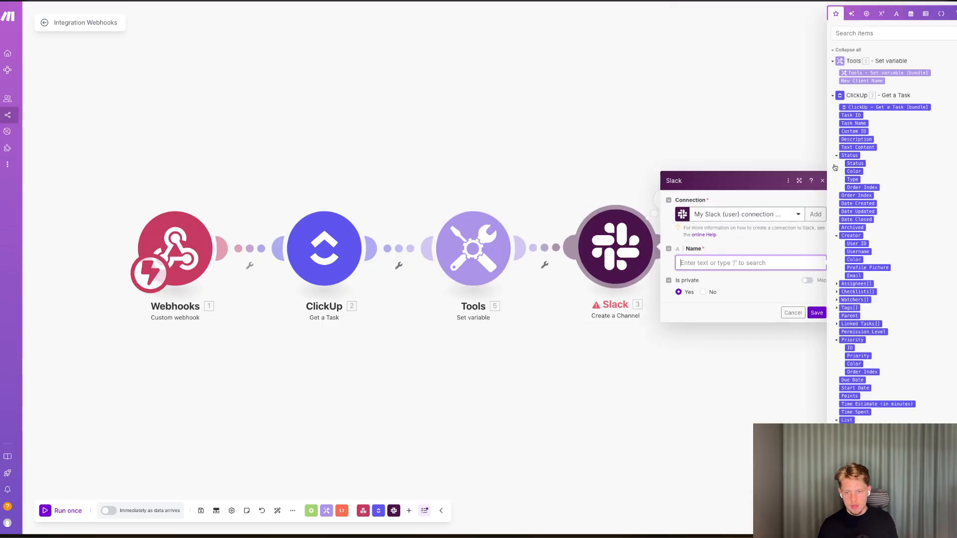
pyautogui.click(867, 81)
pyautogui.click(703, 292)
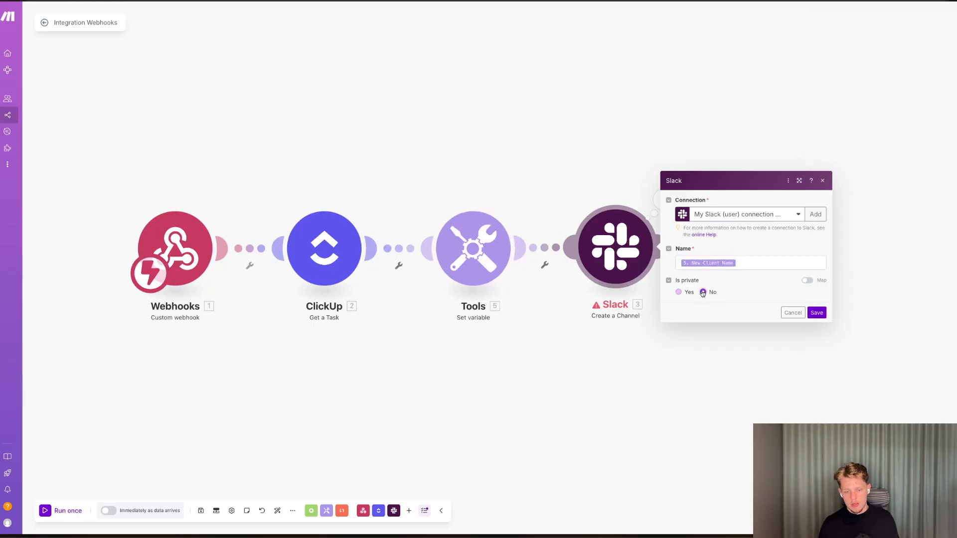
# Save the Slack module and activate the scenario, processing the old data waiting in the webhook queue.
pyautogui.click(816, 312)
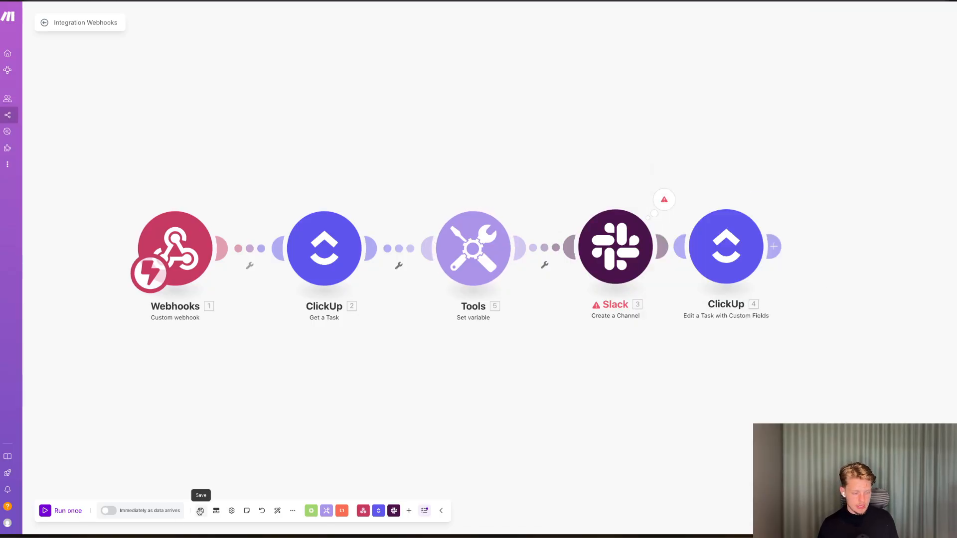
pyautogui.click(106, 510)
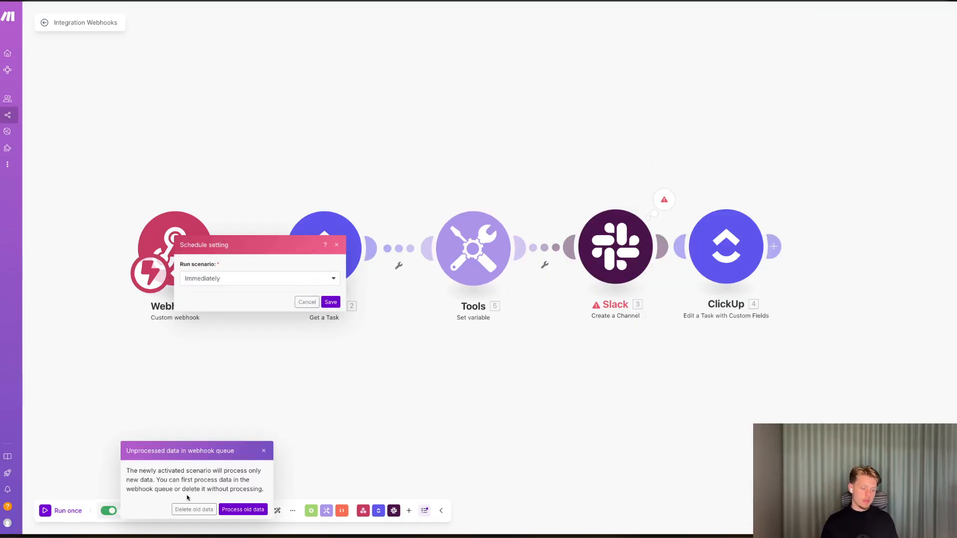
pyautogui.click(253, 510)
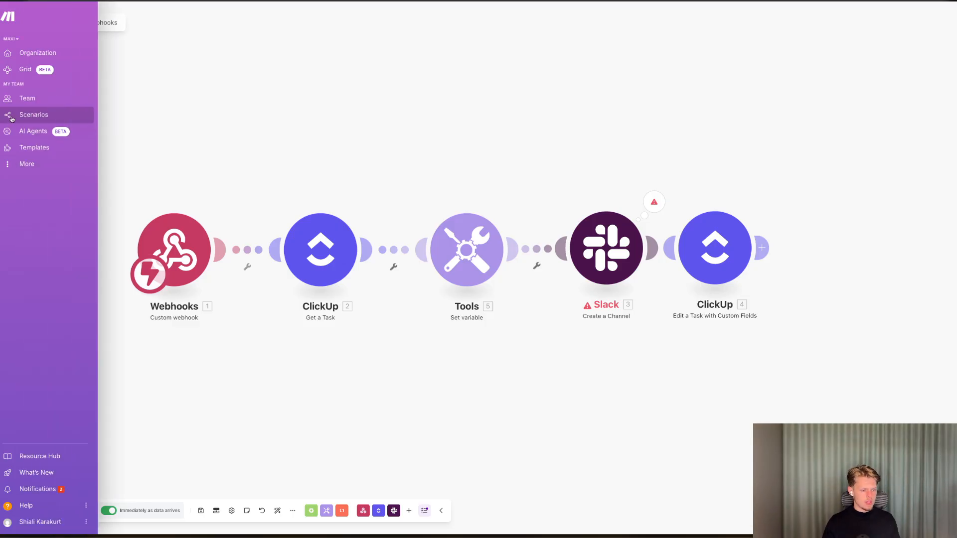
# Create a new task named Max in the Not Started group of the Campaign Delivery list.
pyautogui.click(12, 117)
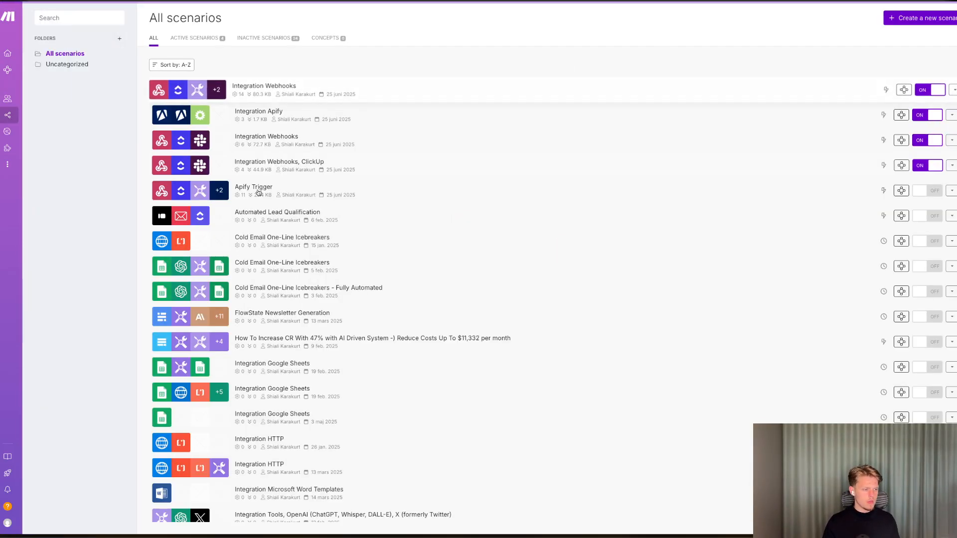
pyautogui.click(266, 136)
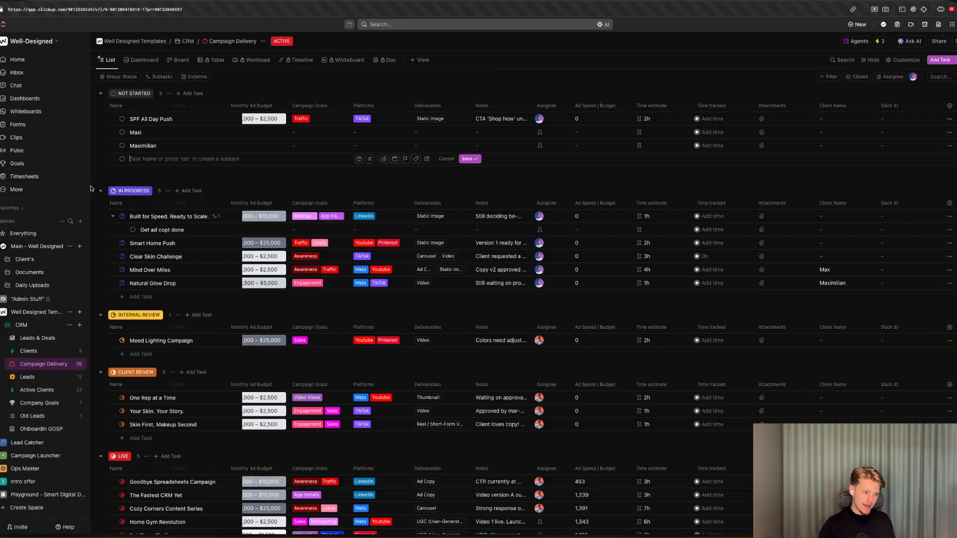
pyautogui.write('AS')
pyautogui.press('BackSpace')
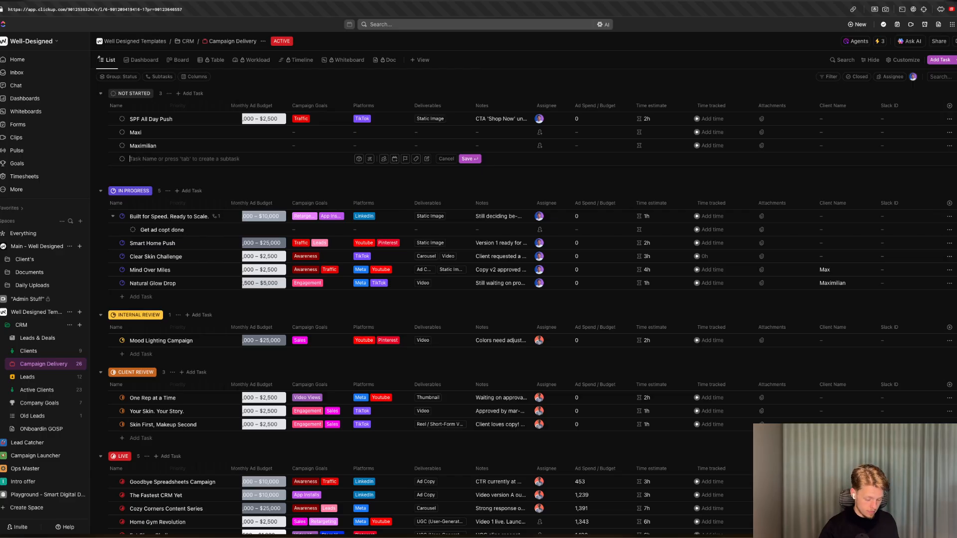
pyautogui.write('M')
pyautogui.press('BackSpace')
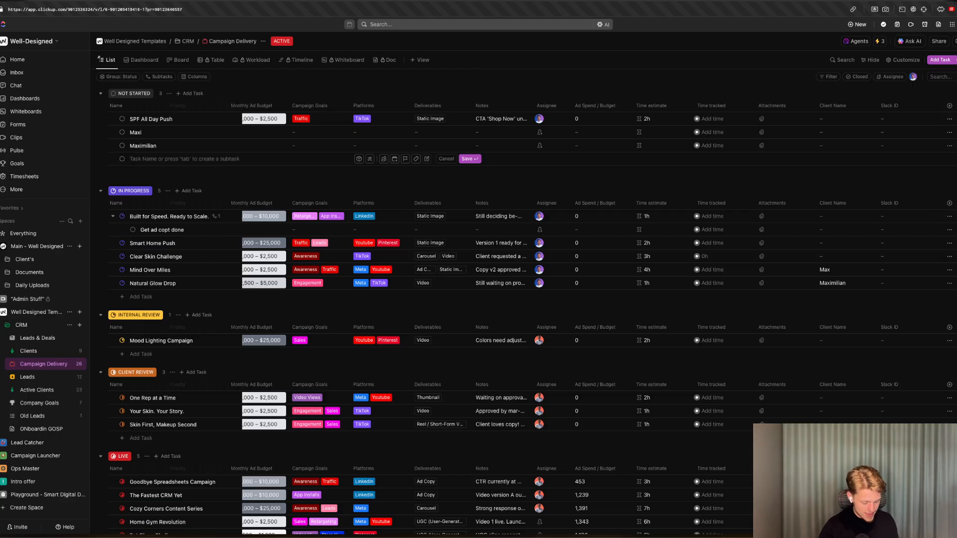
pyautogui.write('Max')
pyautogui.press('Return')
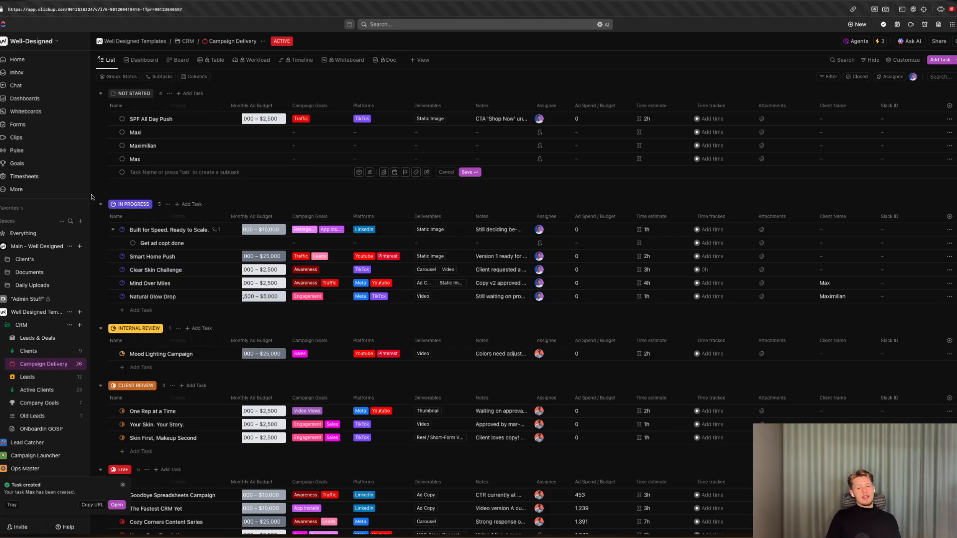
# Check the Slack channel list for the newly created max and maximilian channels, then return to the scenario.
pyautogui.hotkey('ctrl', 'Tab')
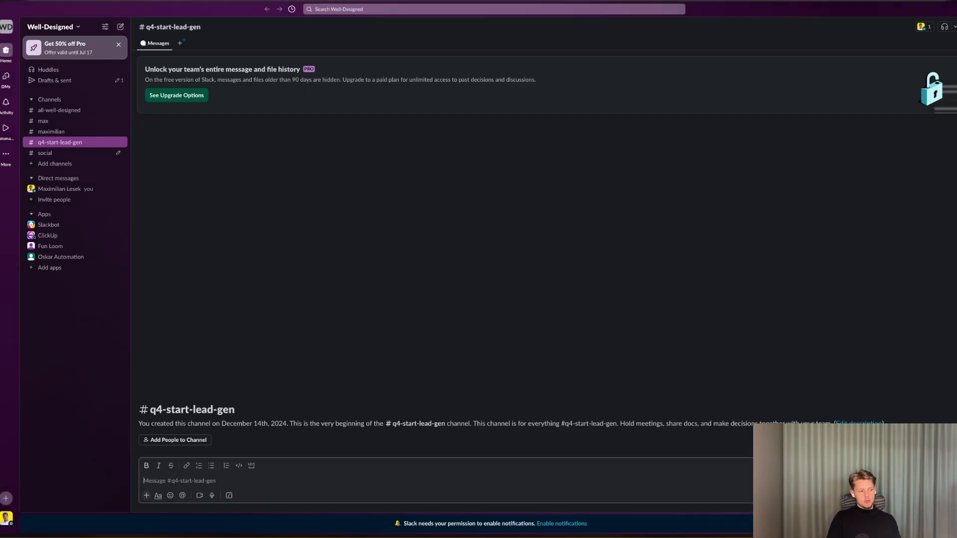
pyautogui.click(43, 121)
pyautogui.click(60, 130)
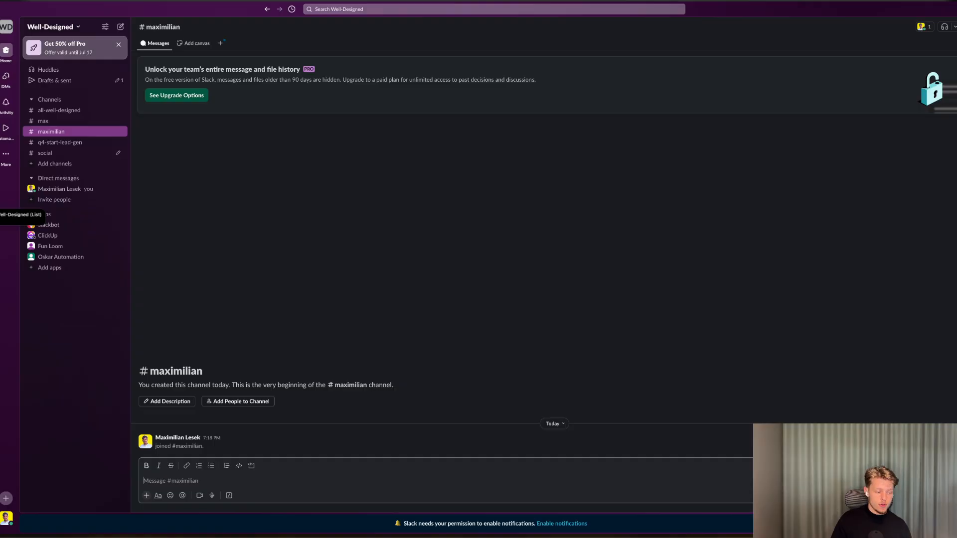
pyautogui.click(2, 215)
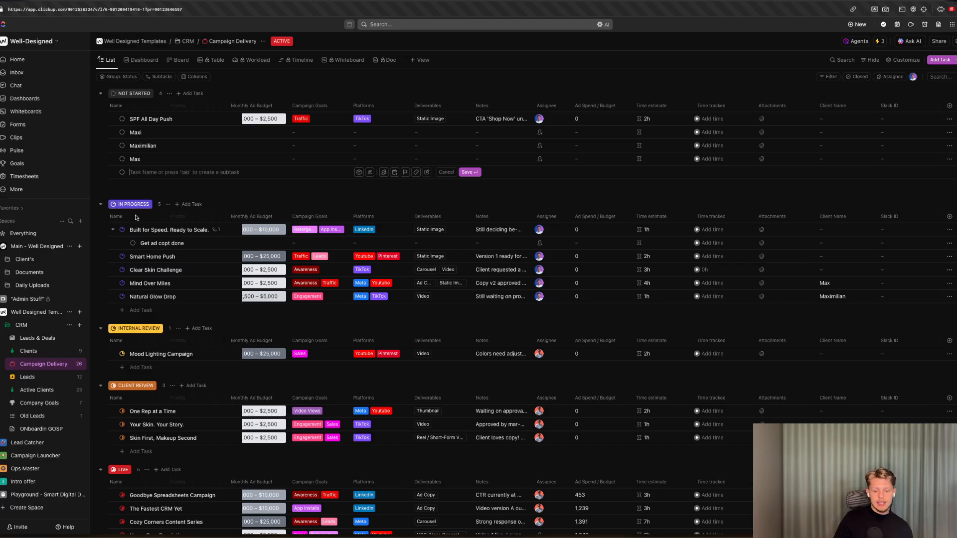
pyautogui.click(802, 83)
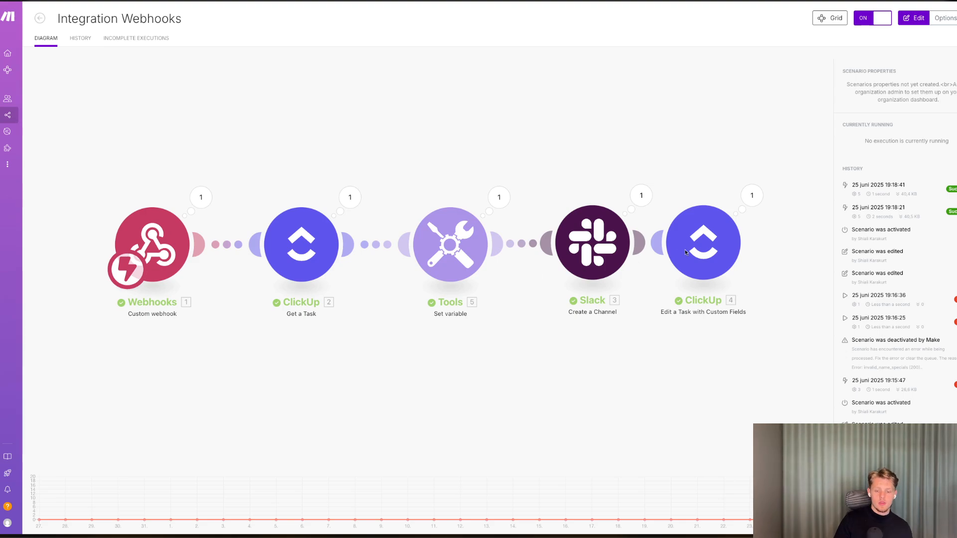
# Open the Edit a Task with Custom Fields module and browse the Slack channel output fields in the mapping panel.
pyautogui.click(913, 18)
pyautogui.click(775, 266)
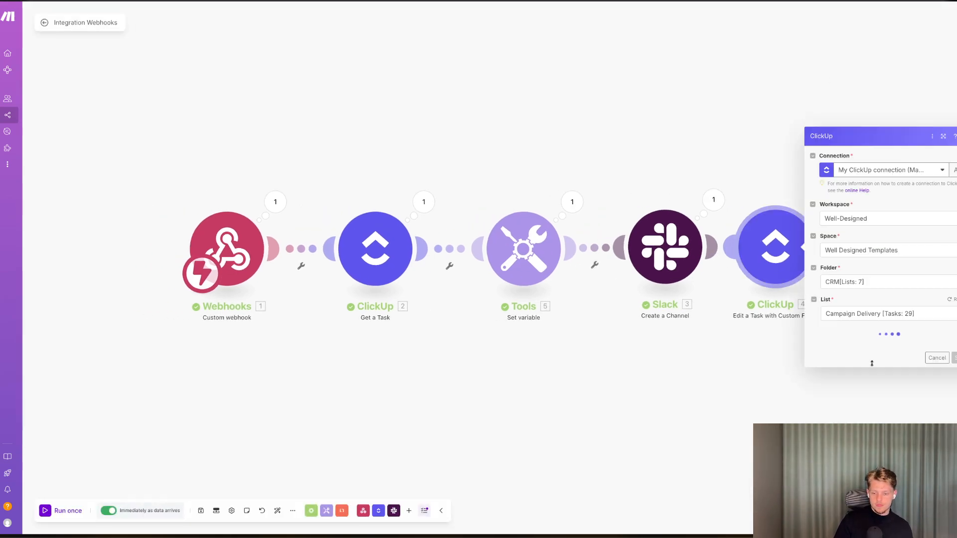
pyautogui.scroll(-5, 867, 356)
pyautogui.click(887, 424)
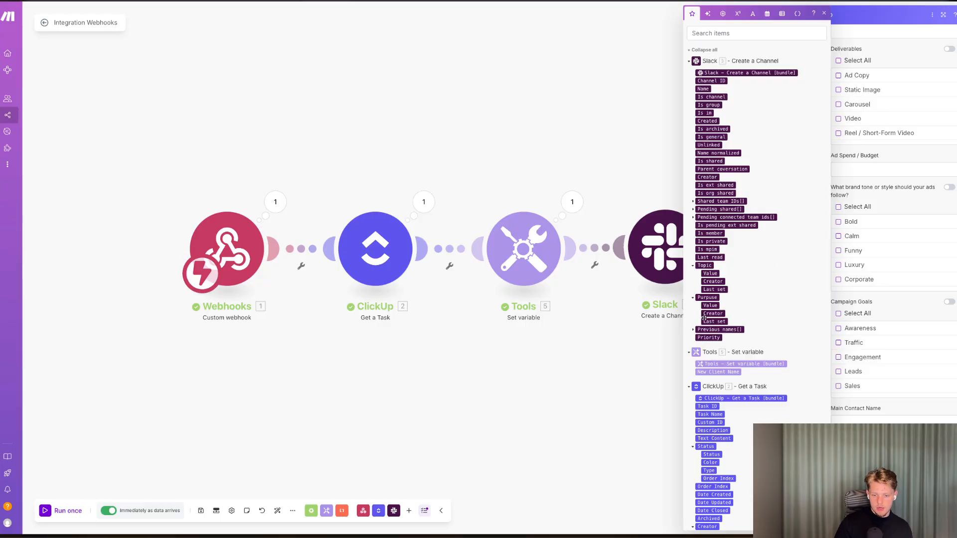
pyautogui.click(692, 329)
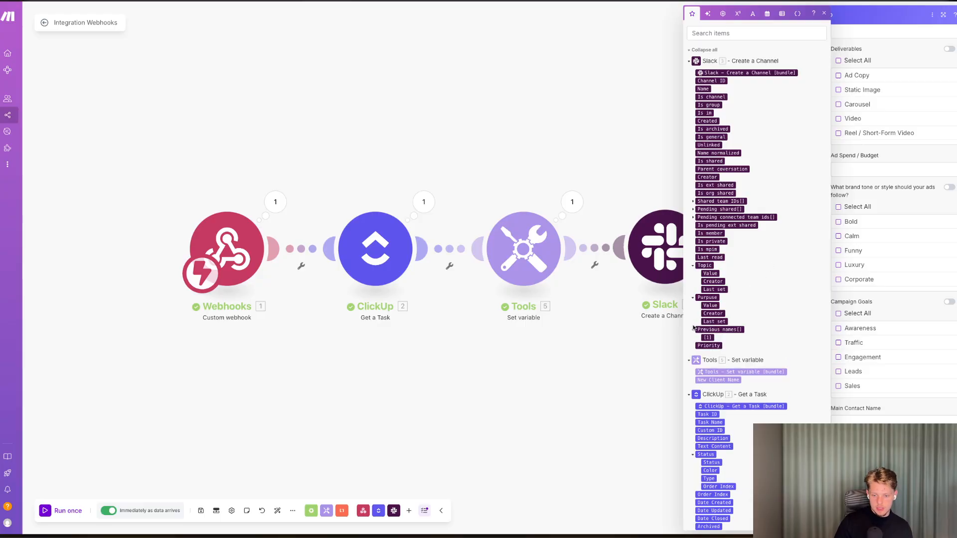
pyautogui.click(693, 217)
pyautogui.click(692, 209)
pyautogui.click(693, 201)
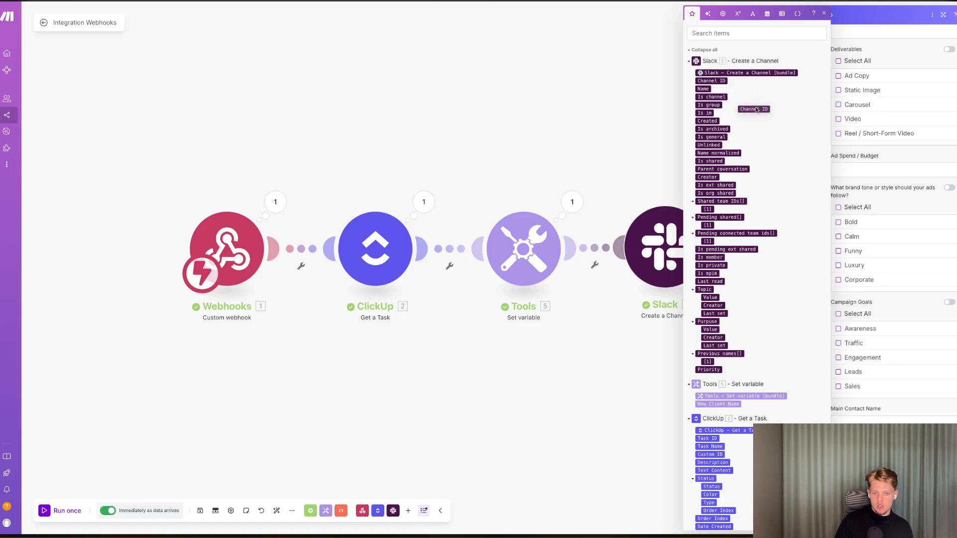
pyautogui.click(673, 191)
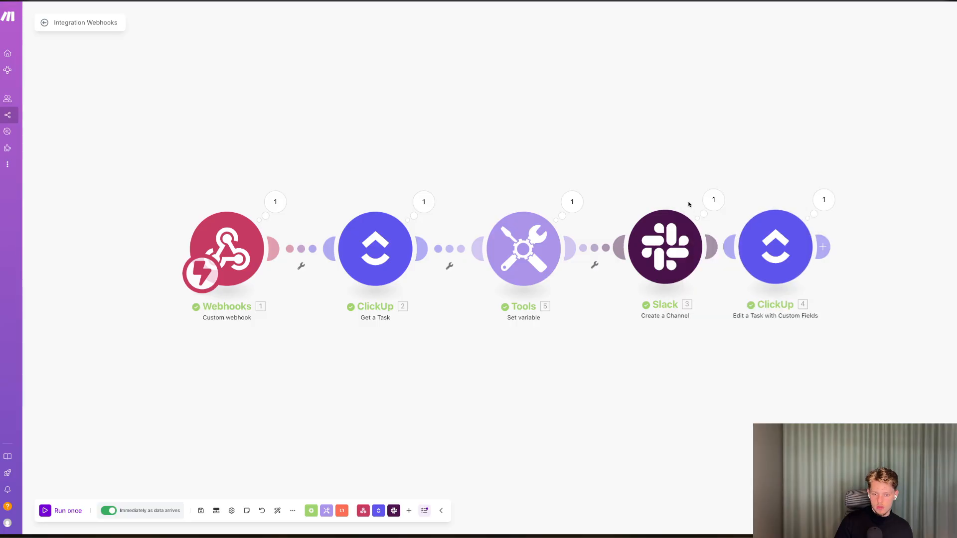
# Inspect the Slack module's output bundle and reopen the ClickUp edit module's settings.
pyautogui.click(721, 200)
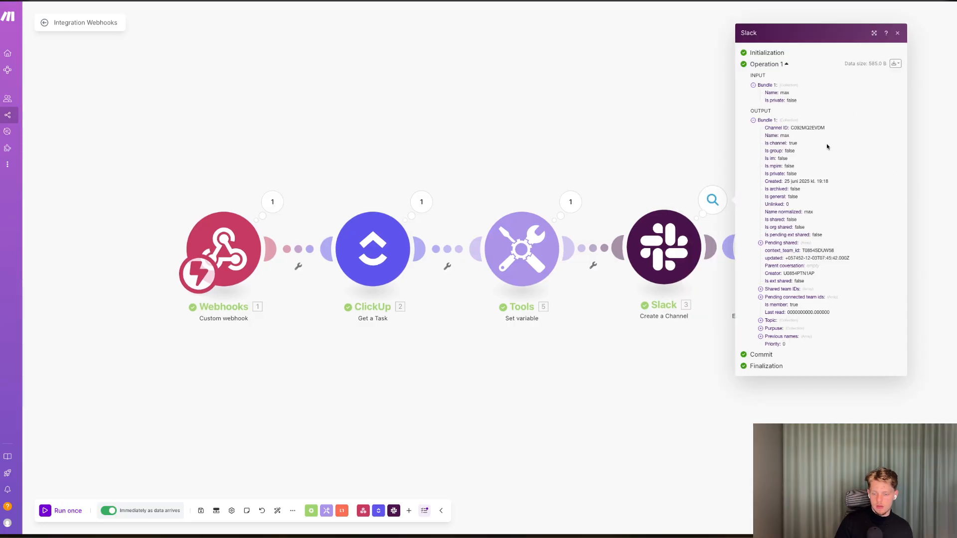
pyautogui.click(718, 329)
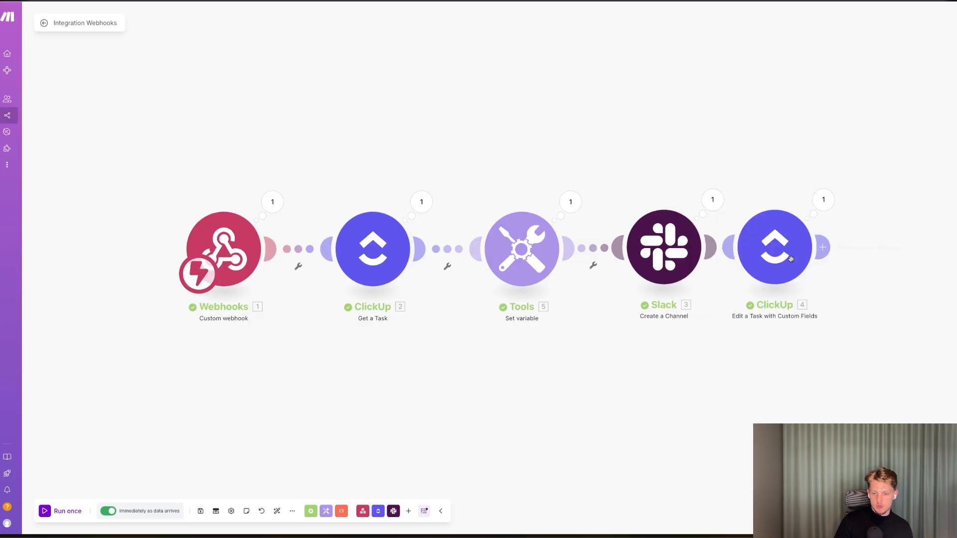
pyautogui.click(788, 259)
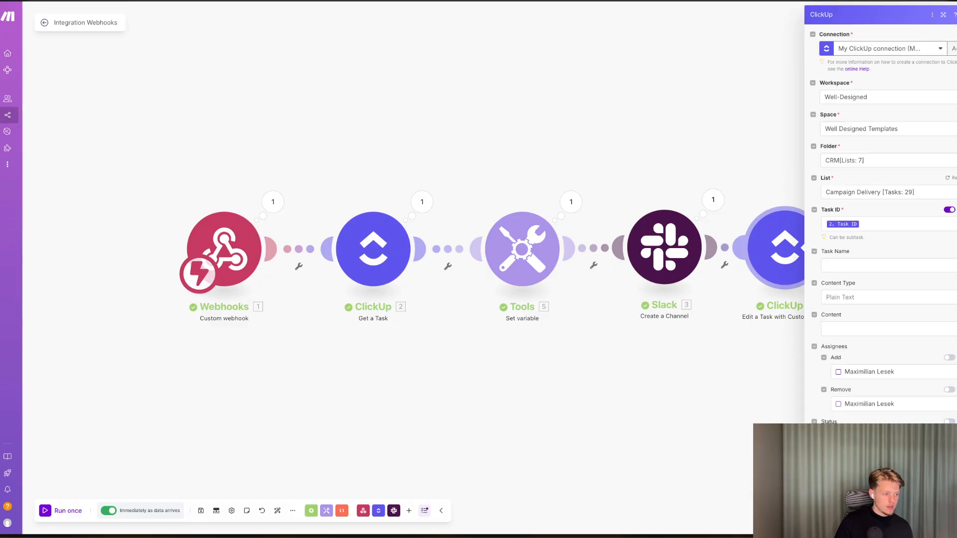
pyautogui.hotkey('ctrl', 'Tab')
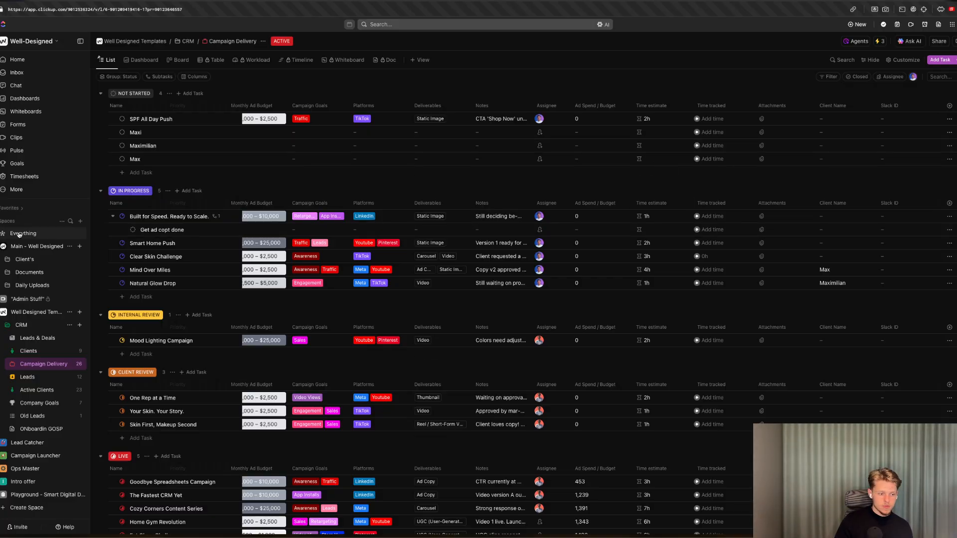
pyautogui.hotkey('ctrl', 'Tab')
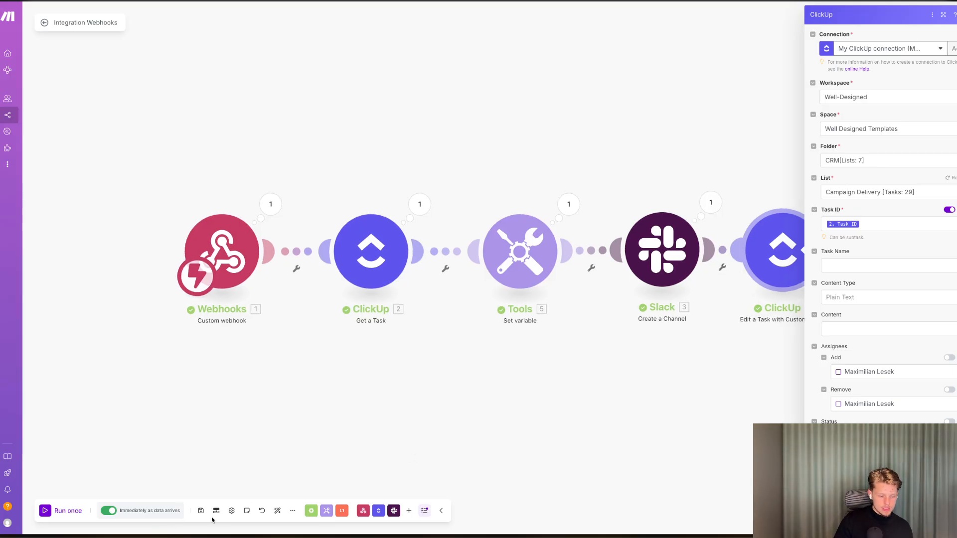
# Save the scenario and adjust the position of the final ClickUp module.
pyautogui.click(211, 510)
pyautogui.click(202, 510)
pyautogui.hscroll(2, 598, 363)
pyautogui.moveTo(738, 242); pyautogui.dragTo(749, 243)
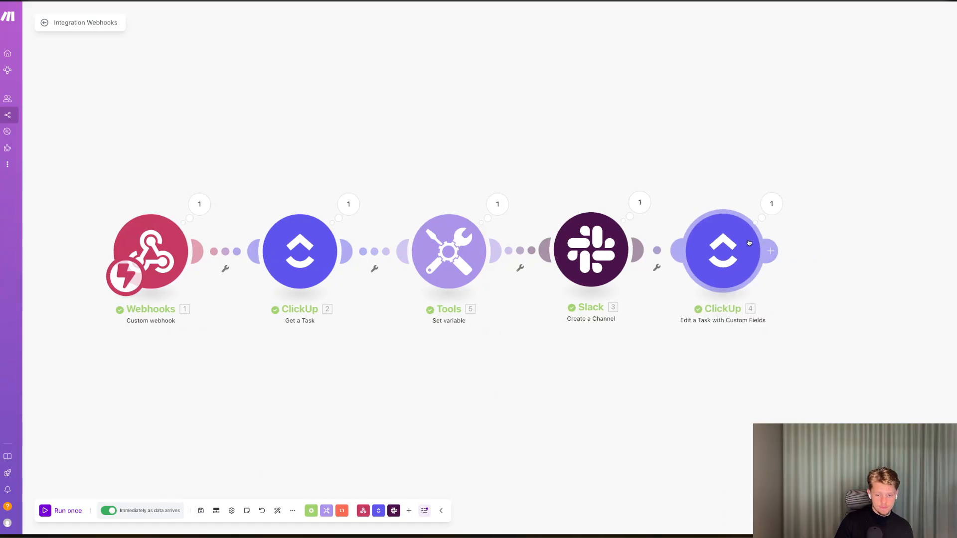
# Browse the Slack modules available for a new module after the Edit a Task module.
pyautogui.click(770, 251)
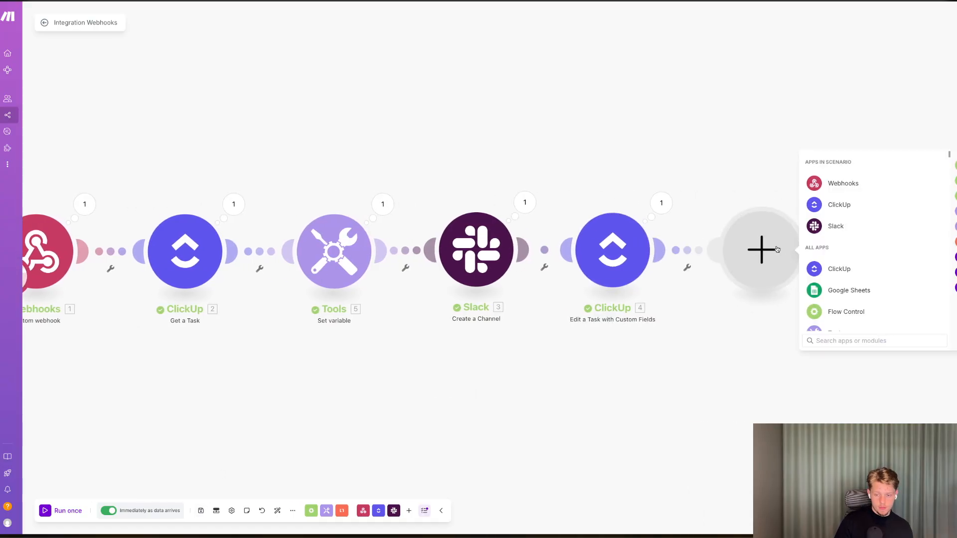
pyautogui.click(828, 222)
pyautogui.scroll(-5, 848, 259)
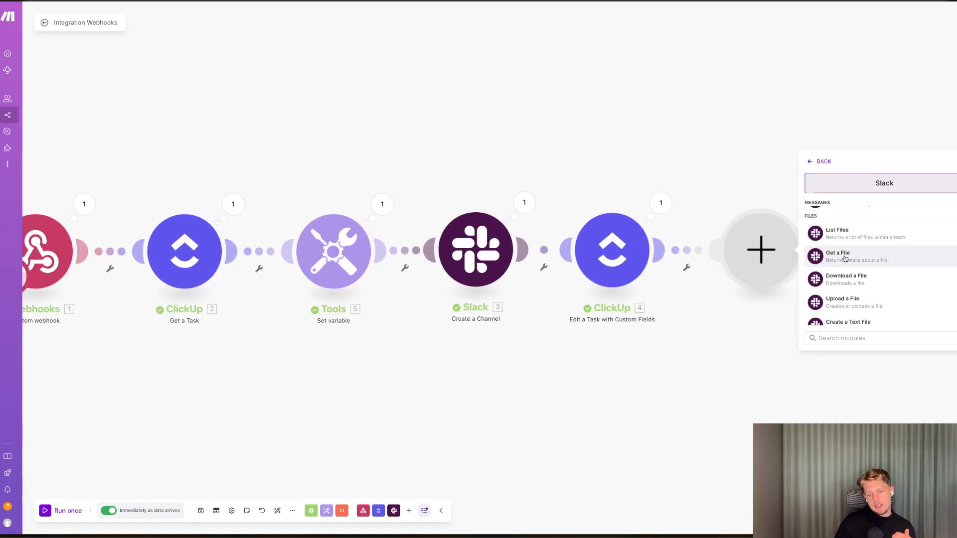
pyautogui.scroll(-5, 845, 258)
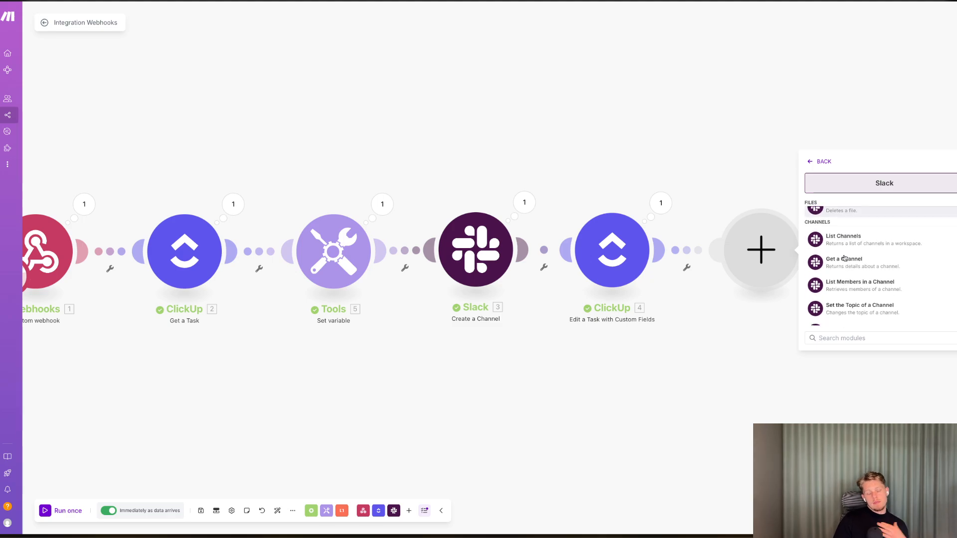
pyautogui.scroll(-4, 845, 257)
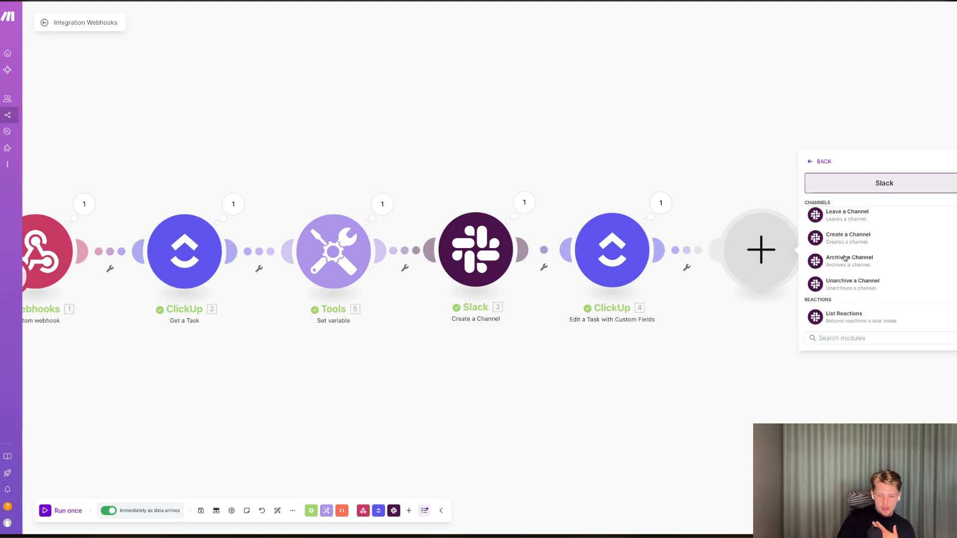
pyautogui.scroll(-4, 844, 258)
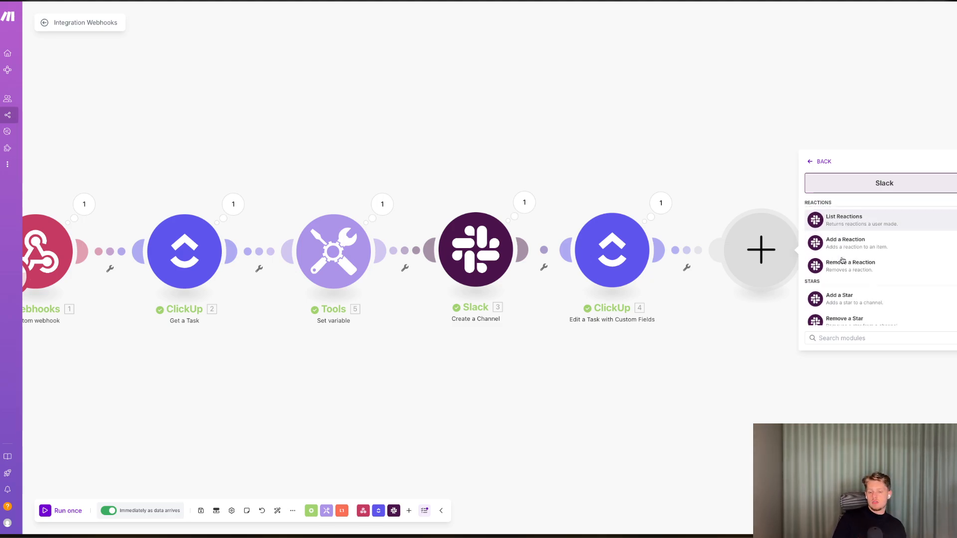
pyautogui.scroll(-5, 842, 260)
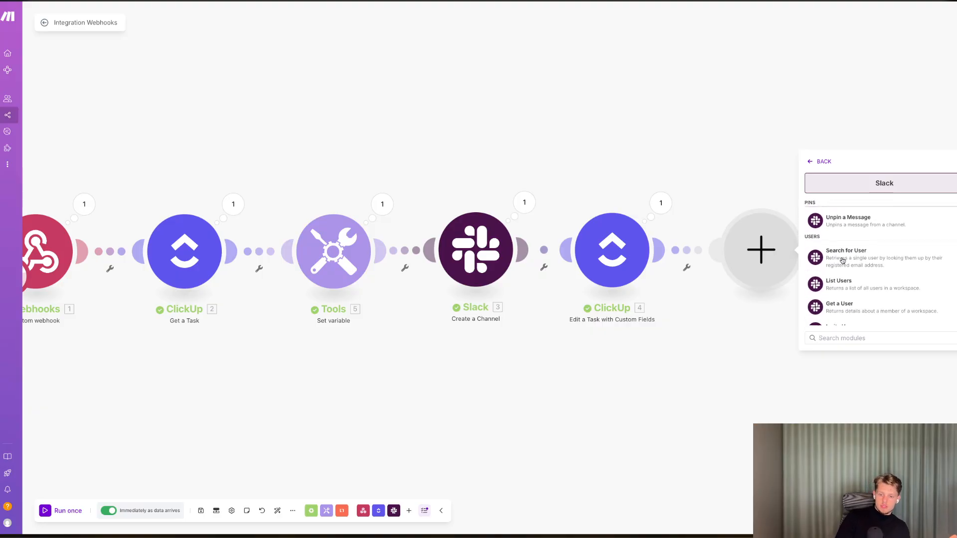
pyautogui.scroll(-1, 842, 260)
pyautogui.scroll(-6, 843, 260)
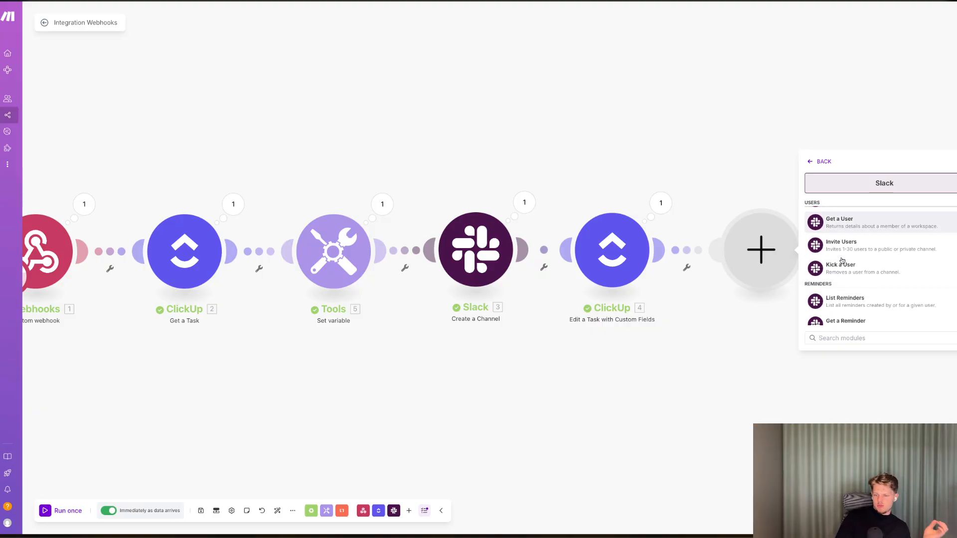
pyautogui.scroll(-3, 842, 259)
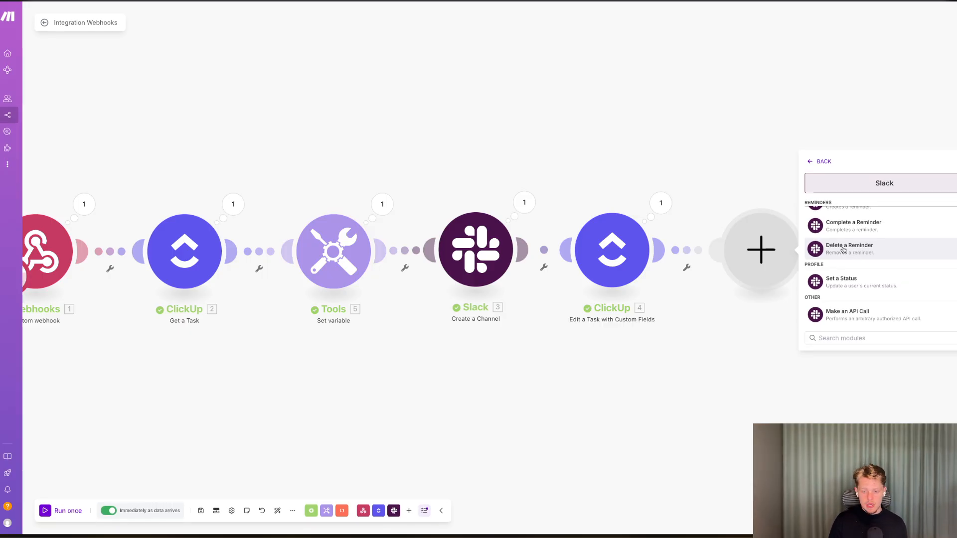
pyautogui.scroll(3, 842, 249)
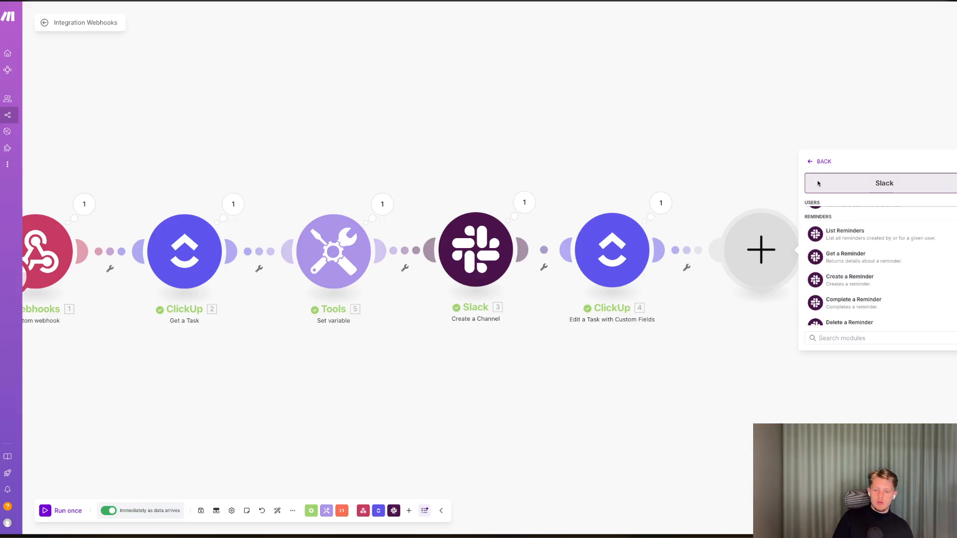
# Add an Email Send an Email module after the ClickUp Edit a Task module.
pyautogui.click(819, 161)
pyautogui.write('gm')
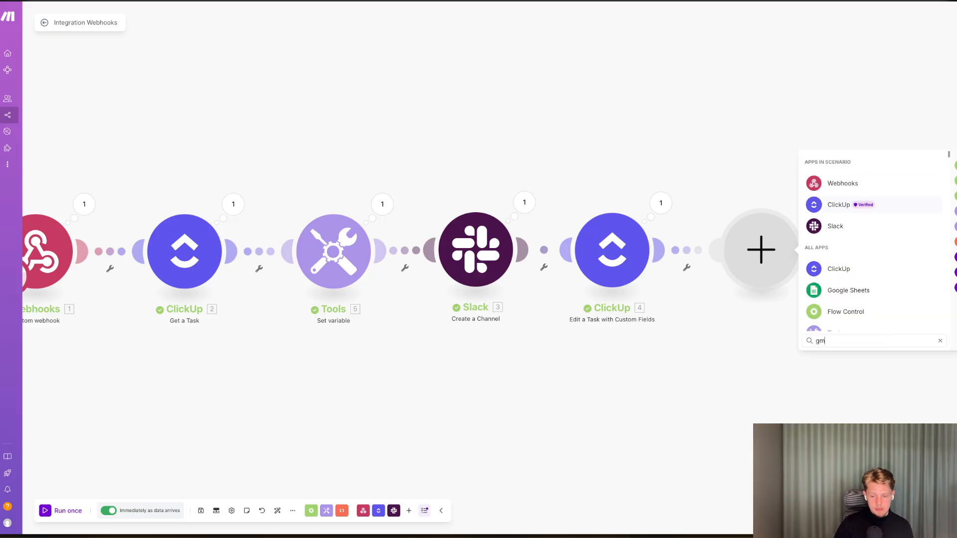
pyautogui.press('BackSpace')
pyautogui.press('BackSpace')
pyautogui.write('mail')
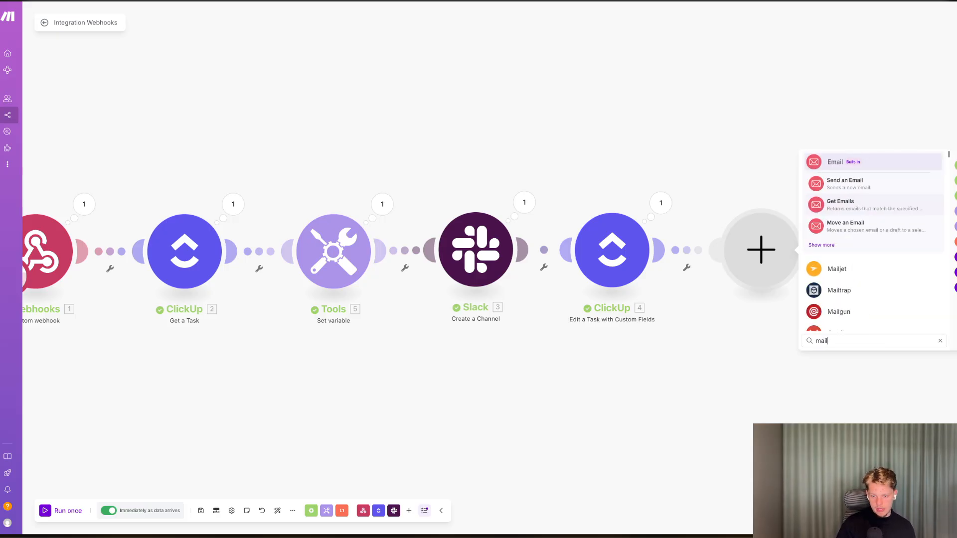
pyautogui.click(855, 189)
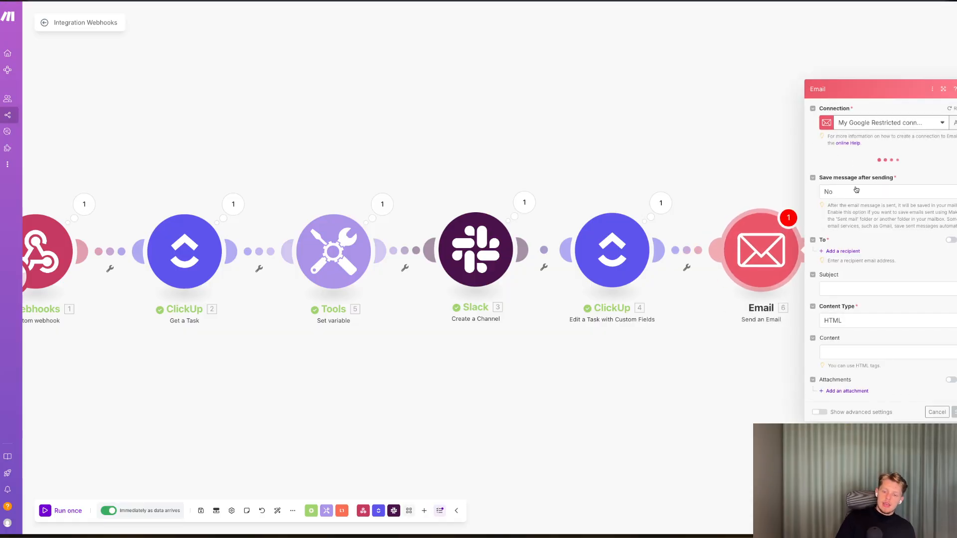
# Set the email module's subject to Slack Call and move to the content field.
pyautogui.click(877, 283)
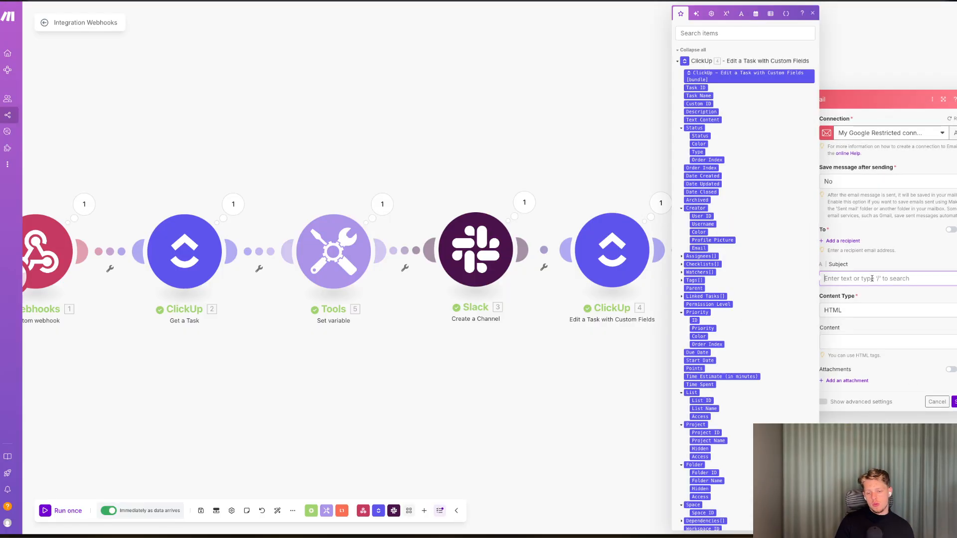
pyautogui.write('K')
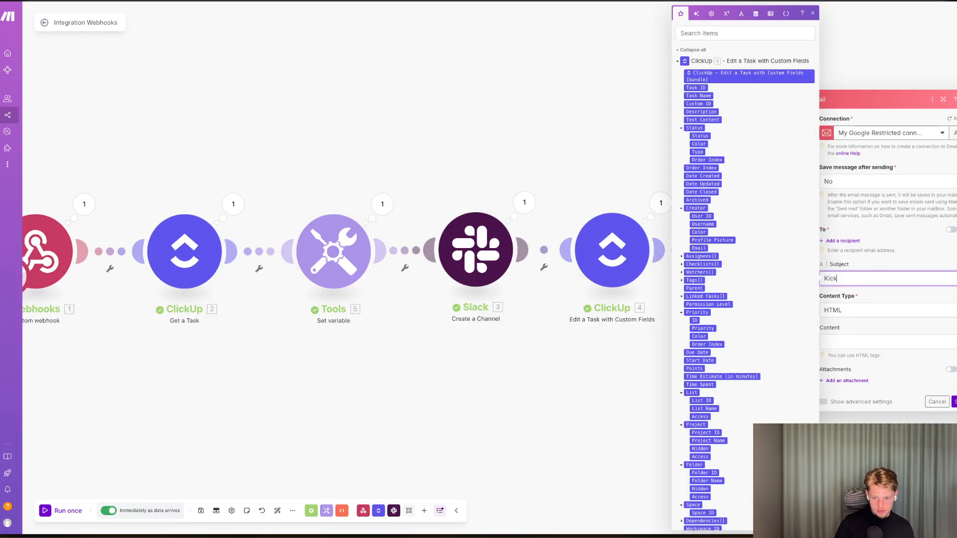
pyautogui.press('BackSpace')
pyautogui.write('Slack Call')
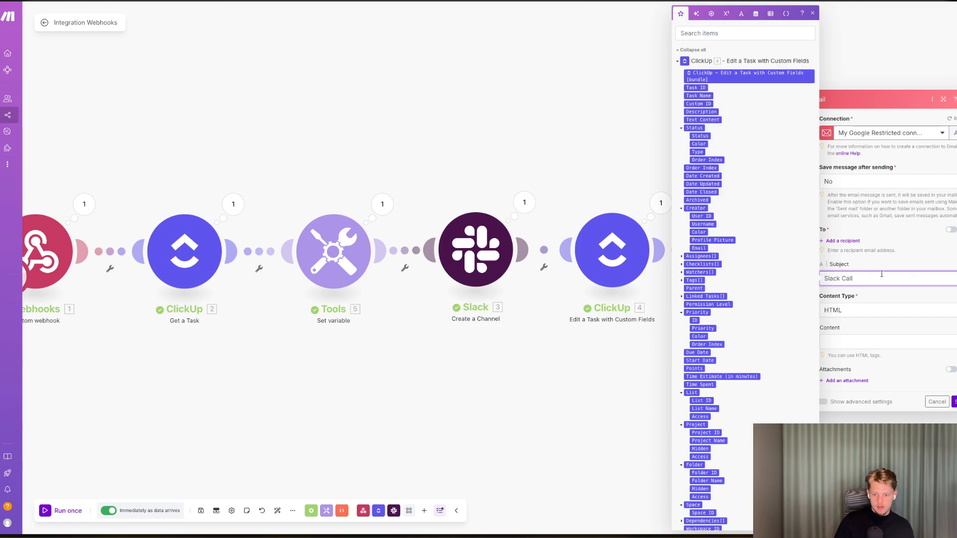
pyautogui.click(862, 339)
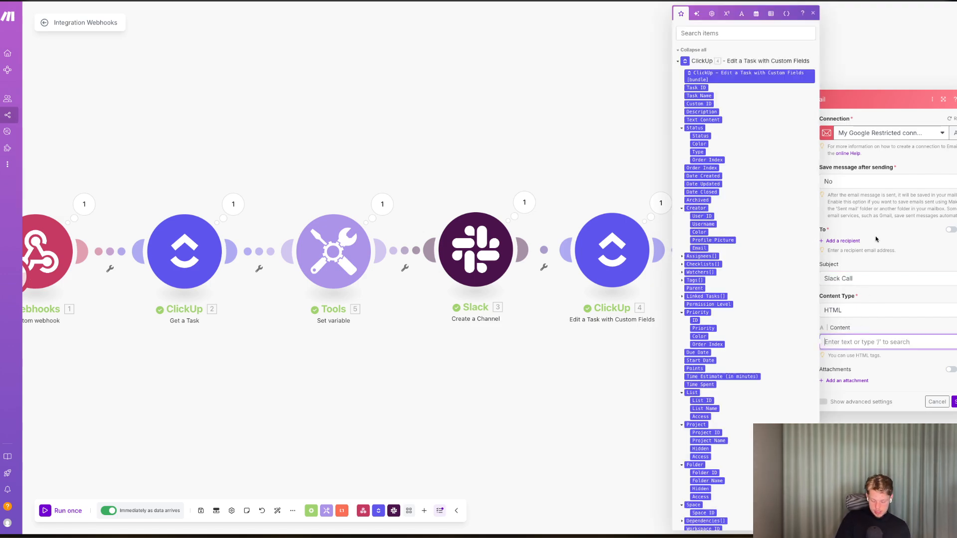
# Add a recipient address field and browse the mapped data for an email value.
pyautogui.click(842, 241)
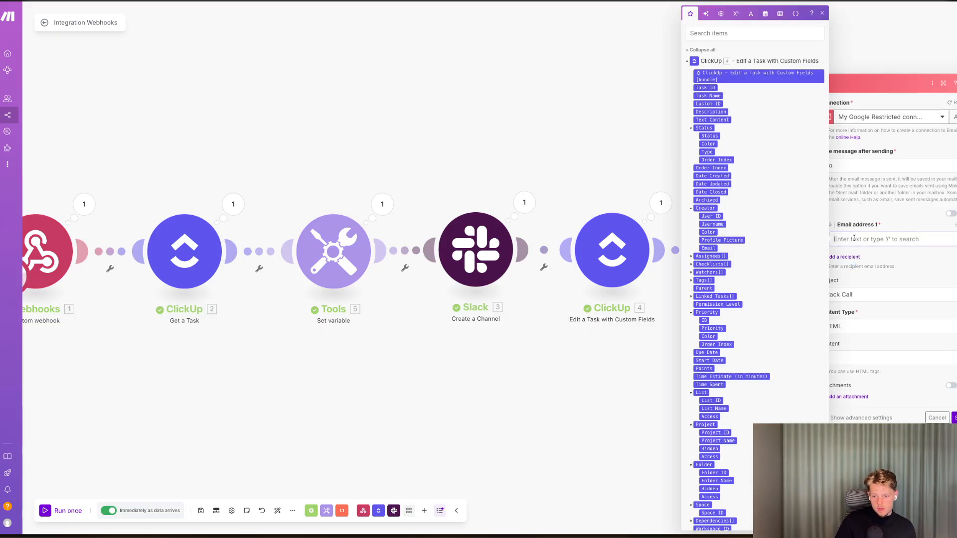
pyautogui.scroll(-10, 719, 205)
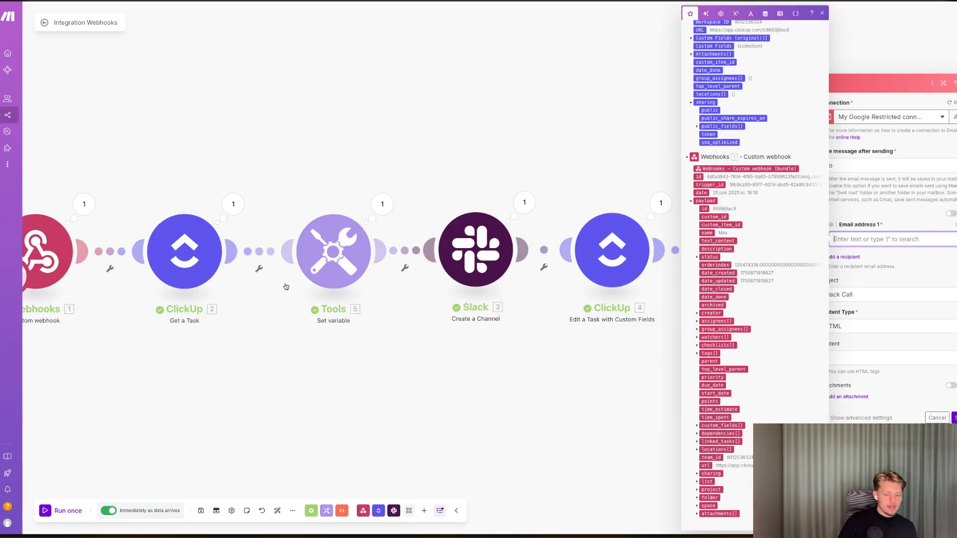
pyautogui.scroll(5, 789, 309)
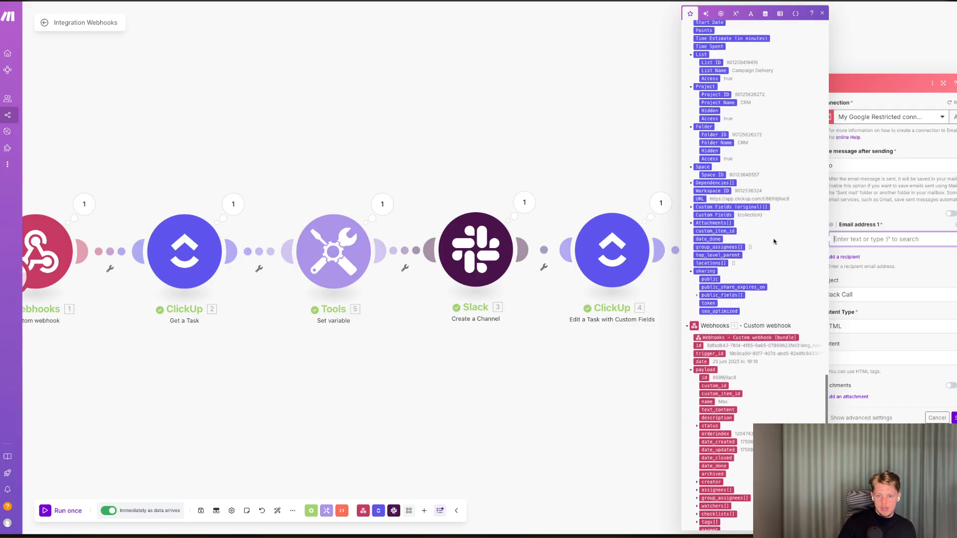
# Switch to ClickUp and add the existing Email custom field as a column in the Campaign Delivery list.
pyautogui.hotkey('ctrl', 'Tab')
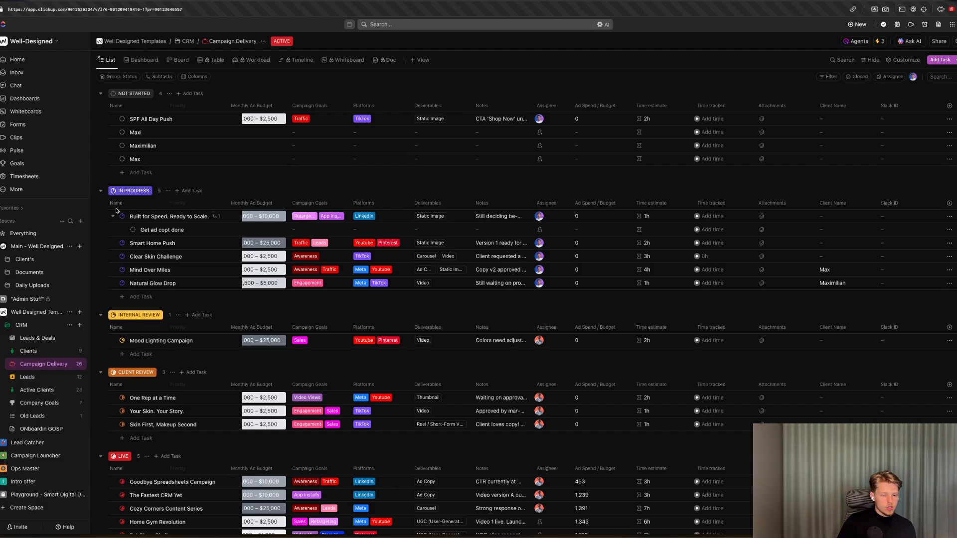
pyautogui.click(950, 107)
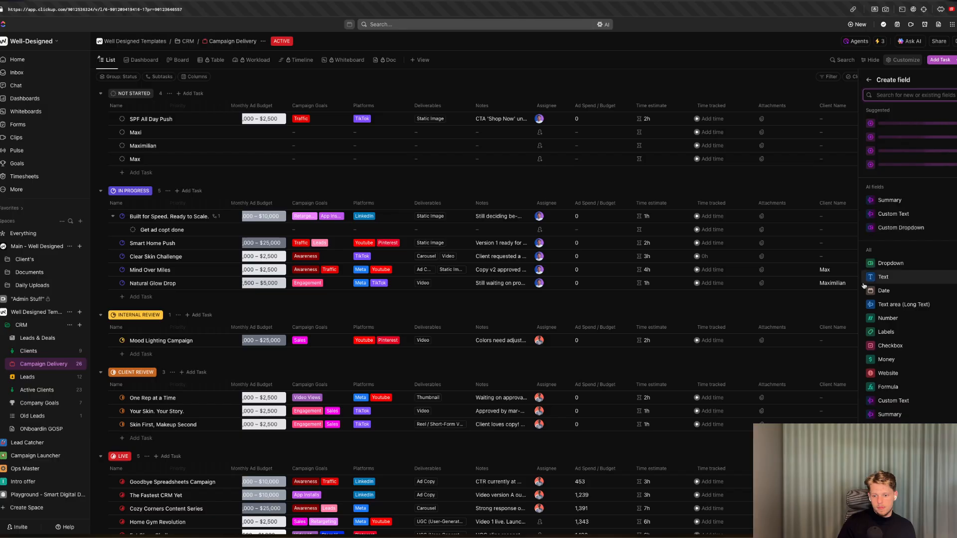
pyautogui.write('em')
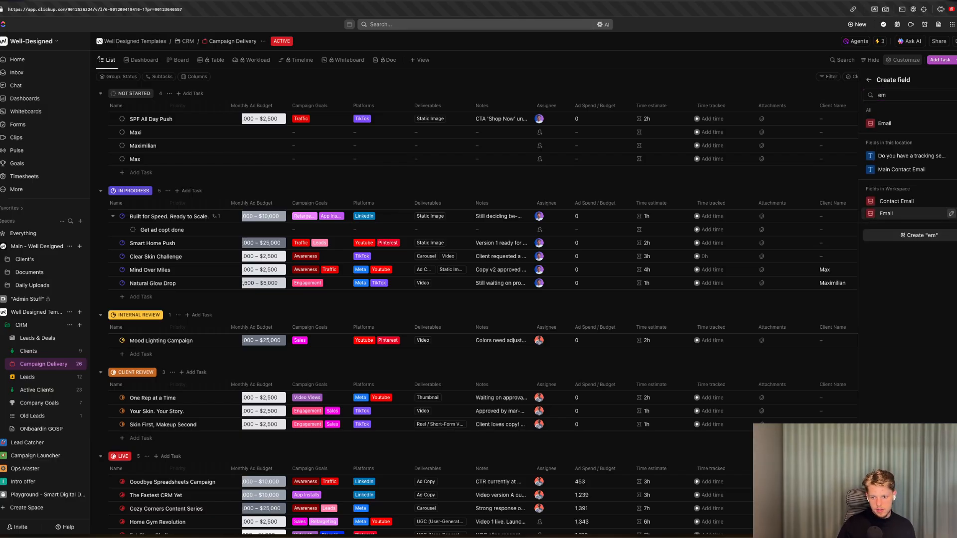
pyautogui.click(897, 201)
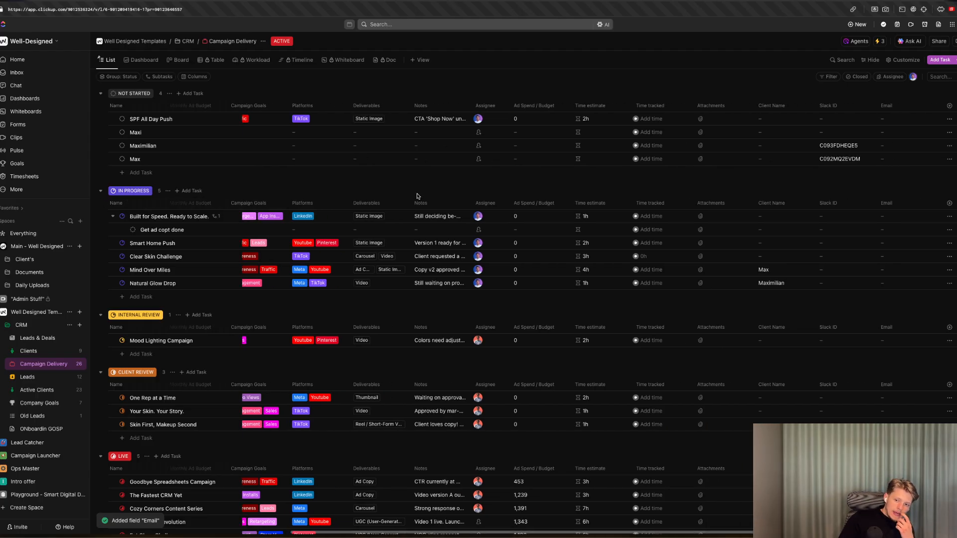
# Scroll across the list's columns to review the custom fields.
pyautogui.hscroll(-3, 419, 197)
pyautogui.hscroll(-3, 419, 197)
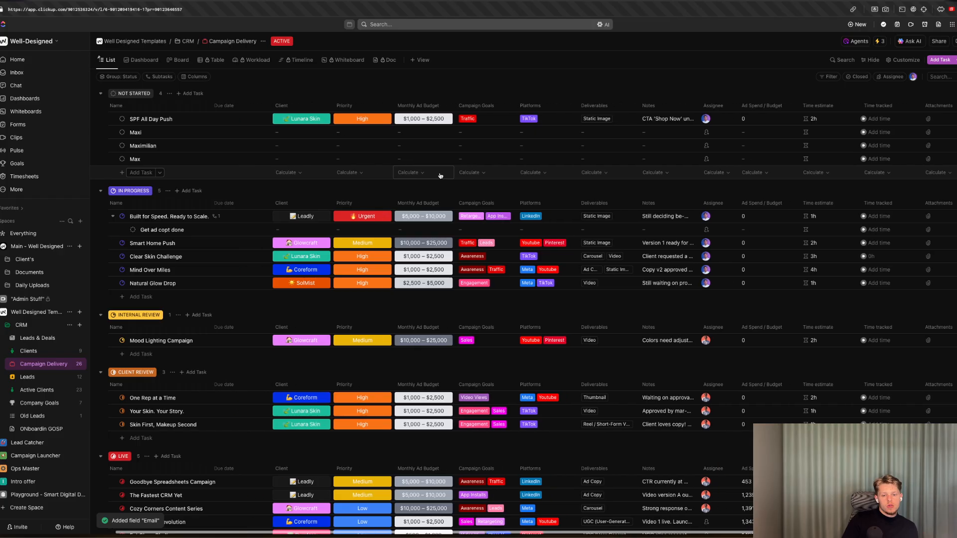
pyautogui.hscroll(6, 423, 174)
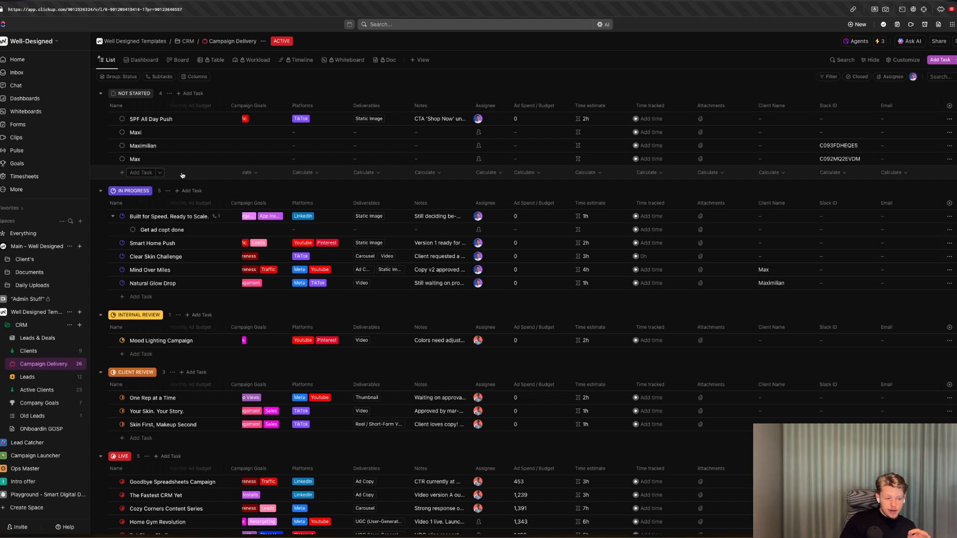
pyautogui.hscroll(-6, 339, 159)
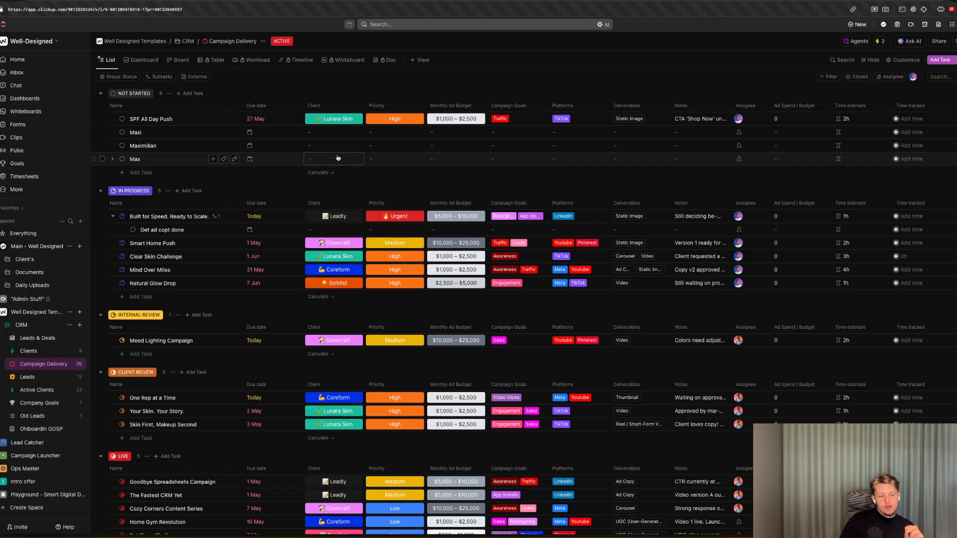
pyautogui.click(894, 61)
pyautogui.click(793, 72)
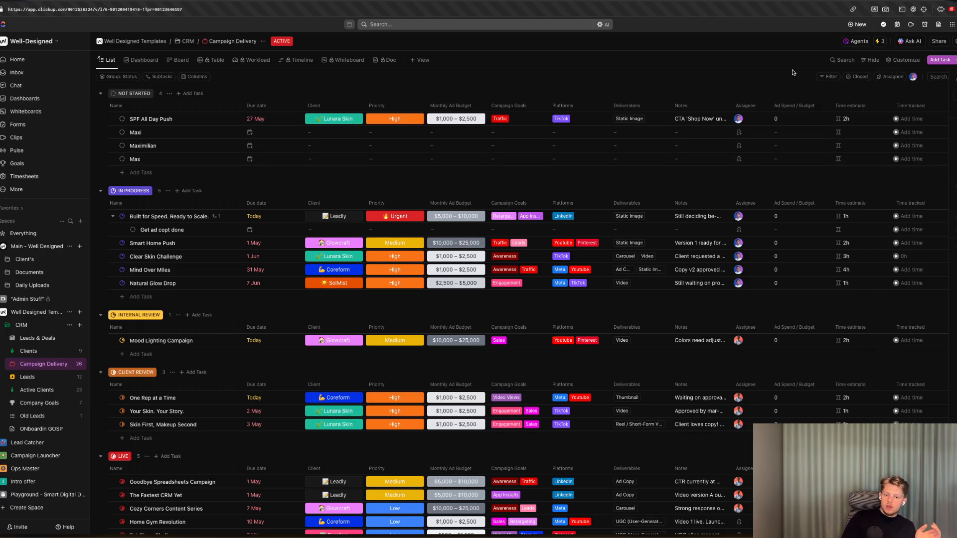
pyautogui.hscroll(6, 881, 146)
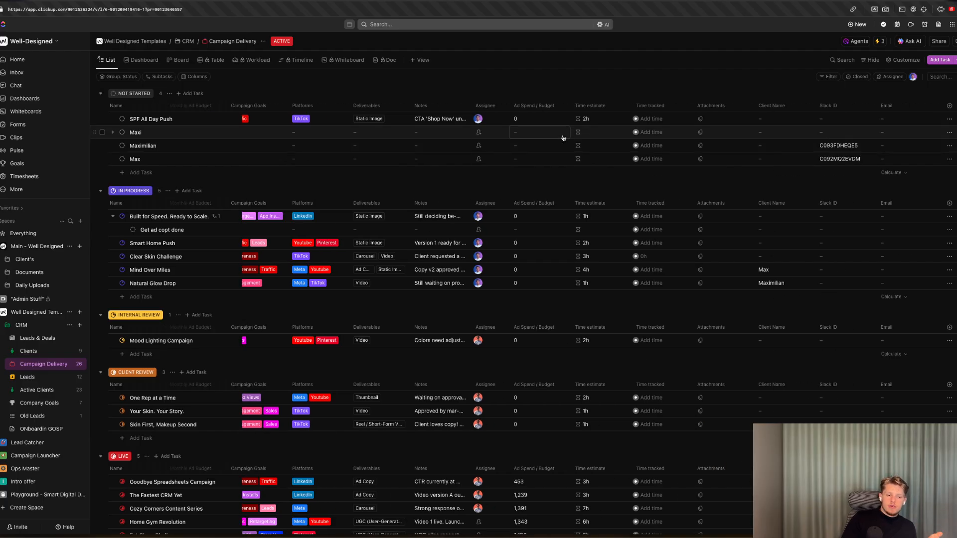
pyautogui.hscroll(-3, 872, 145)
pyautogui.hscroll(3, 867, 145)
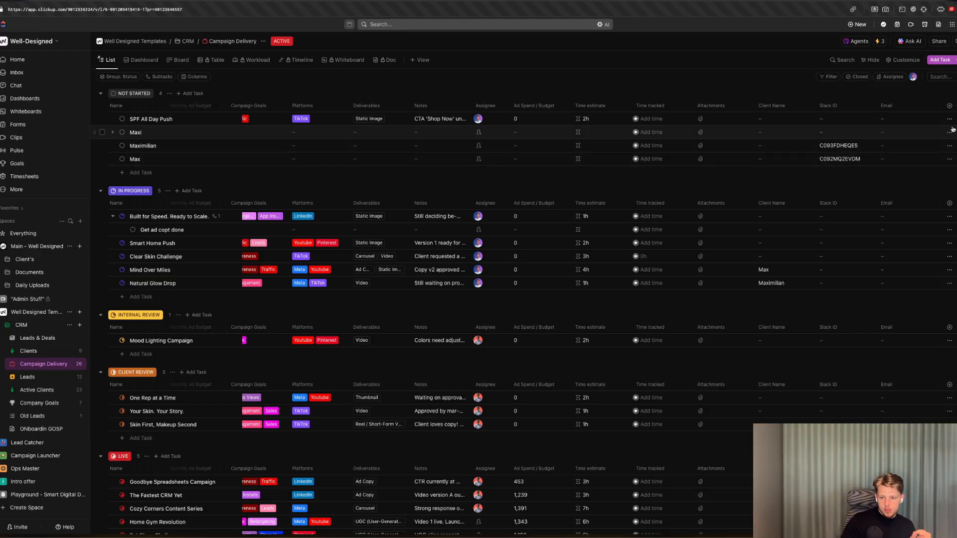
# Create a dropdown custom field named Created Slack Channel with the options Yes and No.
pyautogui.click(949, 106)
pyautogui.write('Drop')
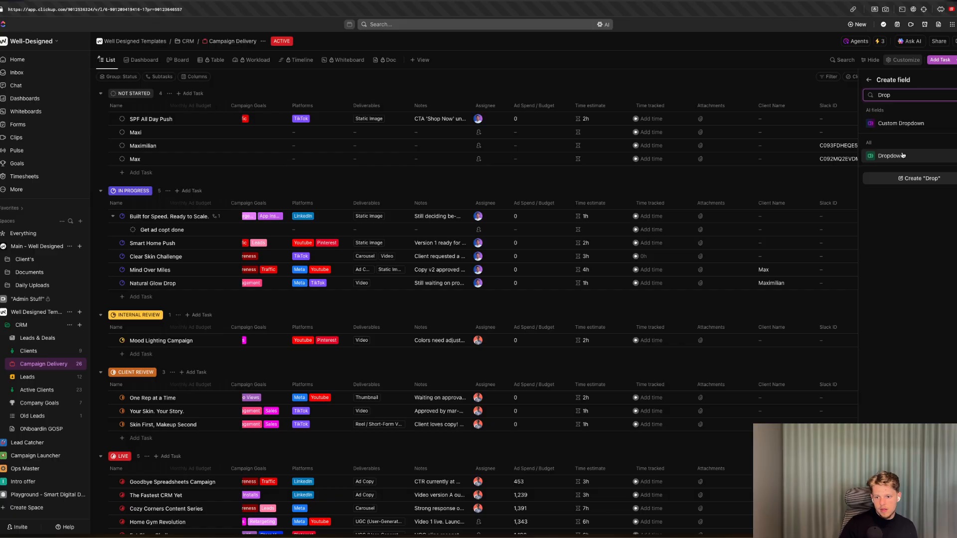
pyautogui.click(903, 154)
pyautogui.write('Created Slack Chan')
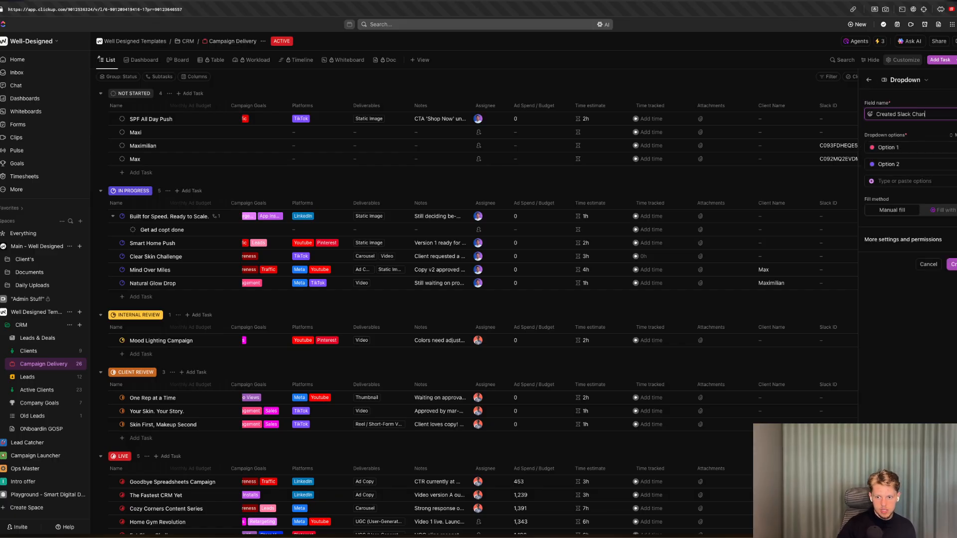
pyautogui.write('nel')
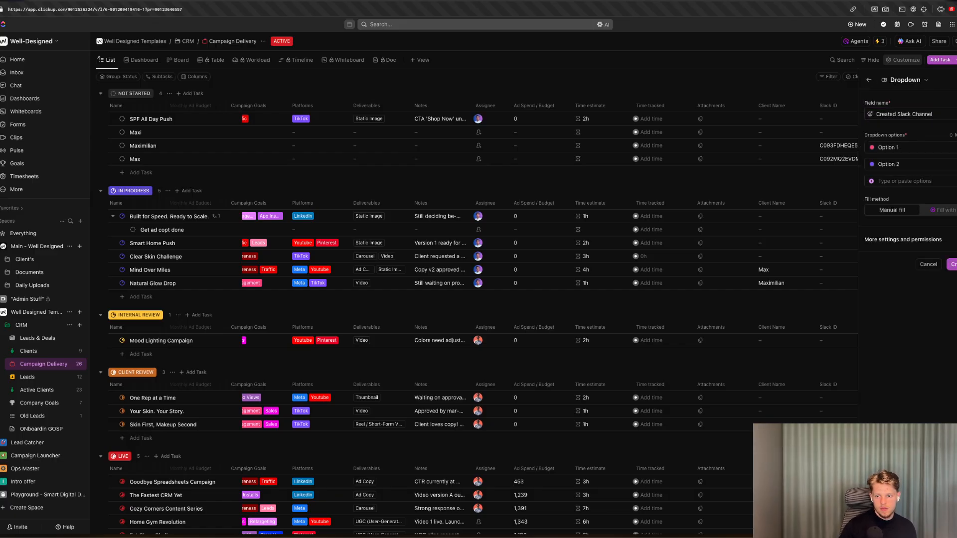
pyautogui.click(919, 142)
pyautogui.write('Yes')
pyautogui.click(909, 163)
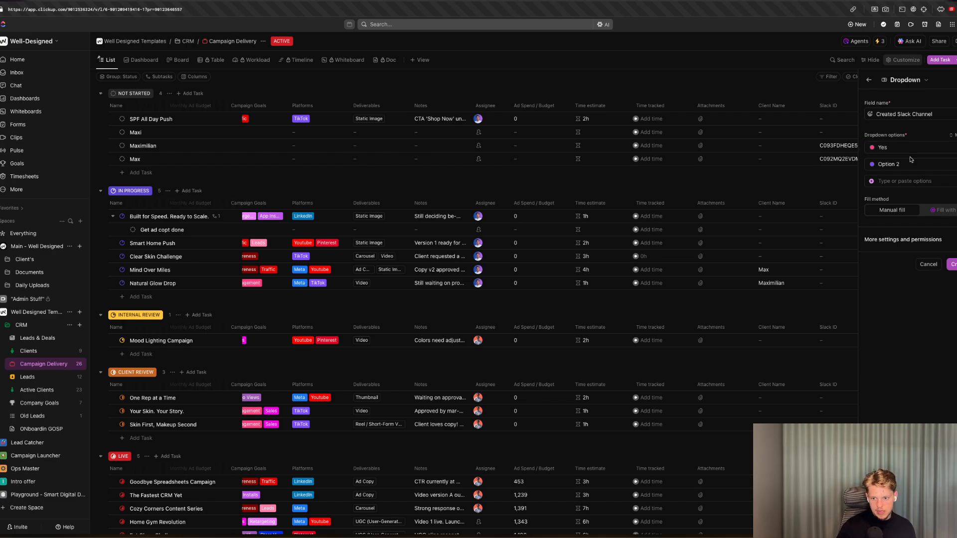
pyautogui.press('BackSpace')
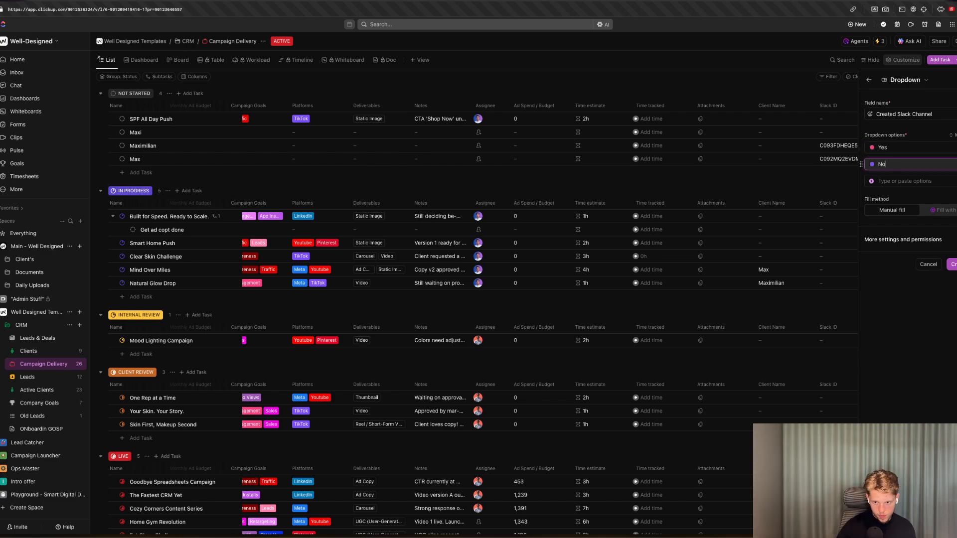
pyautogui.click(952, 265)
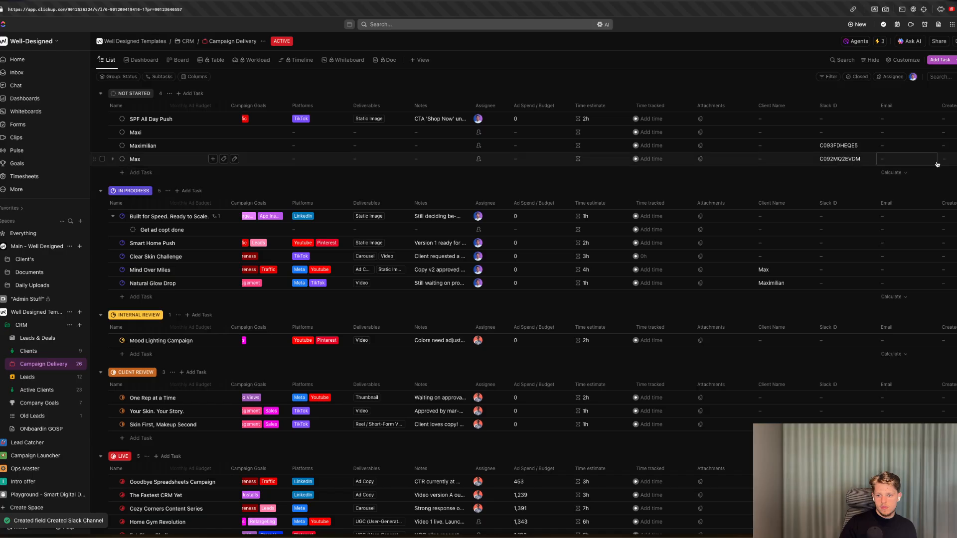
# Edit the Created Slack Channel field, colouring the Yes option green and the No option red.
pyautogui.click(930, 164)
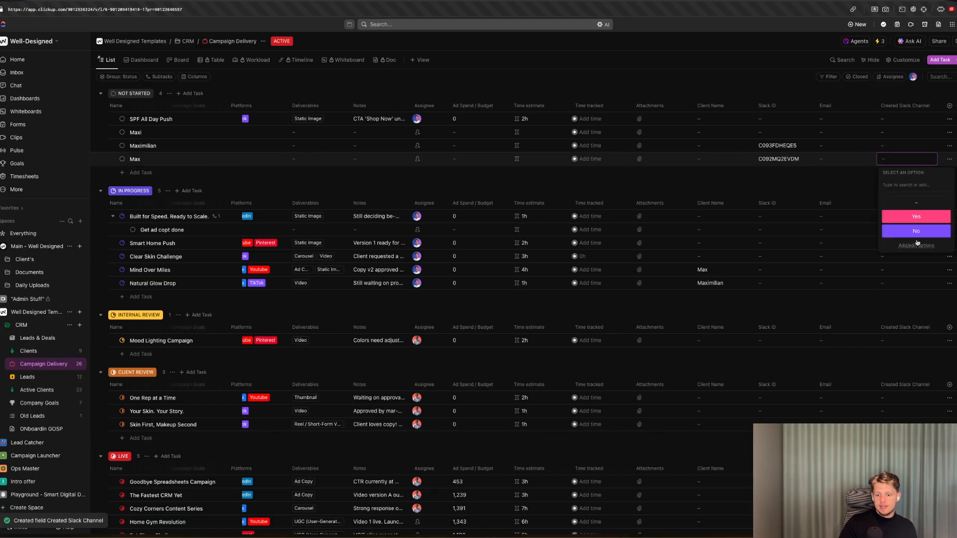
pyautogui.click(906, 106)
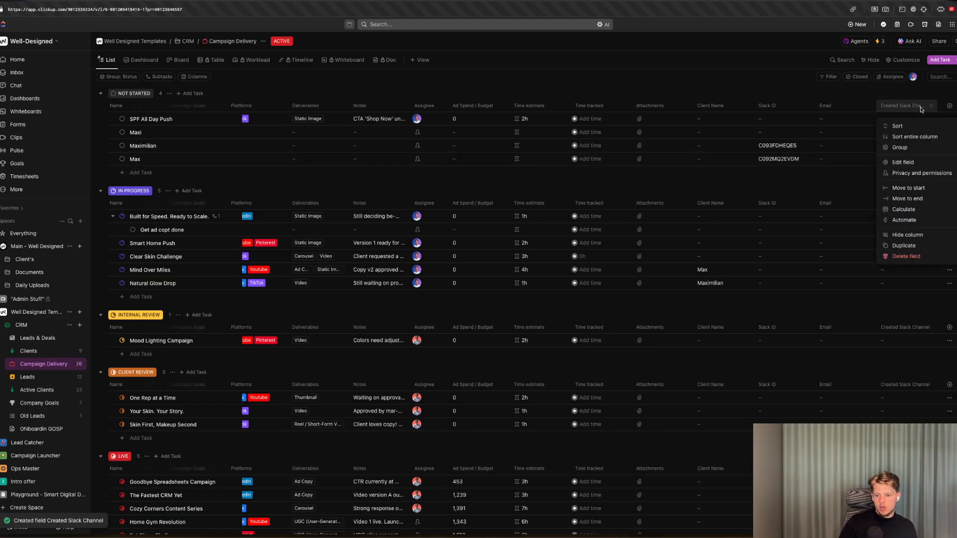
pyautogui.click(903, 162)
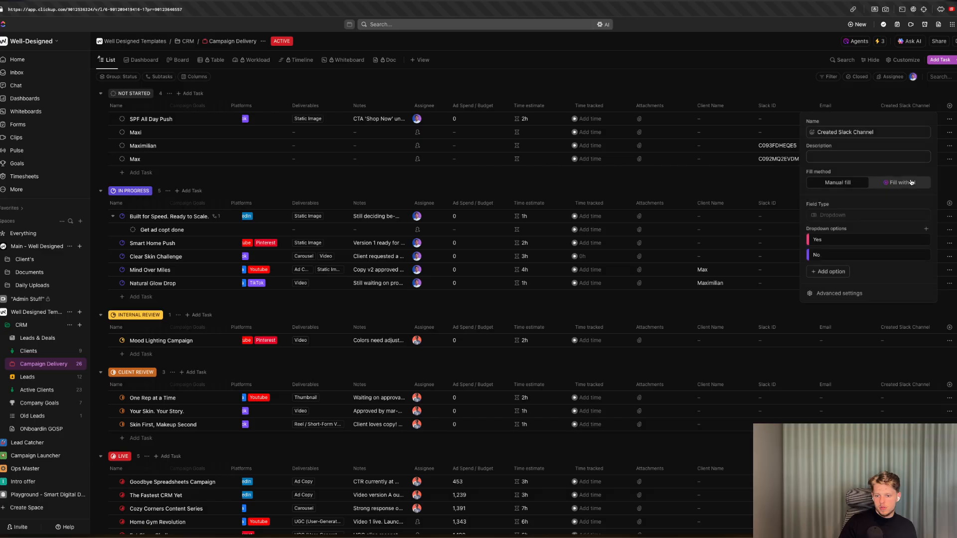
pyautogui.click(914, 239)
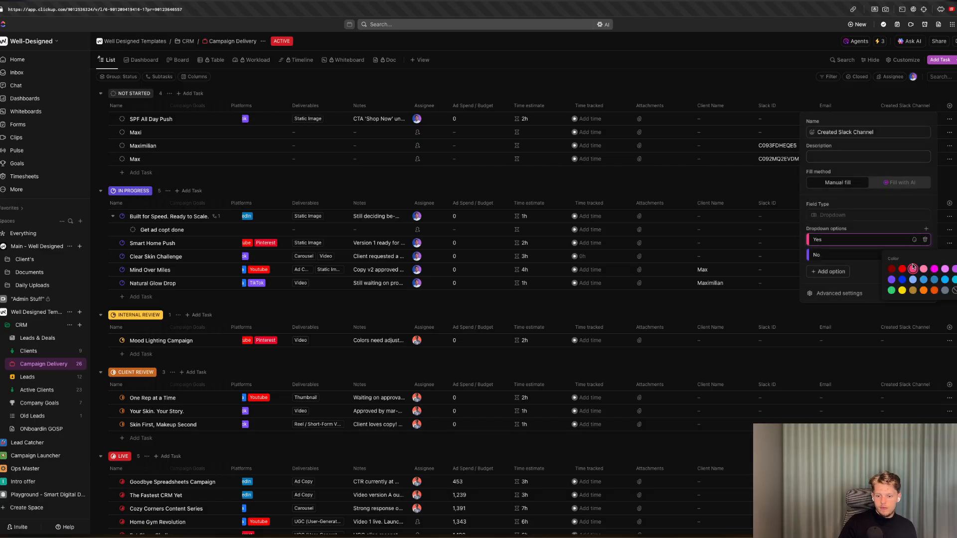
pyautogui.click(891, 291)
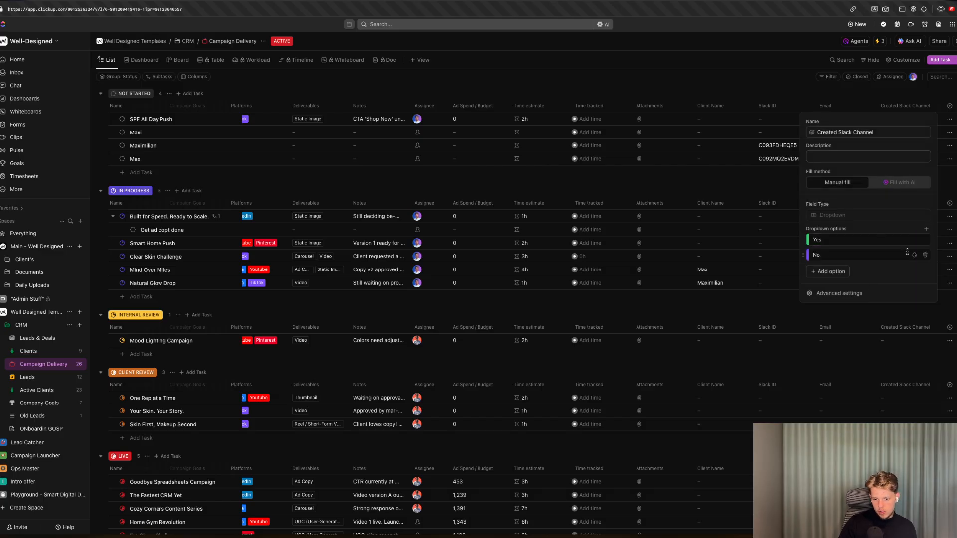
pyautogui.click(914, 255)
pyautogui.click(902, 284)
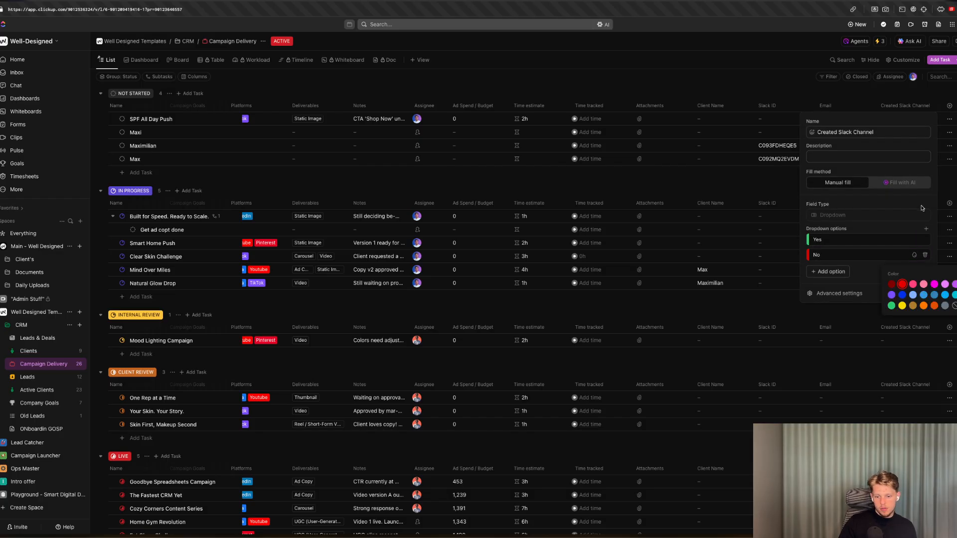
pyautogui.click(952, 189)
pyautogui.click(932, 113)
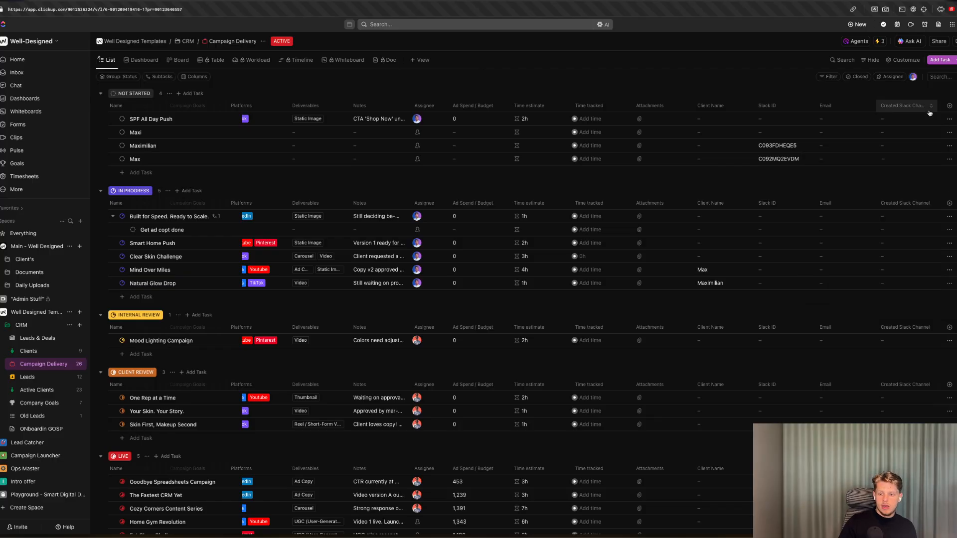
# Edit Automation #3, replacing its Assignee condition with a Created Slack Channel custom field condition, and save it.
pyautogui.click(881, 42)
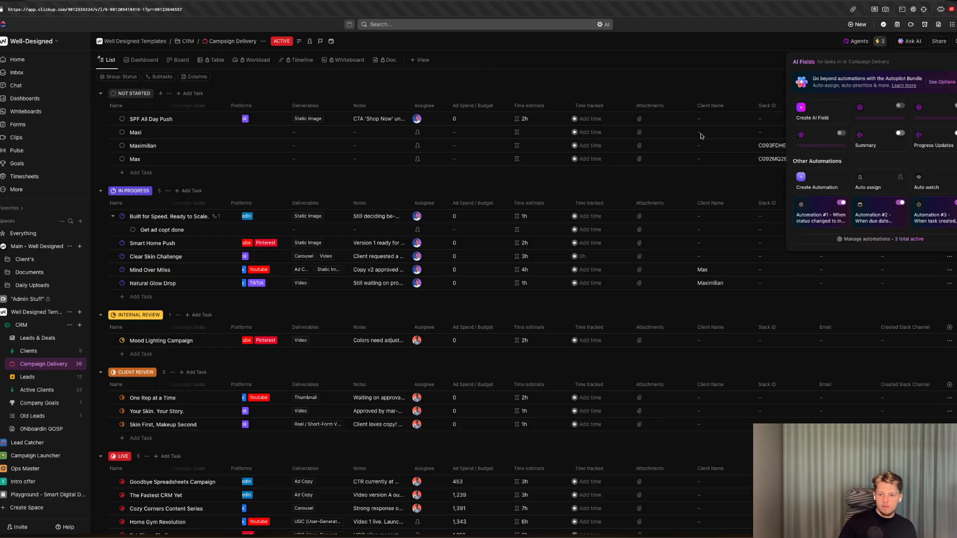
pyautogui.click(934, 222)
pyautogui.click(369, 258)
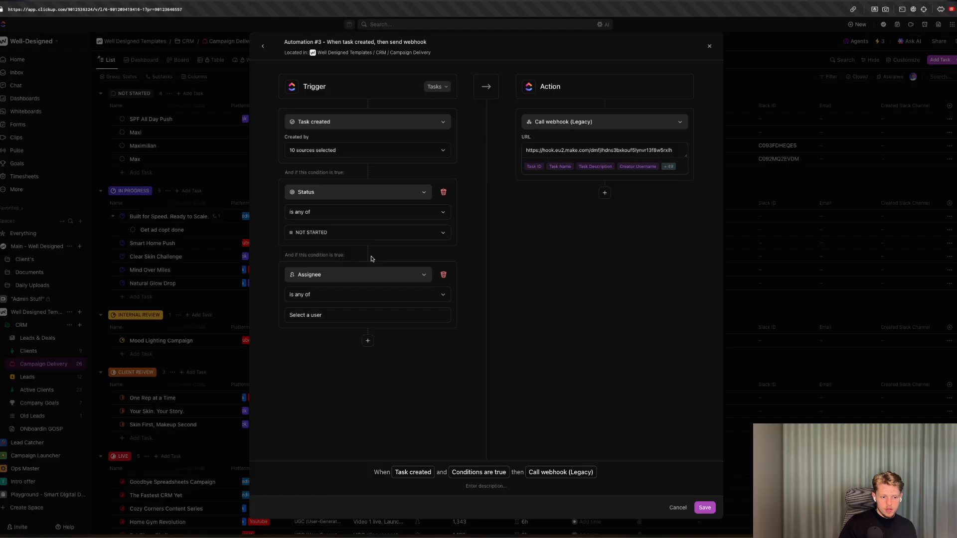
pyautogui.click(317, 278)
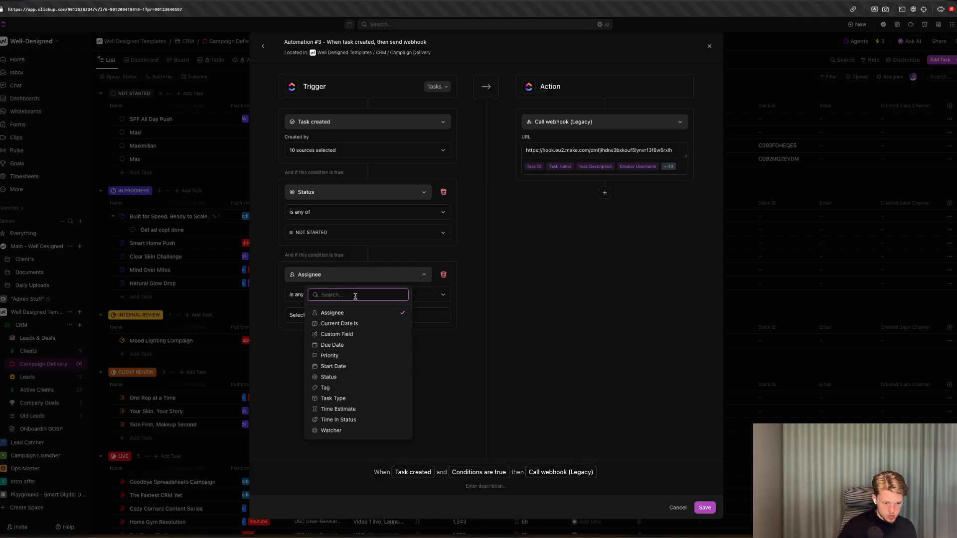
pyautogui.click(359, 334)
pyautogui.click(332, 291)
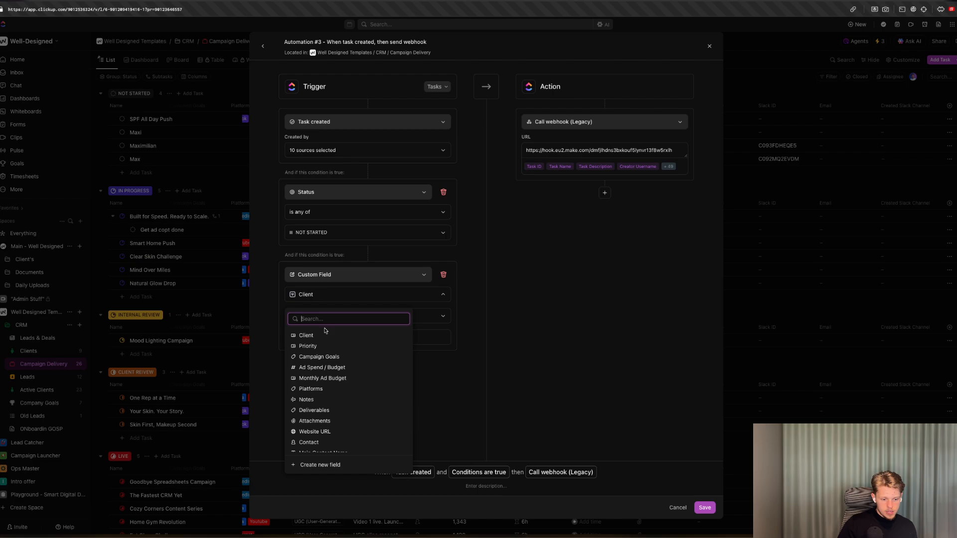
pyautogui.scroll(-5, 319, 388)
pyautogui.click(322, 443)
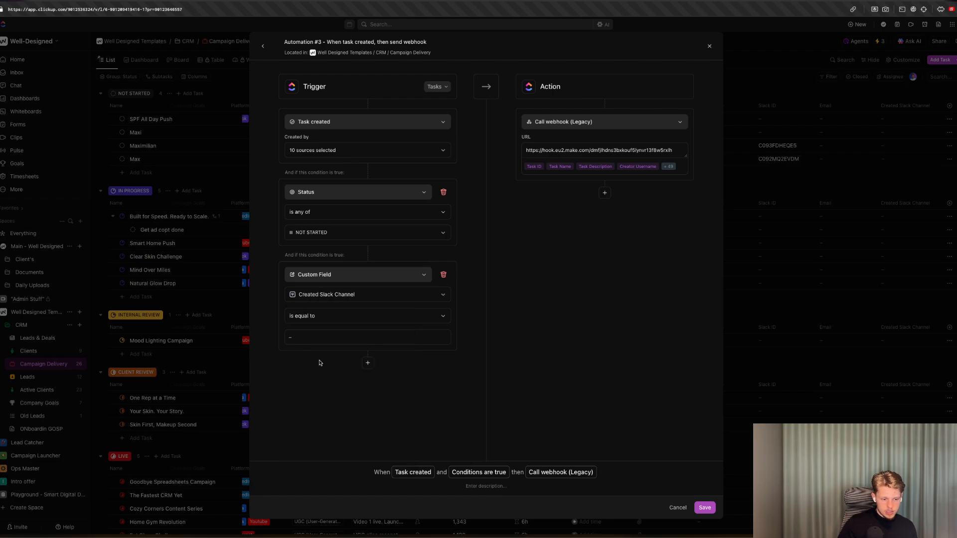
pyautogui.click(315, 337)
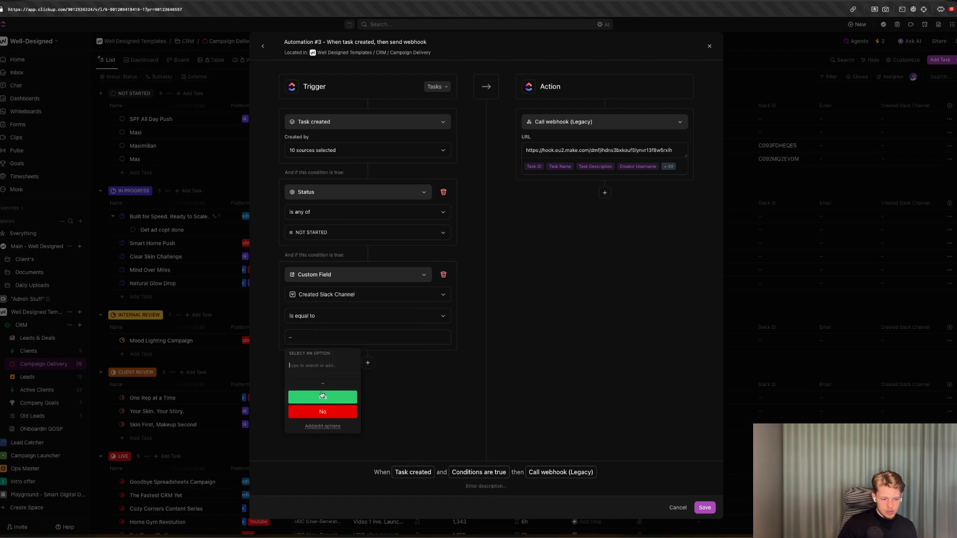
pyautogui.click(629, 399)
pyautogui.click(705, 507)
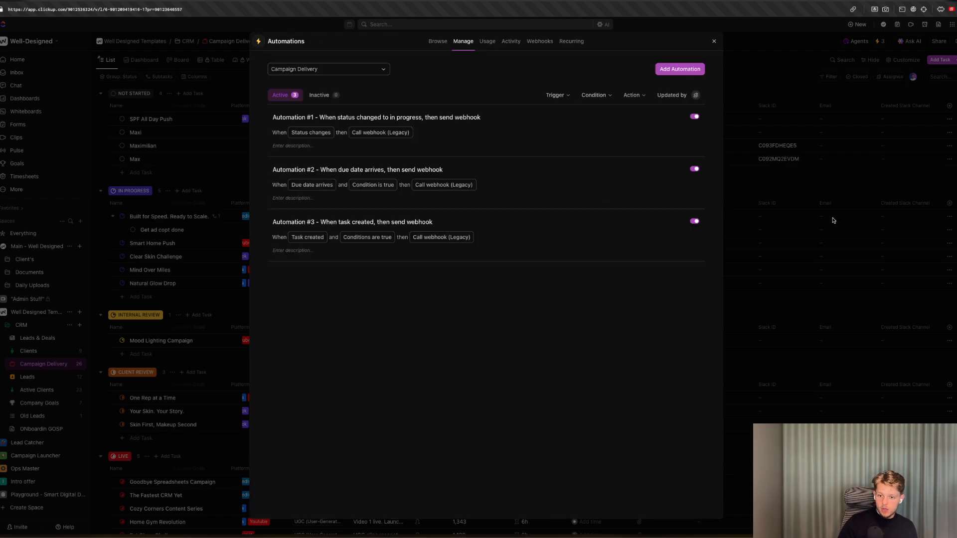
pyautogui.click(817, 195)
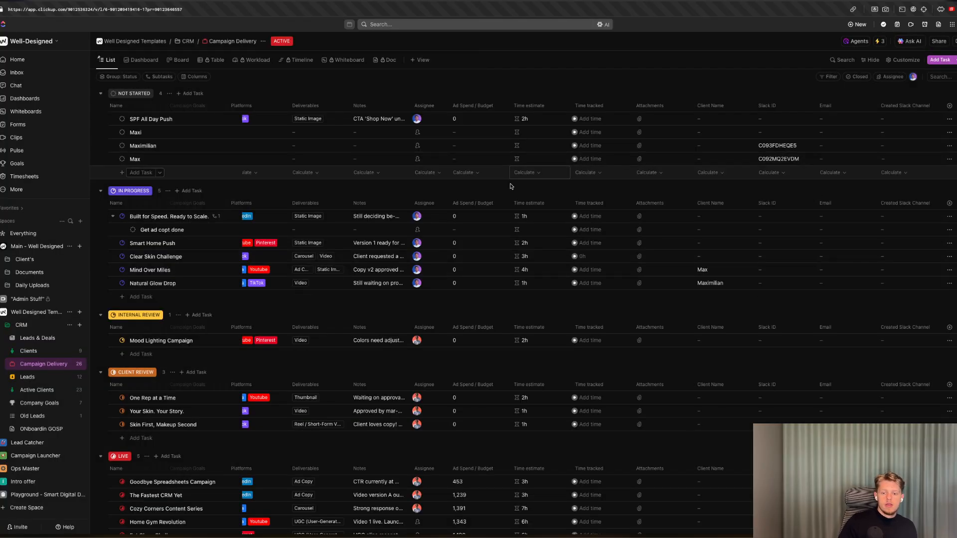
# Delete the three test tasks Maxi, Maximilian and Max from the Not Started group.
pyautogui.click(140, 173)
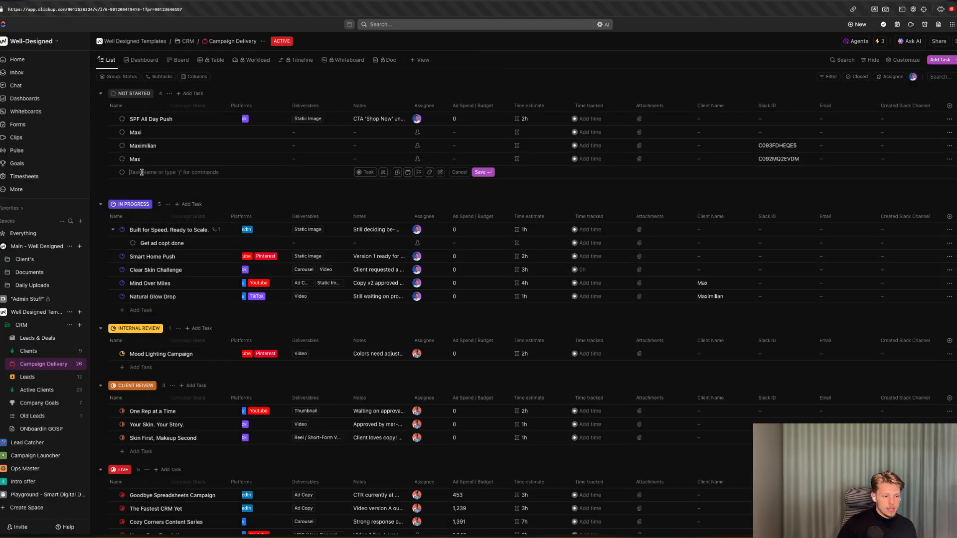
pyautogui.click(102, 159)
pyautogui.click(103, 146)
pyautogui.click(103, 132)
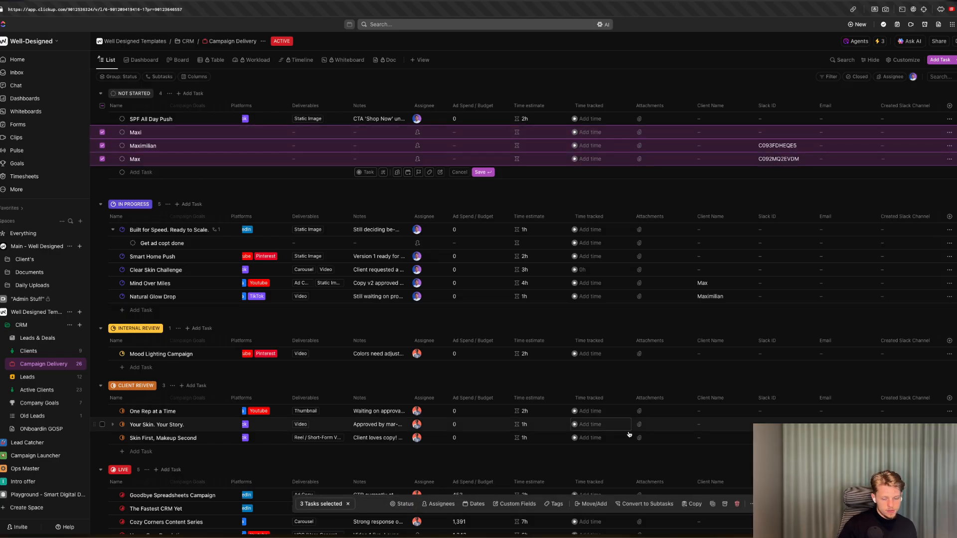
pyautogui.click(737, 504)
# Create a Not Started task named Maximilian and fill its Email field with the client's e-mail address.
pyautogui.click(141, 132)
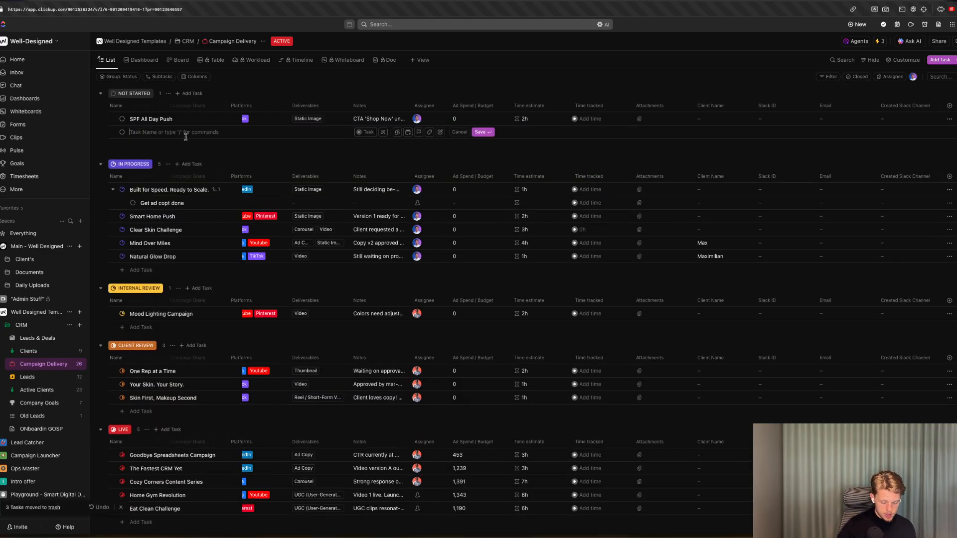
pyautogui.write('Maximilian')
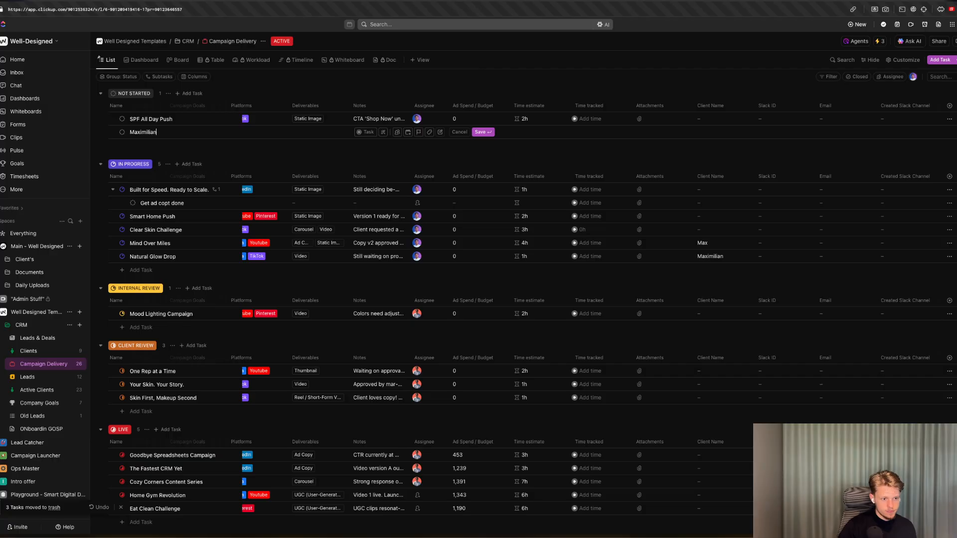
pyautogui.press('Return')
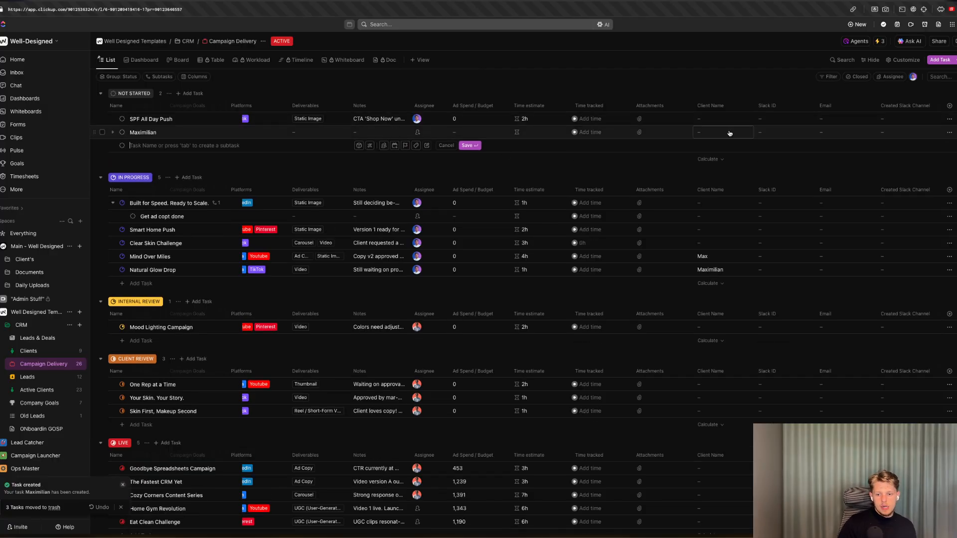
pyautogui.click(842, 132)
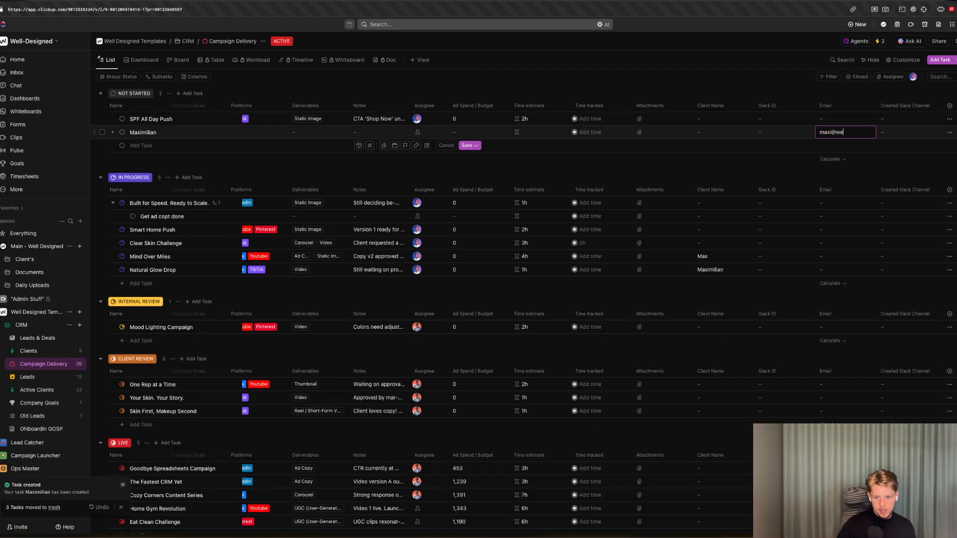
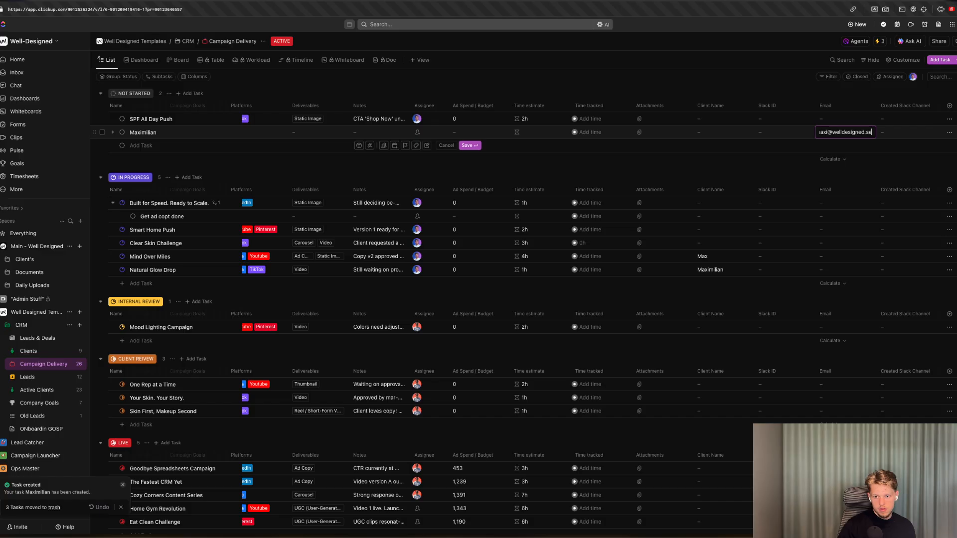
pyautogui.click(720, 133)
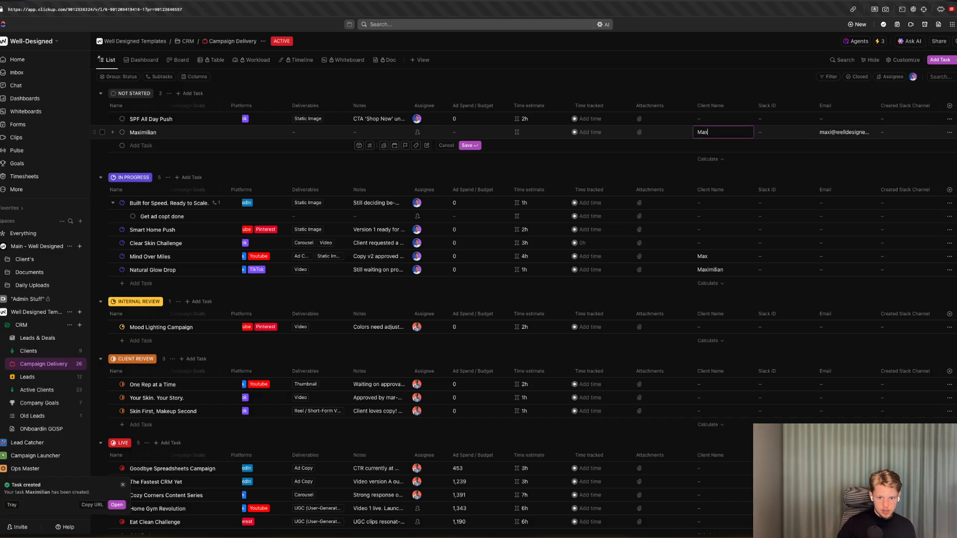
pyautogui.click(707, 105)
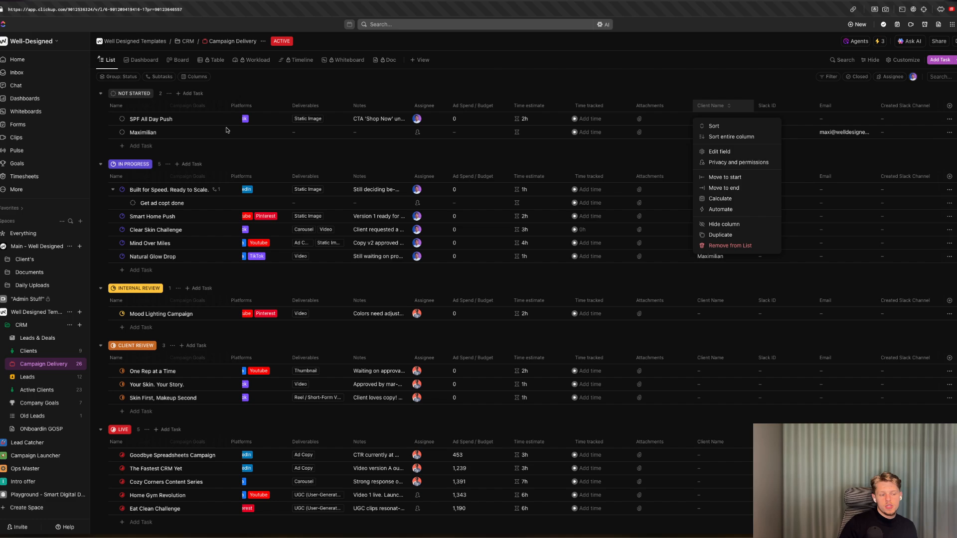
pyautogui.click(169, 134)
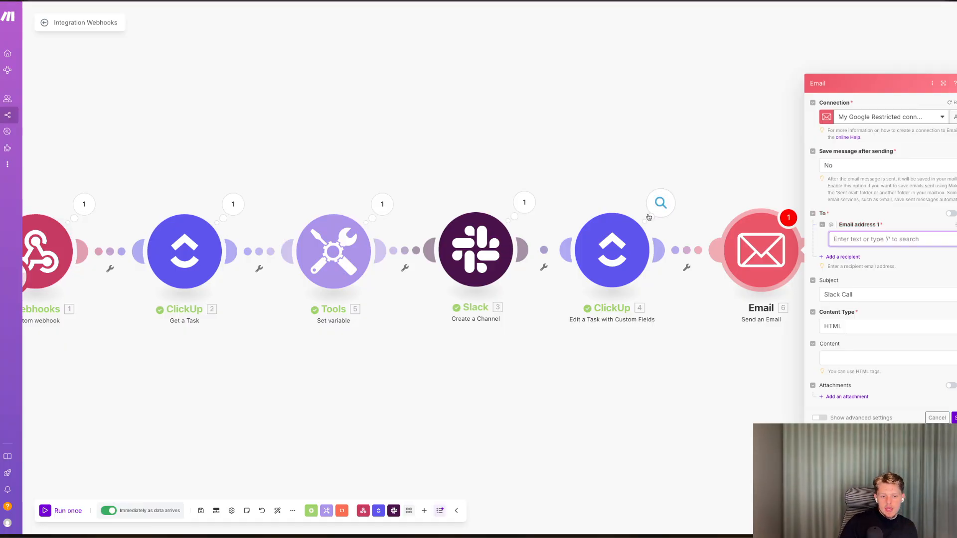
# Add a Slack Invite Users module after the Email module in the scenario.
pyautogui.click(661, 202)
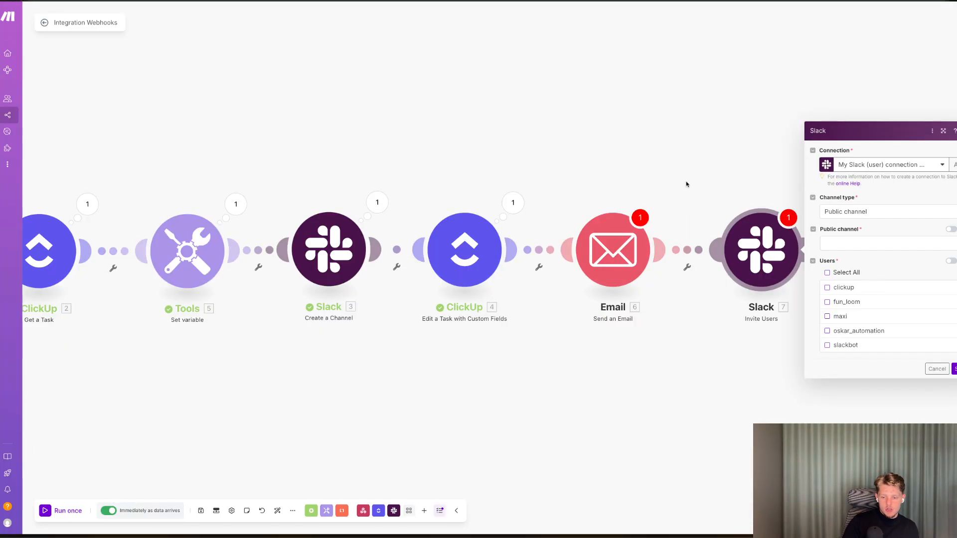
pyautogui.click(937, 370)
# Map the Get a Task watchers' Email as the Email module's recipient address.
pyautogui.click(619, 281)
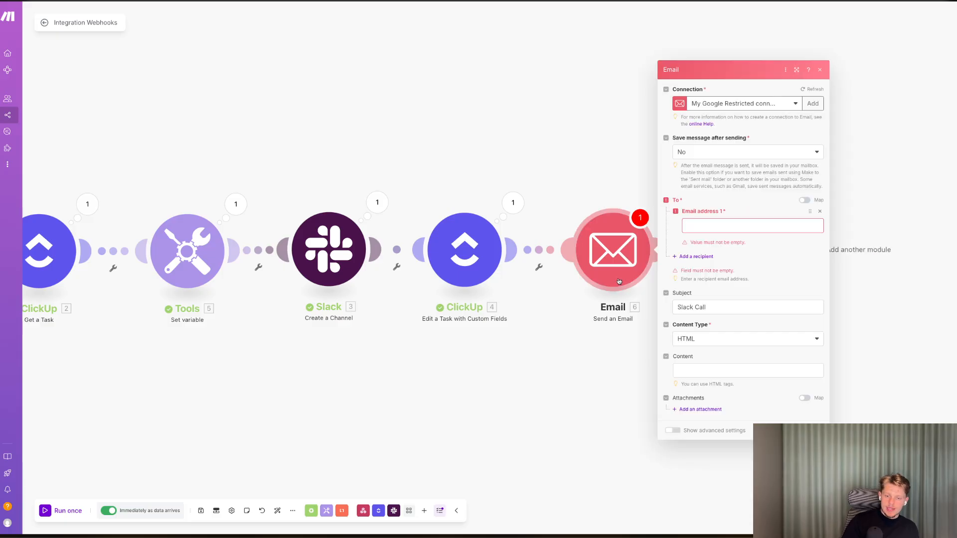
pyautogui.click(713, 229)
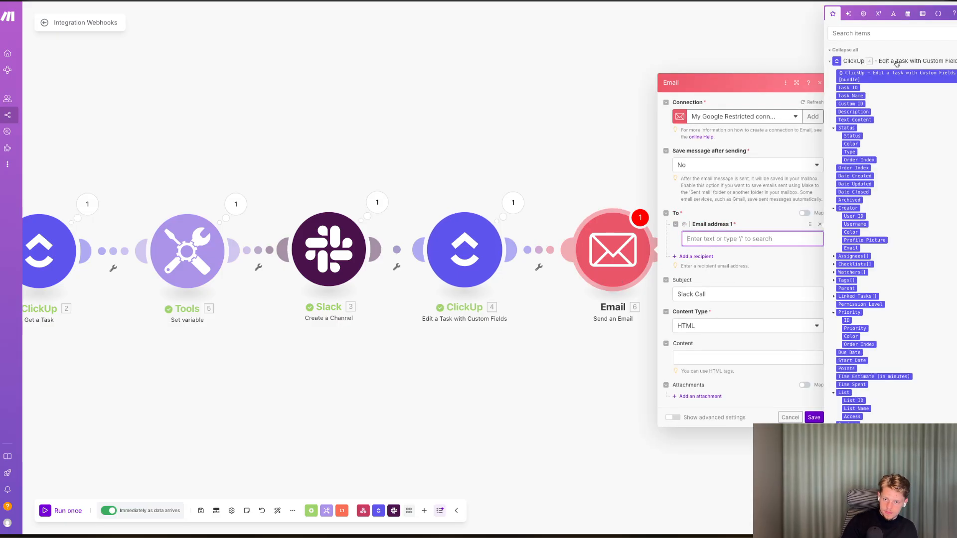
pyautogui.click(872, 32)
pyautogui.write('mail')
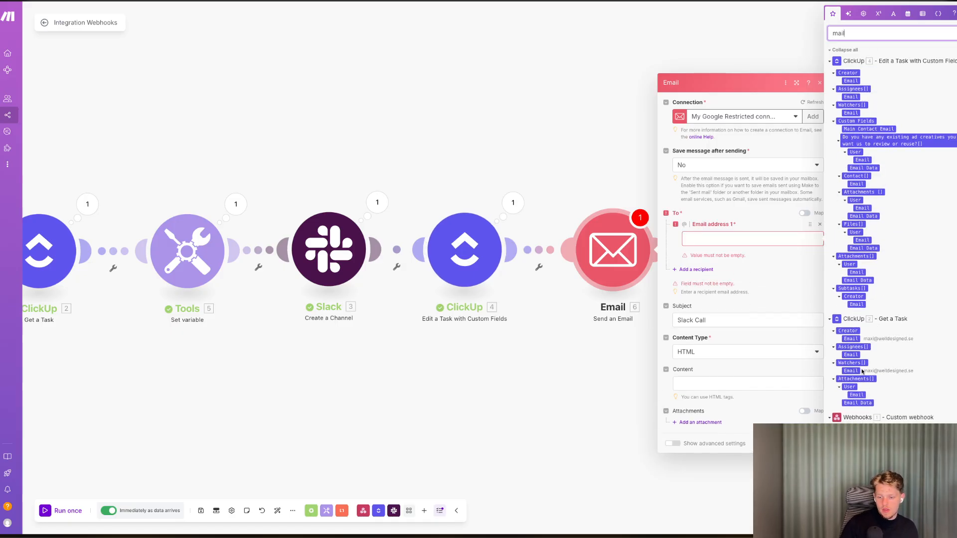
pyautogui.click(735, 239)
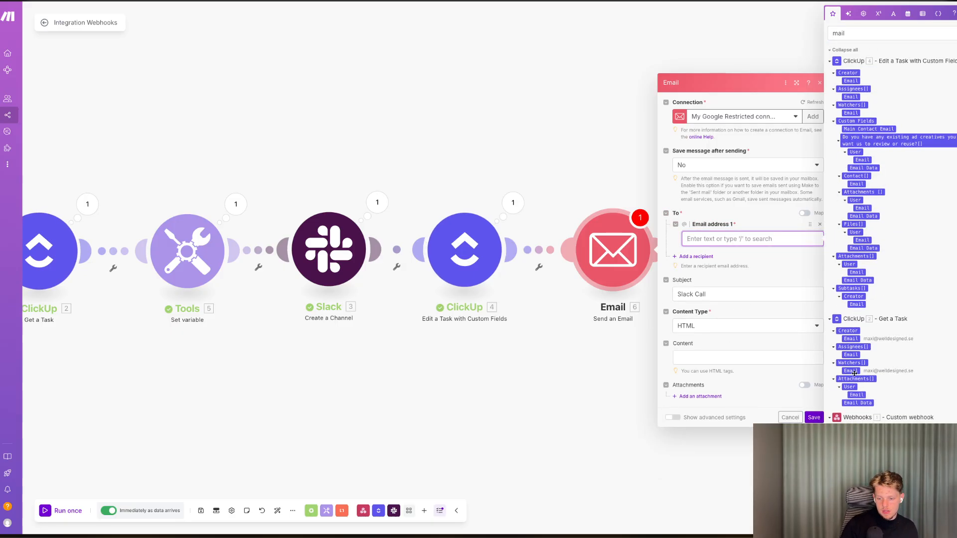
pyautogui.click(853, 372)
# Replace the email content with a greeting line reading 'Hey' followed by blank lines.
pyautogui.click(792, 357)
pyautogui.write('Send Invite to slack')
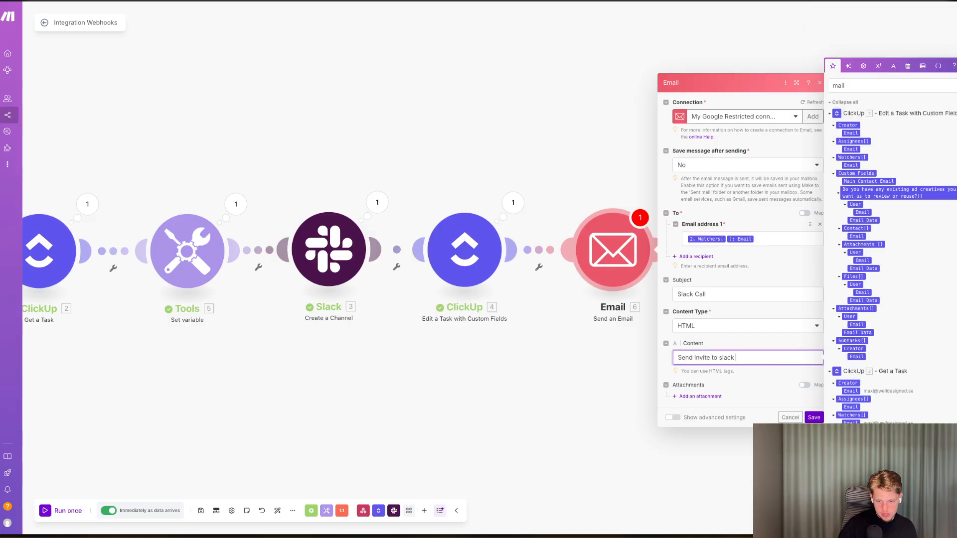
pyautogui.hotkey('ctrl', 'a')
pyautogui.press('BackSpace')
pyautogui.write('Hey')
pyautogui.press('Return')
pyautogui.press('Return')
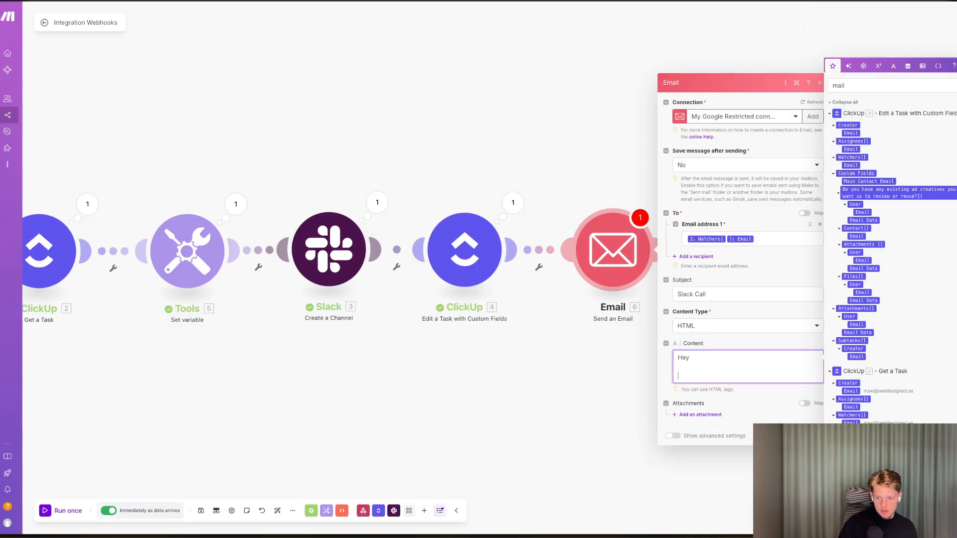
pyautogui.click(722, 358)
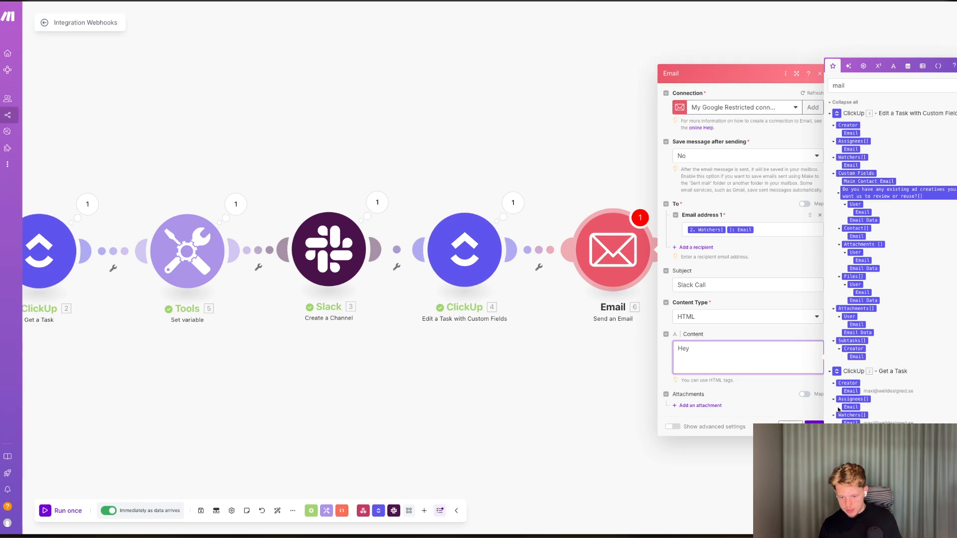
# Insert the edited task's Custom Fields Client Name after 'Hey' in the email content.
pyautogui.moveTo(865, 87); pyautogui.dragTo(734, 87)
pyautogui.write('name')
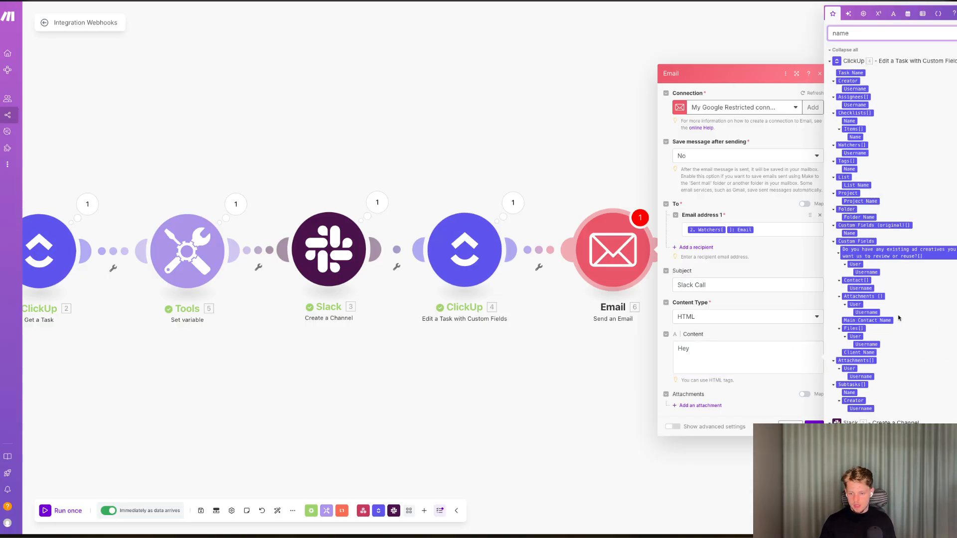
pyautogui.press('BackSpace')
pyautogui.press('BackSpace')
pyautogui.press('BackSpace')
pyautogui.press('BackSpace')
pyautogui.write('cli')
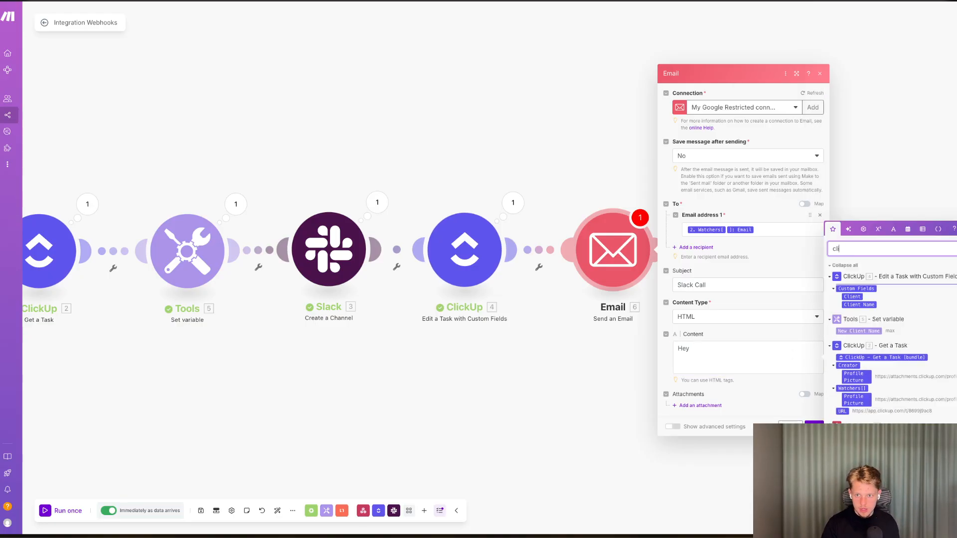
pyautogui.write('e')
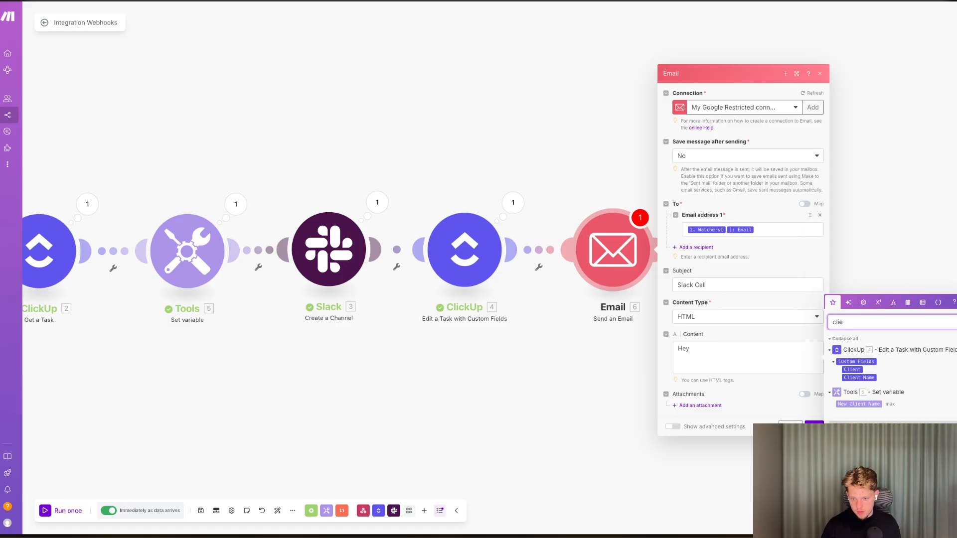
pyautogui.moveTo(858, 378); pyautogui.dragTo(768, 347)
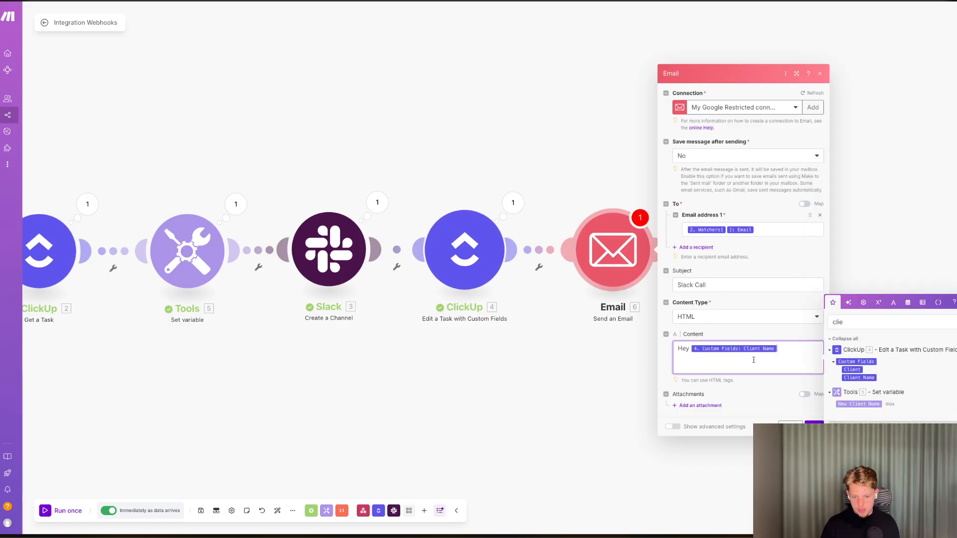
# Add the line 'I invited you to the slack channel' to the email content.
pyautogui.press('Return')
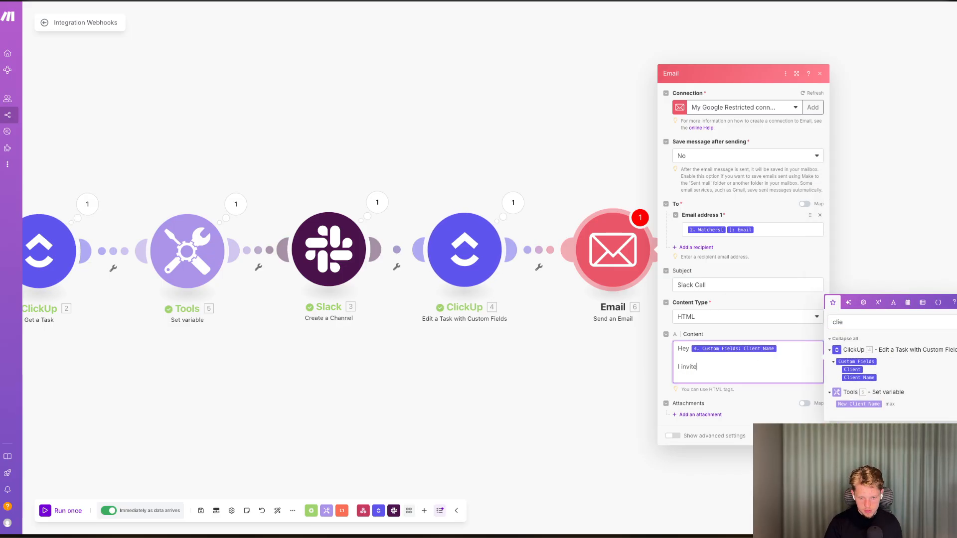
pyautogui.press('BackSpace')
pyautogui.press('BackSpace')
pyautogui.press('BackSpace')
pyautogui.press('BackSpace')
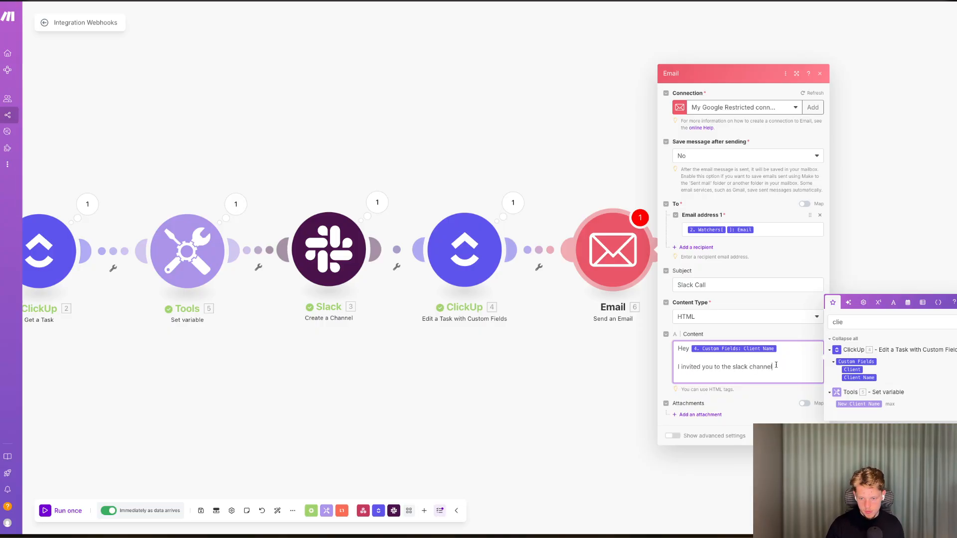
# Clear the mapping search, browse the available task and channel items, and save the Email module.
pyautogui.doubleClick(843, 323)
pyautogui.press('BackSpace')
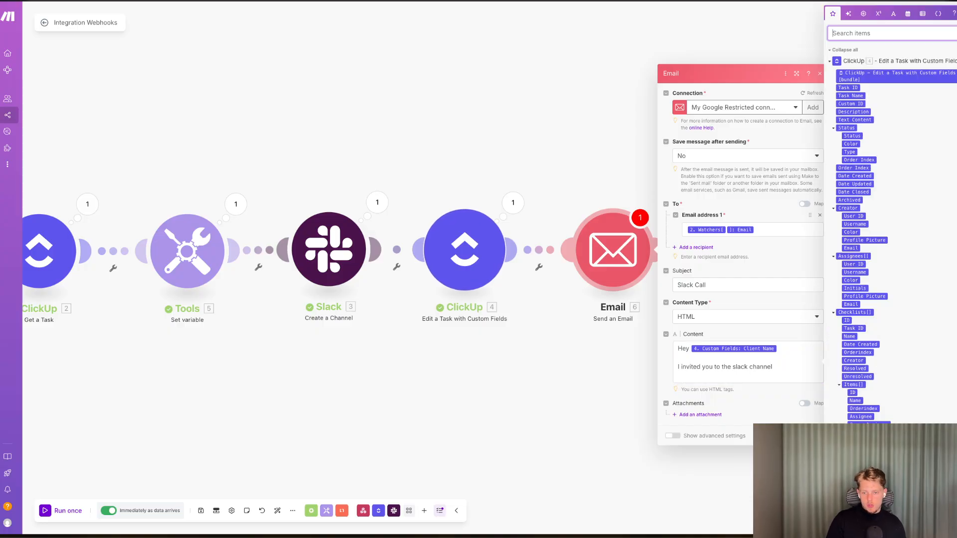
pyautogui.scroll(-10, 876, 347)
pyautogui.scroll(8, 876, 346)
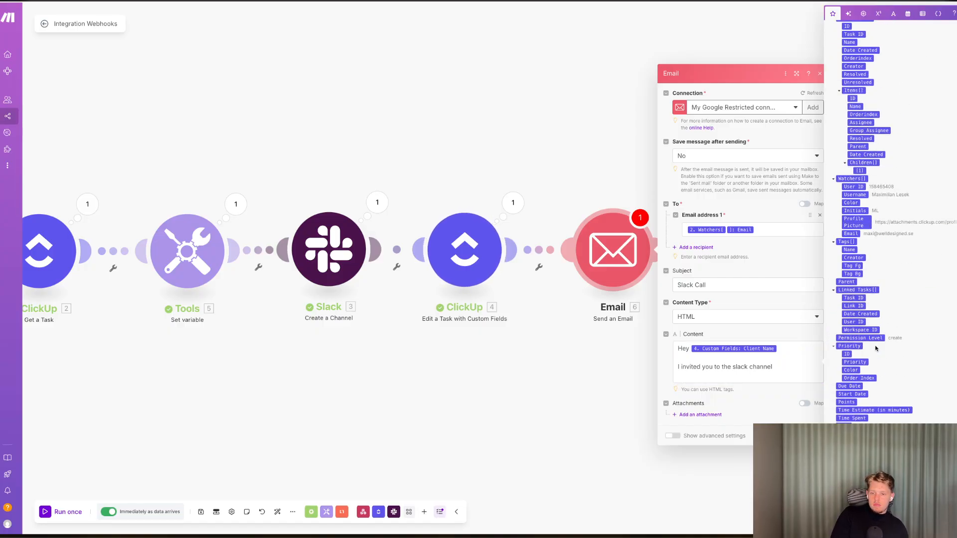
pyautogui.scroll(-1, 875, 349)
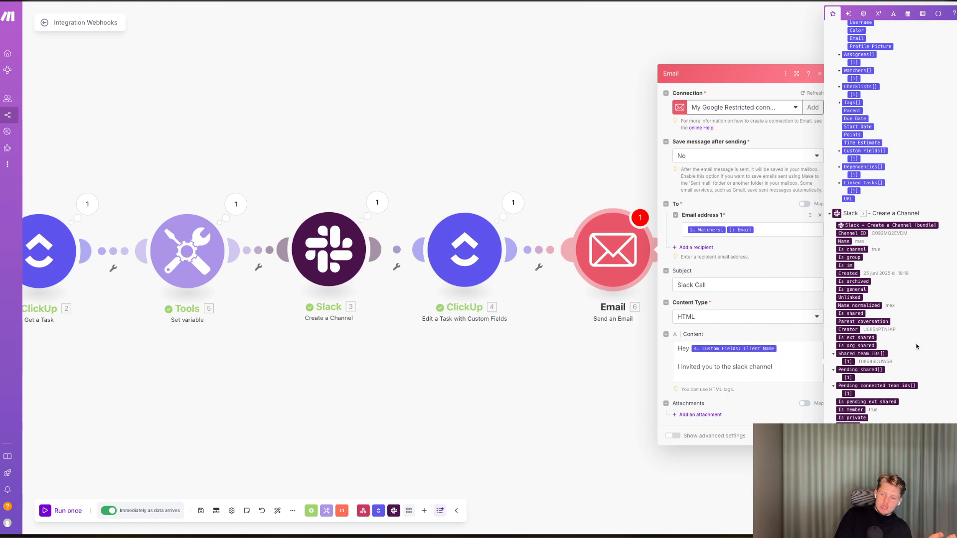
pyautogui.scroll(-10, 916, 346)
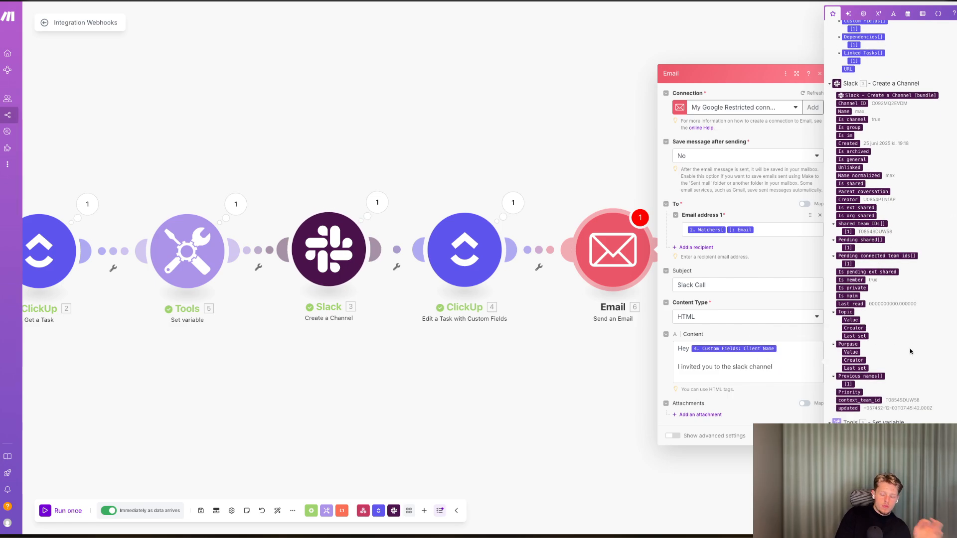
pyautogui.scroll(-1, 793, 290)
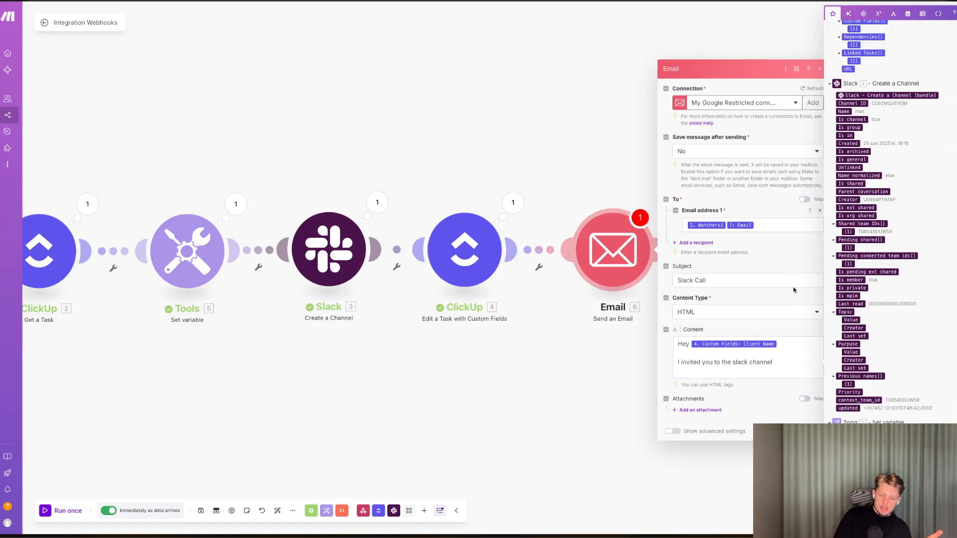
pyautogui.click(720, 374)
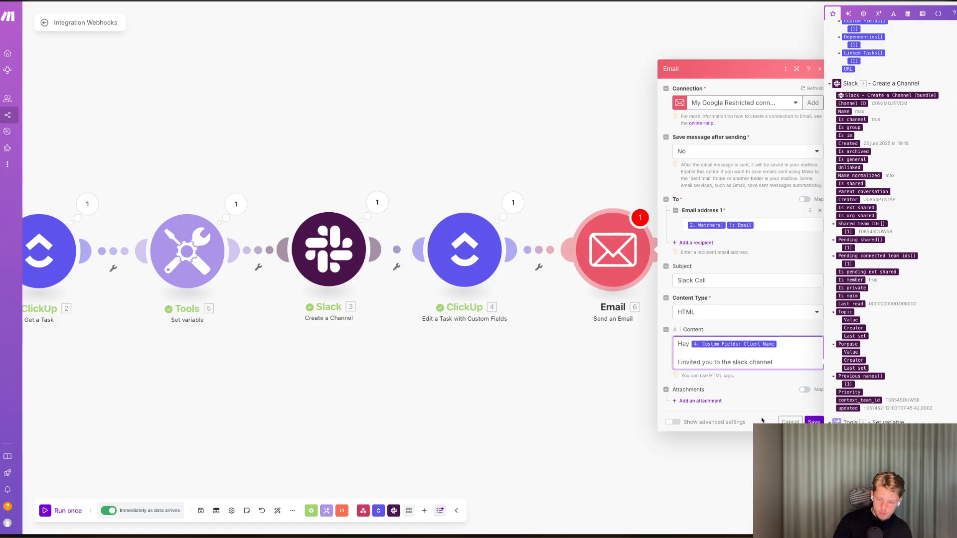
pyautogui.click(814, 422)
# Open the Slack Invite Users module and map Create a Channel's Channel ID as its public channel.
pyautogui.click(761, 249)
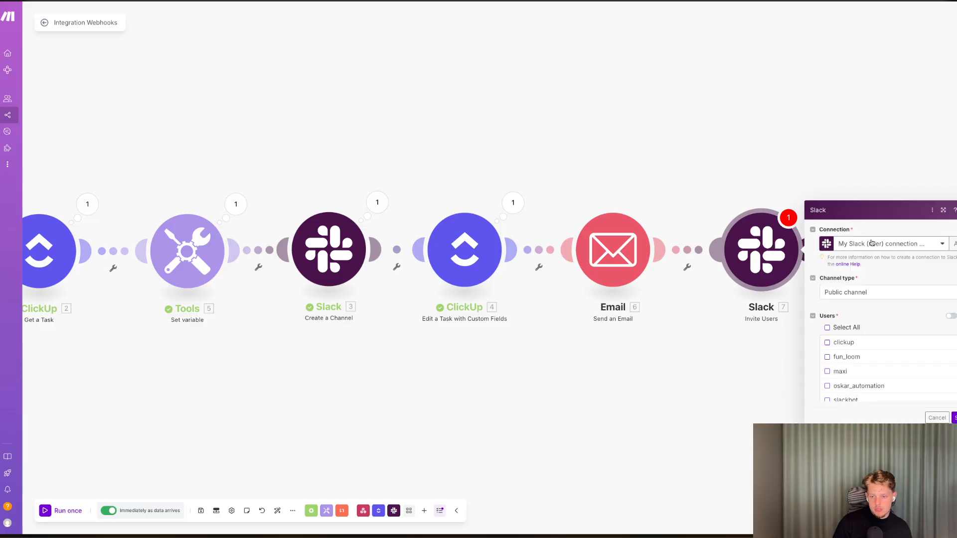
pyautogui.click(868, 247)
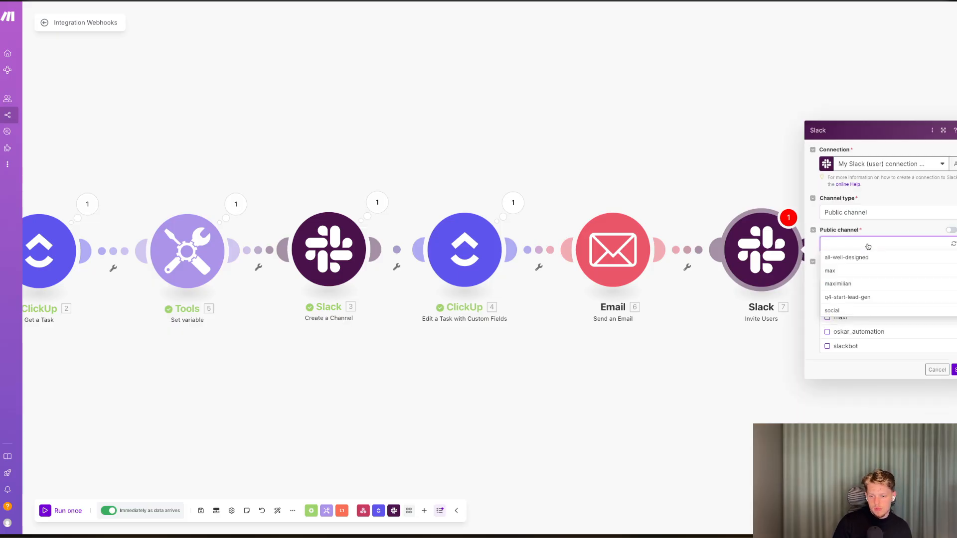
pyautogui.click(949, 232)
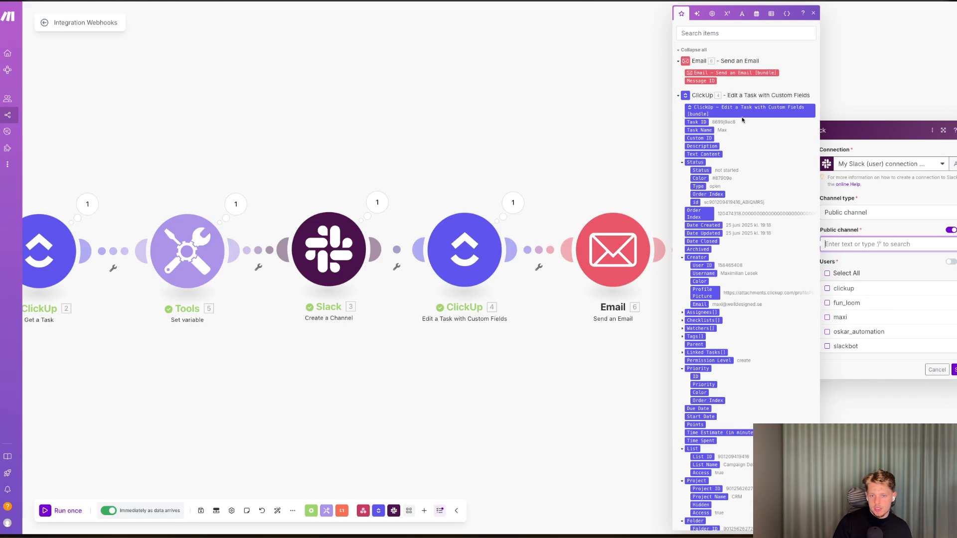
pyautogui.scroll(-10, 711, 227)
pyautogui.scroll(-5, 711, 227)
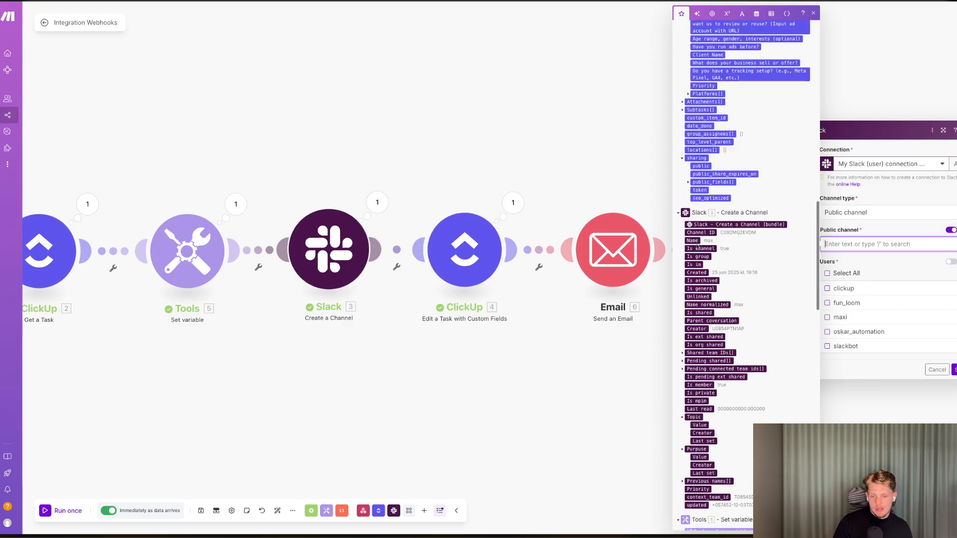
pyautogui.moveTo(701, 232); pyautogui.dragTo(867, 248)
pyautogui.click(884, 260)
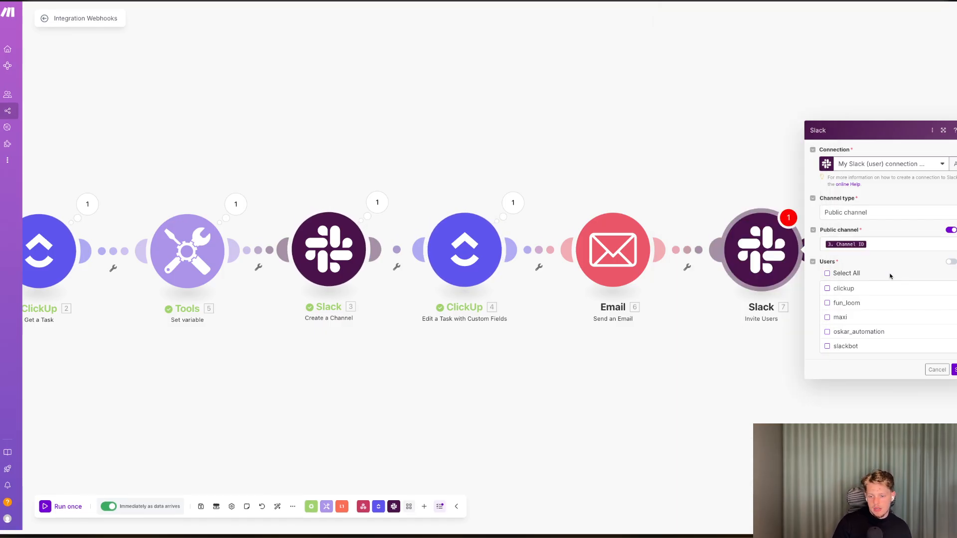
# Switch the Users field to mapping, enter the client's e-mail address, and close the module.
pyautogui.click(949, 263)
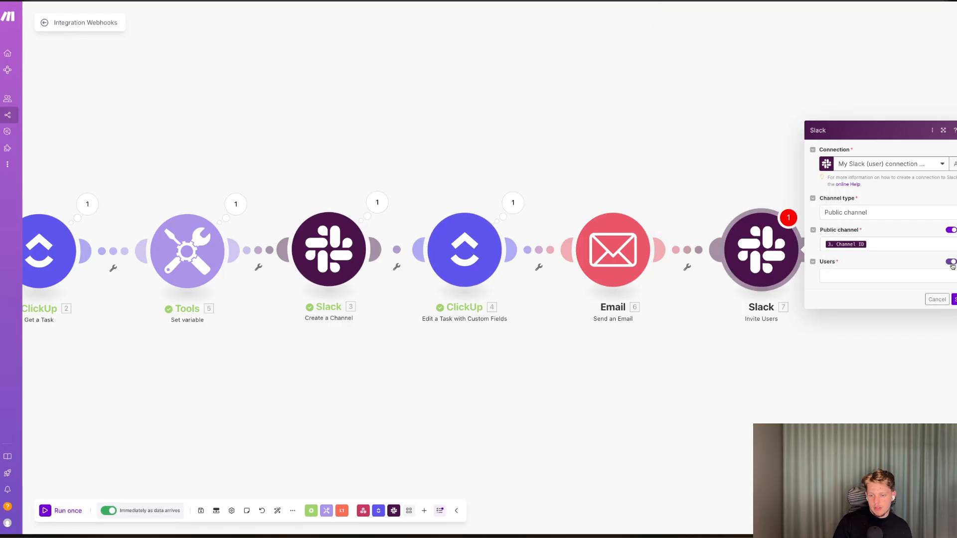
pyautogui.click(950, 297)
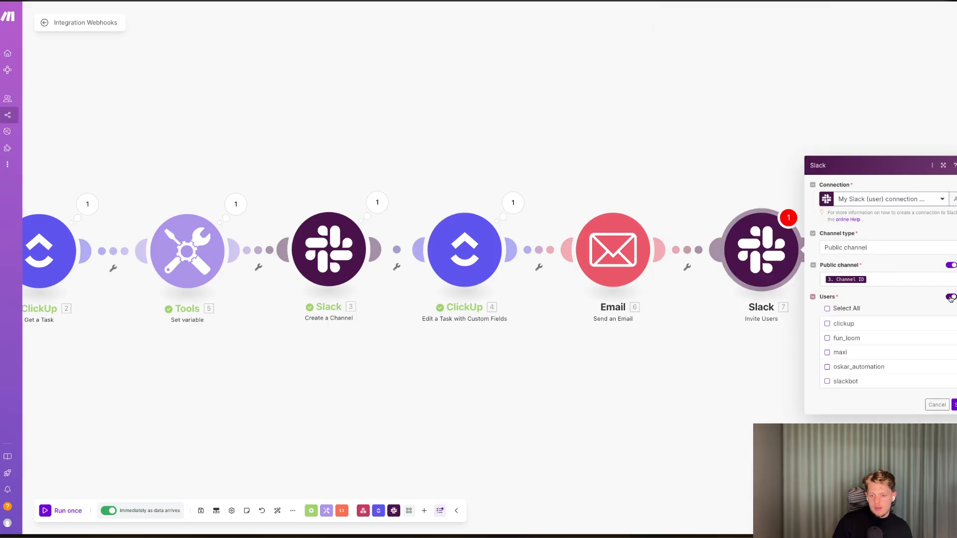
pyautogui.click(951, 297)
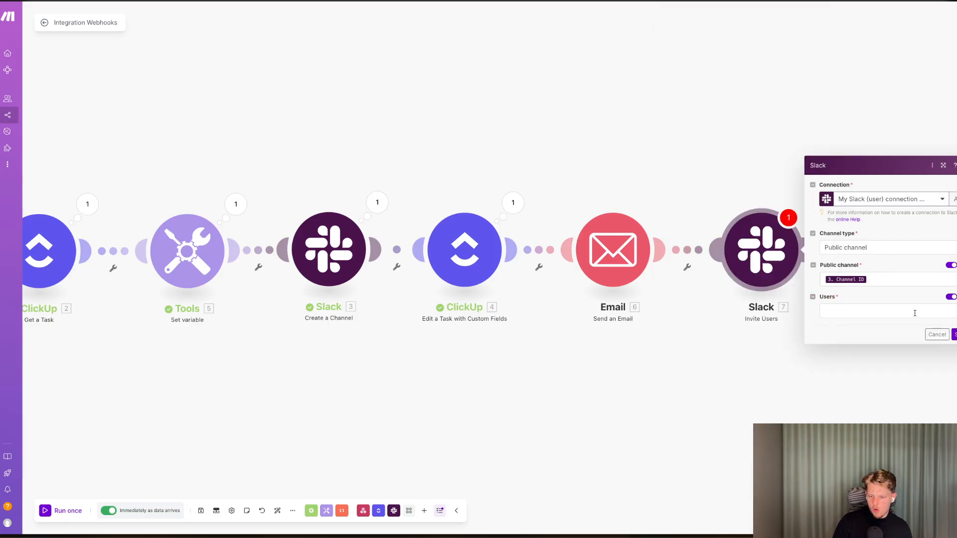
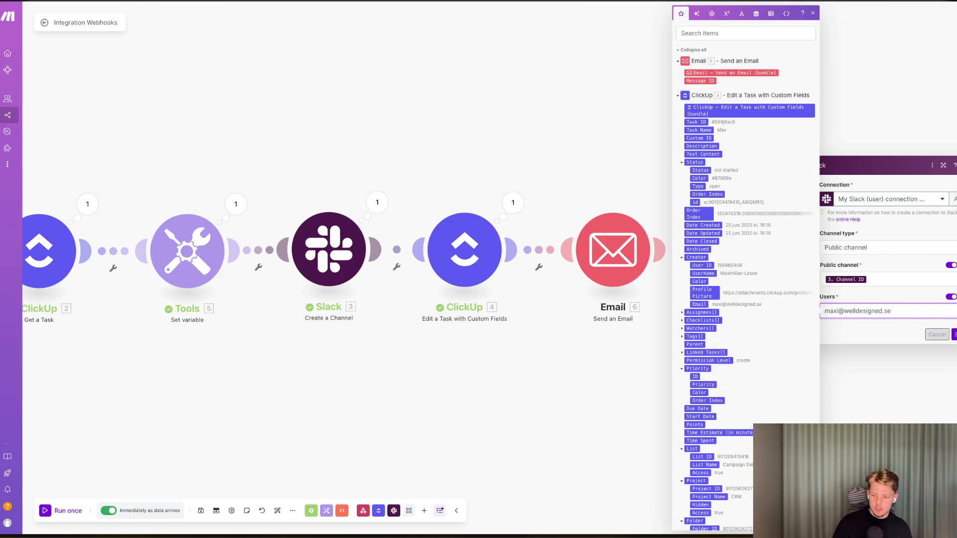
pyautogui.click(938, 336)
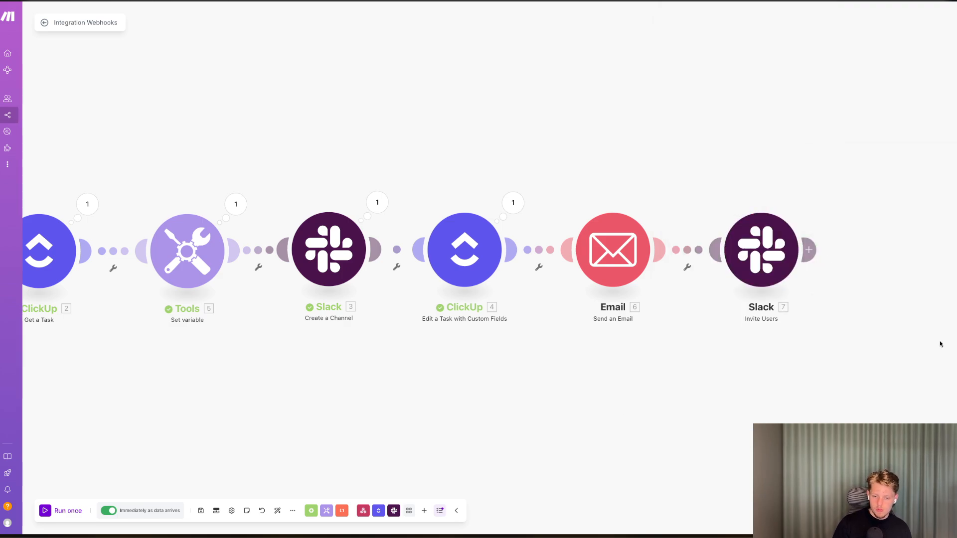
# Set the Maximilian task's Created Slack Channel field to Yes in the ClickUp list.
pyautogui.scroll(-4, 231, 431)
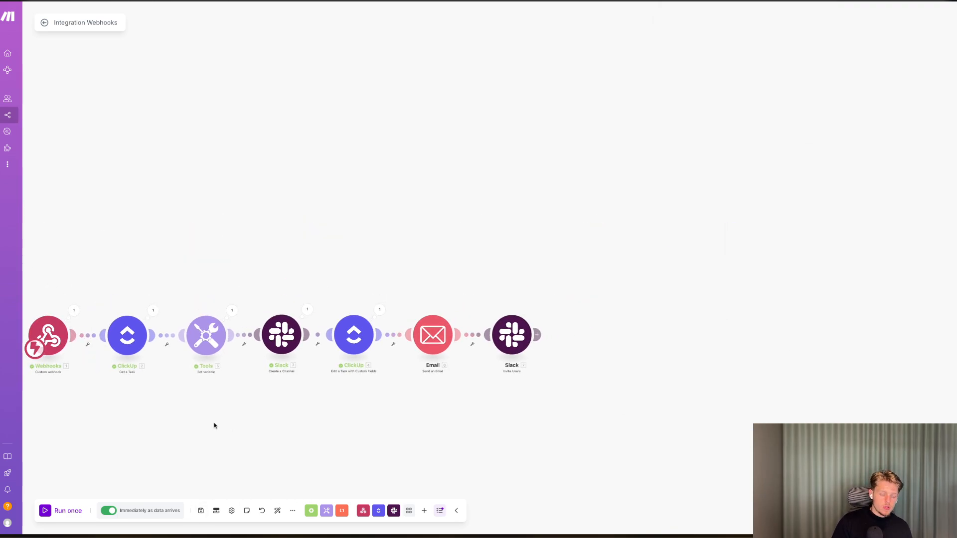
pyautogui.hscroll(-2, 218, 412)
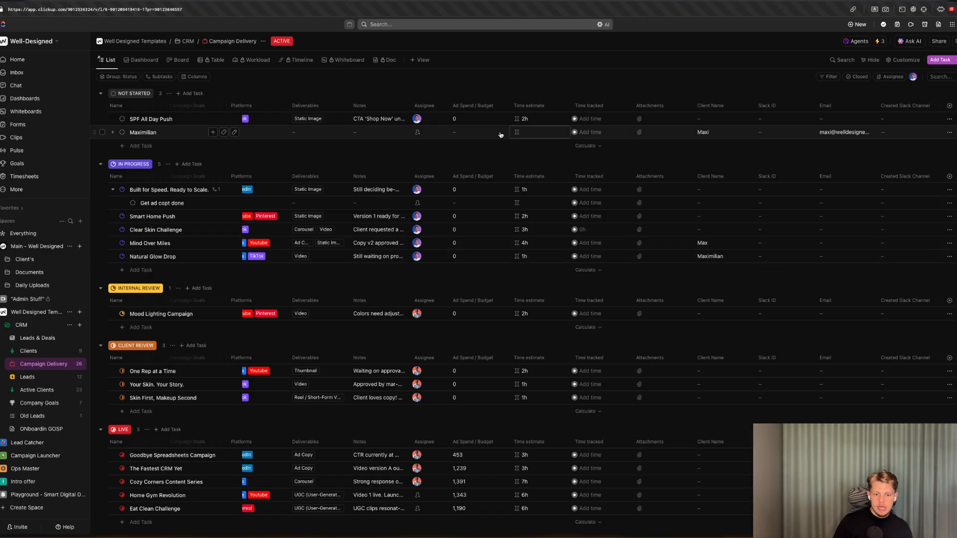
pyautogui.click(905, 132)
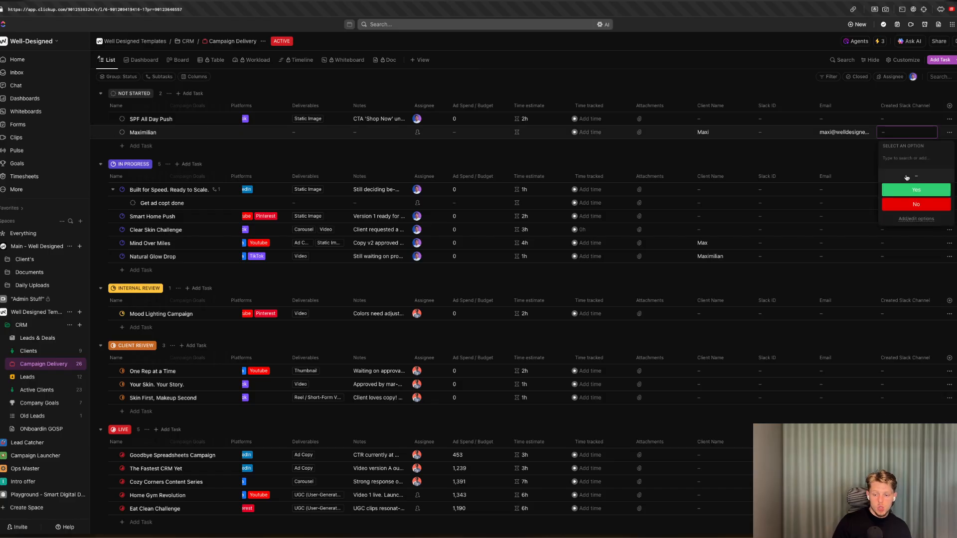
pyautogui.click(903, 190)
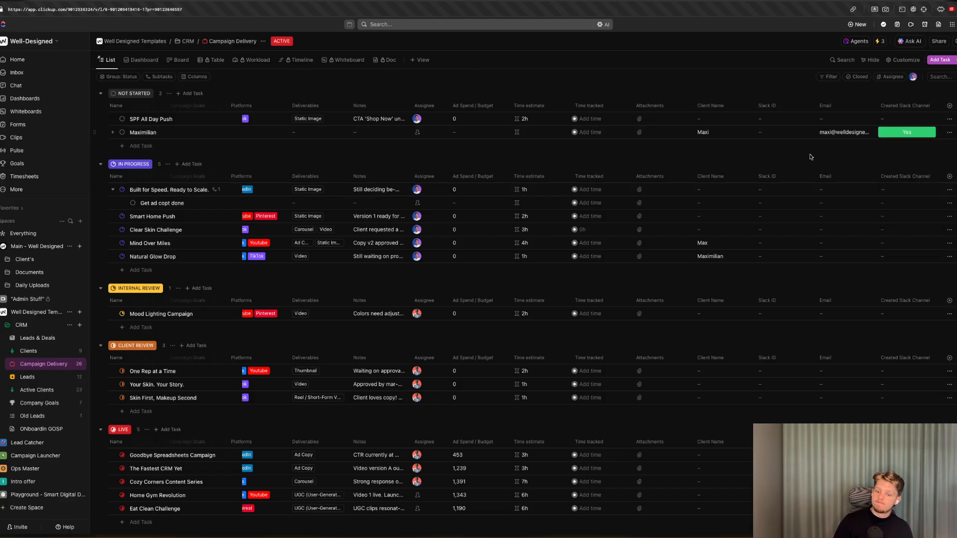
# Check the Slack workspace's channel list and the ClickUp task list.
pyautogui.hotkey('ctrl', 'Tab')
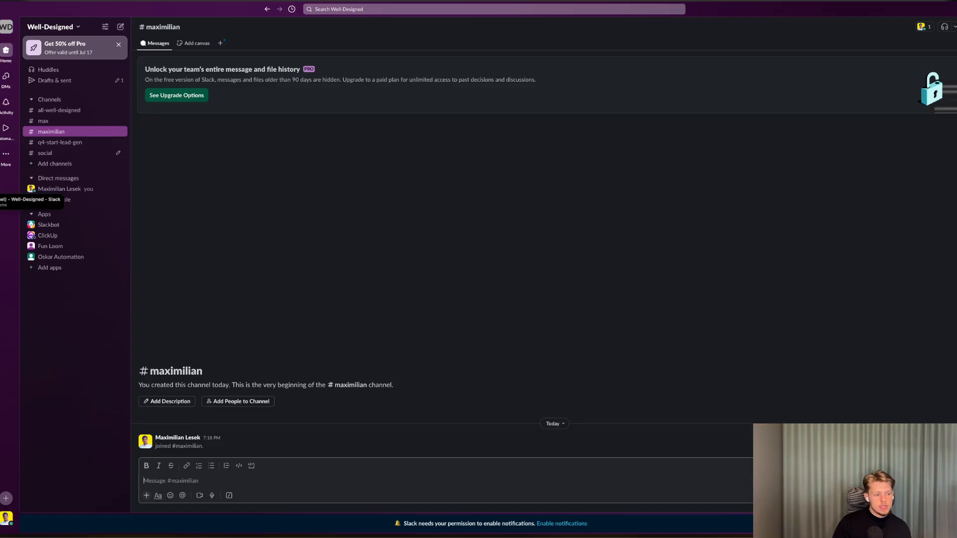
pyautogui.hotkey('ctrl', 'Tab')
pyautogui.hotkey('ctrl', 'Tab')
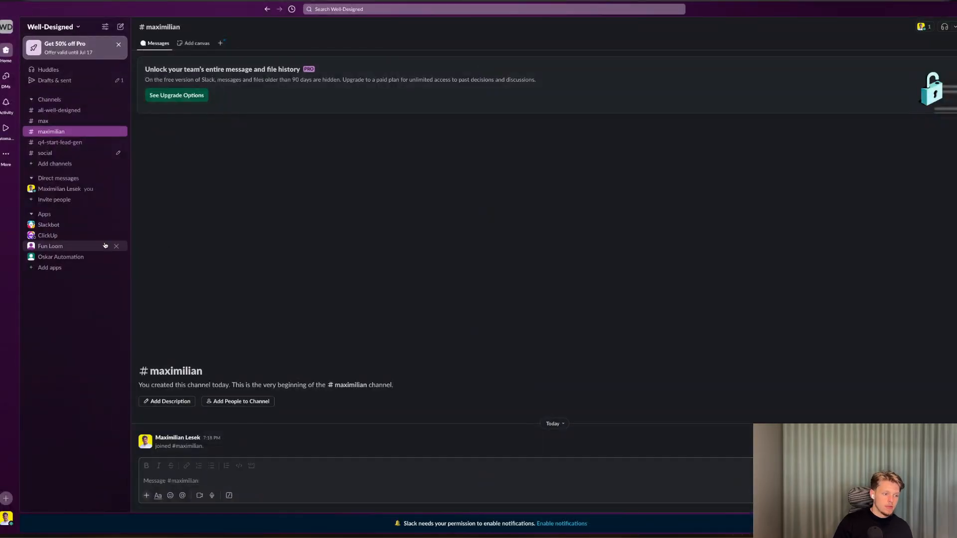
pyautogui.press('super+r')
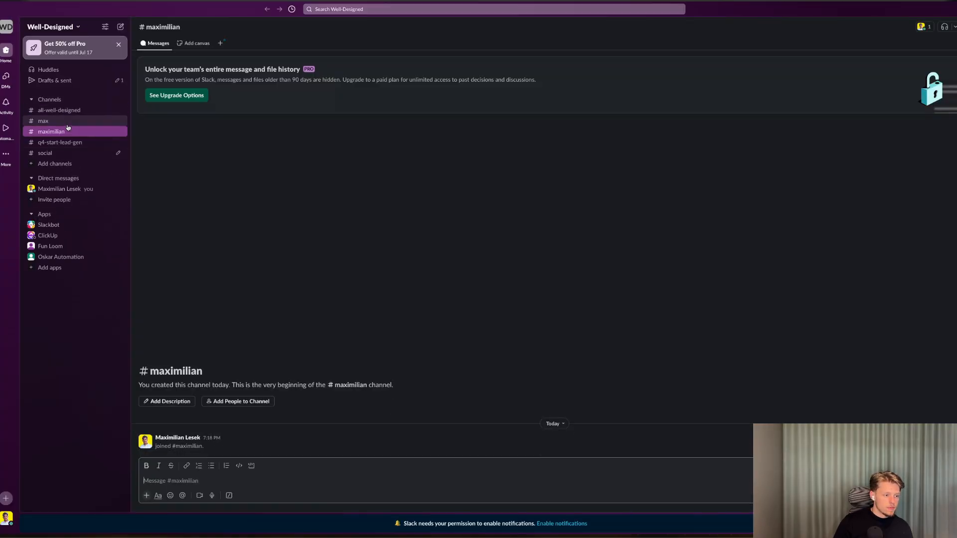
pyautogui.hotkey('ctrl', 'Tab')
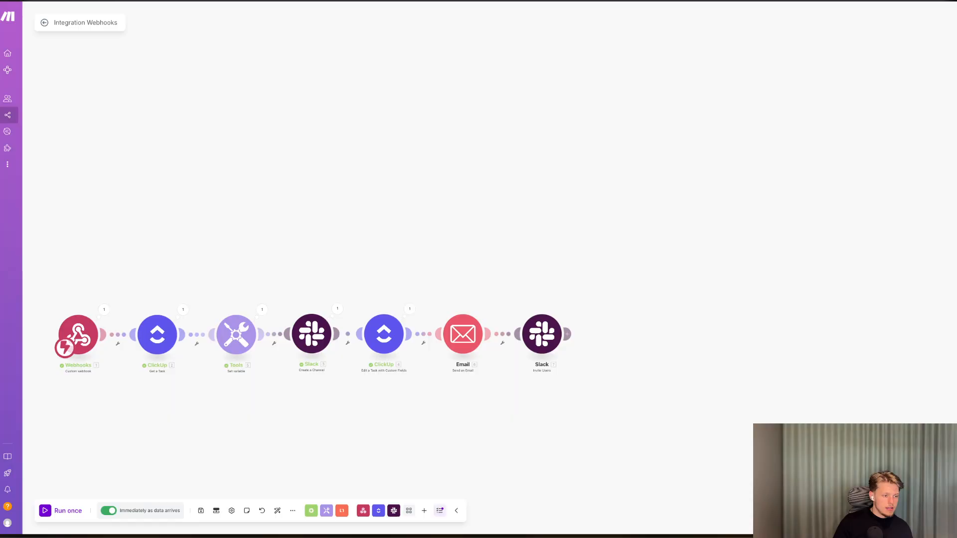
pyautogui.hotkey('ctrl', 'Tab')
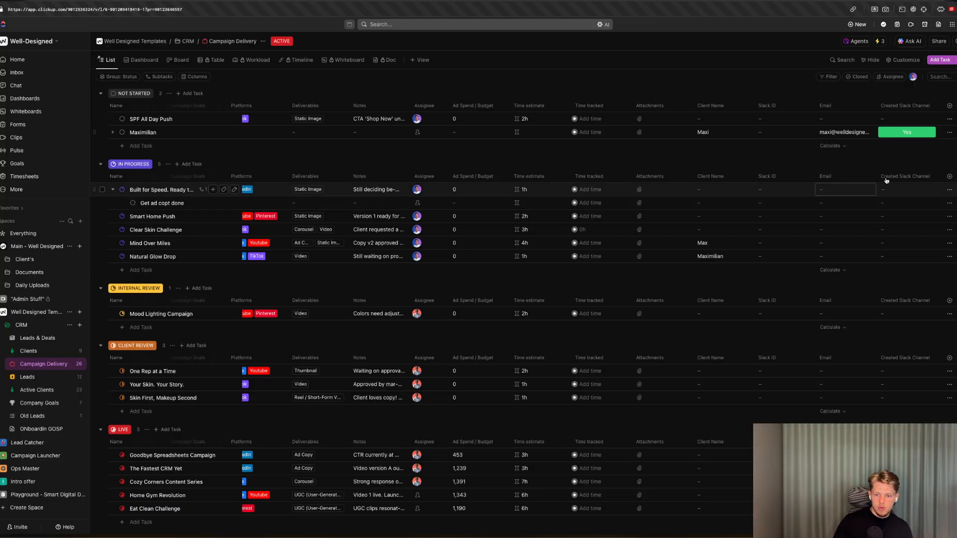
pyautogui.hscroll(-6, 509, 133)
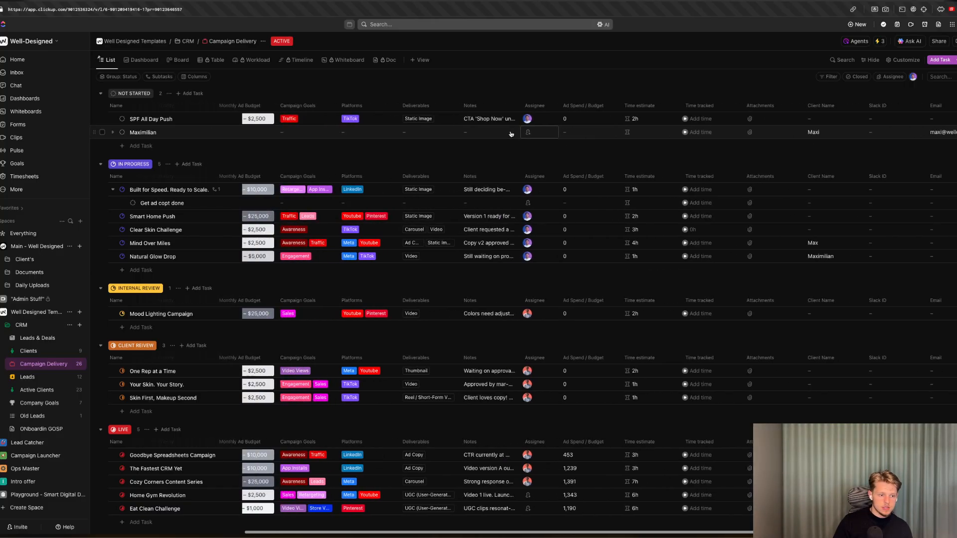
pyautogui.hotkey('ctrl', 'Tab')
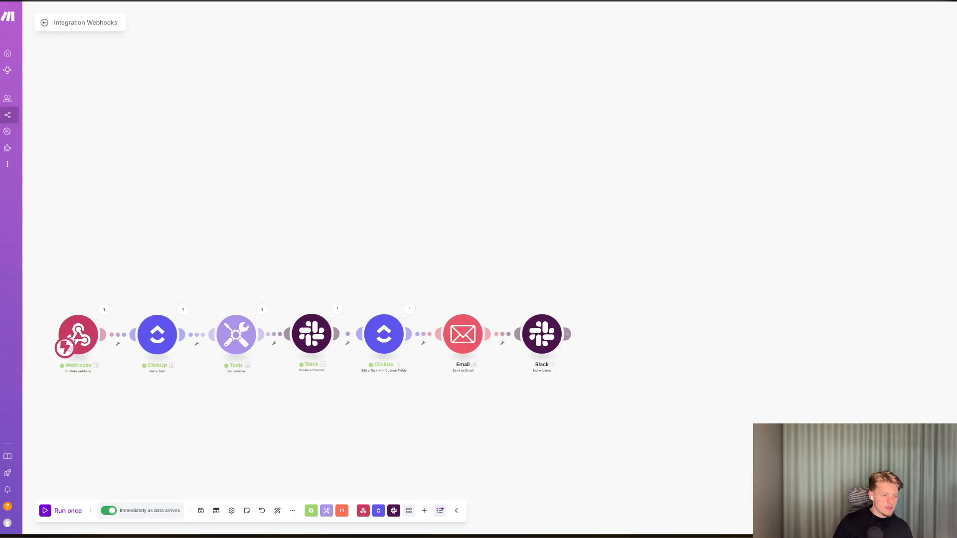
# Reopen the Integration Webhooks scenario from the scenarios list.
pyautogui.click(31, 118)
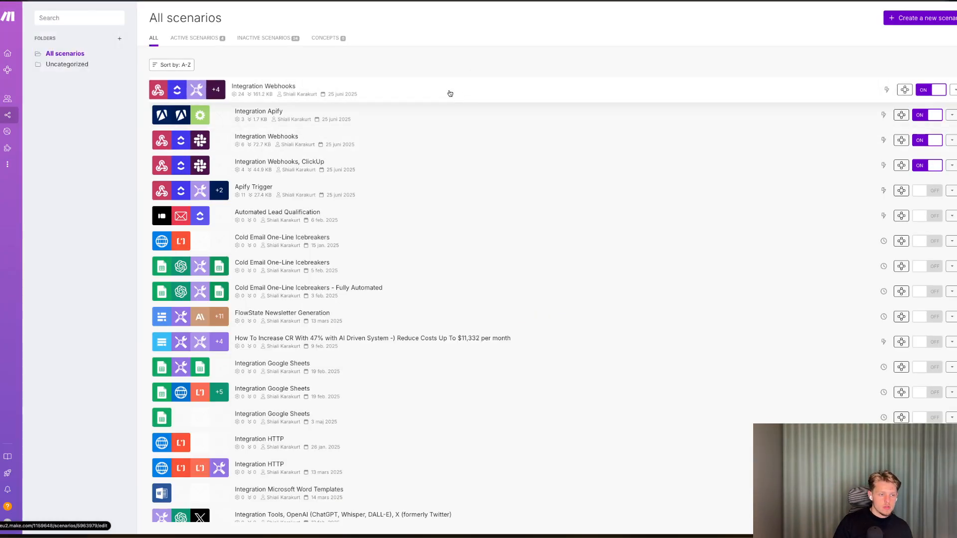
pyautogui.click(449, 94)
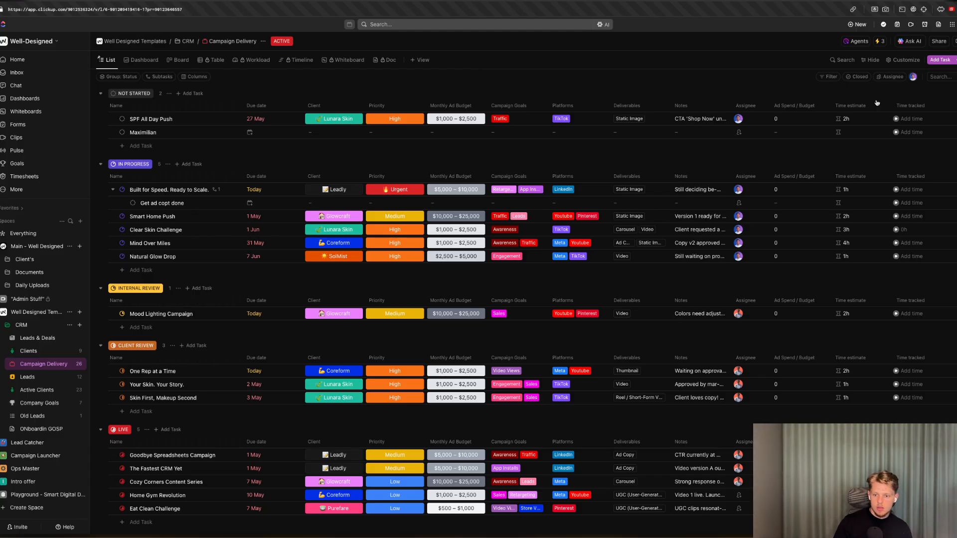
pyautogui.hscroll(10, 877, 103)
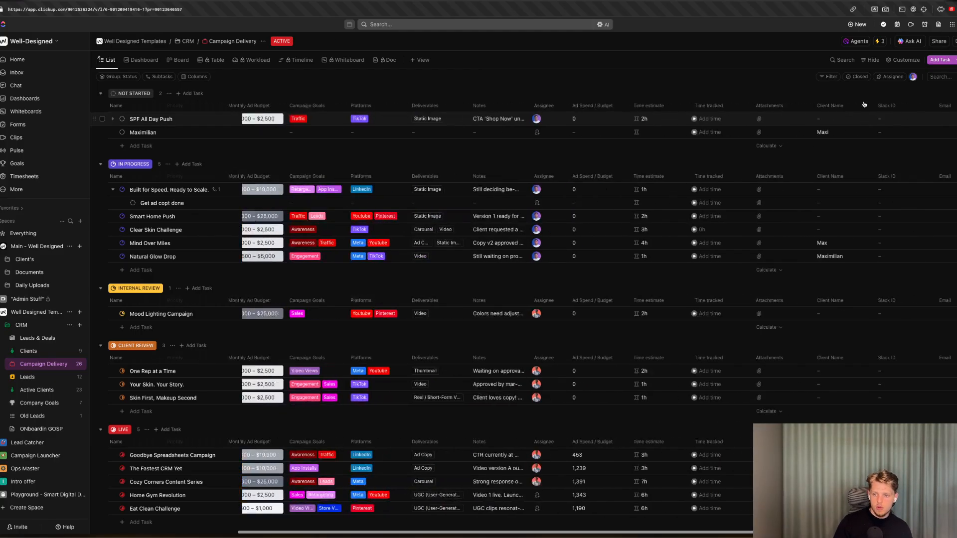
# Open the ClickUp webhook automation and change its trigger to Custom field changes.
pyautogui.click(881, 42)
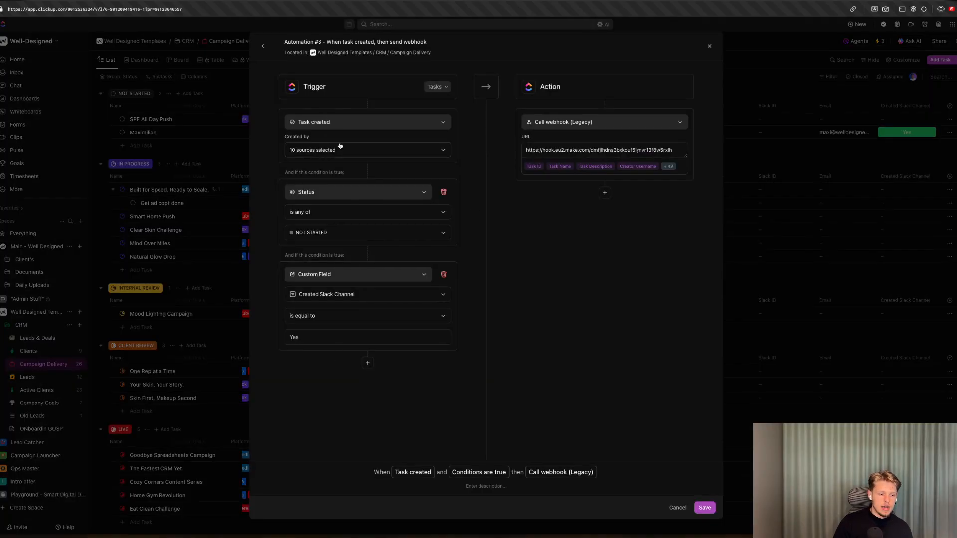
pyautogui.click(418, 122)
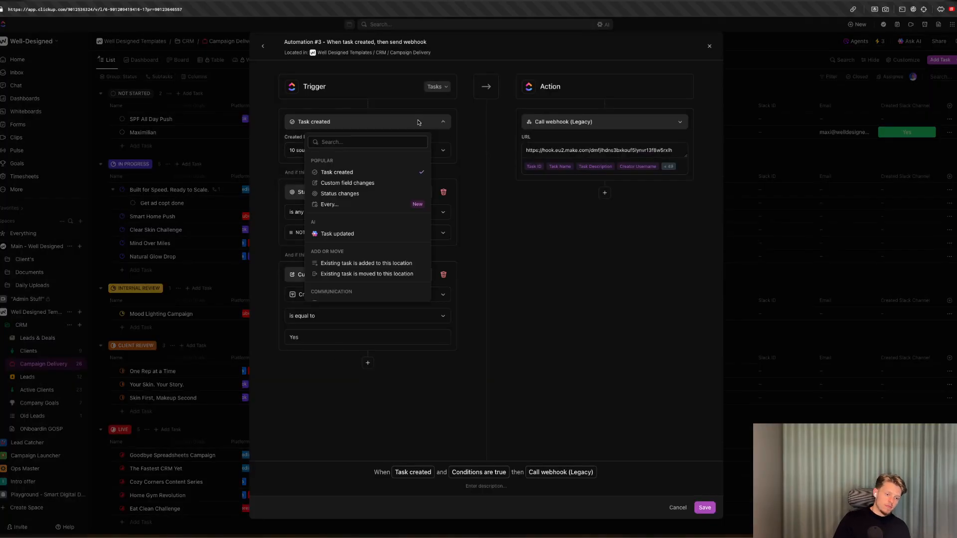
pyautogui.click(453, 132)
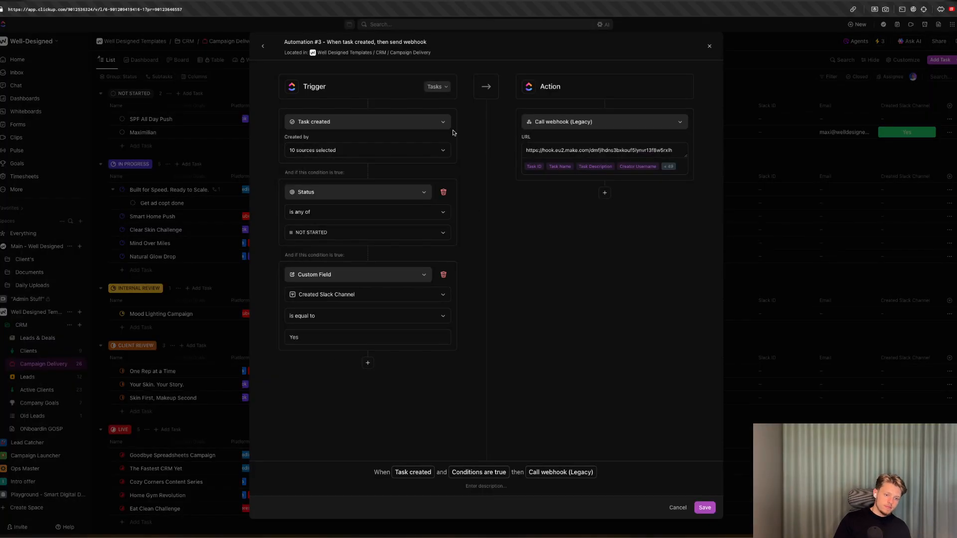
pyautogui.click(408, 125)
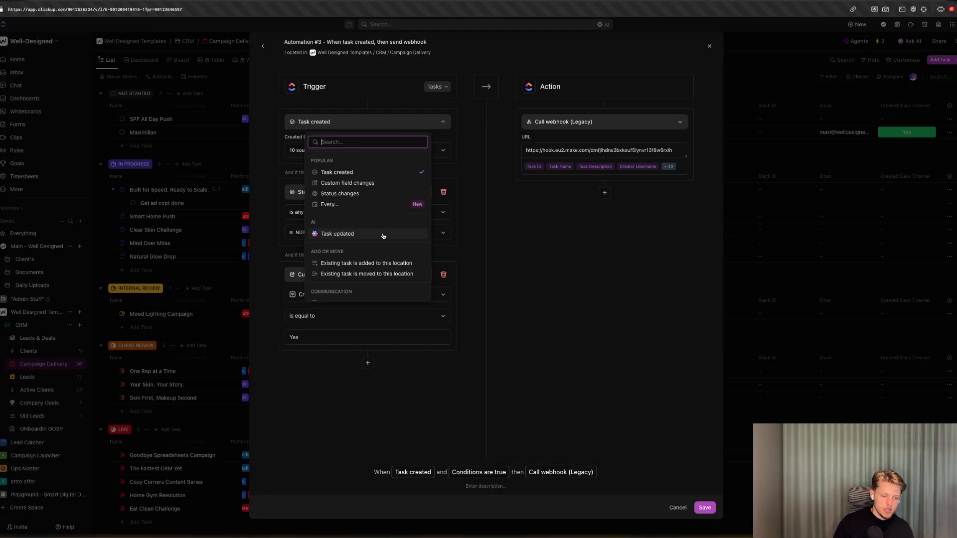
pyautogui.click(349, 182)
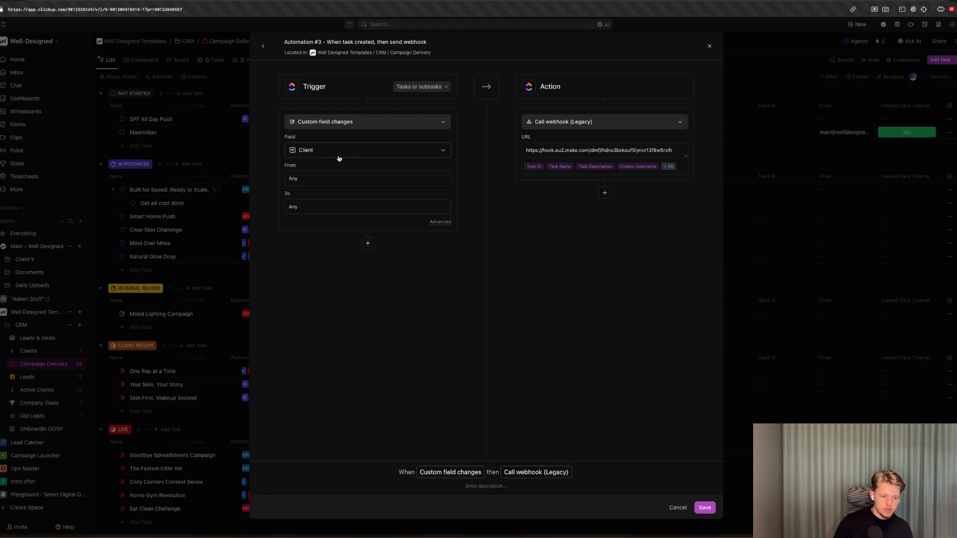
# Set the webhook automation's trigger field to Created Slack Channel with the To value Yes, and save it.
pyautogui.click(315, 209)
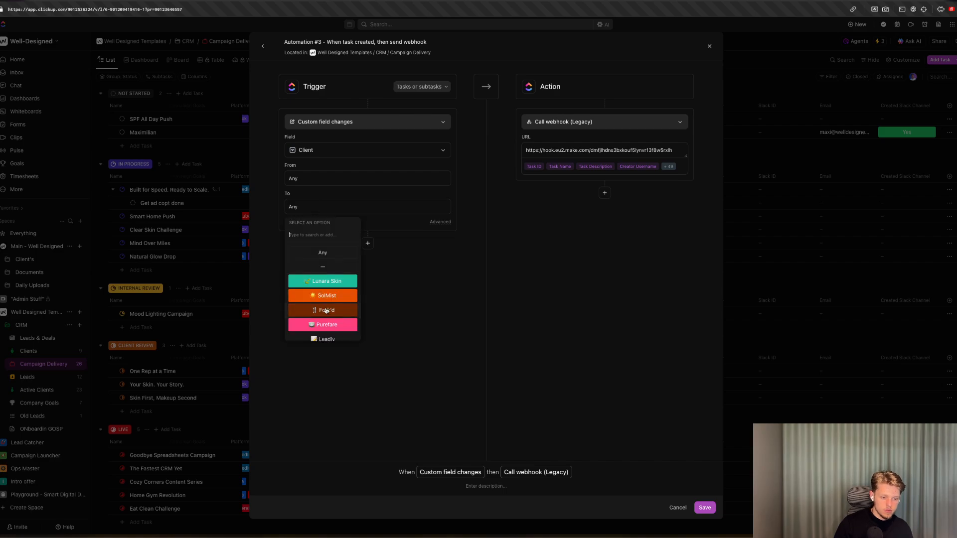
pyautogui.click(321, 175)
pyautogui.click(317, 154)
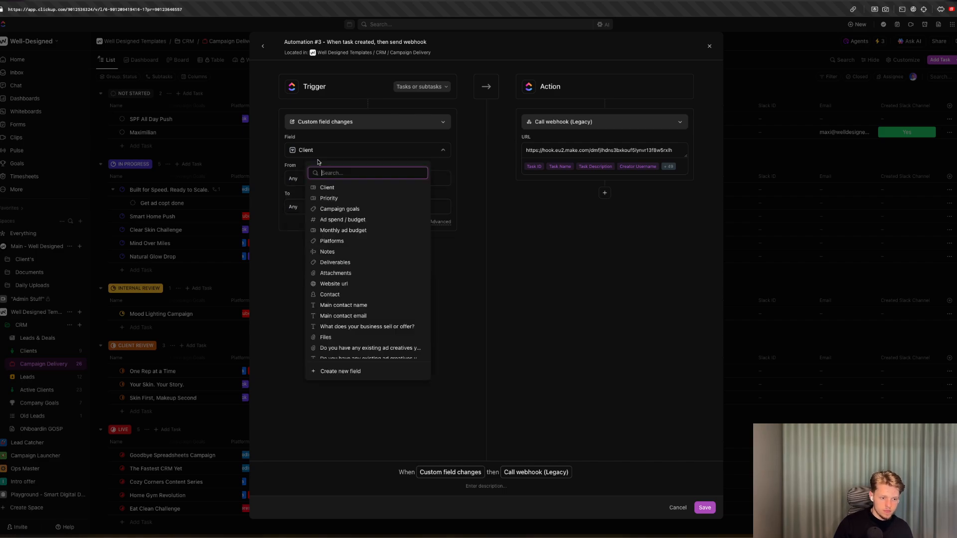
pyautogui.write('slac')
pyautogui.click(343, 198)
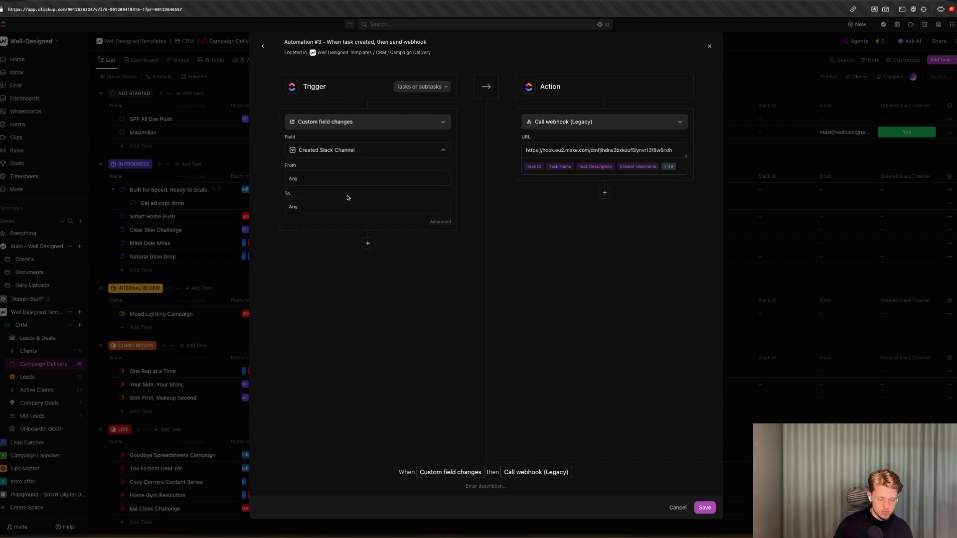
pyautogui.click(334, 206)
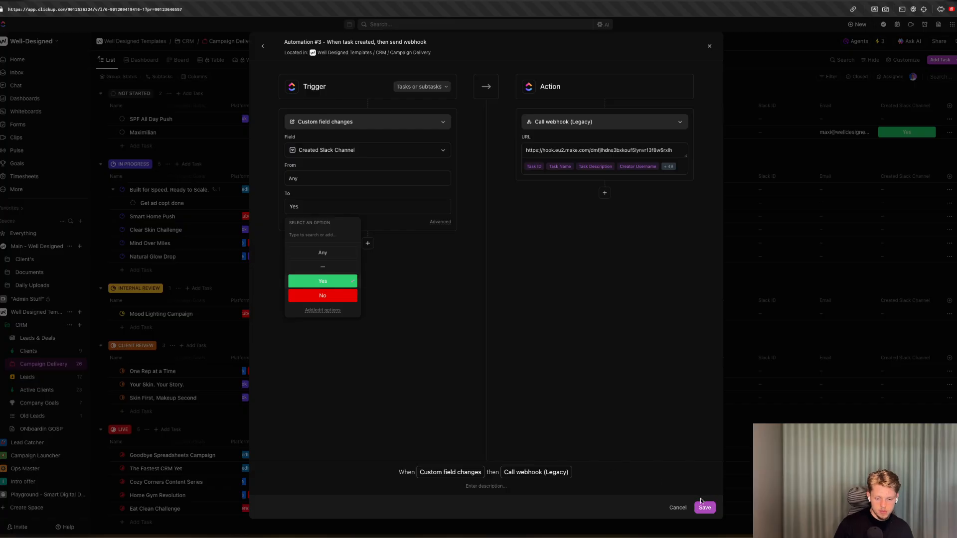
pyautogui.click(575, 398)
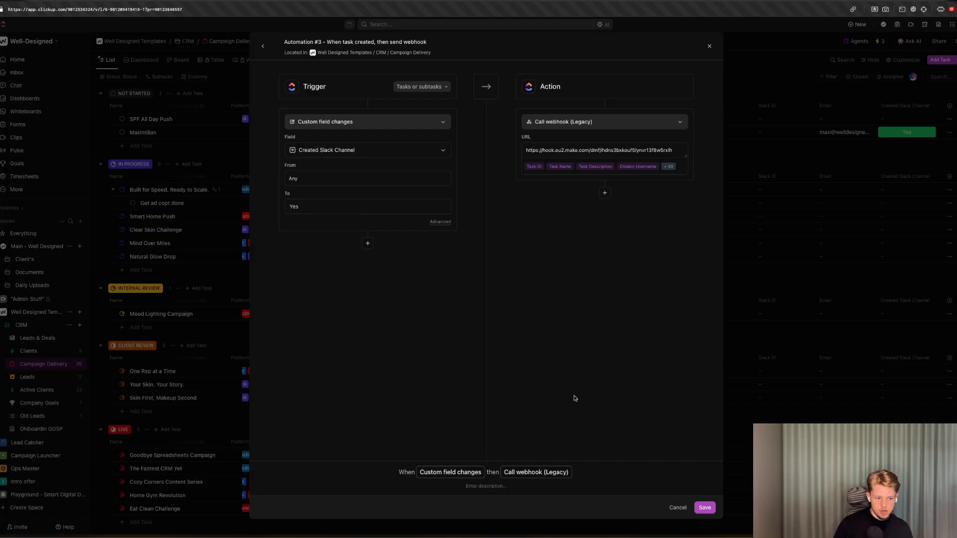
pyautogui.click(707, 509)
# Add a new task named Maximilian to the Not Started group and paste Maxi as its client name.
pyautogui.click(208, 214)
pyautogui.click(143, 145)
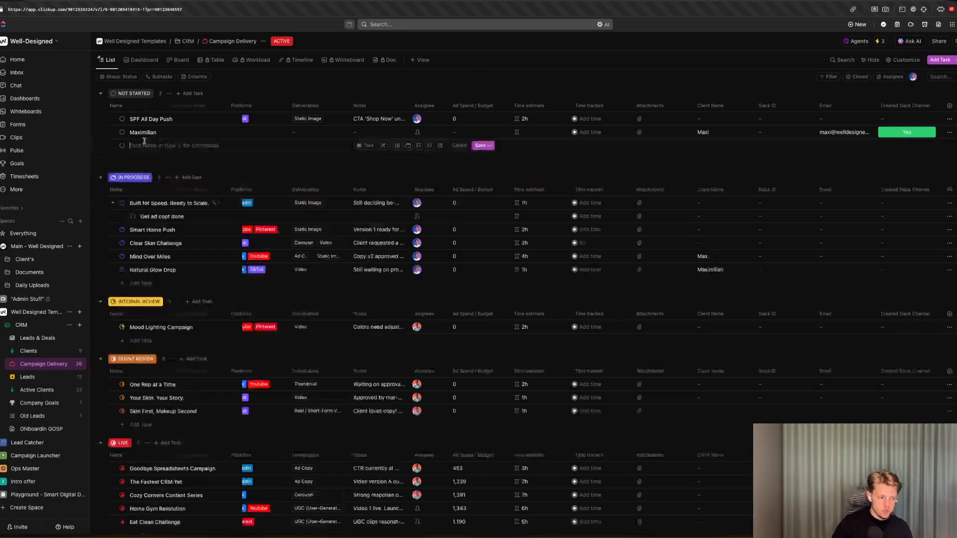
pyautogui.write('Maximilian')
pyautogui.press('Return')
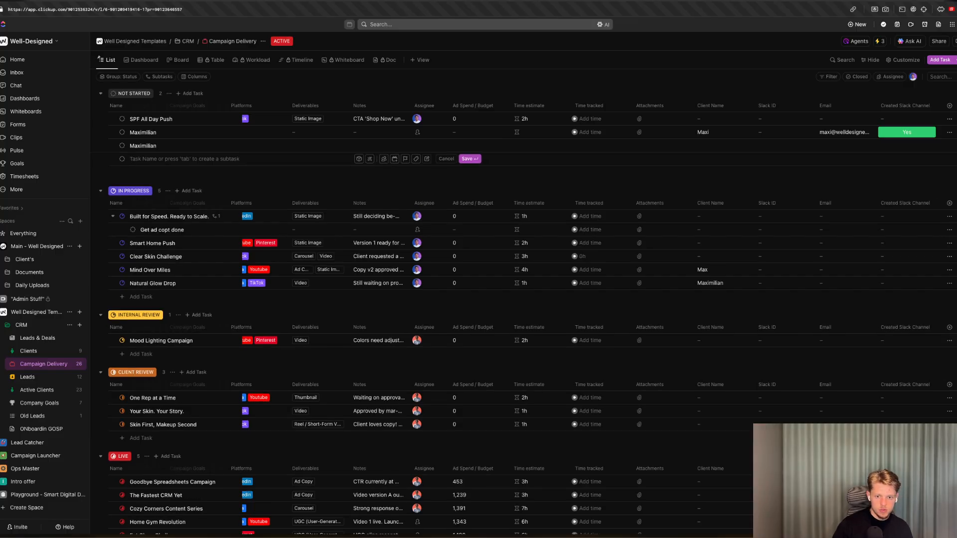
pyautogui.click(724, 147)
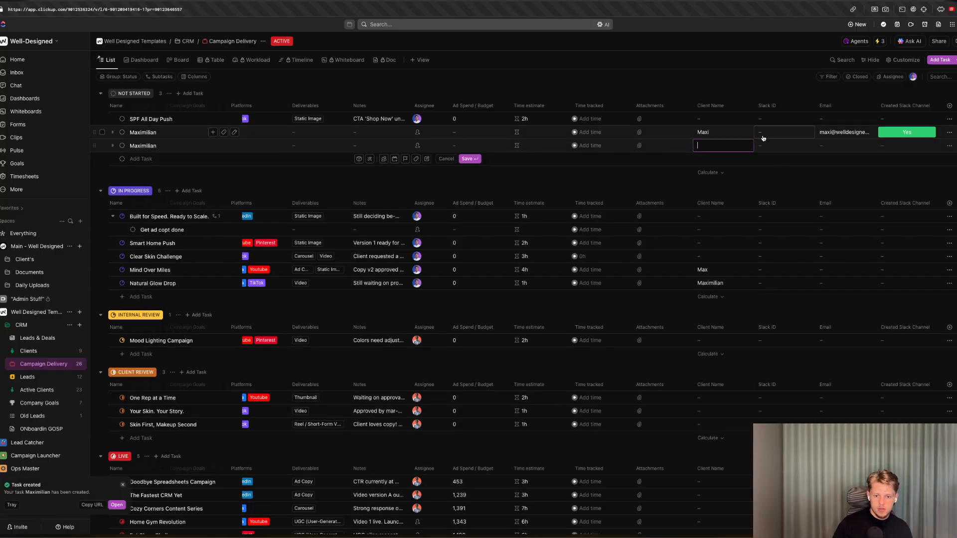
pyautogui.write('Maxi')
# Copy the existing Maximilian task's email into the new task and set its Created Slack Channel to Yes.
pyautogui.click(869, 133)
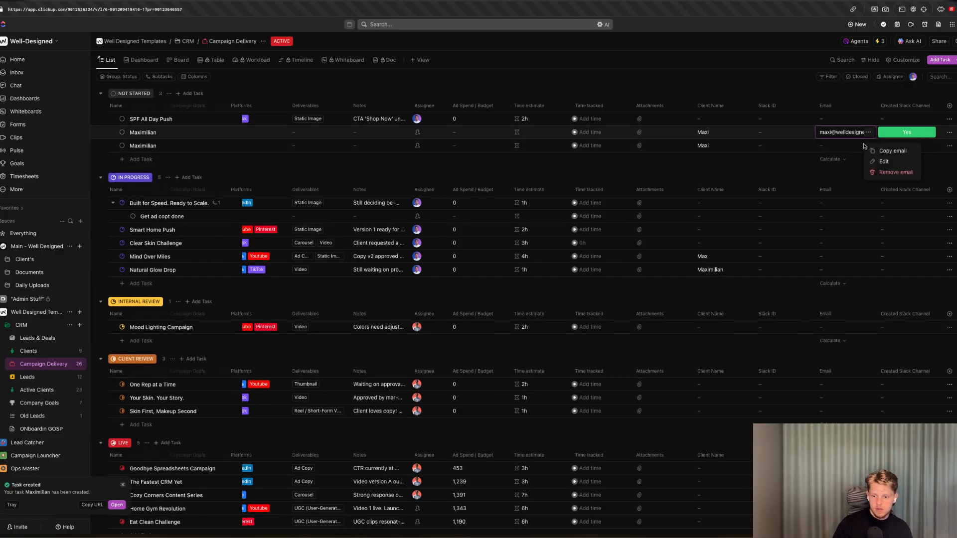
pyautogui.click(881, 152)
pyautogui.click(846, 146)
pyautogui.hotkey('ctrl', 'v')
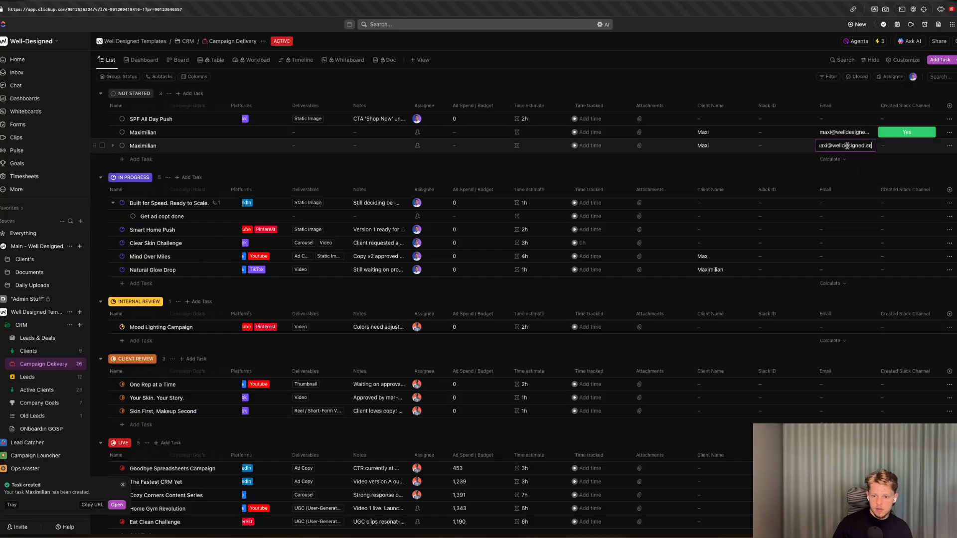
pyautogui.click(914, 149)
pyautogui.click(915, 202)
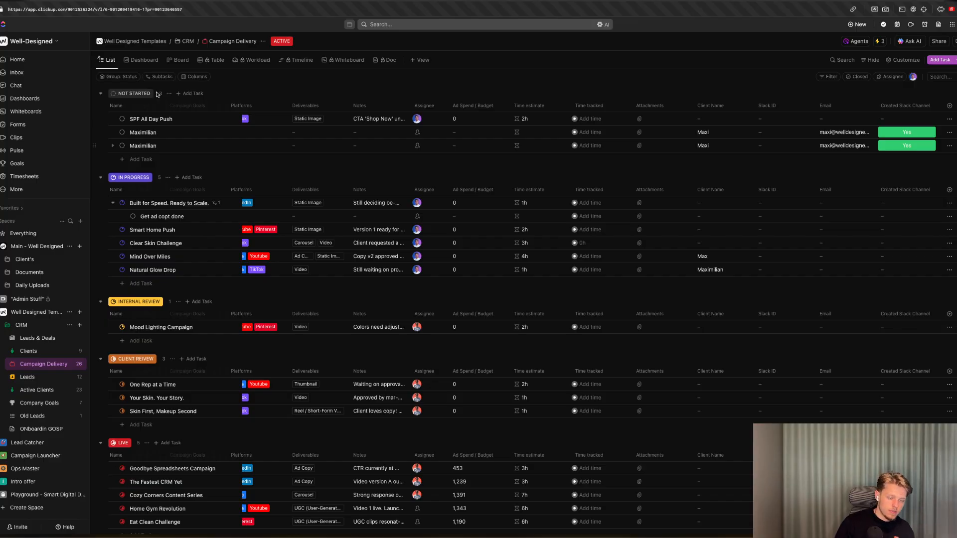
# Check the Slack channel list and the Integration Webhooks scenario in Make for the new task.
pyautogui.hscroll(-2, 157, 95)
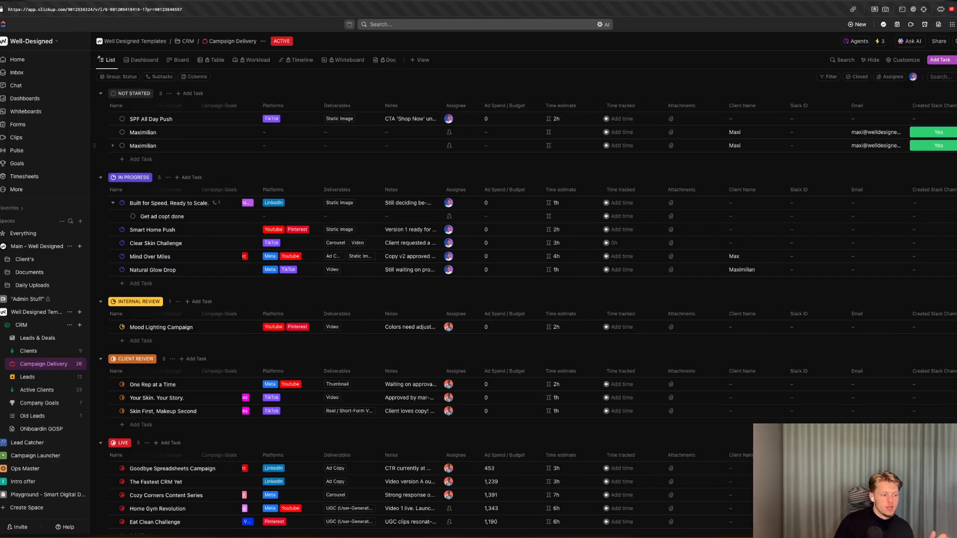
pyautogui.hotkey('ctrl', 'Tab')
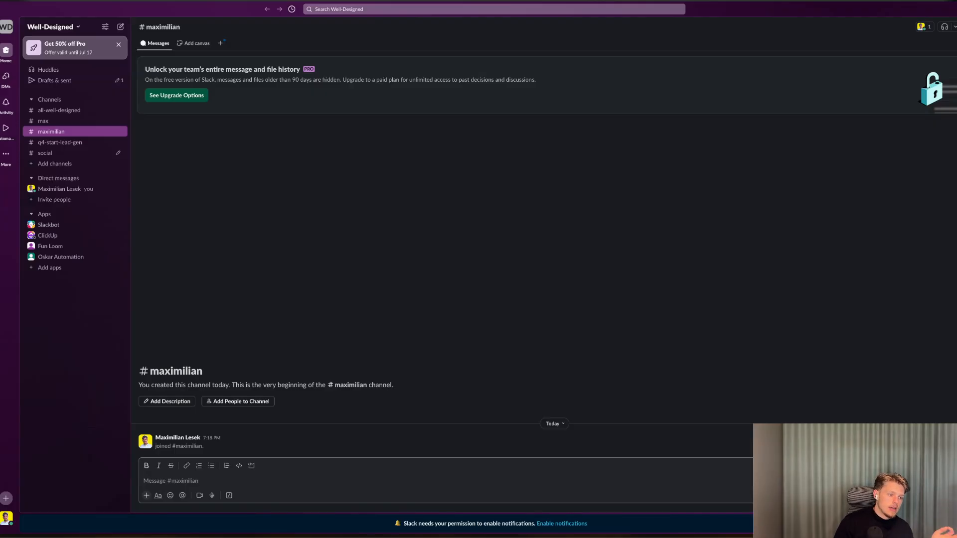
pyautogui.hotkey('ctrl', 'Tab')
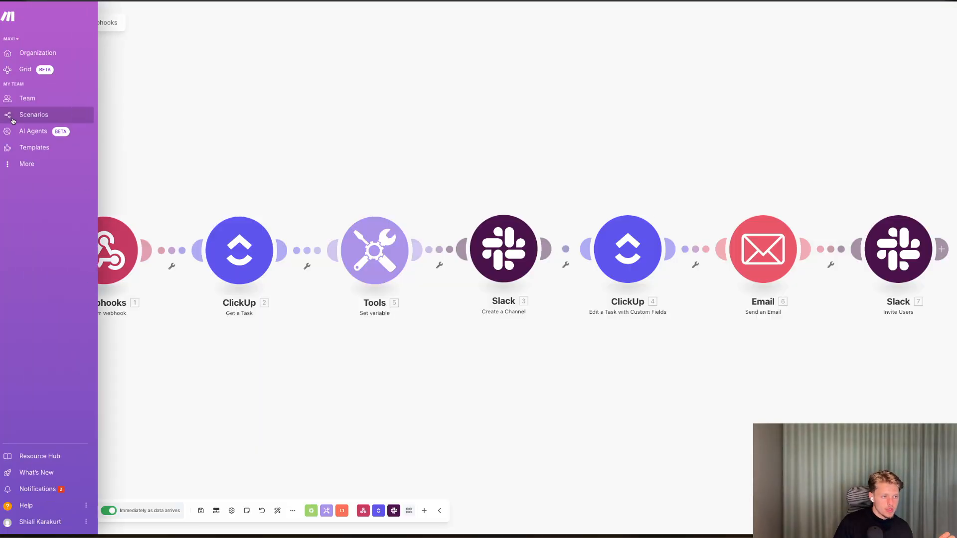
pyautogui.click(12, 119)
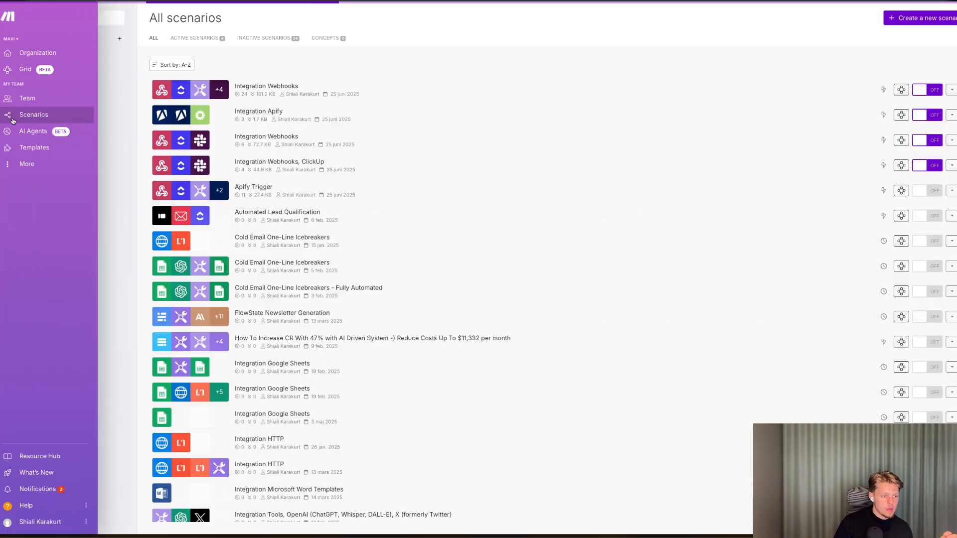
pyautogui.click(298, 88)
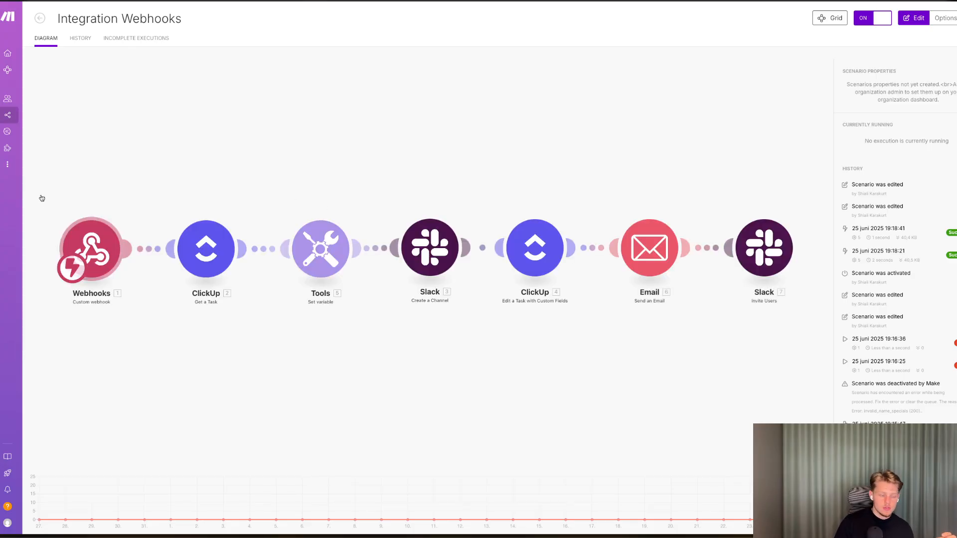
pyautogui.hotkey('ctrl', 'Tab')
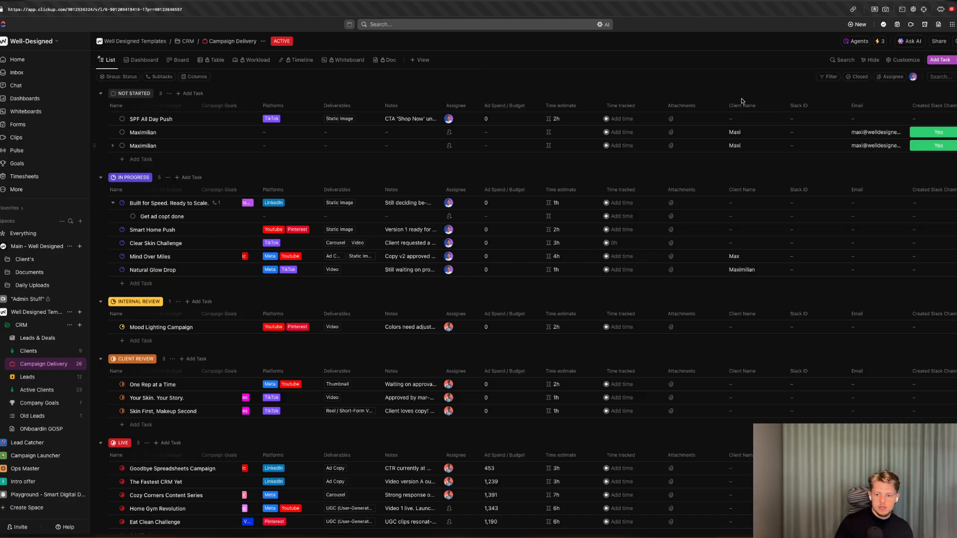
pyautogui.hotkey('ctrl', 'Tab')
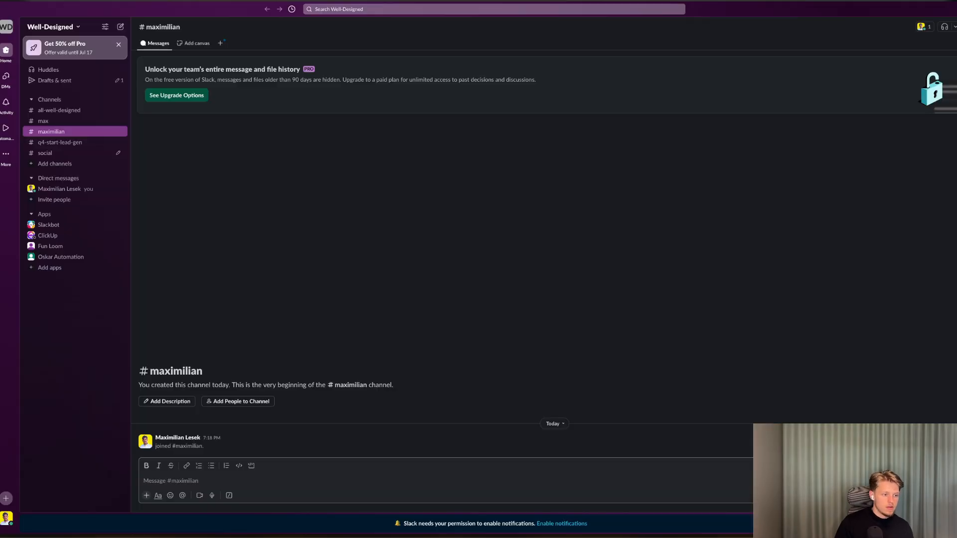
pyautogui.hotkey('ctrl', 'shift', 'Tab')
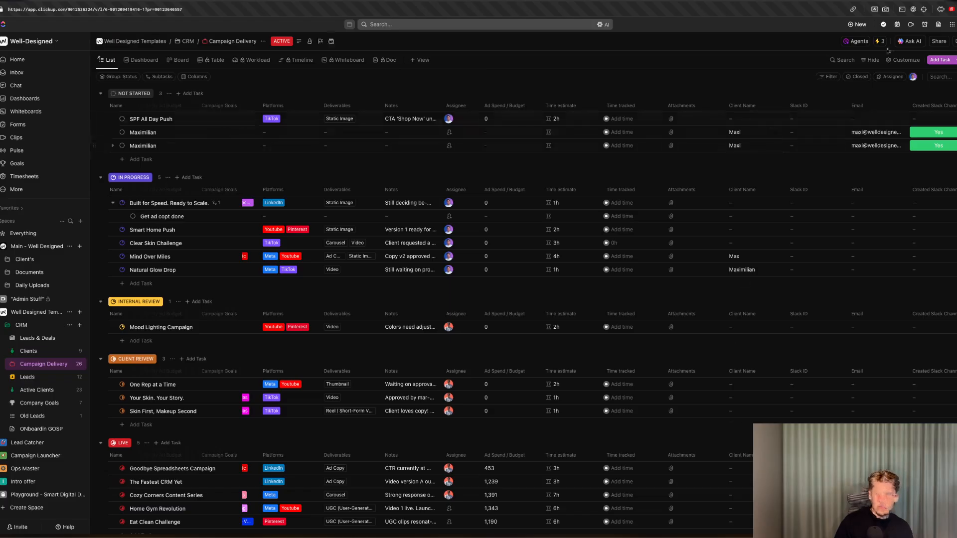
# Add another task named Maxi to the Not Started group.
pyautogui.click(880, 43)
pyautogui.click(931, 218)
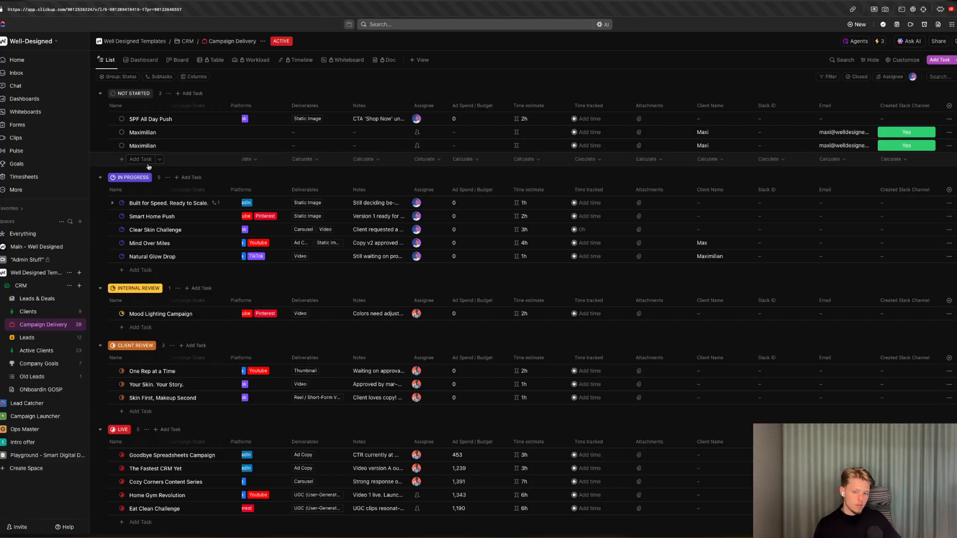
pyautogui.click(140, 160)
pyautogui.write('Maxi')
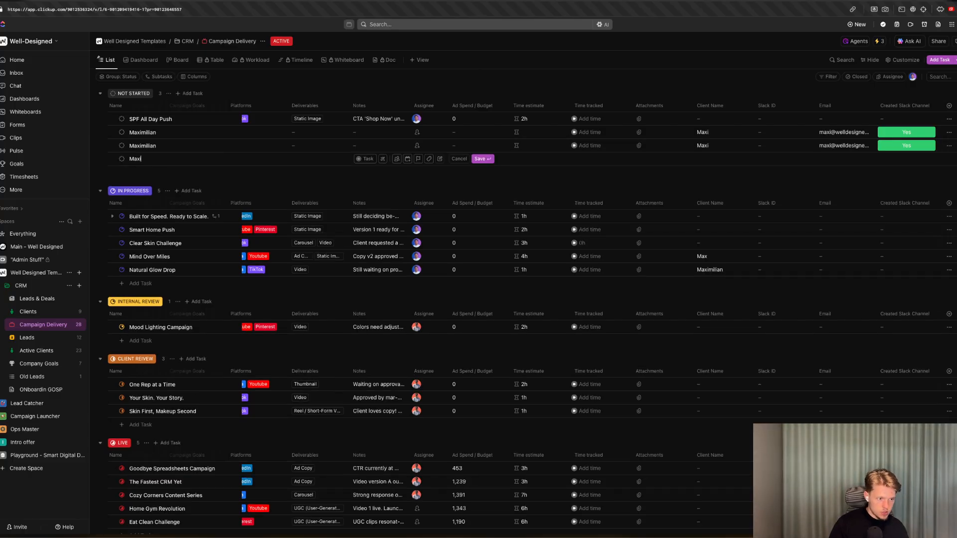
pyautogui.press('Return')
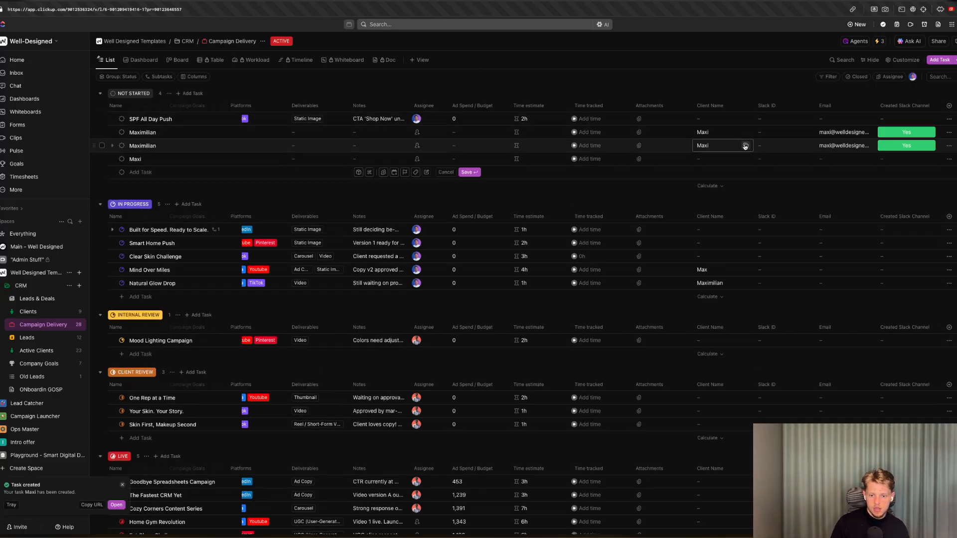
# Fill the Maxi task's client name with Maxi and paste the existing client email into its Email field.
pyautogui.moveTo(745, 146); pyautogui.dragTo(731, 157)
pyautogui.click(868, 146)
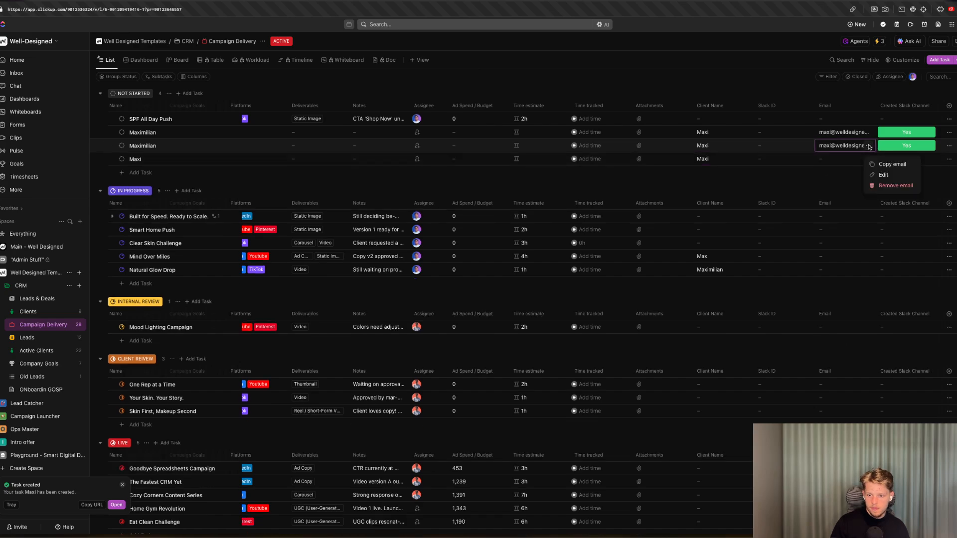
pyautogui.click(882, 167)
pyautogui.click(856, 160)
pyautogui.press('super+v')
pyautogui.press('Return')
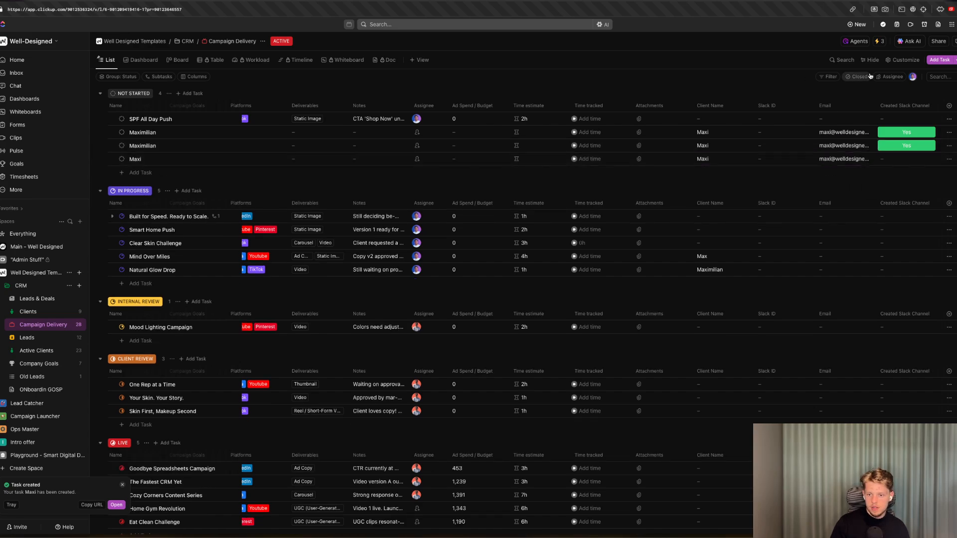
# Review the settings of the webhook automation's trigger.
pyautogui.click(878, 40)
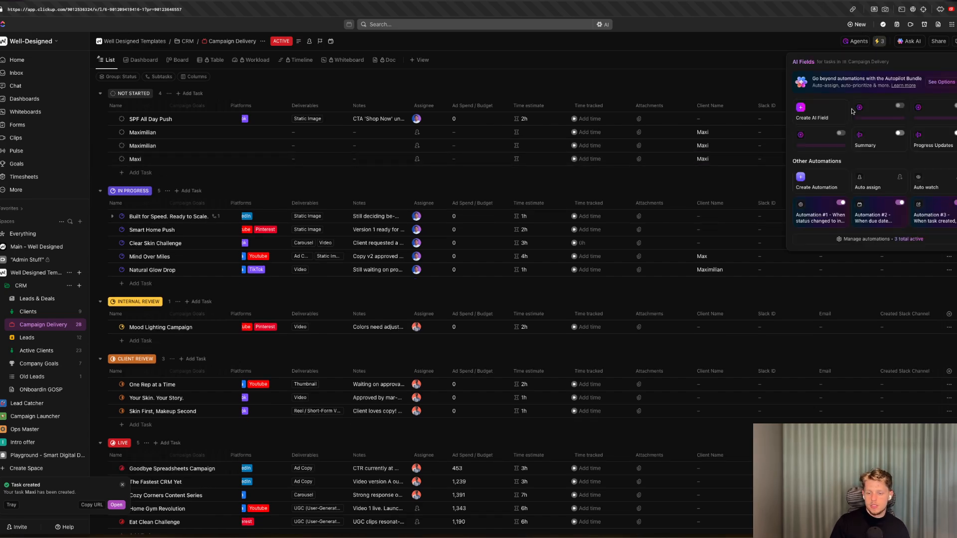
pyautogui.click(923, 213)
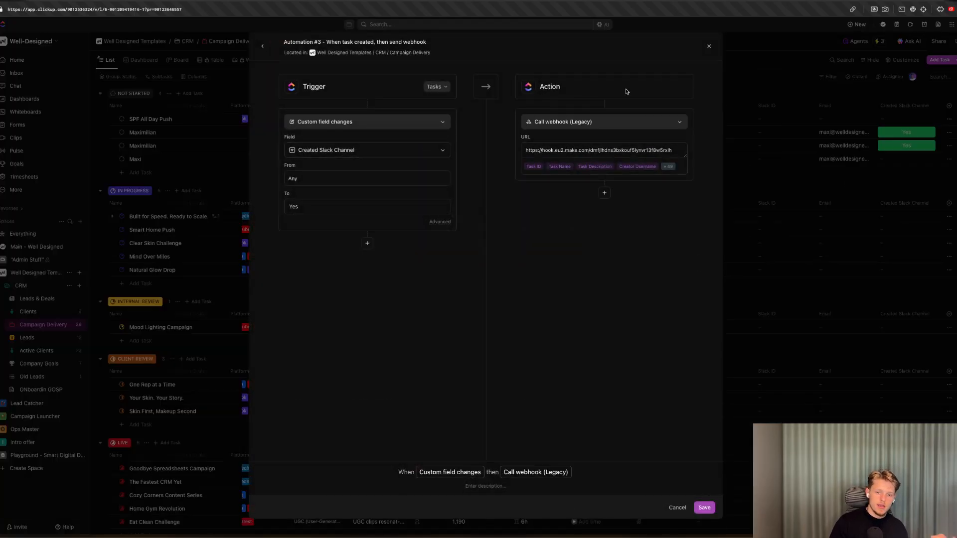
pyautogui.click(710, 46)
pyautogui.click(949, 106)
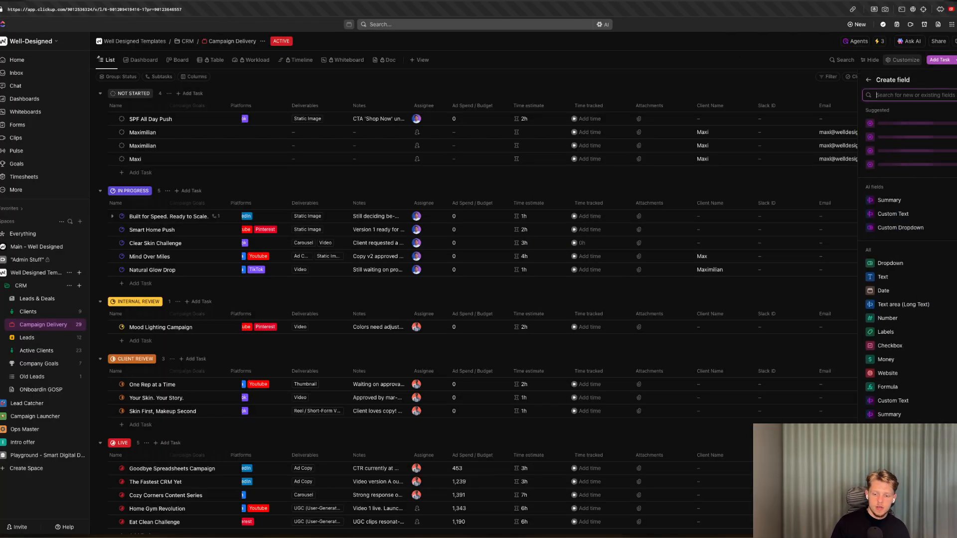
pyautogui.write('check')
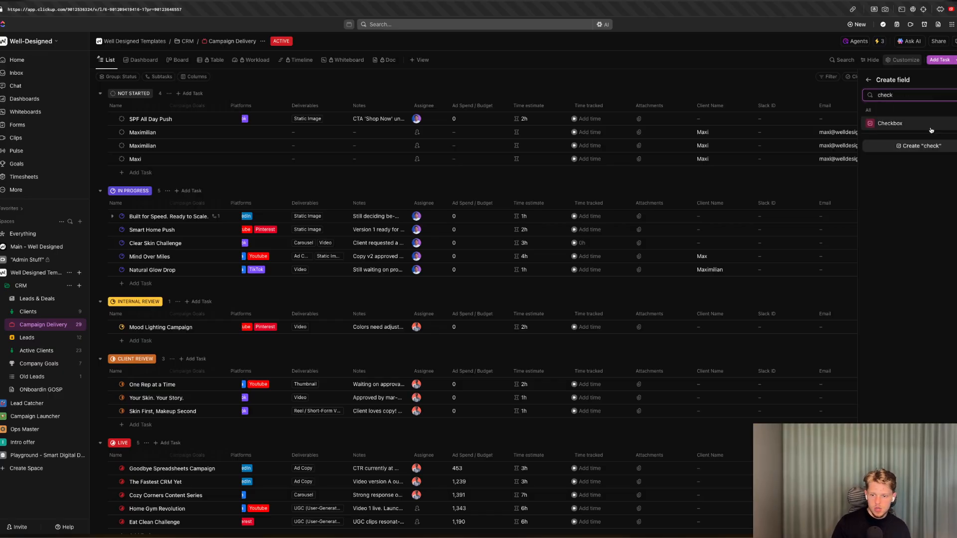
pyautogui.click(929, 126)
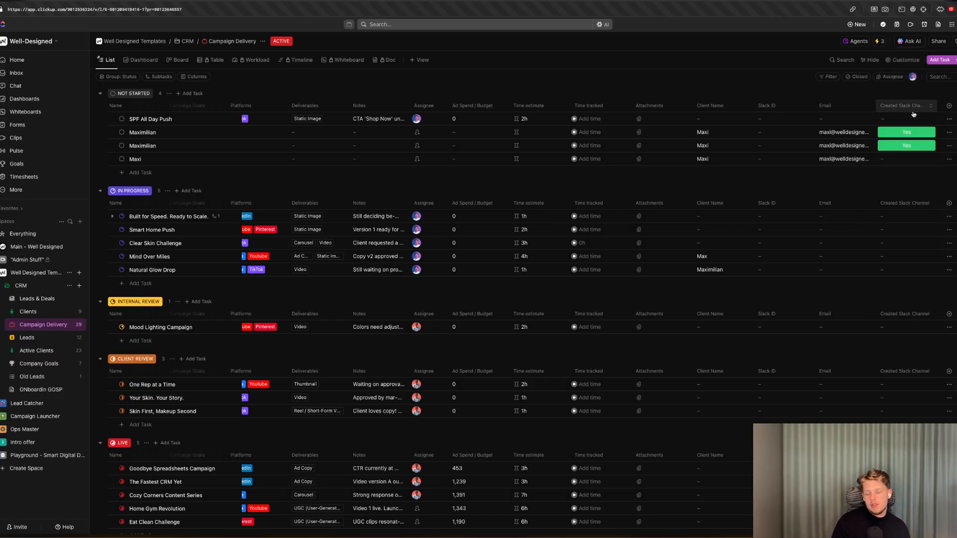
pyautogui.click(906, 62)
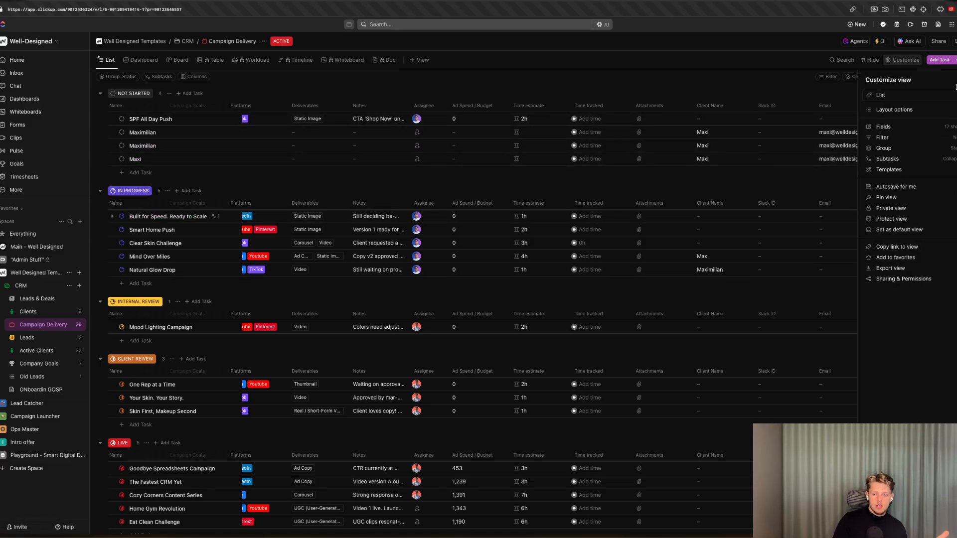
# Change the webhook automation's trigger to a status change from Not Started to In Progress and save it.
pyautogui.click(882, 42)
pyautogui.click(929, 217)
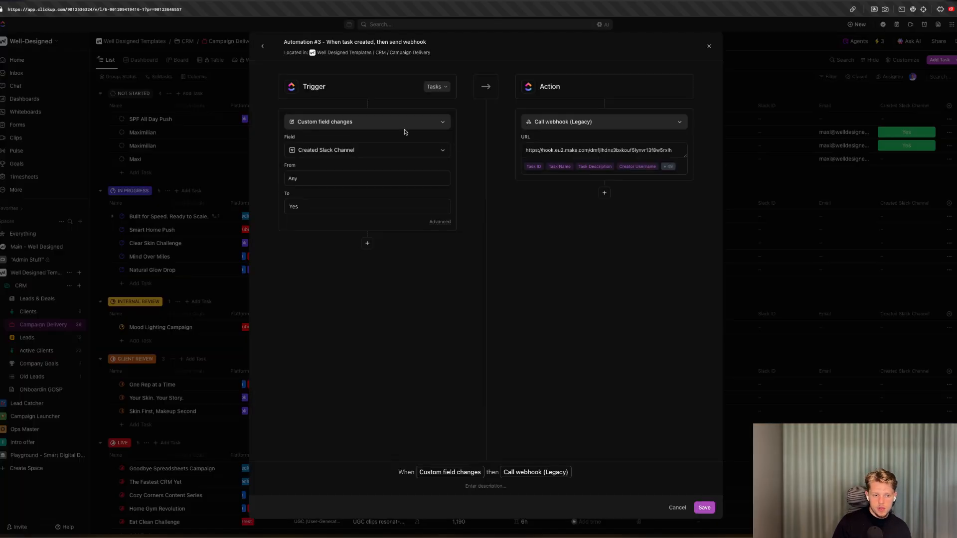
pyautogui.click(399, 123)
pyautogui.click(348, 190)
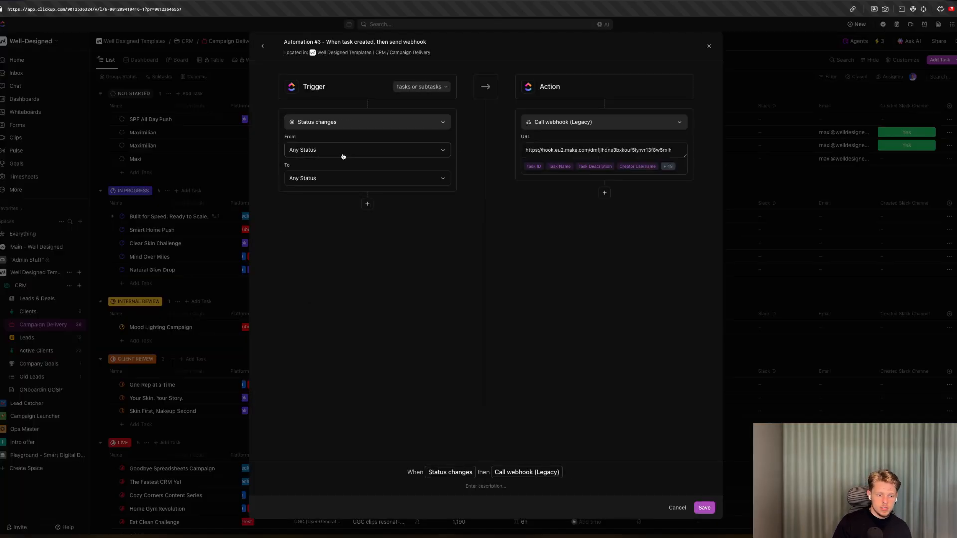
pyautogui.click(343, 156)
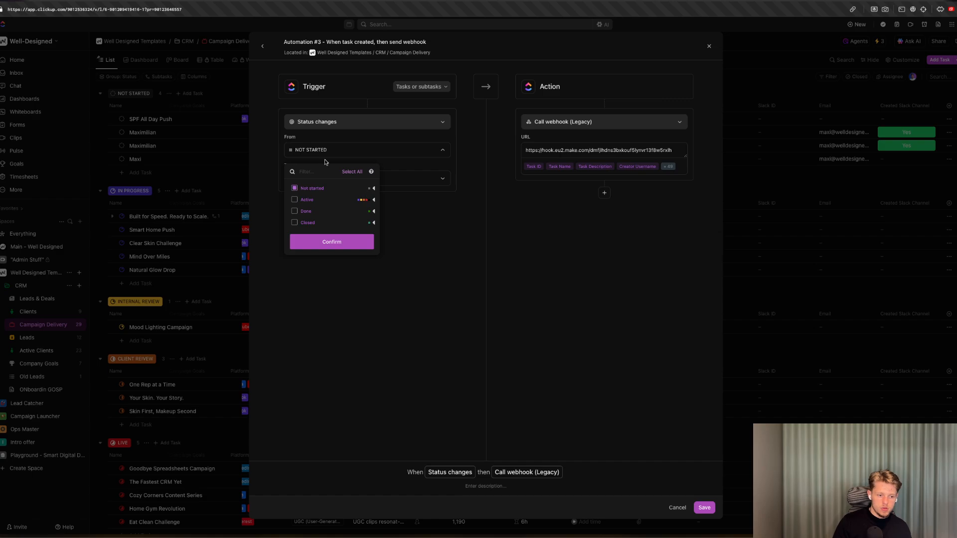
pyautogui.click(325, 162)
pyautogui.click(358, 178)
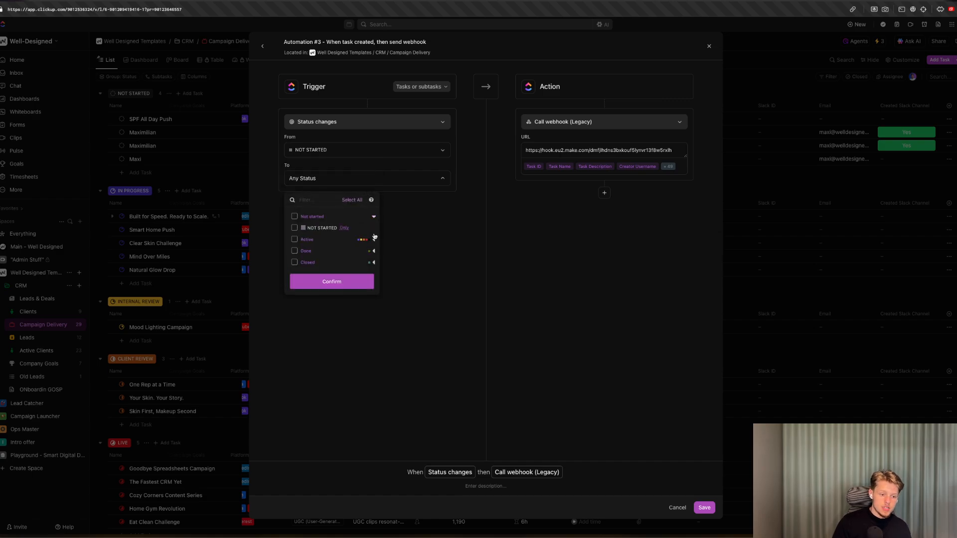
pyautogui.click(375, 238)
pyautogui.click(343, 336)
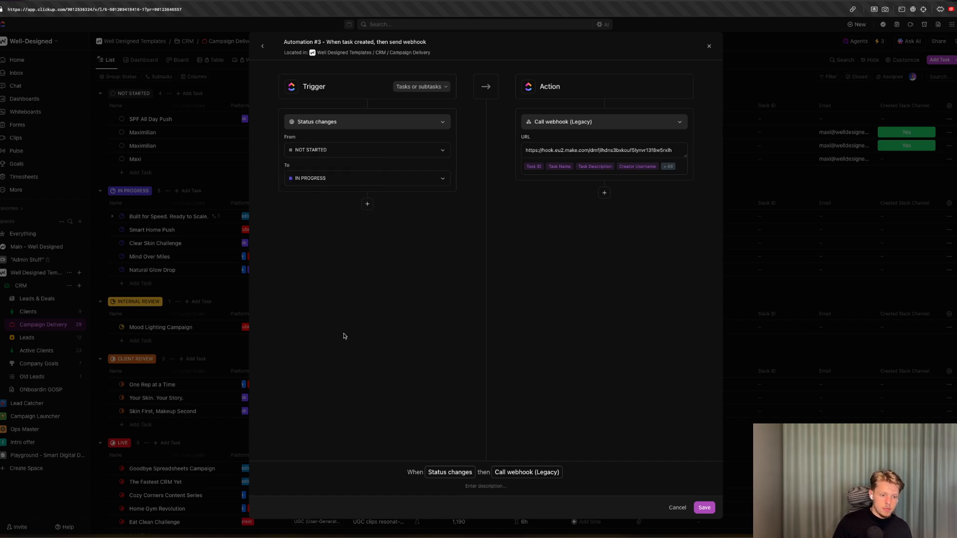
pyautogui.click(714, 507)
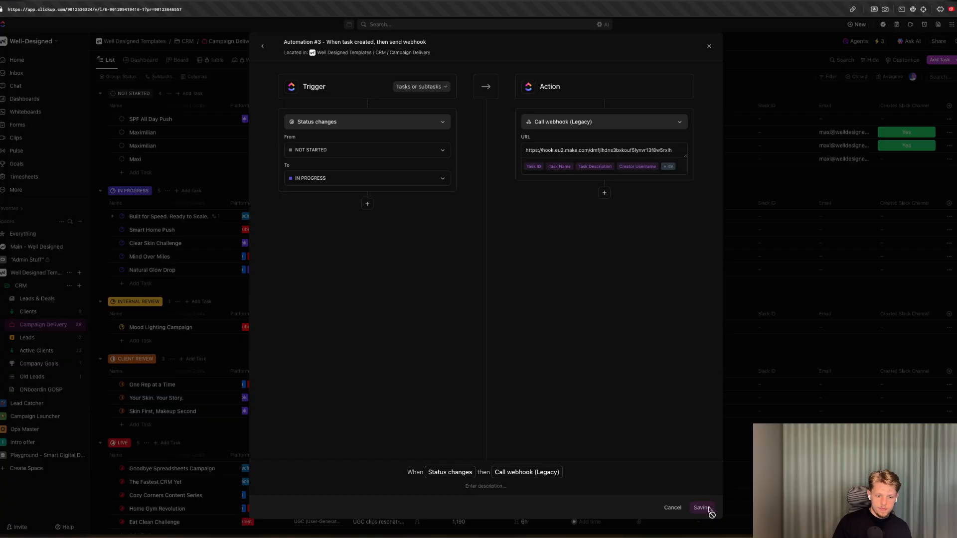
# Move the Maxi task's status to In Progress.
pyautogui.click(788, 120)
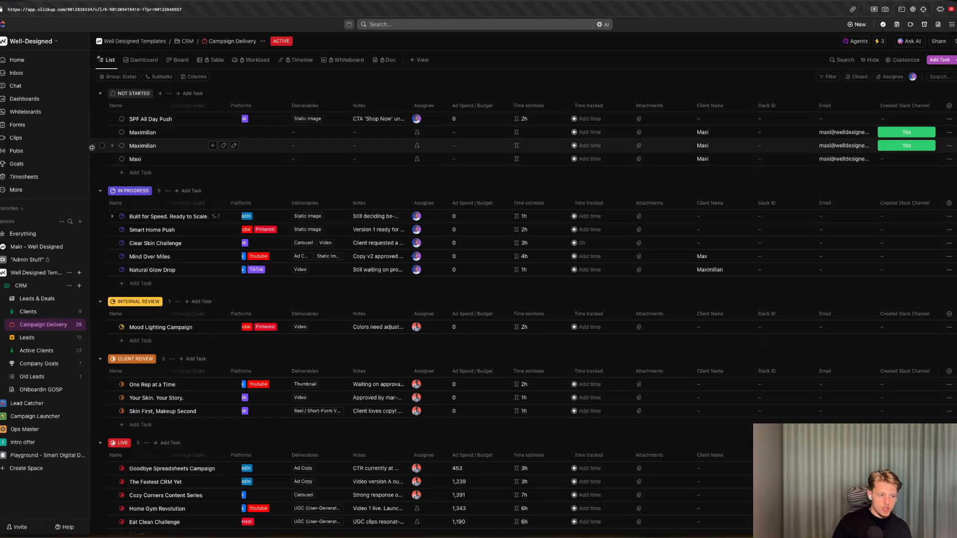
pyautogui.click(121, 159)
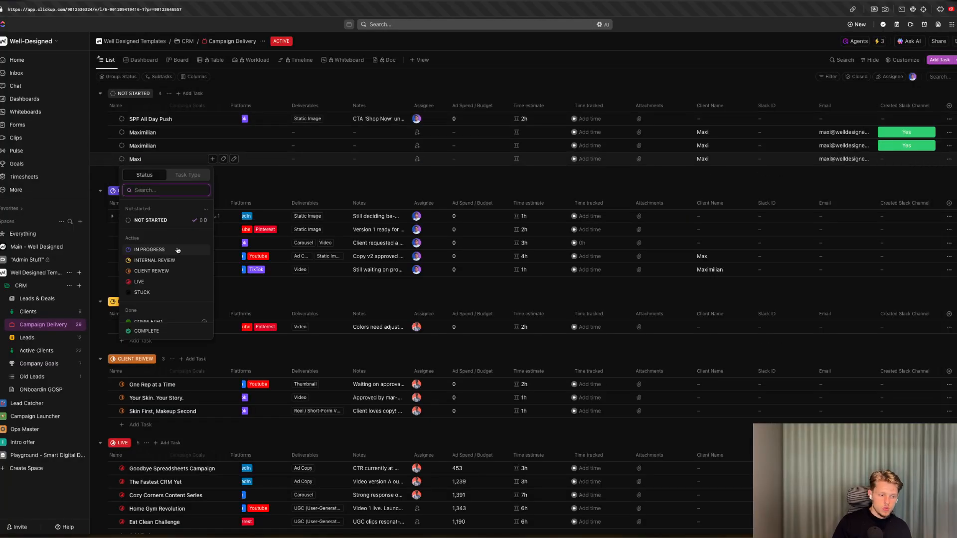
pyautogui.click(149, 249)
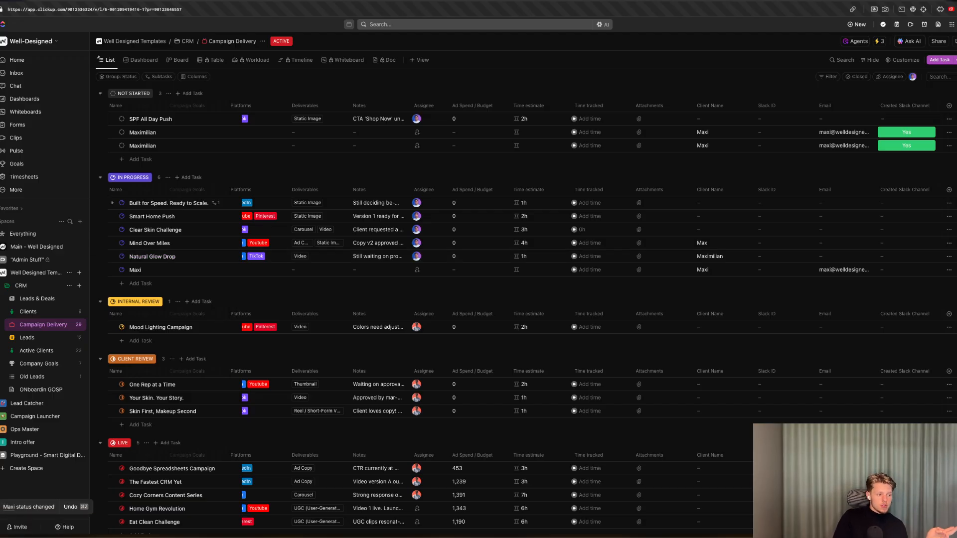
# Switch to Slack and browse the channel list for a newly created client channel.
pyautogui.hotkey('ctrl', 'Tab')
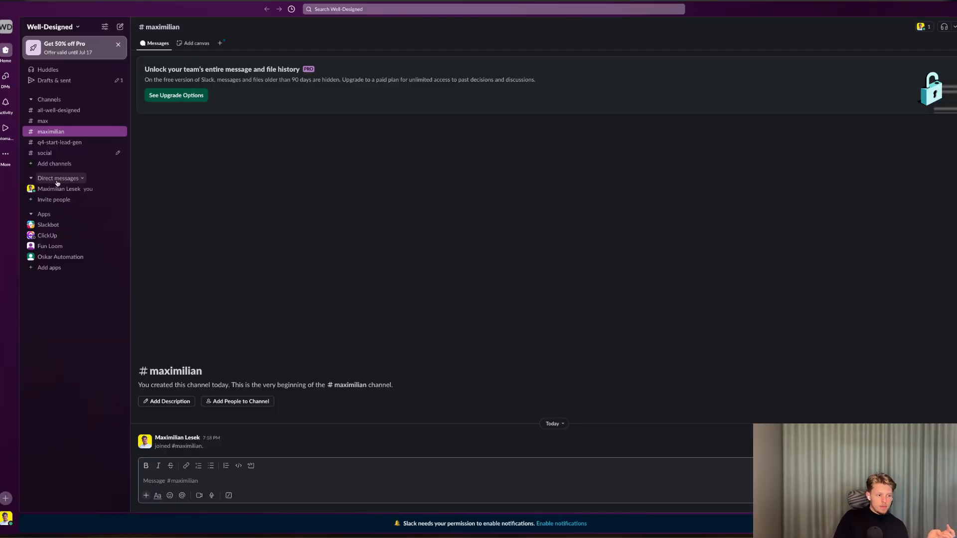
pyautogui.click(62, 114)
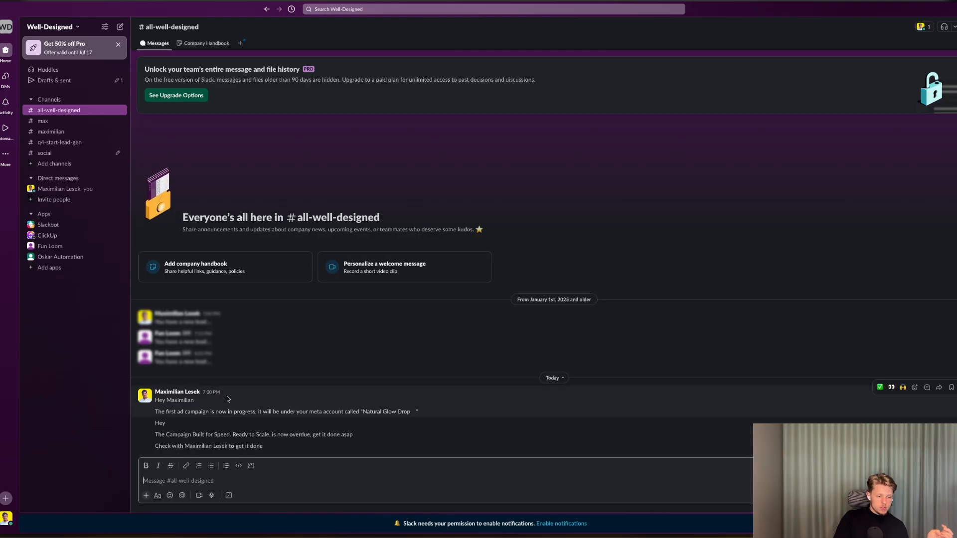
pyautogui.hscroll(-5, 191, 432)
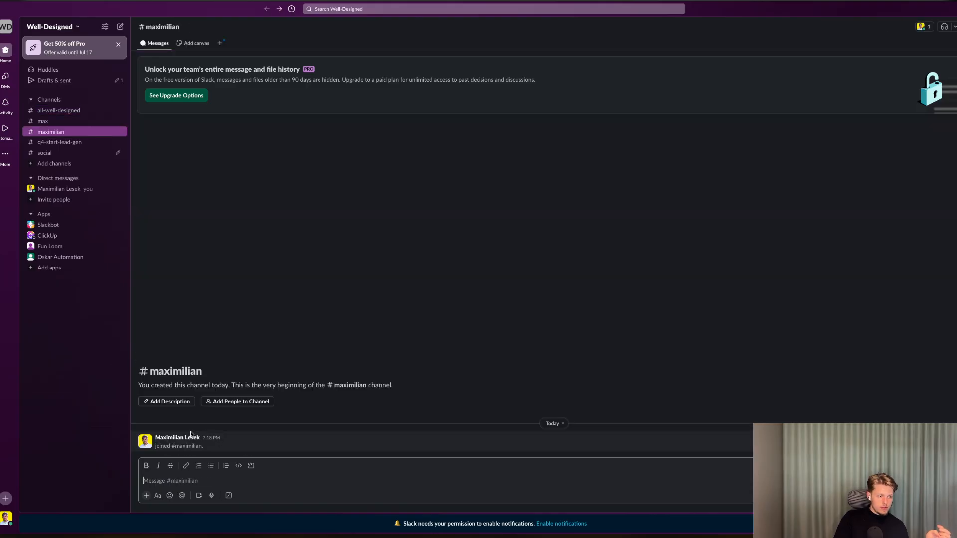
pyautogui.click(88, 113)
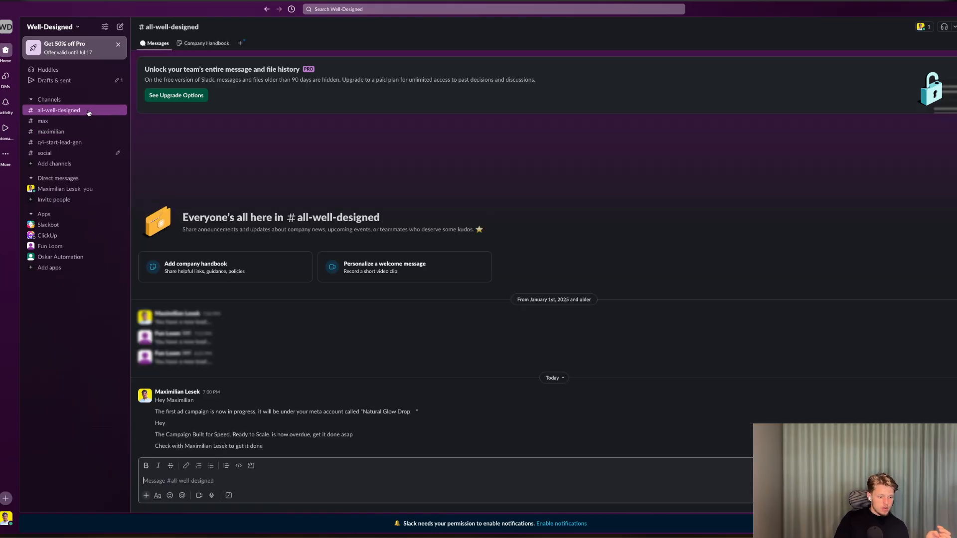
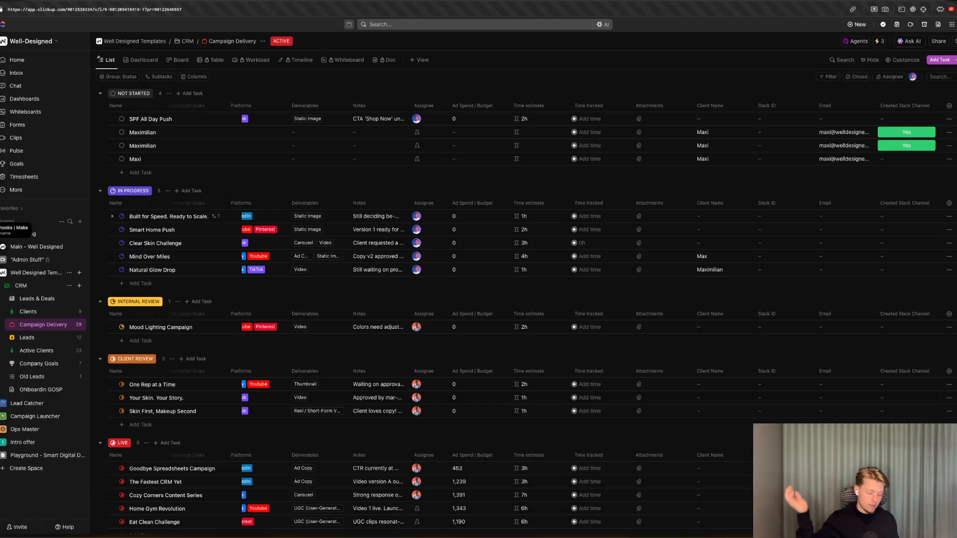
# Move the Maxi task's status to In Progress.
pyautogui.click(120, 159)
pyautogui.click(155, 251)
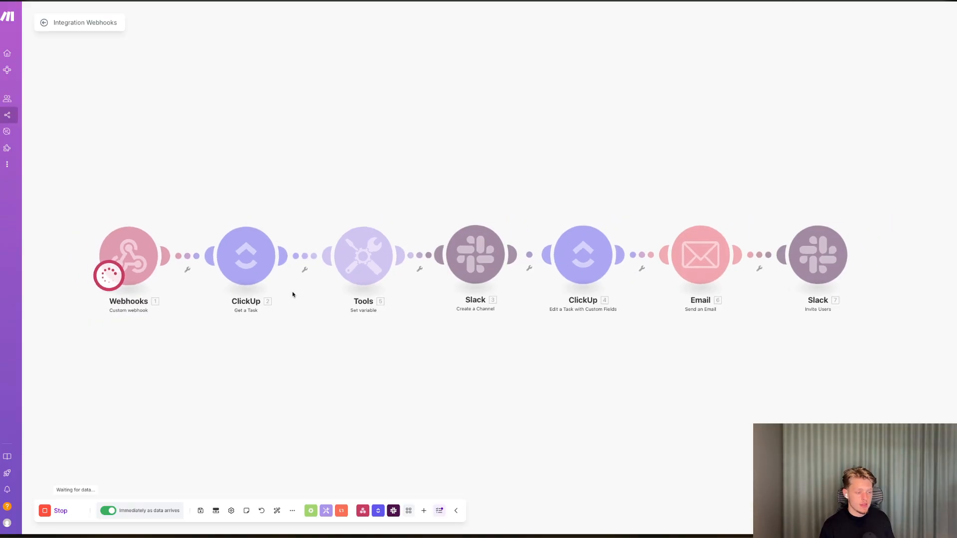
# Inspect the Slack Create a Channel module's settings and its failed operation details.
pyautogui.scroll(3, 228, 275)
pyautogui.scroll(-2, 581, 304)
pyautogui.click(556, 264)
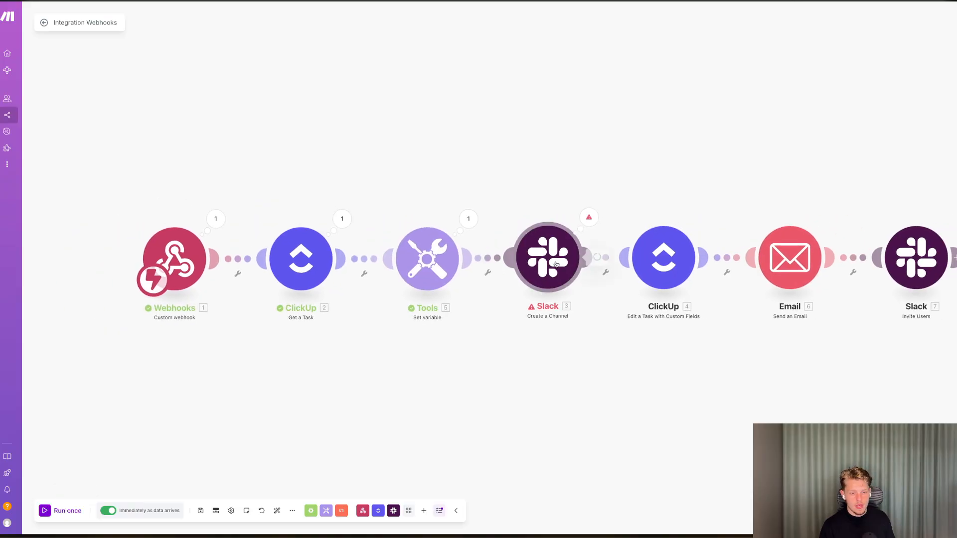
pyautogui.click(600, 123)
pyautogui.click(590, 216)
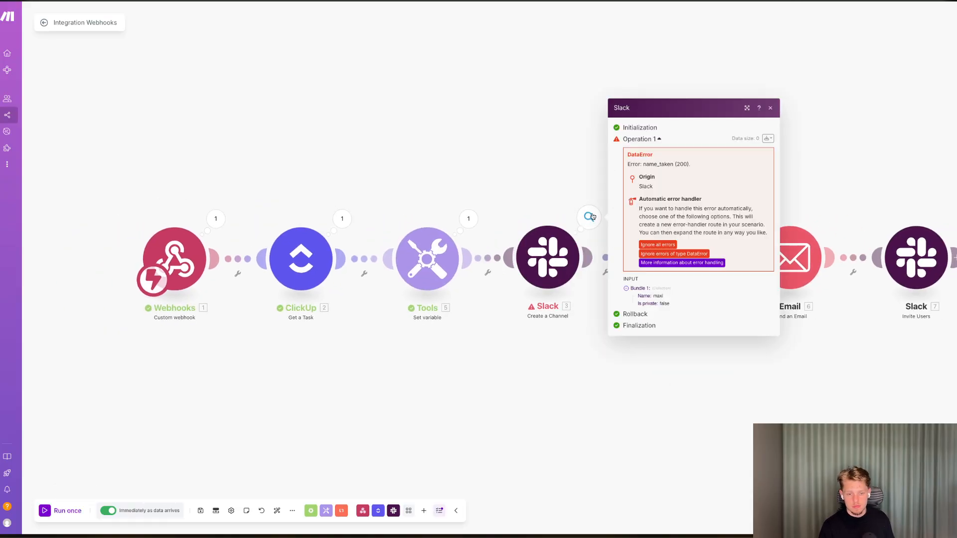
pyautogui.scroll(1, 433, 266)
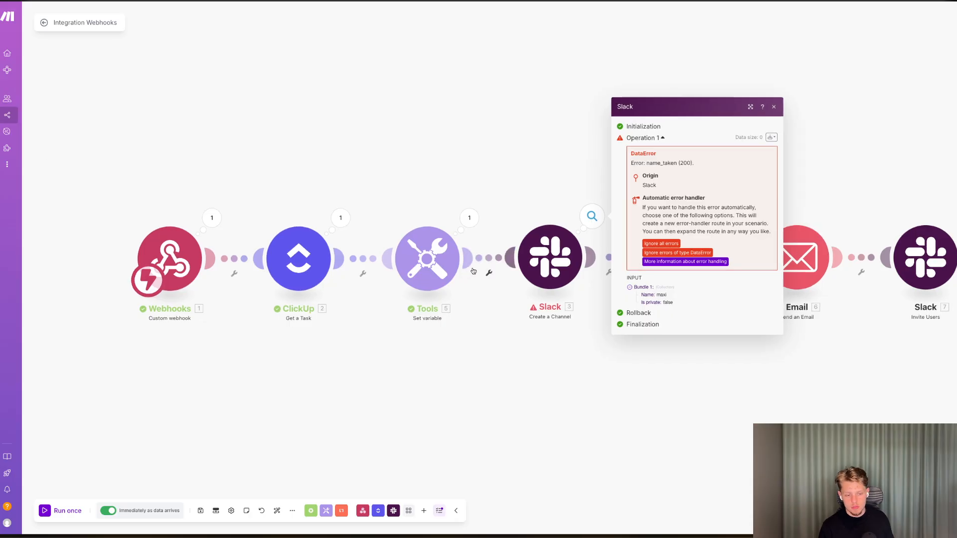
pyautogui.click(440, 184)
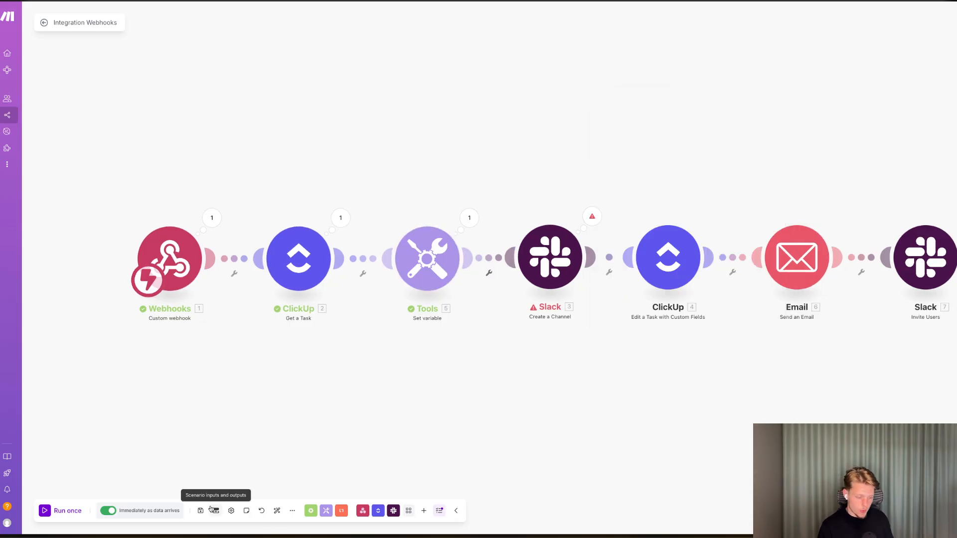
# Rename the Maxi task to Boss and set its status back to Not Started.
pyautogui.hotkey('ctrl', 'Tab')
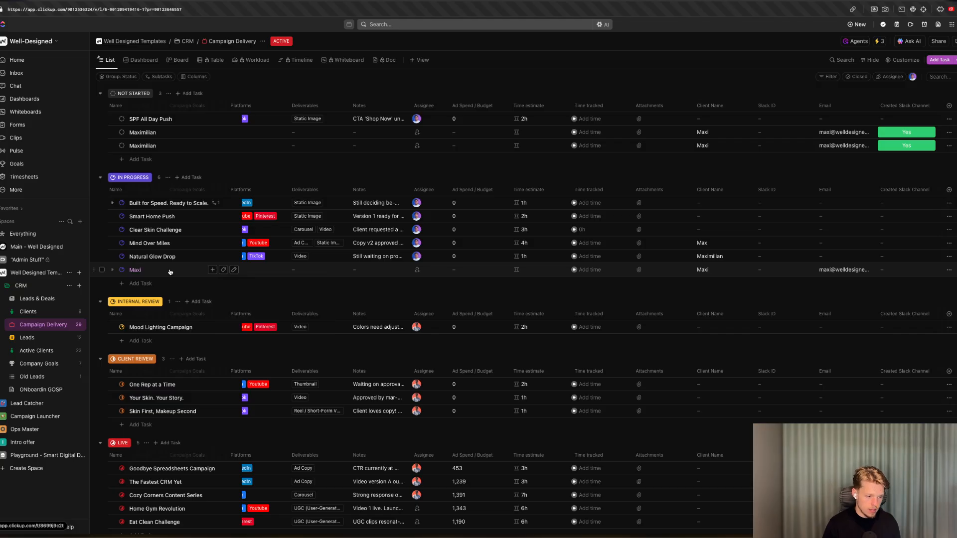
pyautogui.click(229, 271)
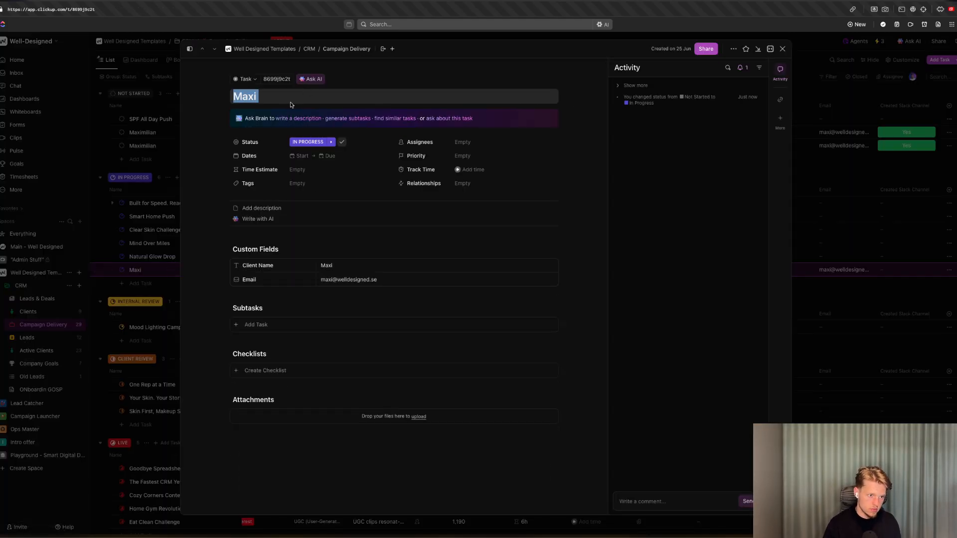
pyautogui.click(288, 95)
pyautogui.press('super+a')
pyautogui.write('Bos')
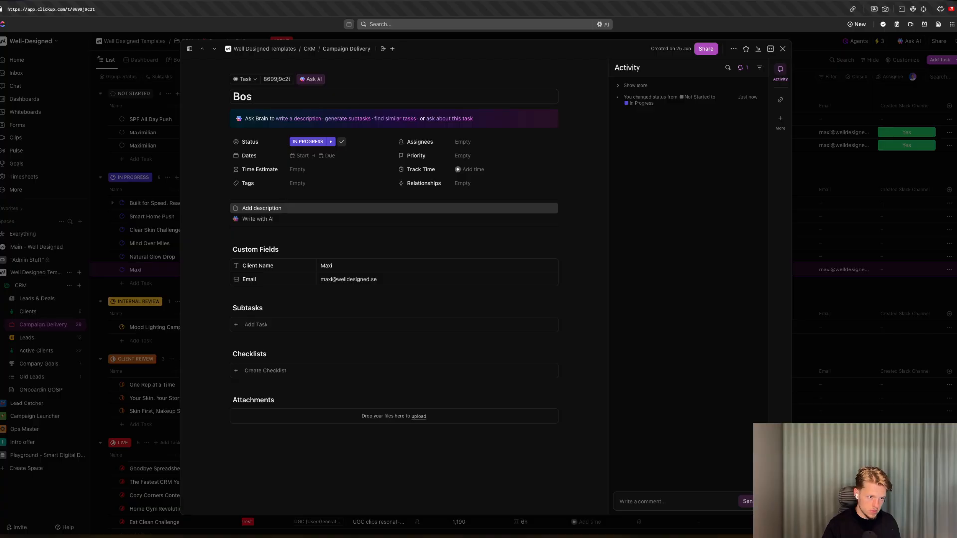
pyautogui.press('Escape')
pyautogui.click(121, 269)
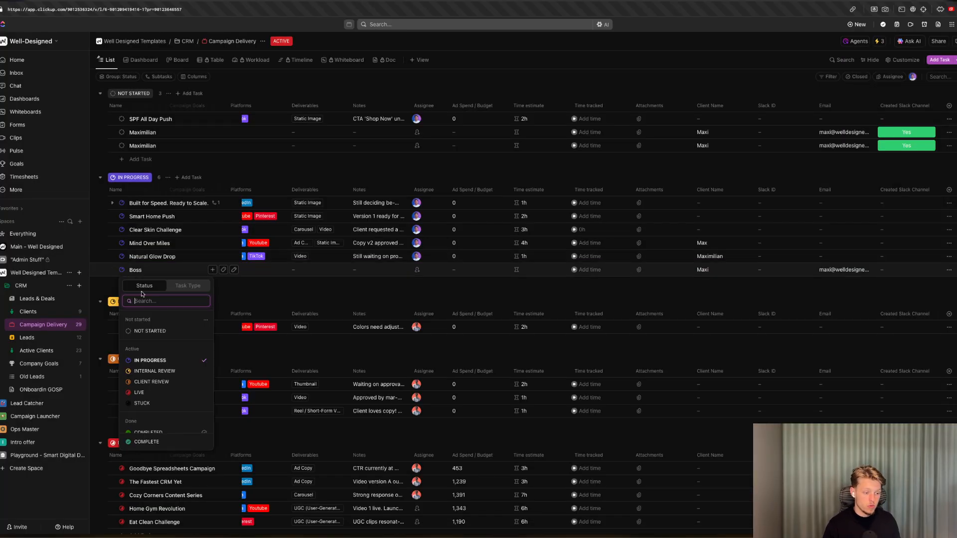
pyautogui.click(150, 330)
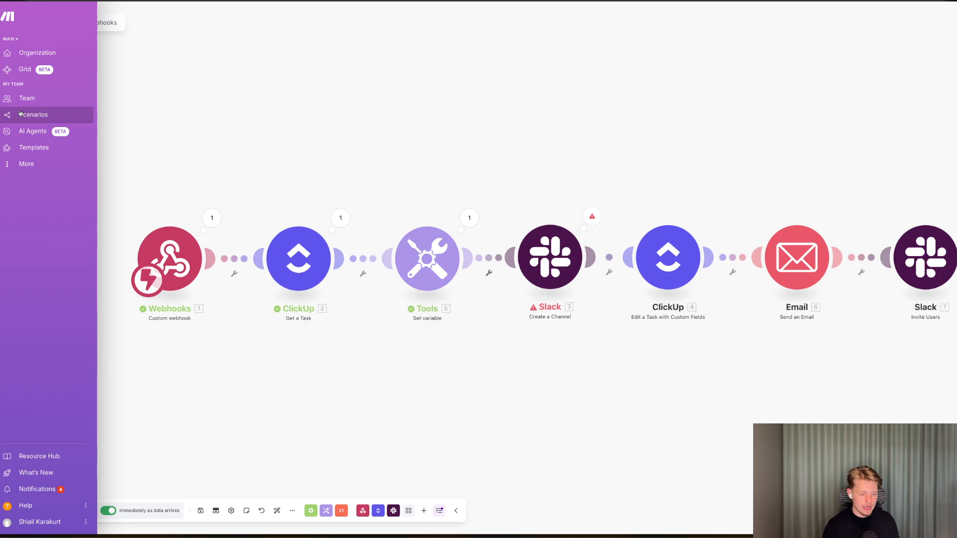
# Reopen the Integration Webhooks scenario from the scenarios list and run it once.
pyautogui.click(22, 114)
pyautogui.click(455, 93)
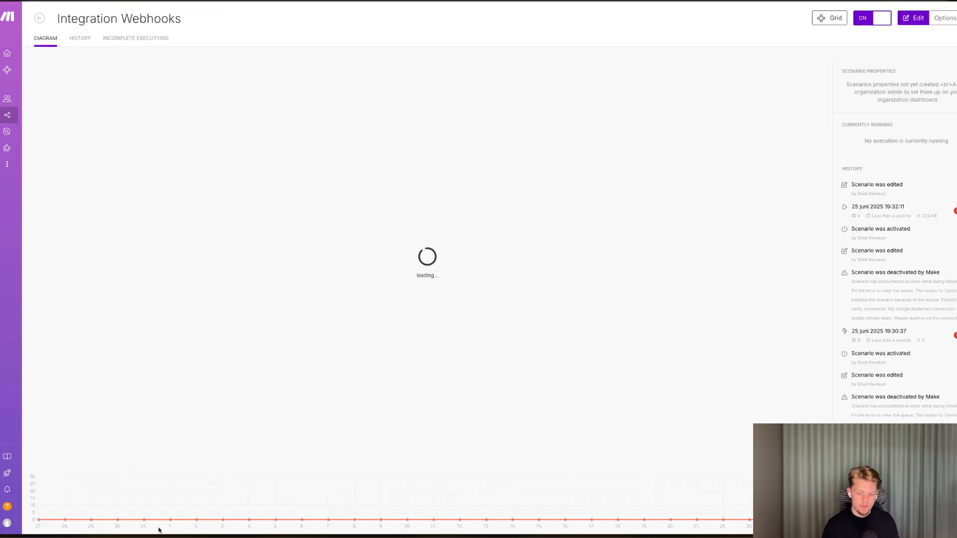
pyautogui.click(164, 438)
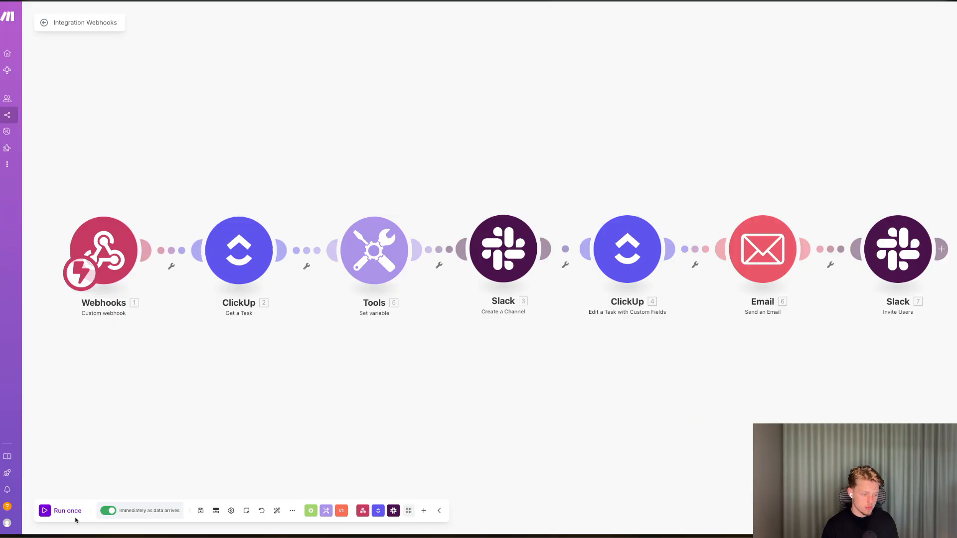
pyautogui.click(69, 512)
# Move the Boss task's status to In Progress.
pyautogui.hotkey('ctrl', 'Tab')
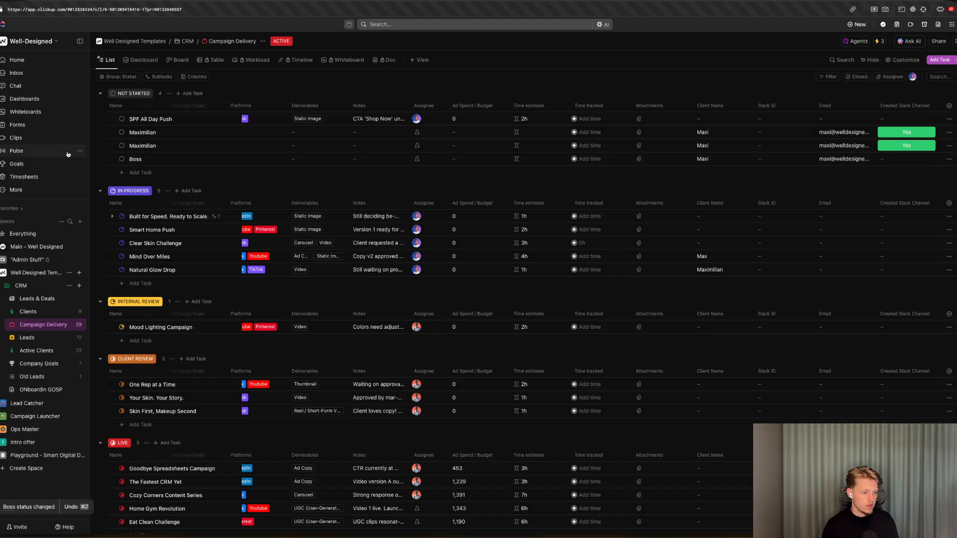
pyautogui.click(120, 159)
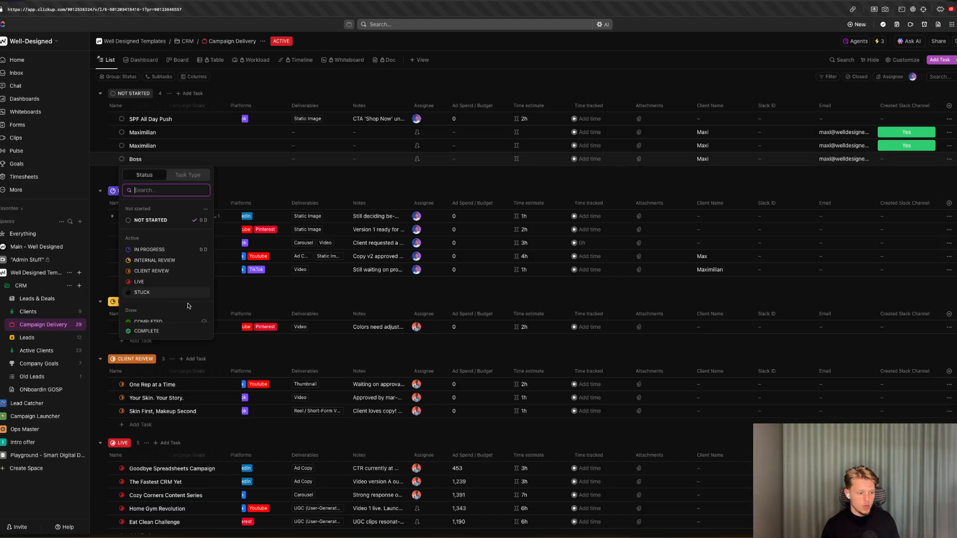
pyautogui.click(150, 249)
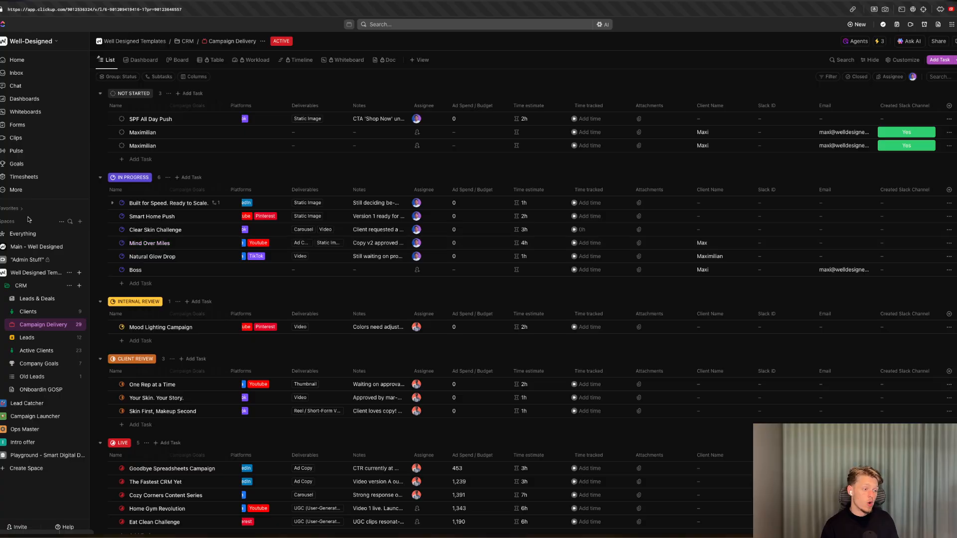
# Remap the Email module's first recipient address to the ClickUp edit-task module's Custom Fields Email value and save it.
pyautogui.hotkey('ctrl', 'shift', 'Tab')
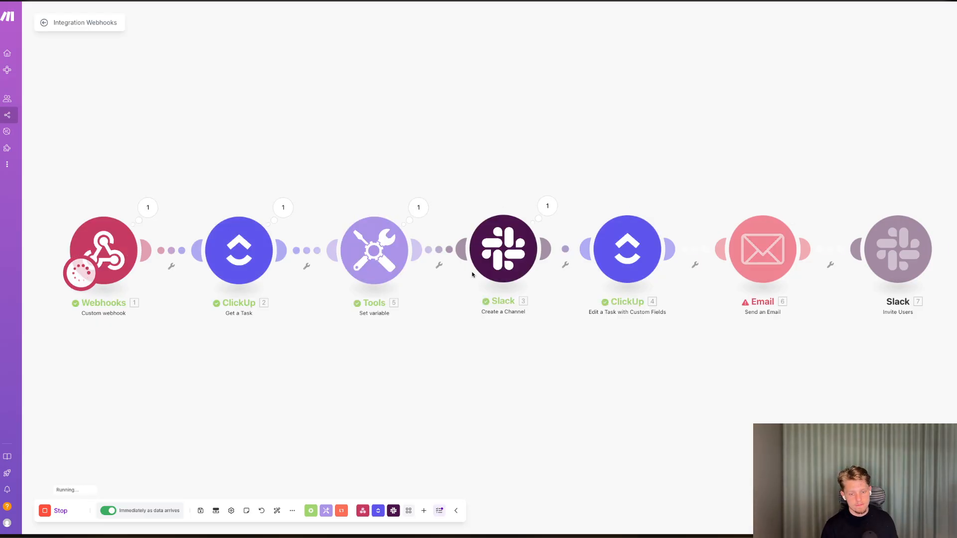
pyautogui.click(807, 205)
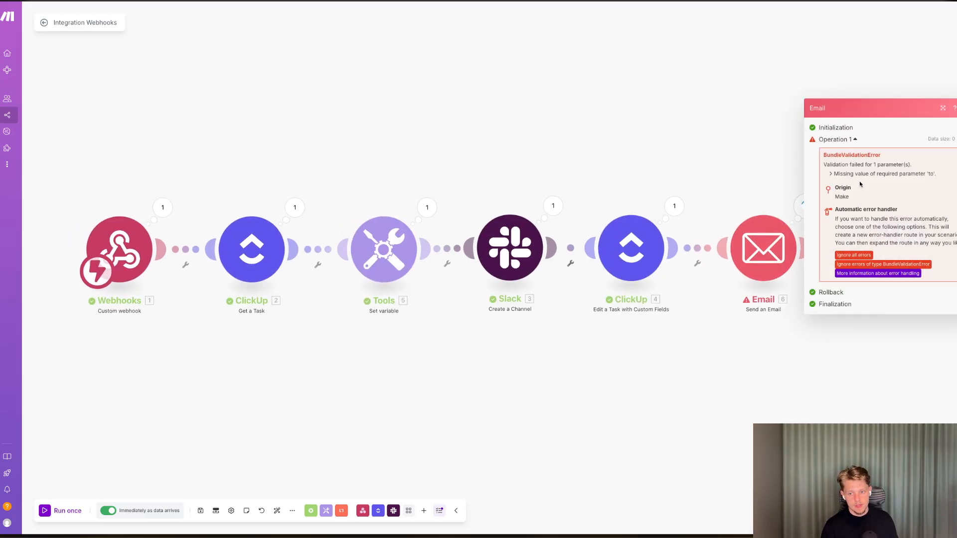
pyautogui.click(767, 246)
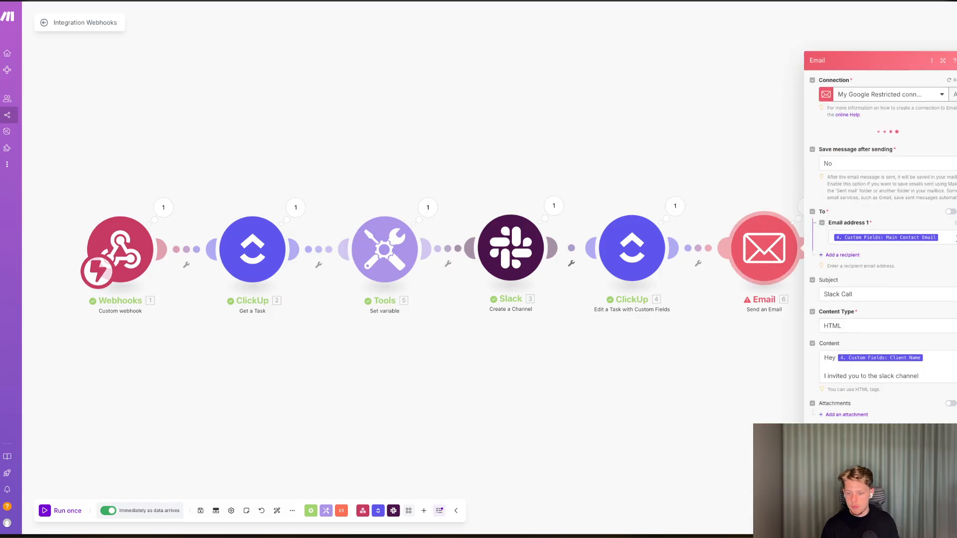
pyautogui.click(955, 239)
pyautogui.press('BackSpace')
pyautogui.scroll(-15, 768, 247)
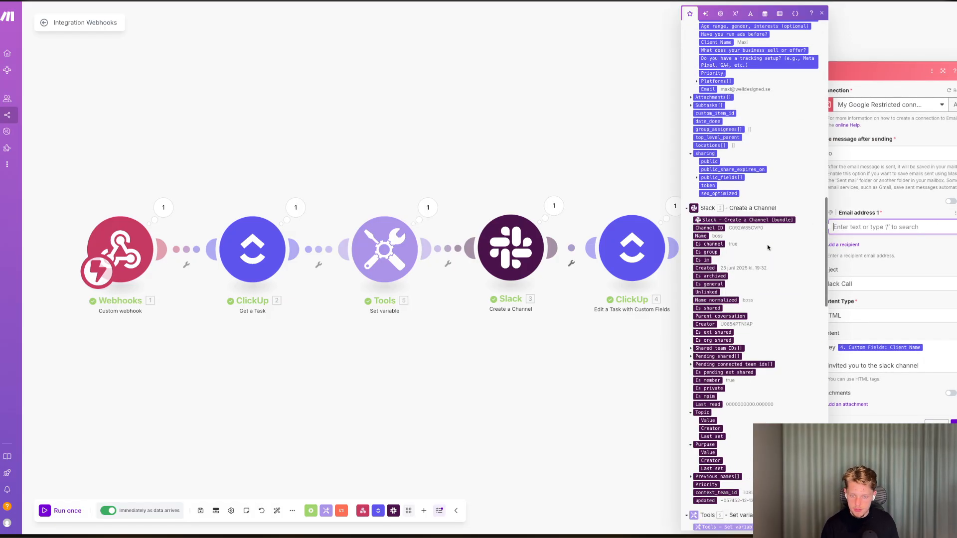
pyautogui.scroll(3, 766, 248)
pyautogui.scroll(3, 740, 324)
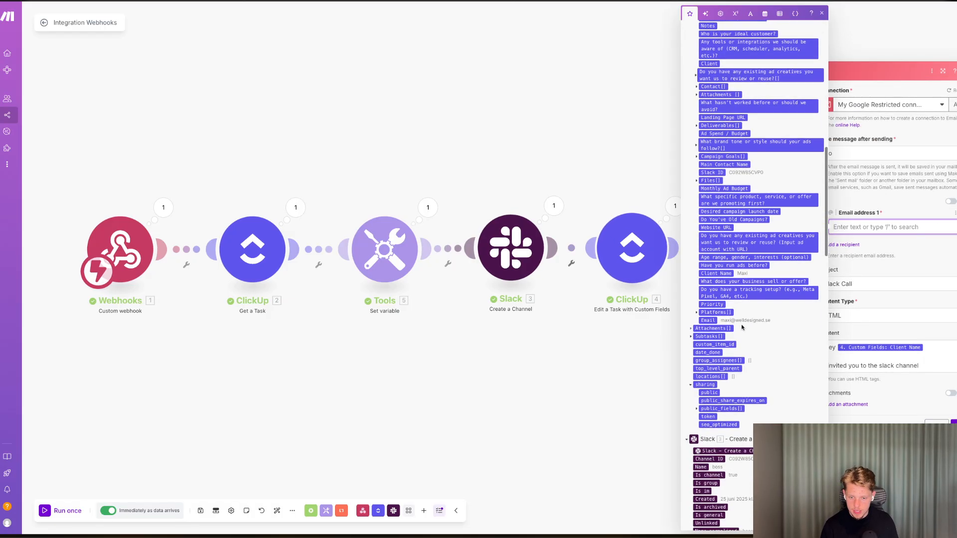
pyautogui.click(712, 314)
pyautogui.click(696, 314)
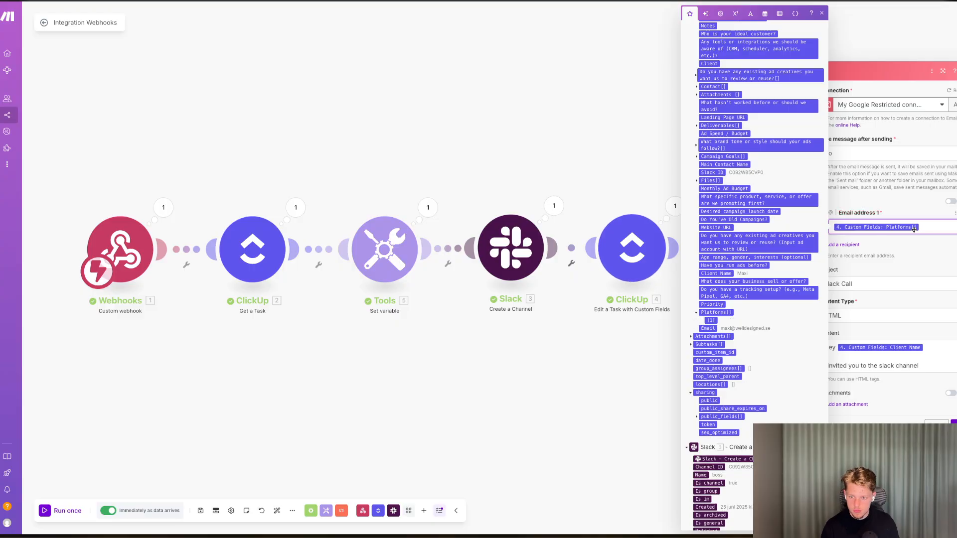
pyautogui.press('BackSpace')
pyautogui.scroll(10, 769, 196)
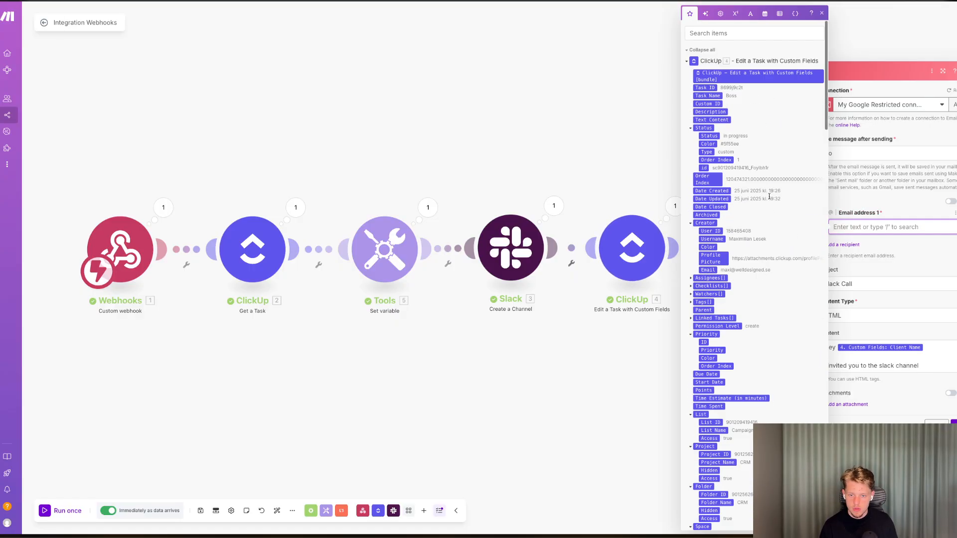
pyautogui.click(733, 34)
pyautogui.write('custom')
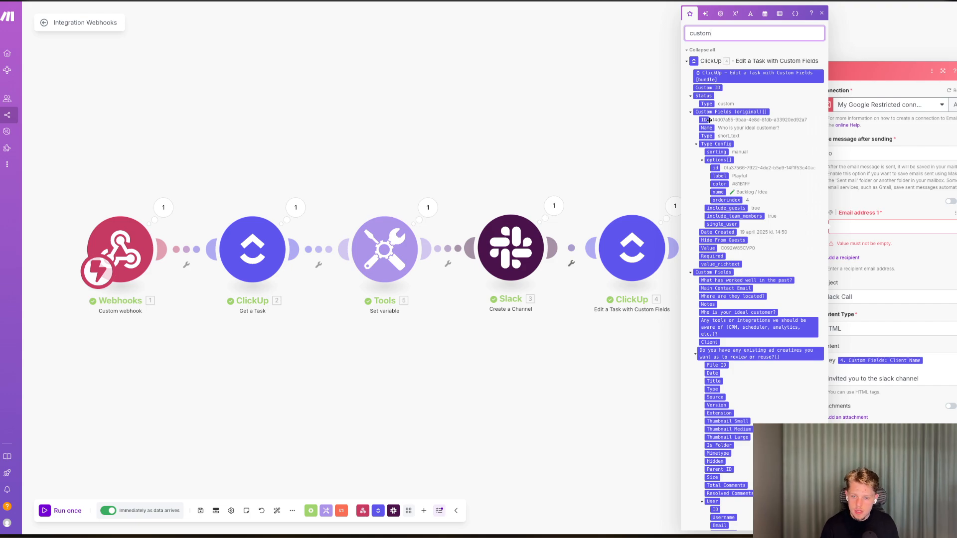
pyautogui.scroll(-5, 752, 233)
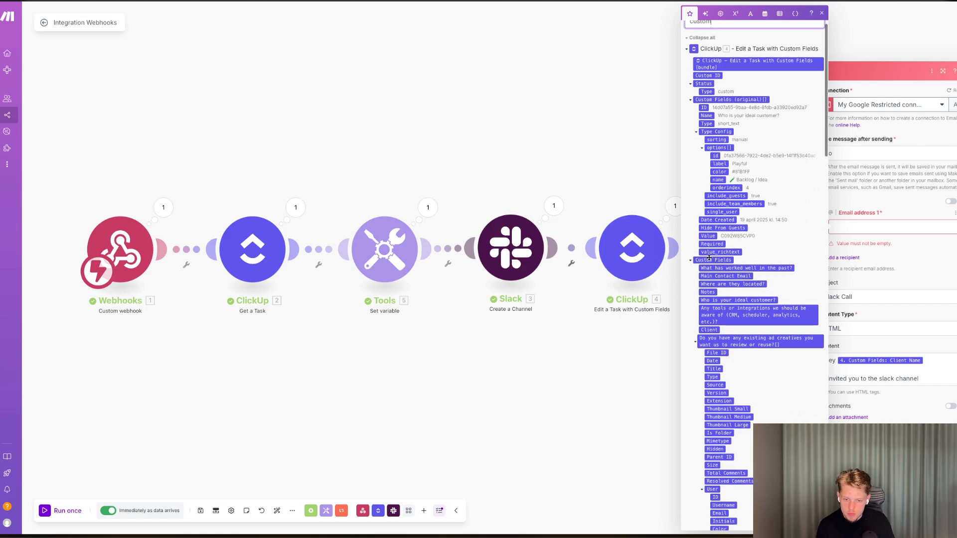
pyautogui.scroll(-10, 736, 296)
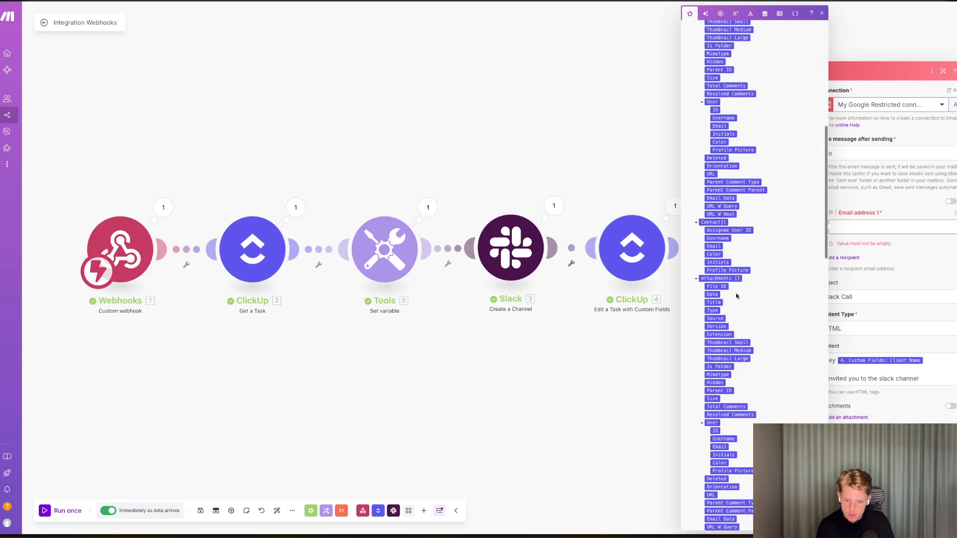
pyautogui.scroll(-10, 737, 294)
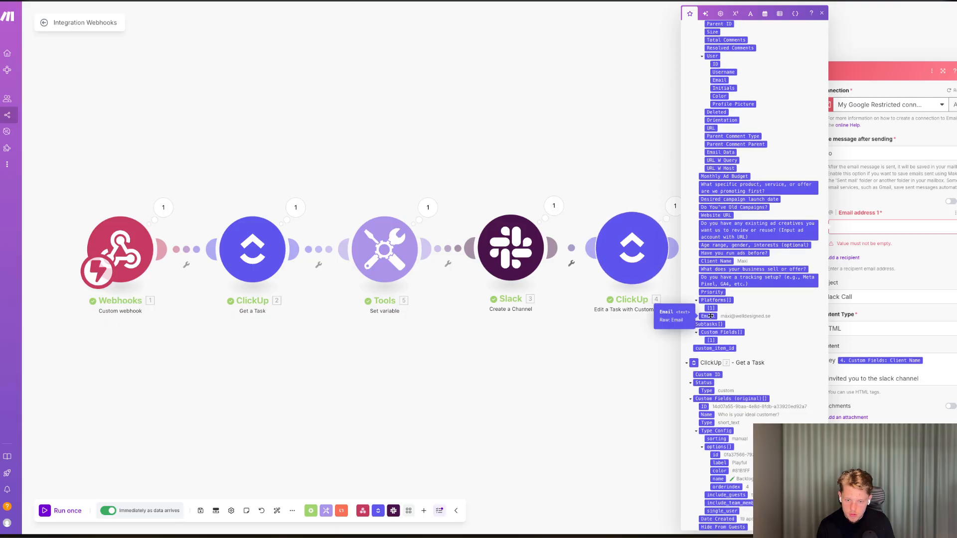
pyautogui.moveTo(711, 316); pyautogui.dragTo(882, 230)
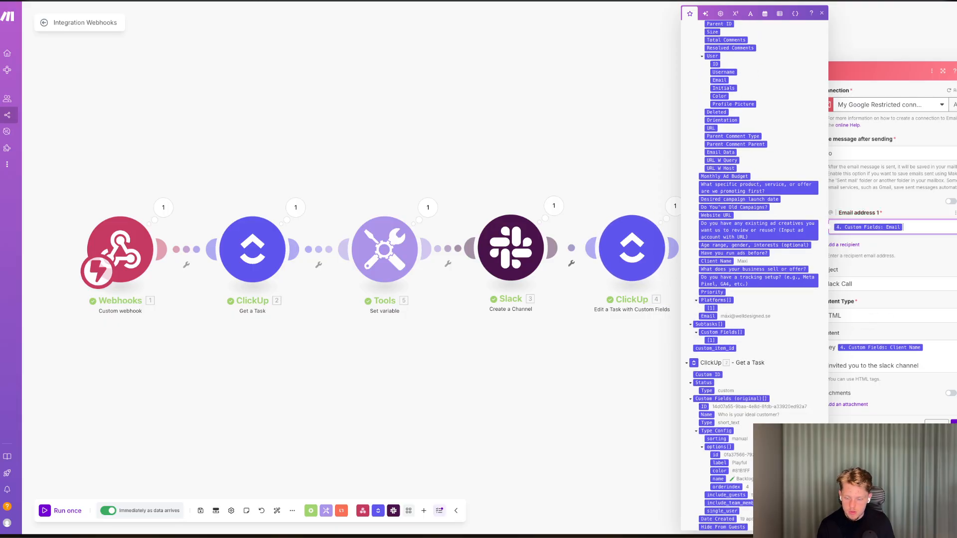
pyautogui.click(940, 428)
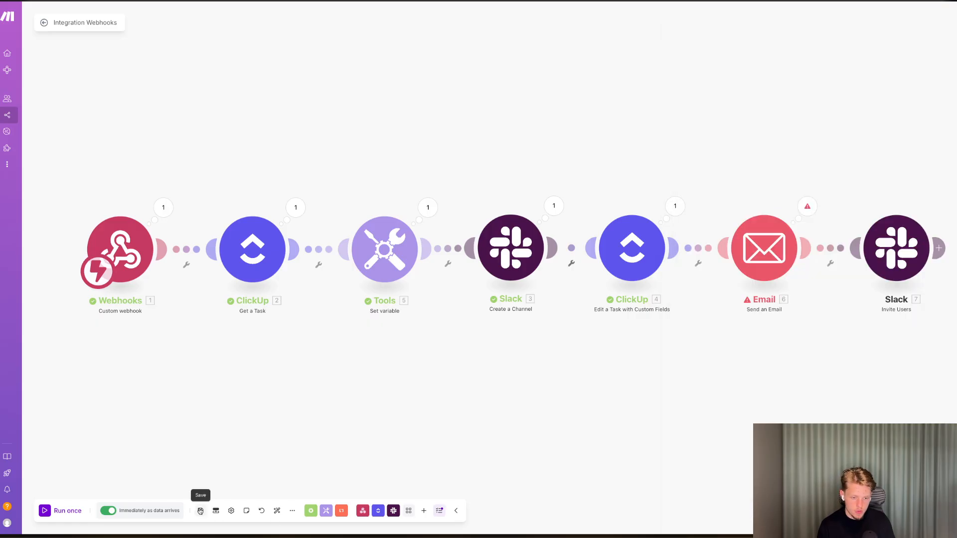
# Run the scenario once again.
pyautogui.hotkey('ctrl', 'Tab')
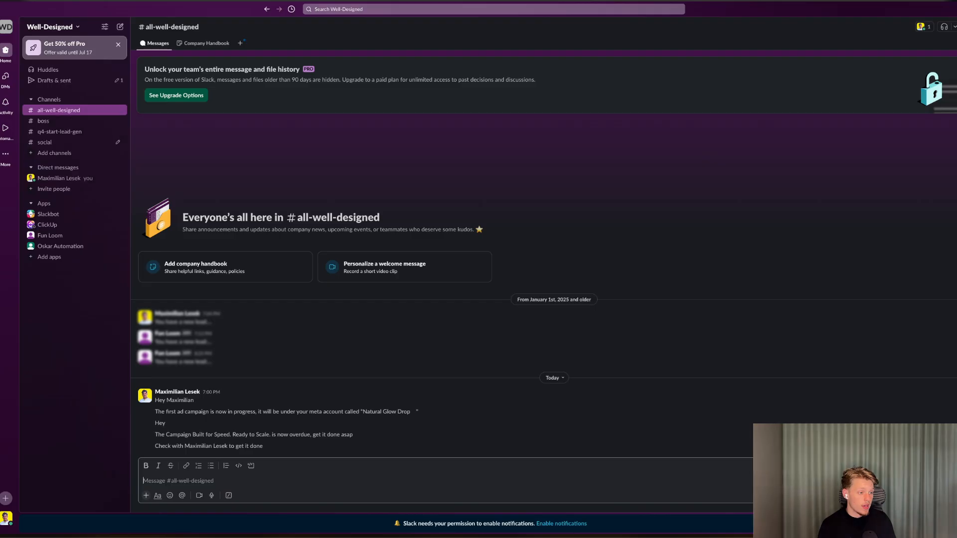
pyautogui.hotkey('alt', 'Tab')
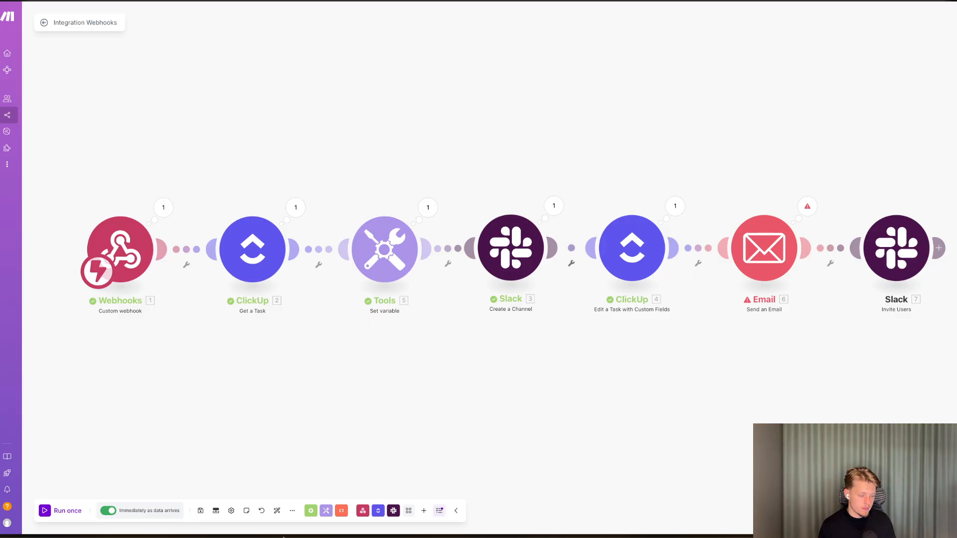
pyautogui.click(68, 511)
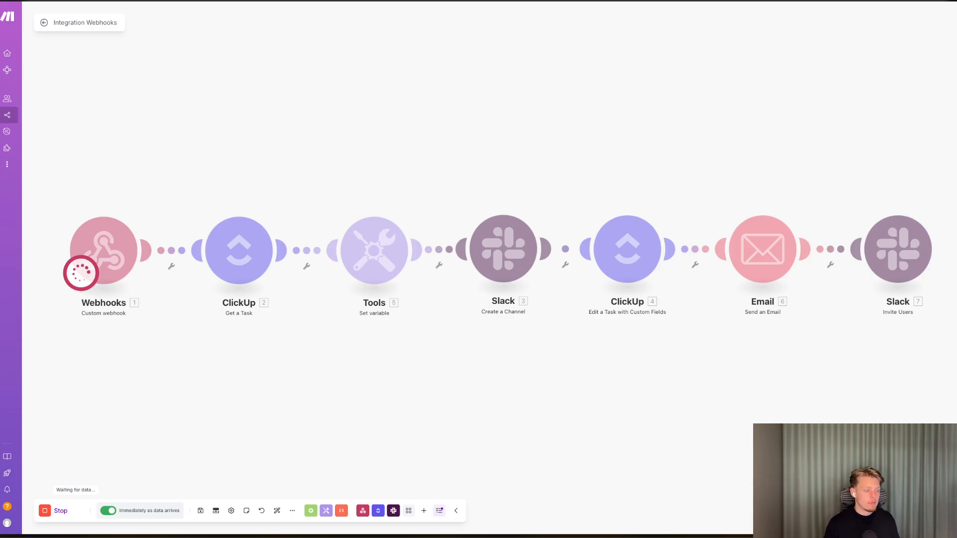
# Rename the Boss task to maximus and move it back to Not Started.
pyautogui.hotkey('ctrl', 'Tab')
pyautogui.click(232, 270)
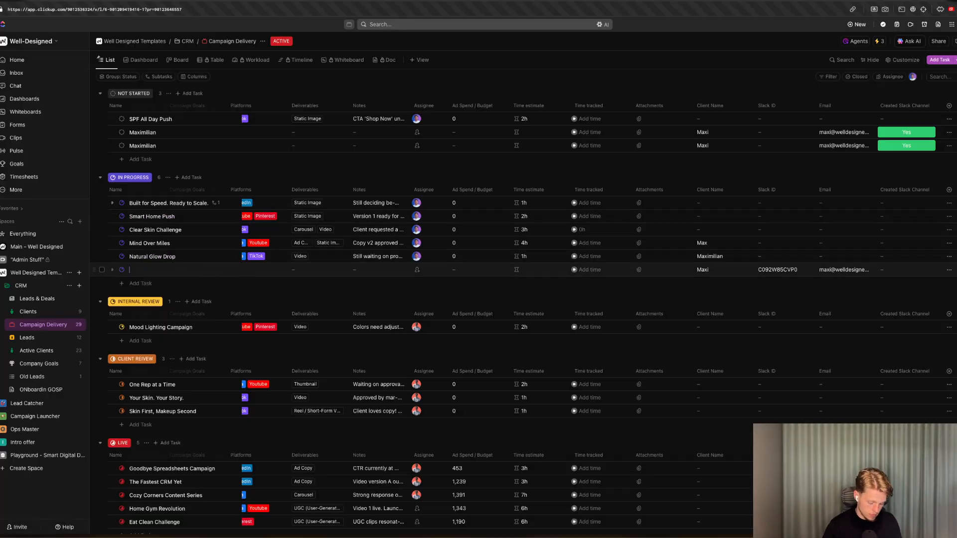
pyautogui.press('Return')
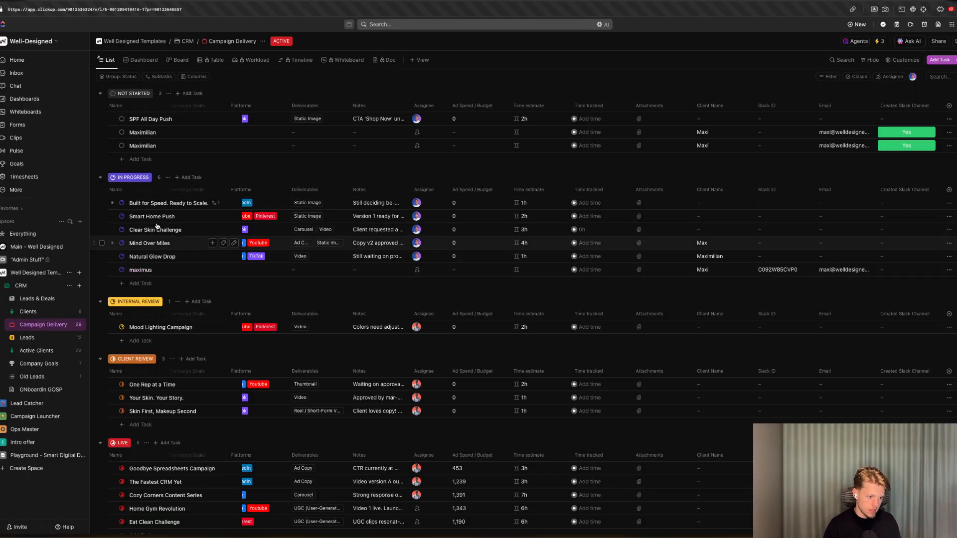
pyautogui.click(121, 270)
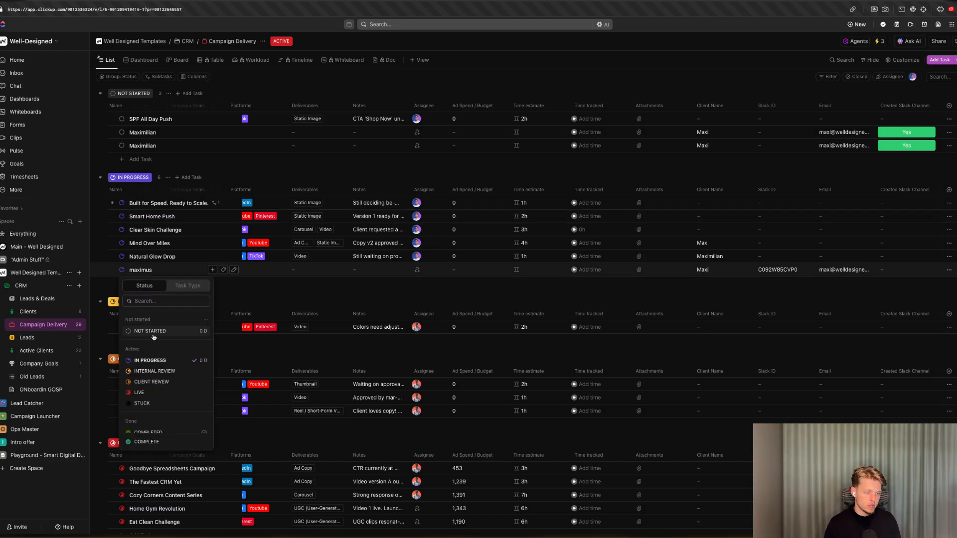
pyautogui.click(151, 331)
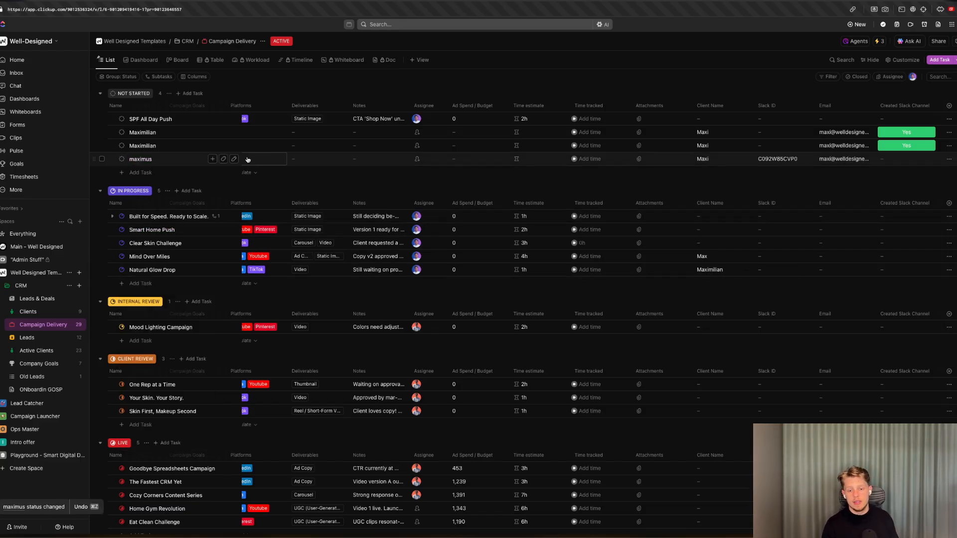
# Clear the maximus task's Slack ID and move the task's status to In Progress.
pyautogui.doubleClick(795, 160)
pyautogui.press('BackSpace')
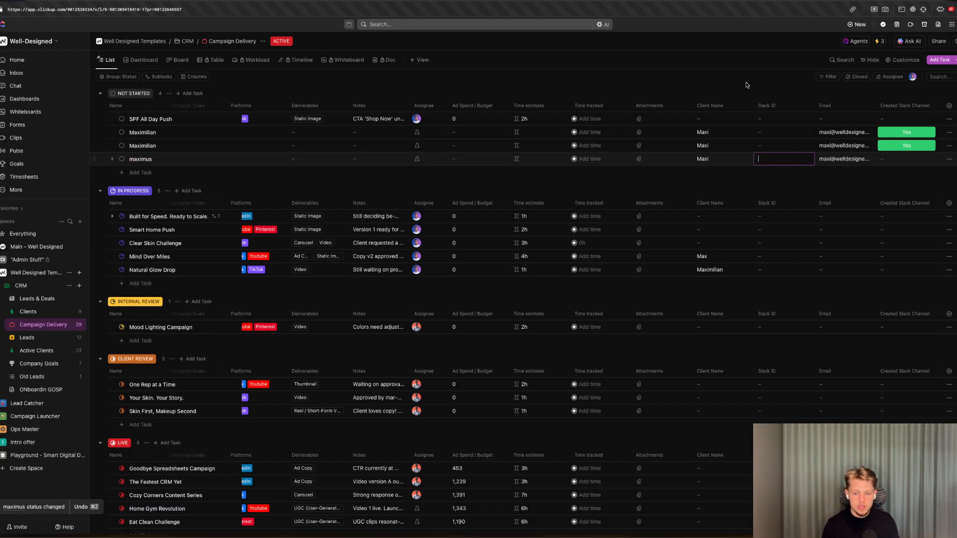
pyautogui.click(747, 85)
pyautogui.click(122, 159)
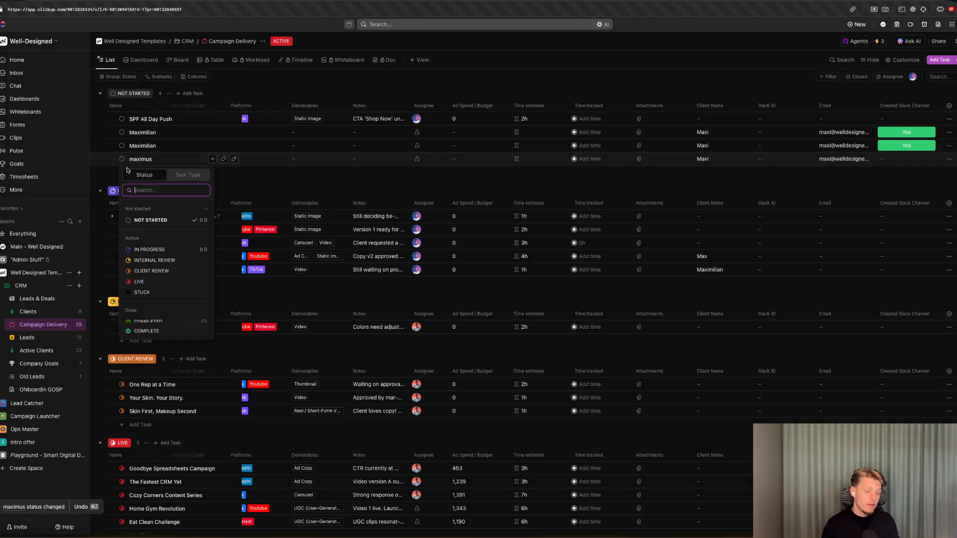
pyautogui.click(149, 249)
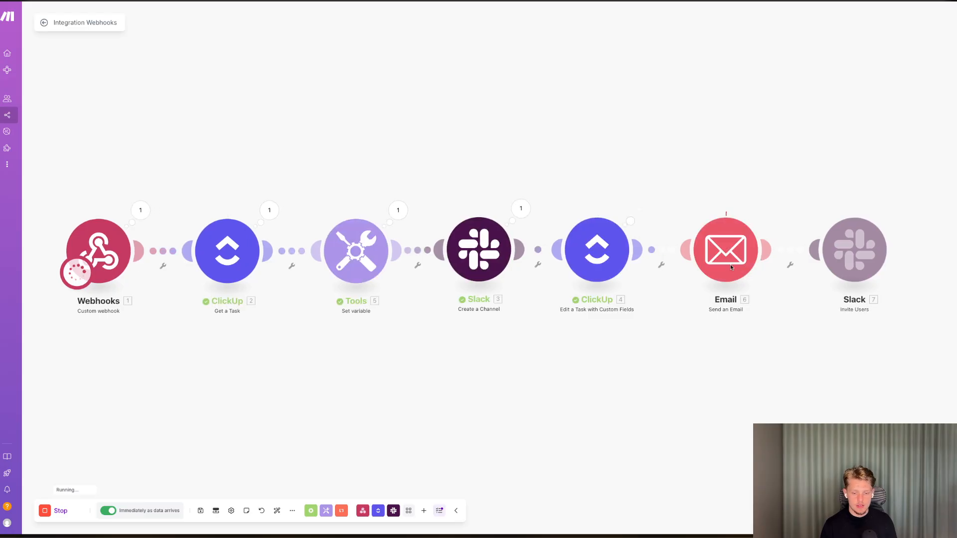
# Inspect the failed Slack Invite Users module's error output and its Users setting without saving changes.
pyautogui.scroll(-1, 727, 265)
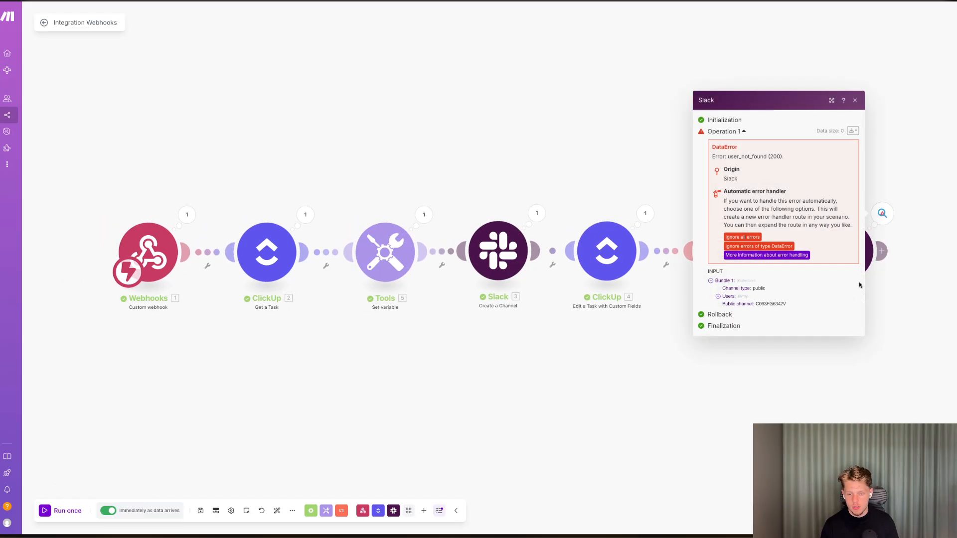
pyautogui.click(899, 287)
pyautogui.click(847, 254)
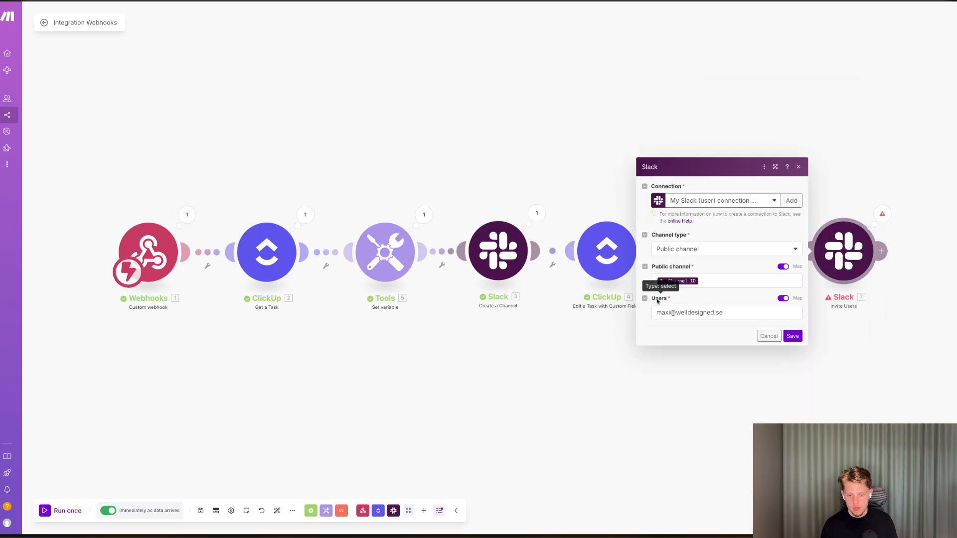
pyautogui.click(791, 300)
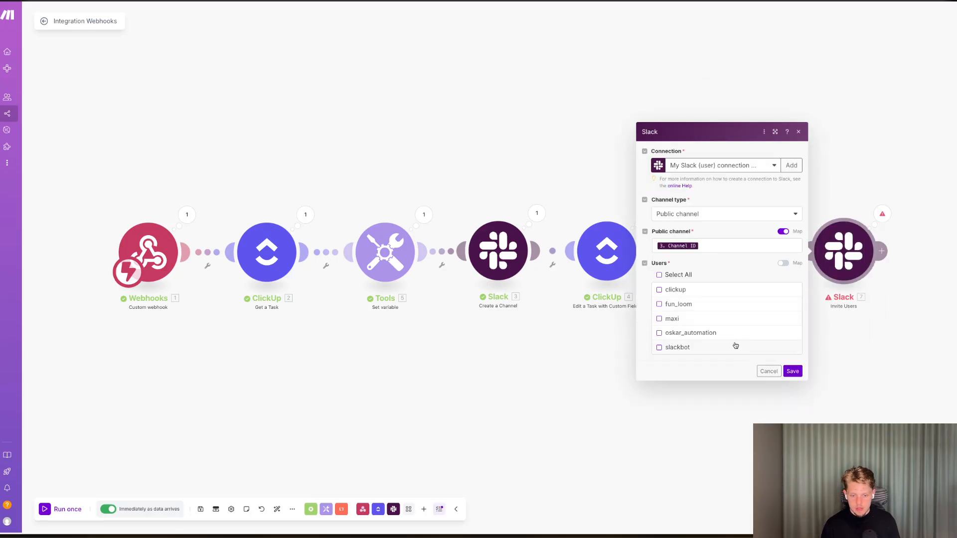
pyautogui.click(768, 371)
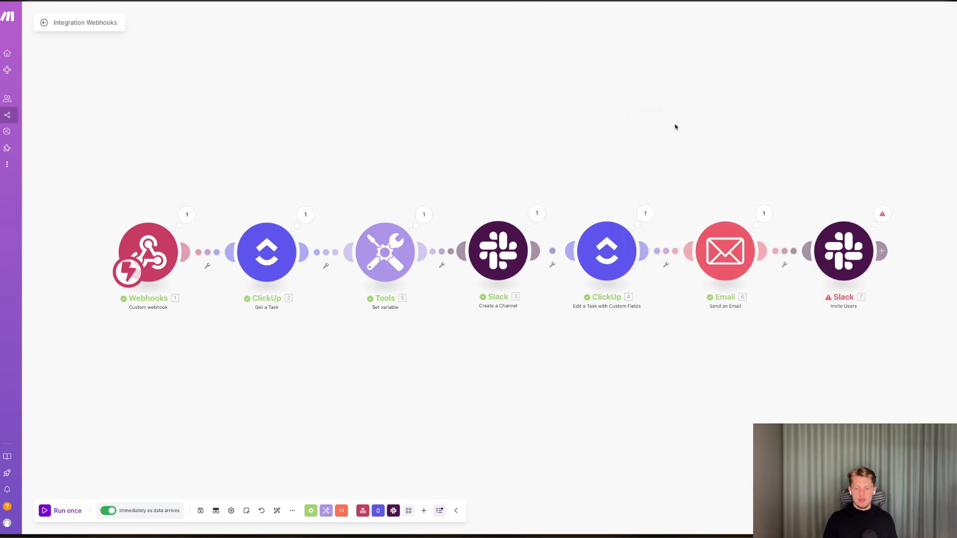
# Delete the Slack Invite Users module from the end of the scenario.
pyautogui.click(875, 218)
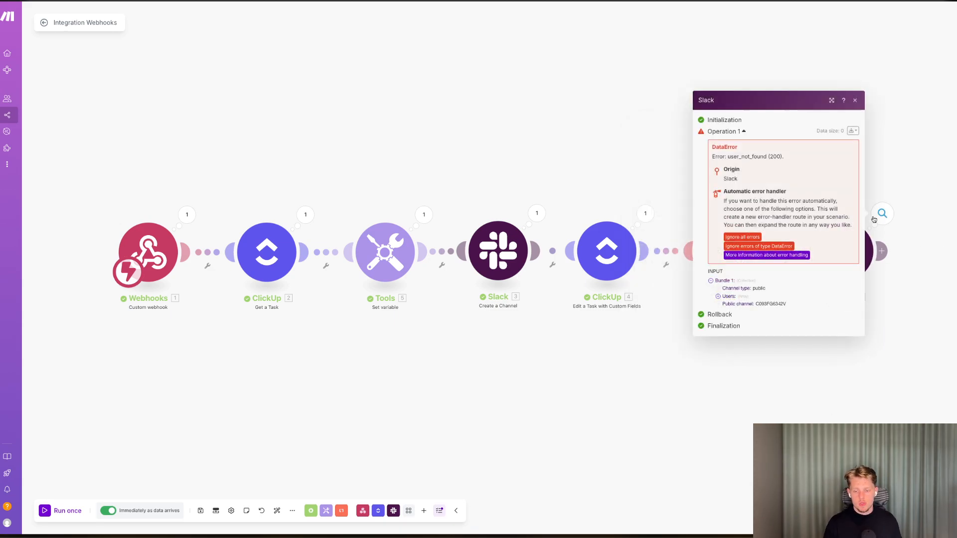
pyautogui.click(568, 158)
pyautogui.rightClick(821, 241)
pyautogui.click(833, 334)
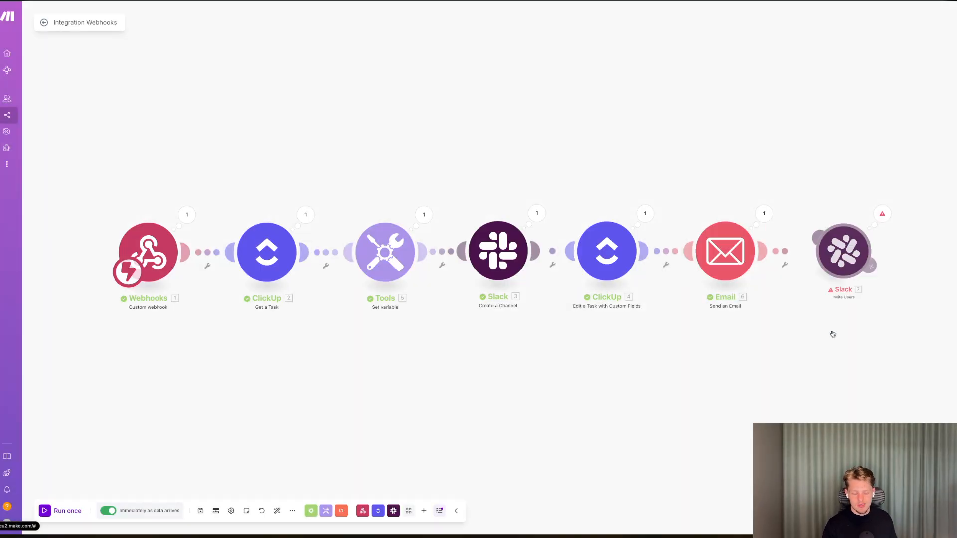
# Switch to Slack and review the new maximus channel and the all-well-designed channel.
pyautogui.hotkey('ctrl', 'Tab')
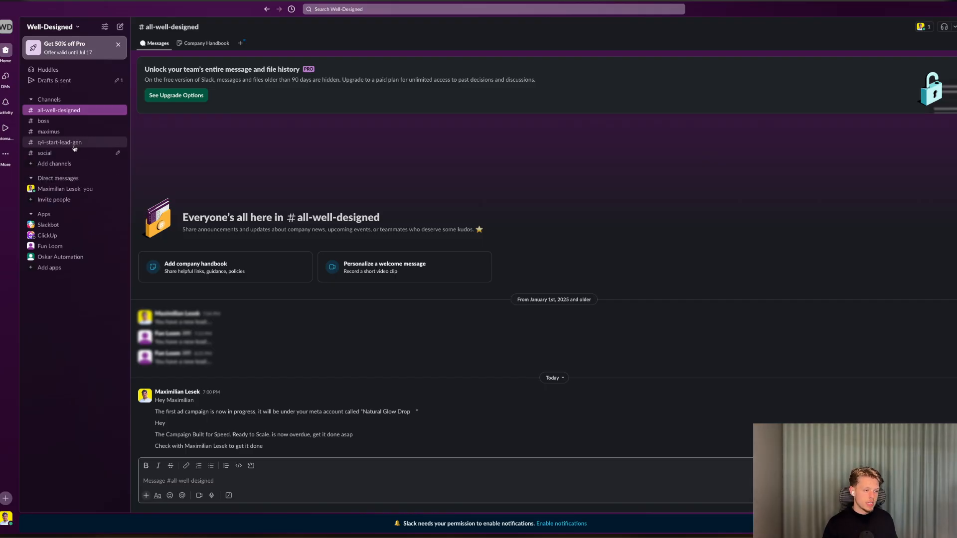
pyautogui.click(49, 132)
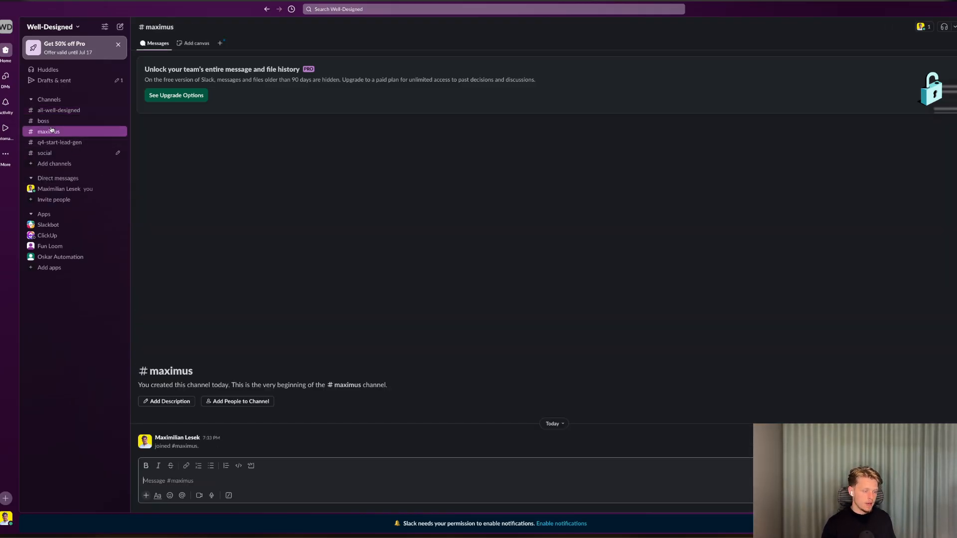
pyautogui.click(50, 110)
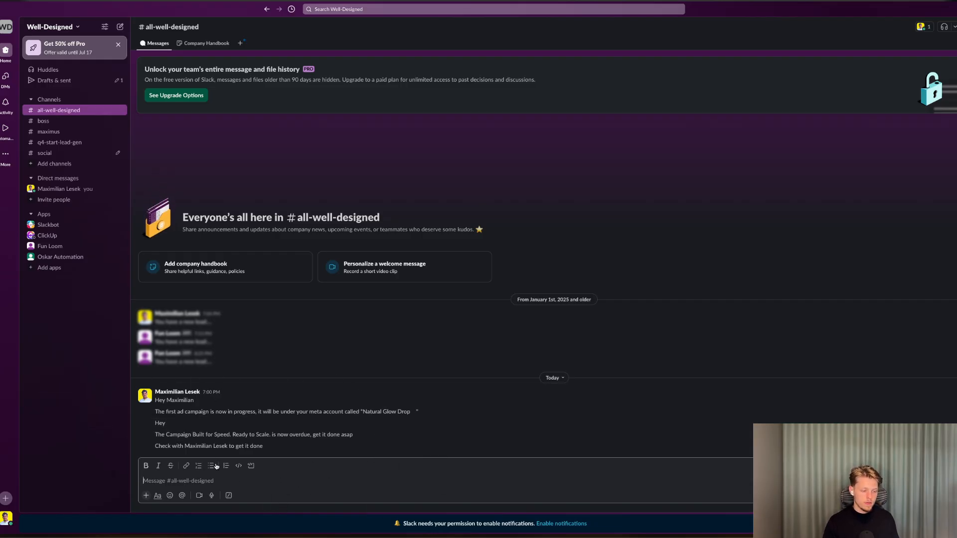
pyautogui.moveTo(158, 400); pyautogui.dragTo(389, 442)
pyautogui.click(389, 441)
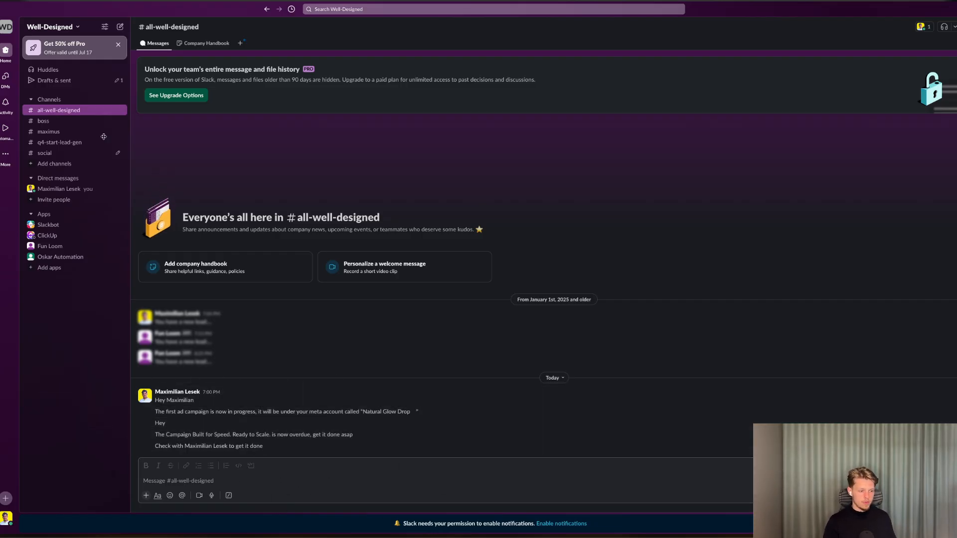
# Add a new Slack module after the Email module and browse its channel actions.
pyautogui.hotkey('ctrl', 'Tab')
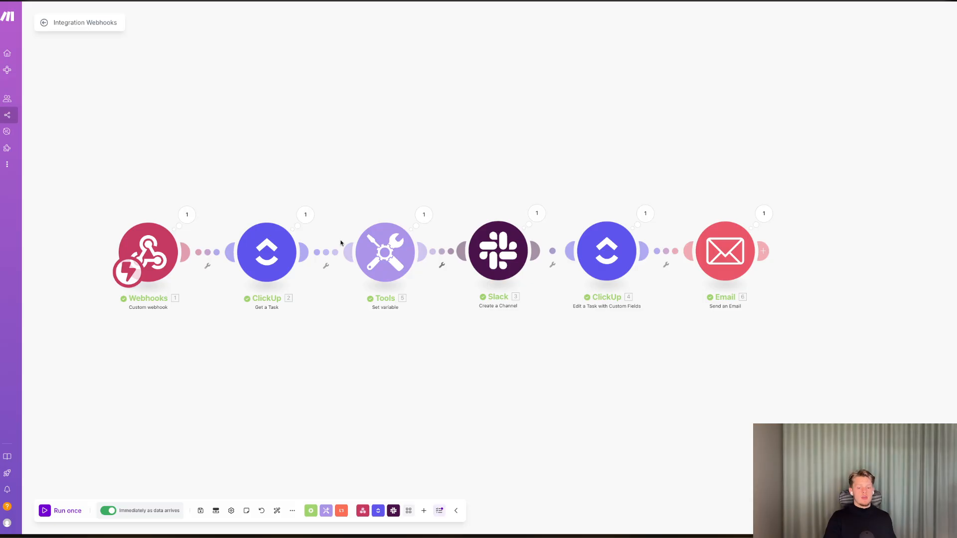
pyautogui.click(763, 251)
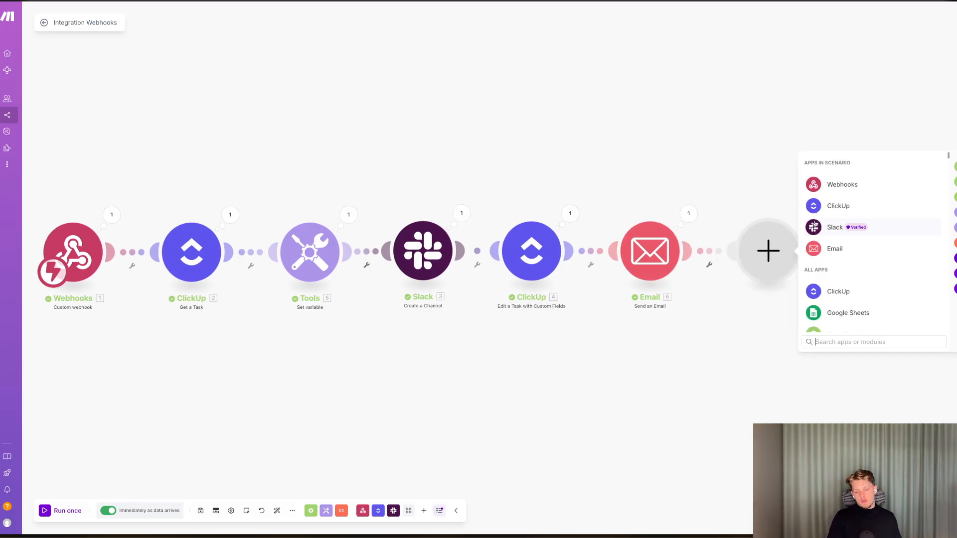
pyautogui.click(837, 225)
pyautogui.scroll(-10, 851, 299)
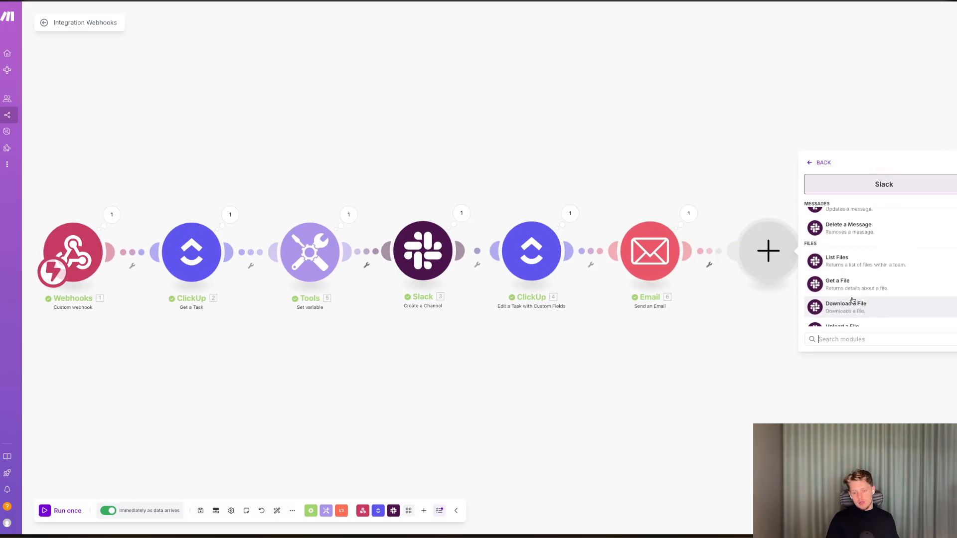
pyautogui.scroll(-4, 852, 301)
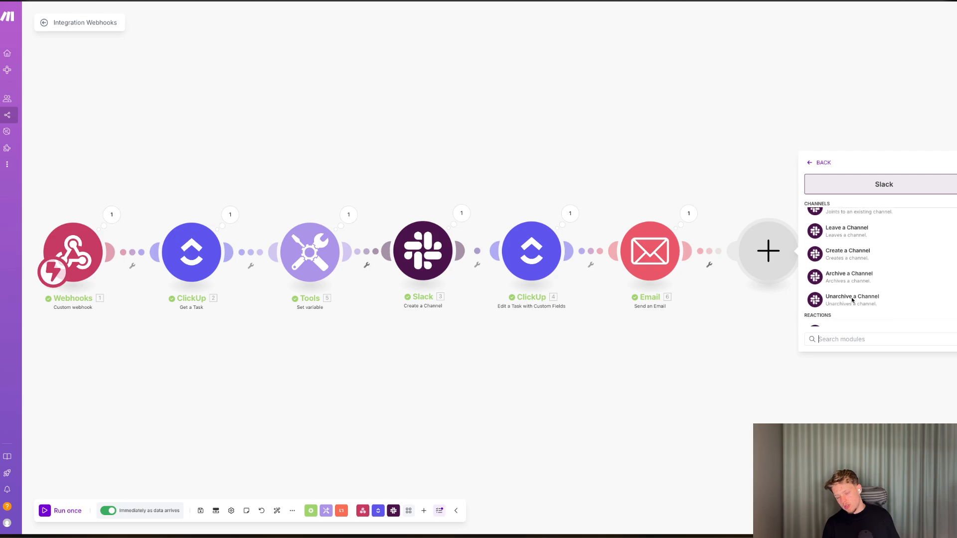